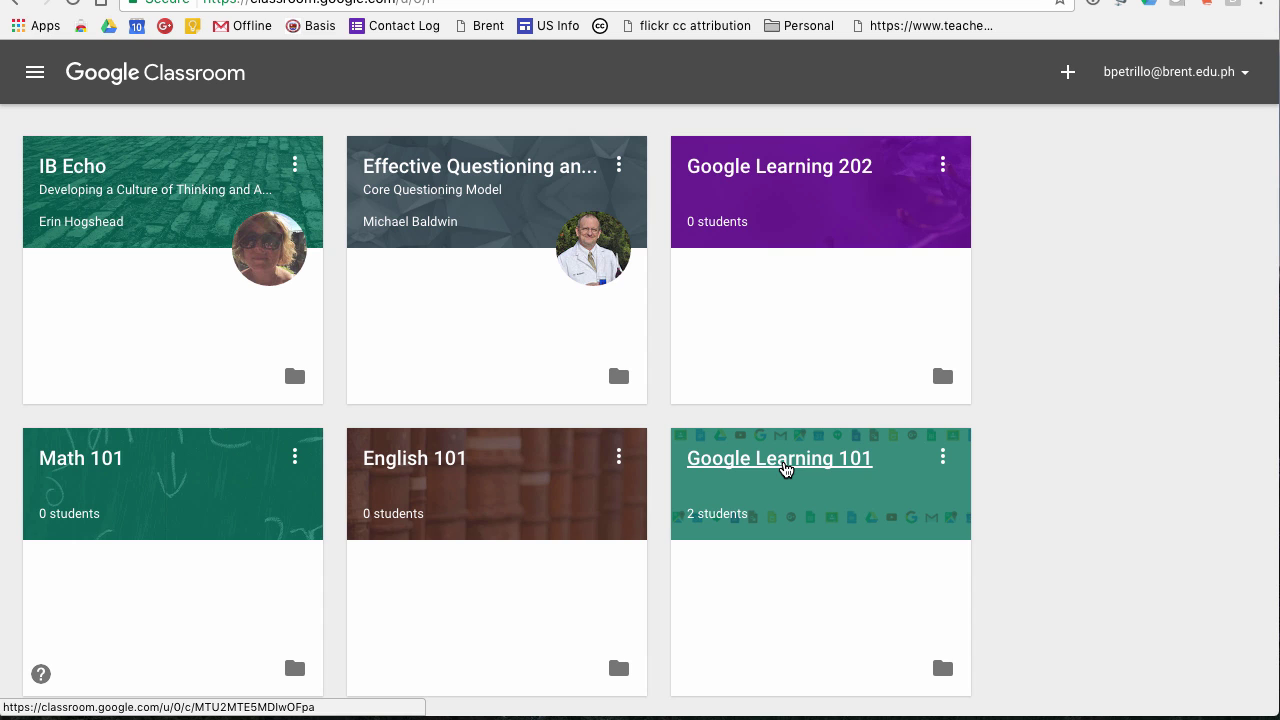
Open the Google Learning 101 class and show its students page.
left_click(780, 459)
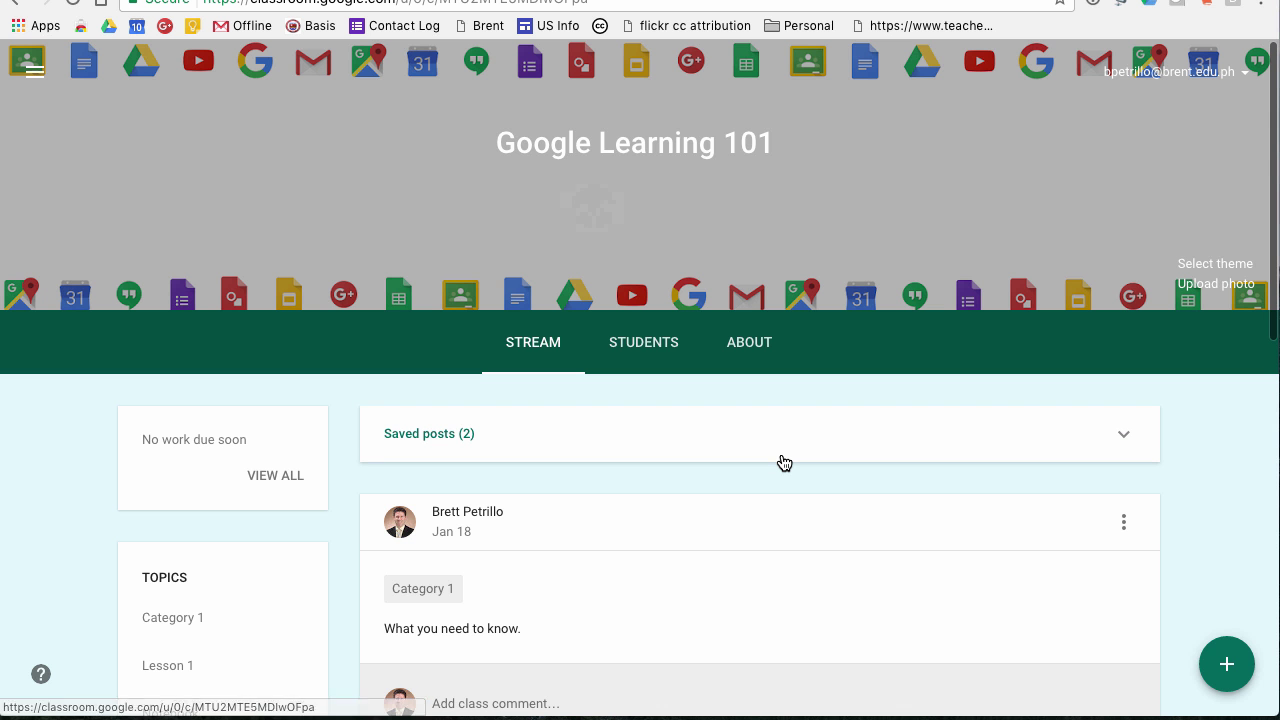
scroll(784, 462, "down", 4)
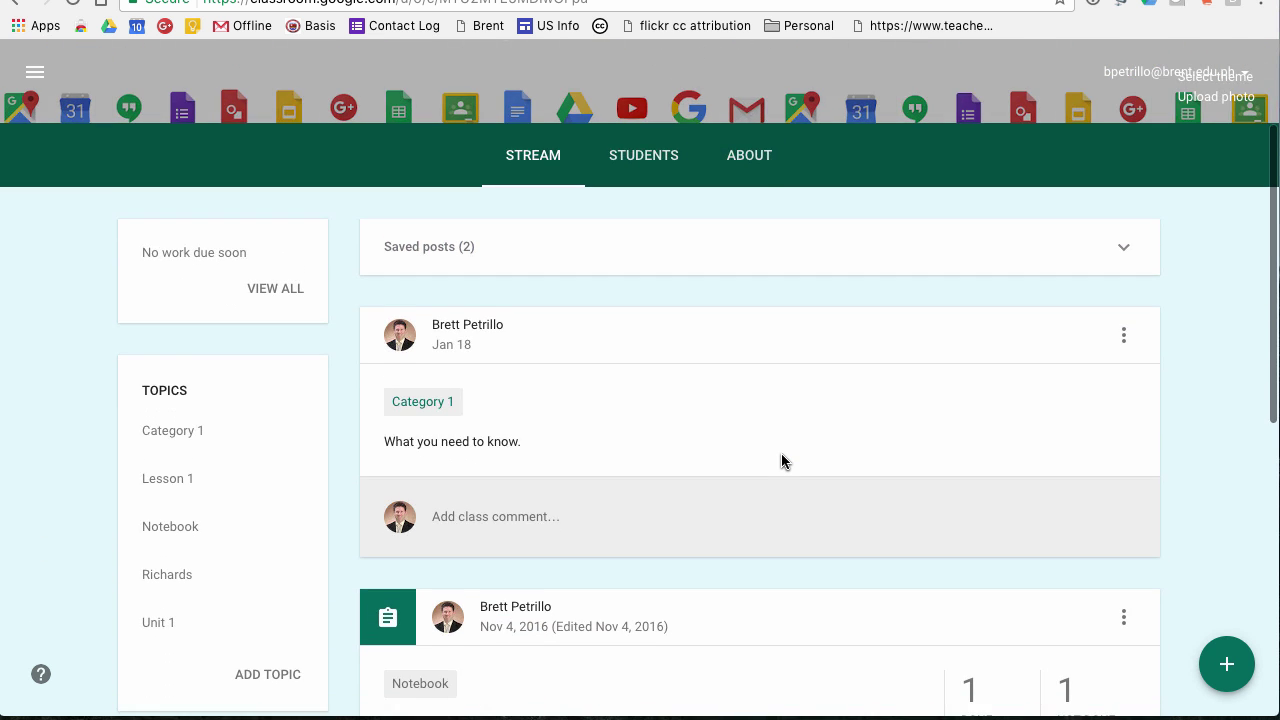
left_click(650, 157)
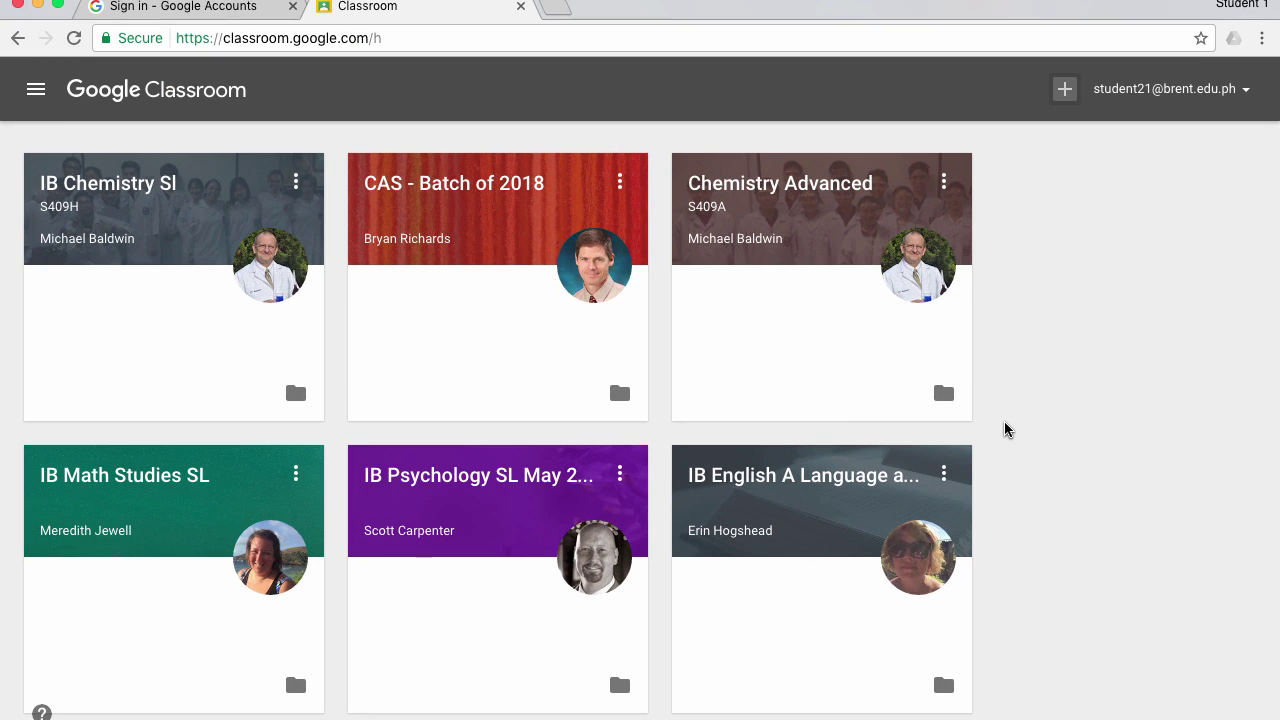
In the student account, look over the enrolled classes and open the option for joining a class.
scroll(1004, 423, "down", 5)
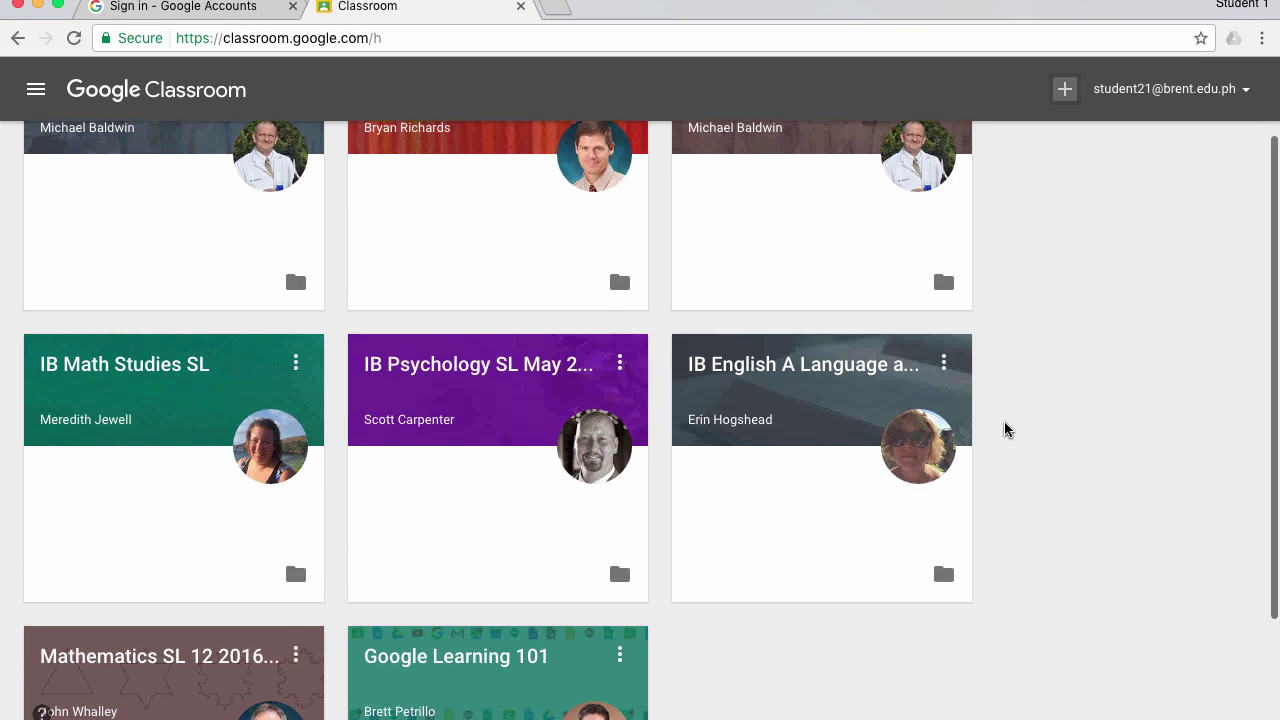
scroll(1004, 421, "up", 5)
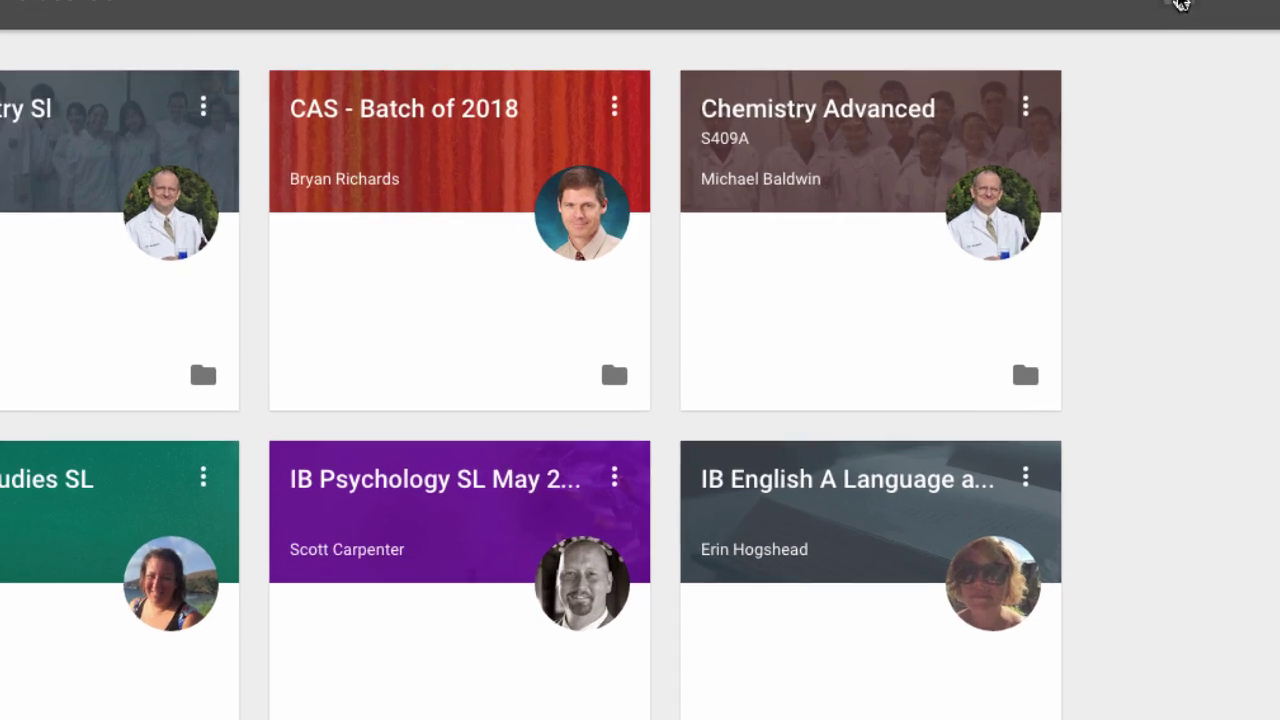
left_click(1065, 90)
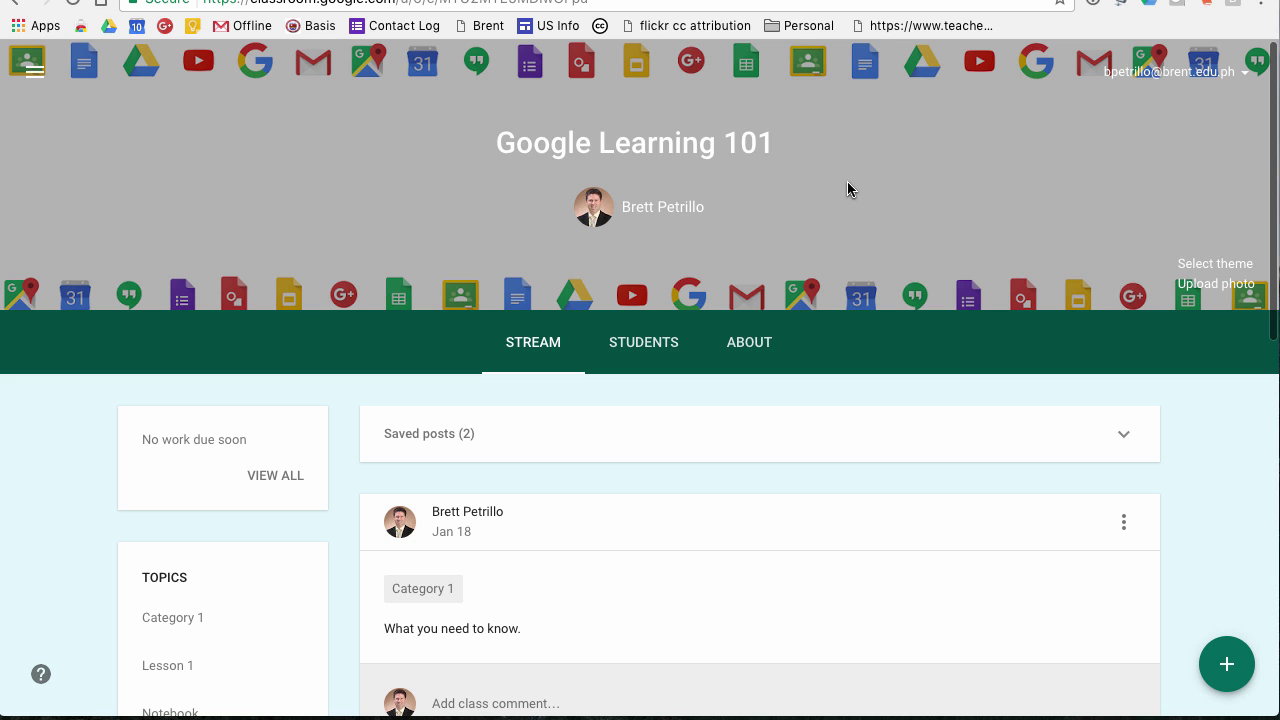
Start a new assignment in the teacher's Google Learning 101 class stream.
scroll(847, 182, "down", 2)
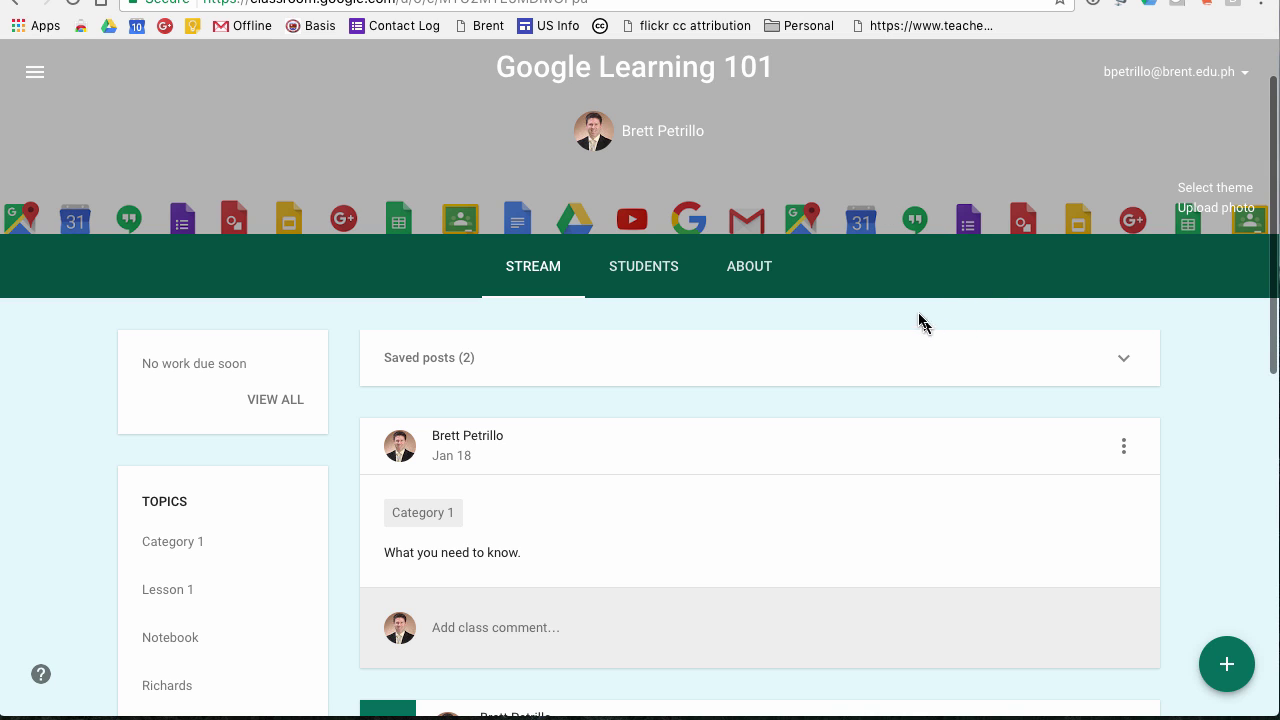
scroll(917, 316, "up", 1)
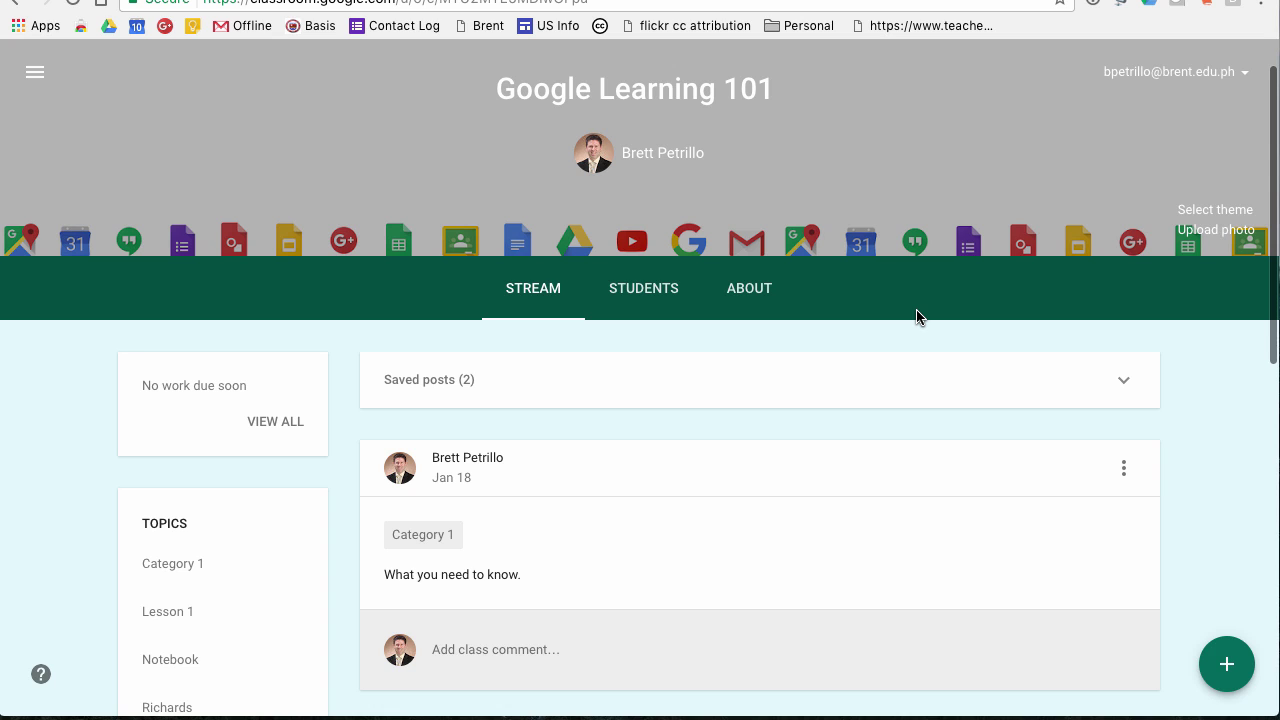
scroll(918, 316, "down", 1)
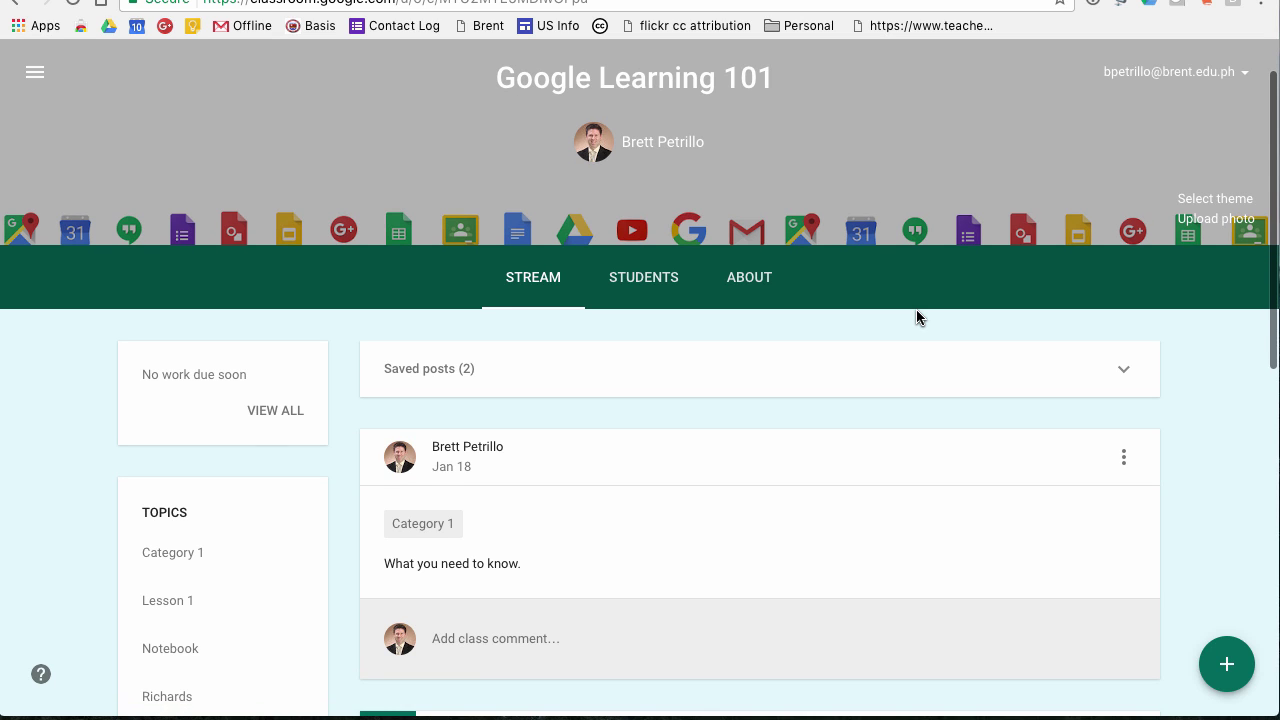
scroll(808, 405, "down", 5)
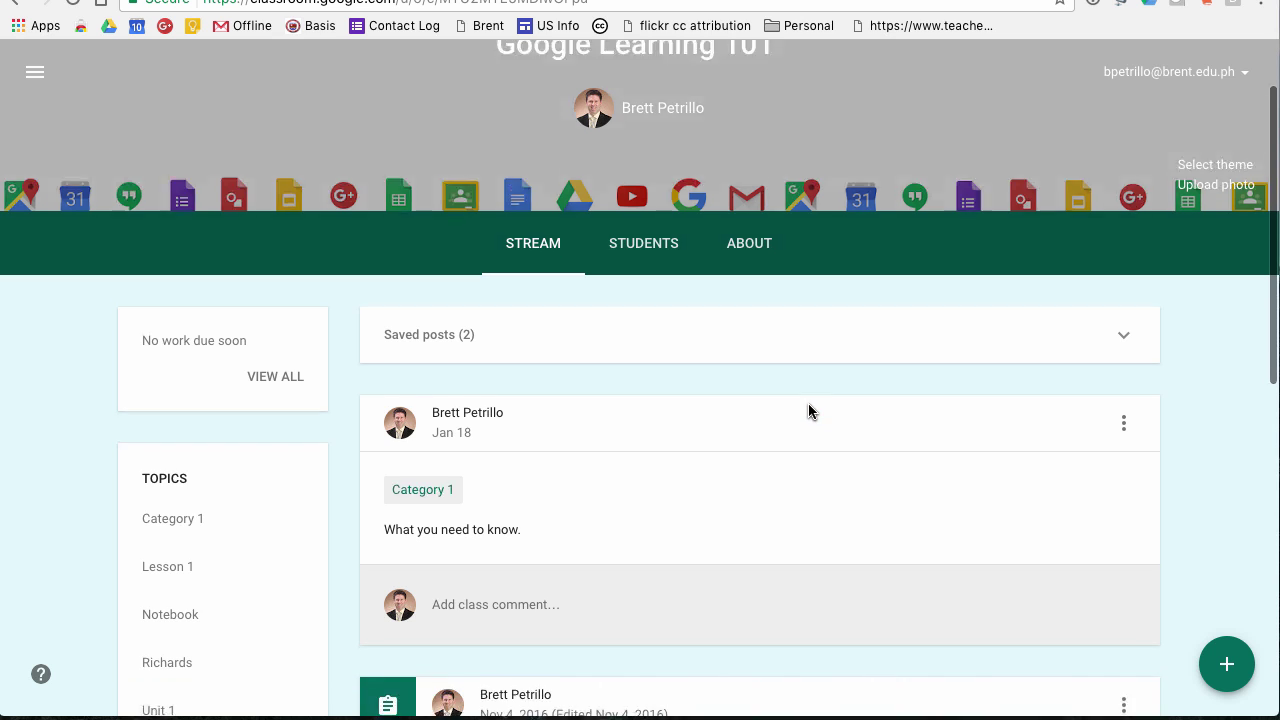
scroll(810, 411, "down", 2)
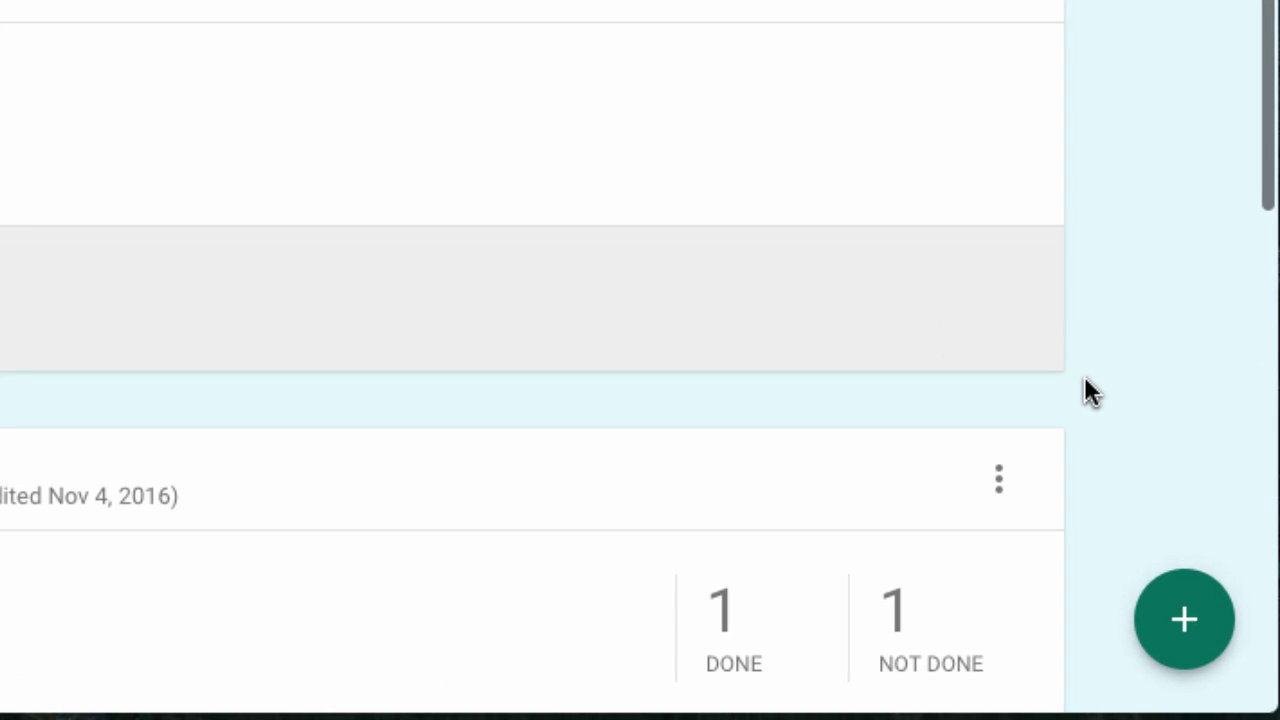
mouse_move(1184, 612)
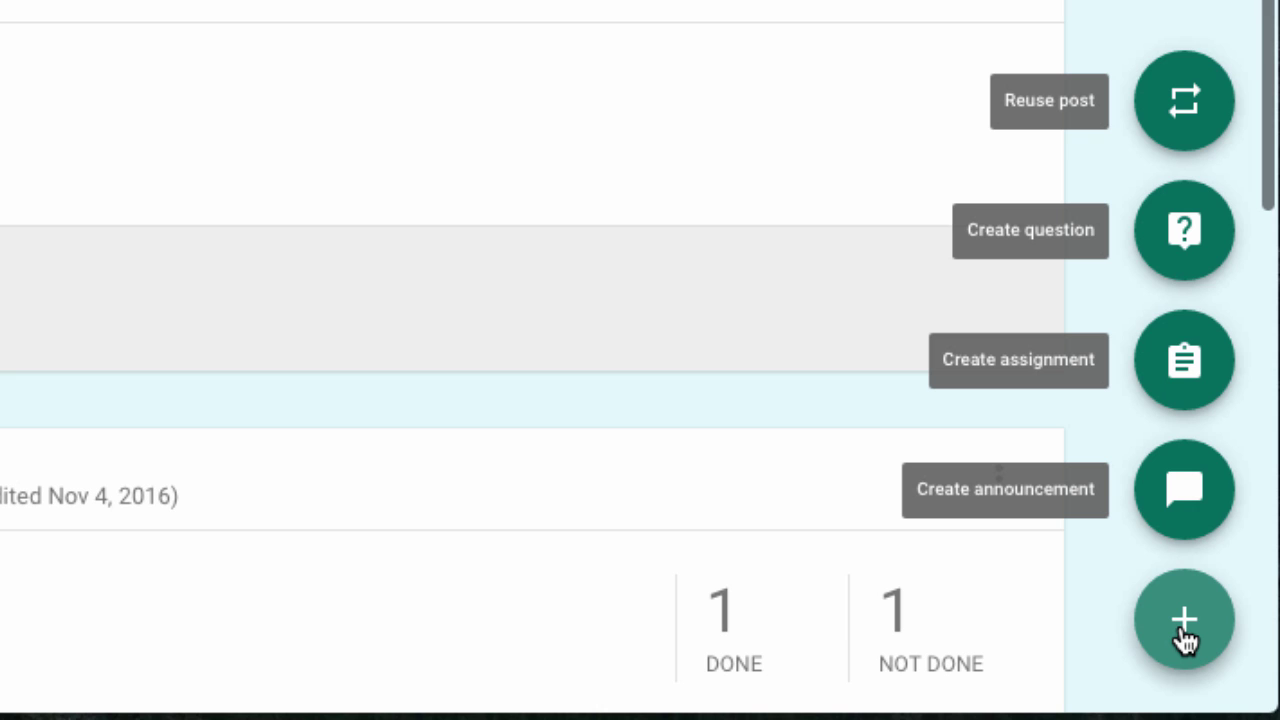
left_click(1181, 368)
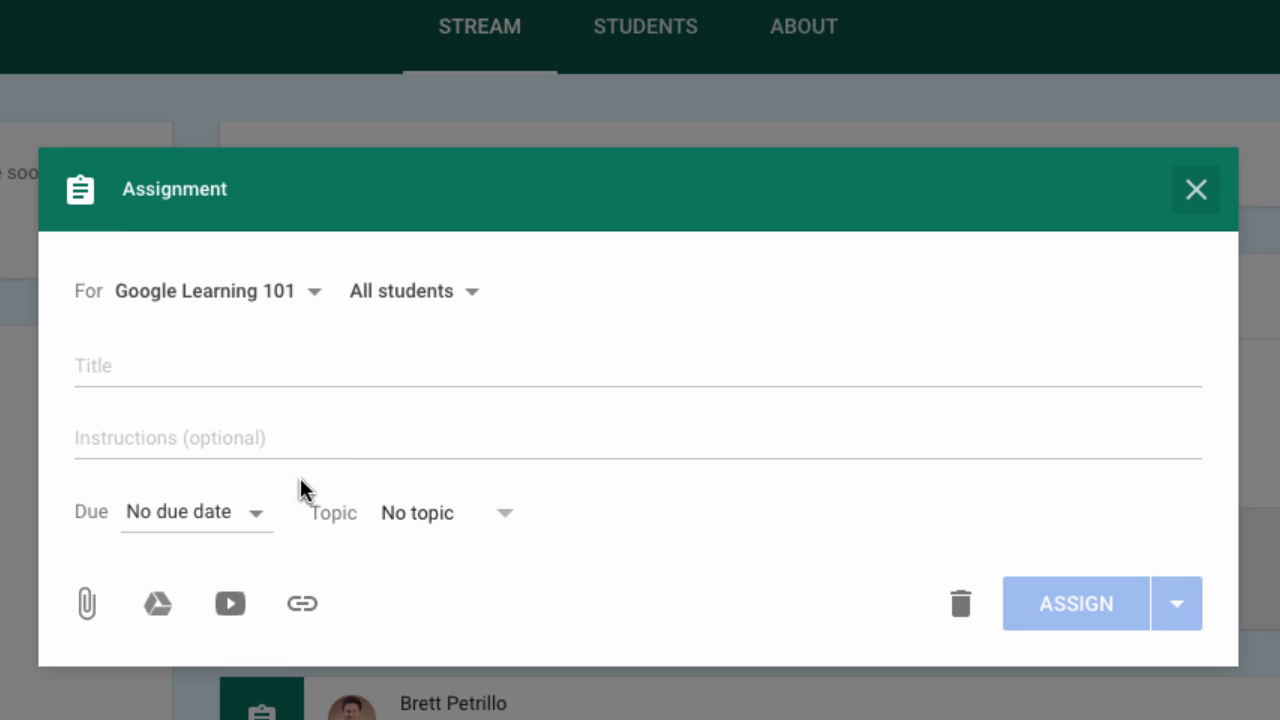
Examine the new assignment's due date setting, the classes it can be posted to, and its student selection options.
left_click(259, 516)
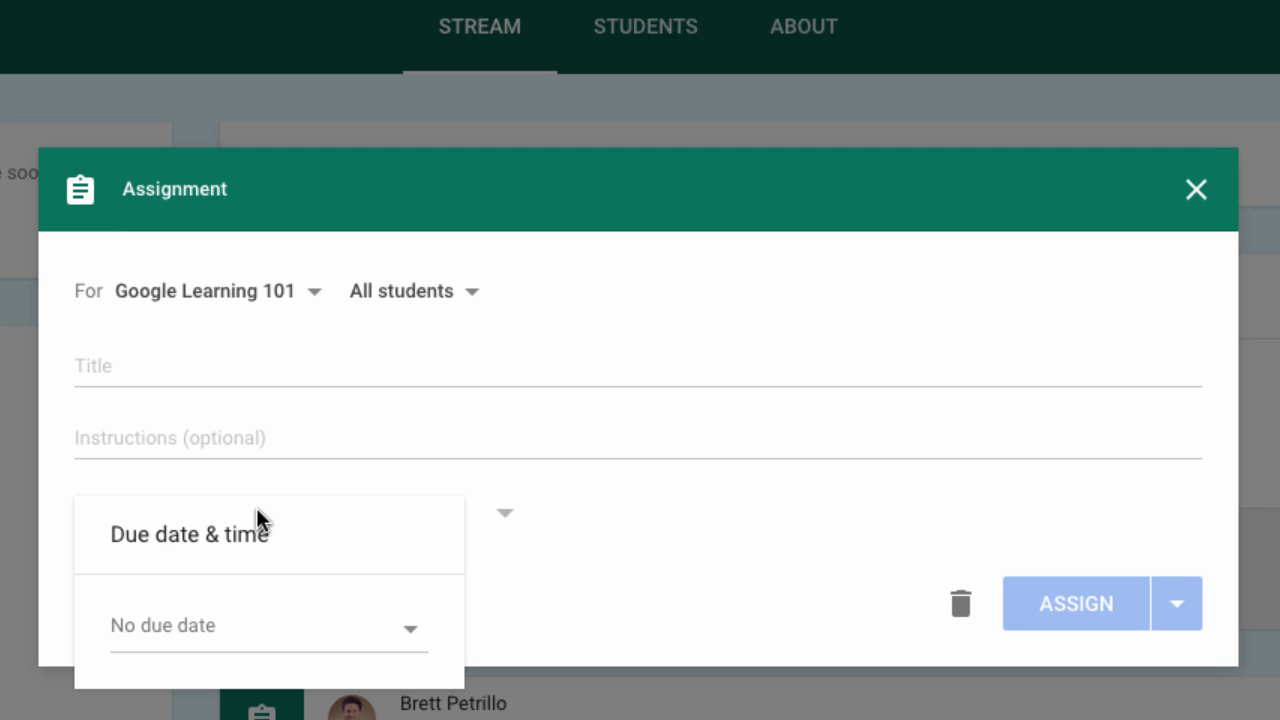
left_click(586, 493)
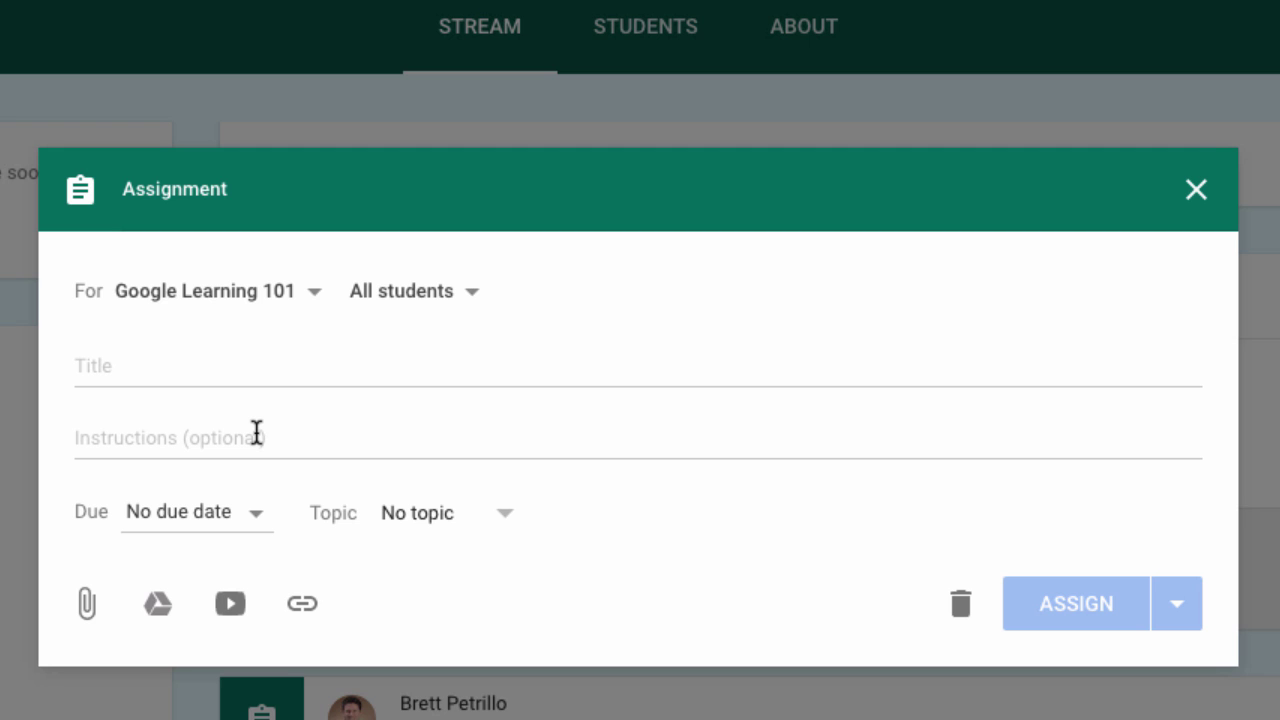
left_click(315, 296)
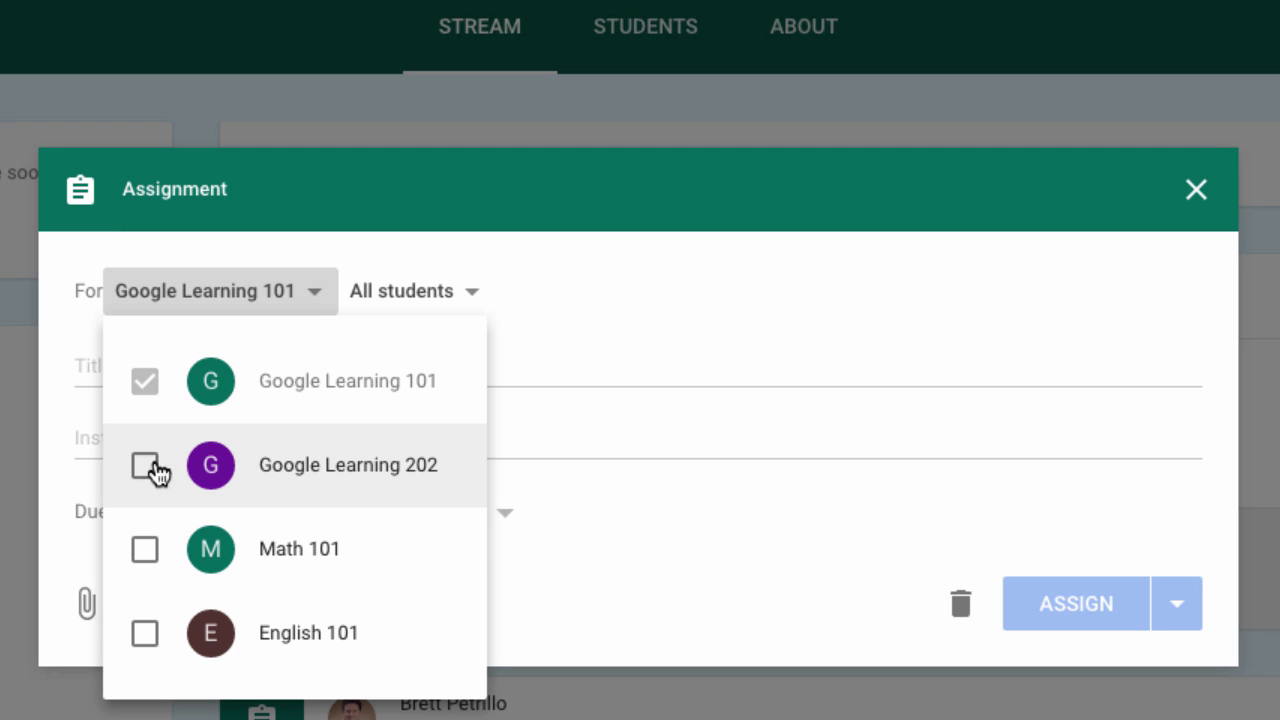
left_click(320, 293)
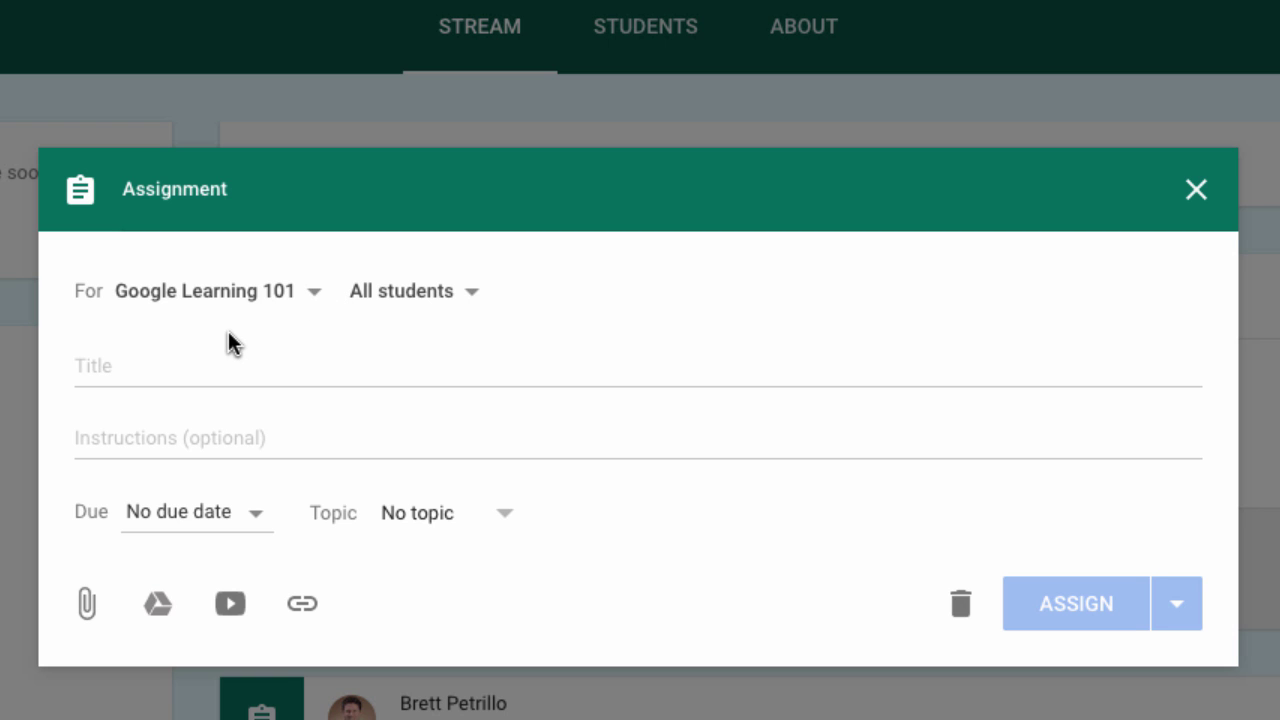
left_click(474, 296)
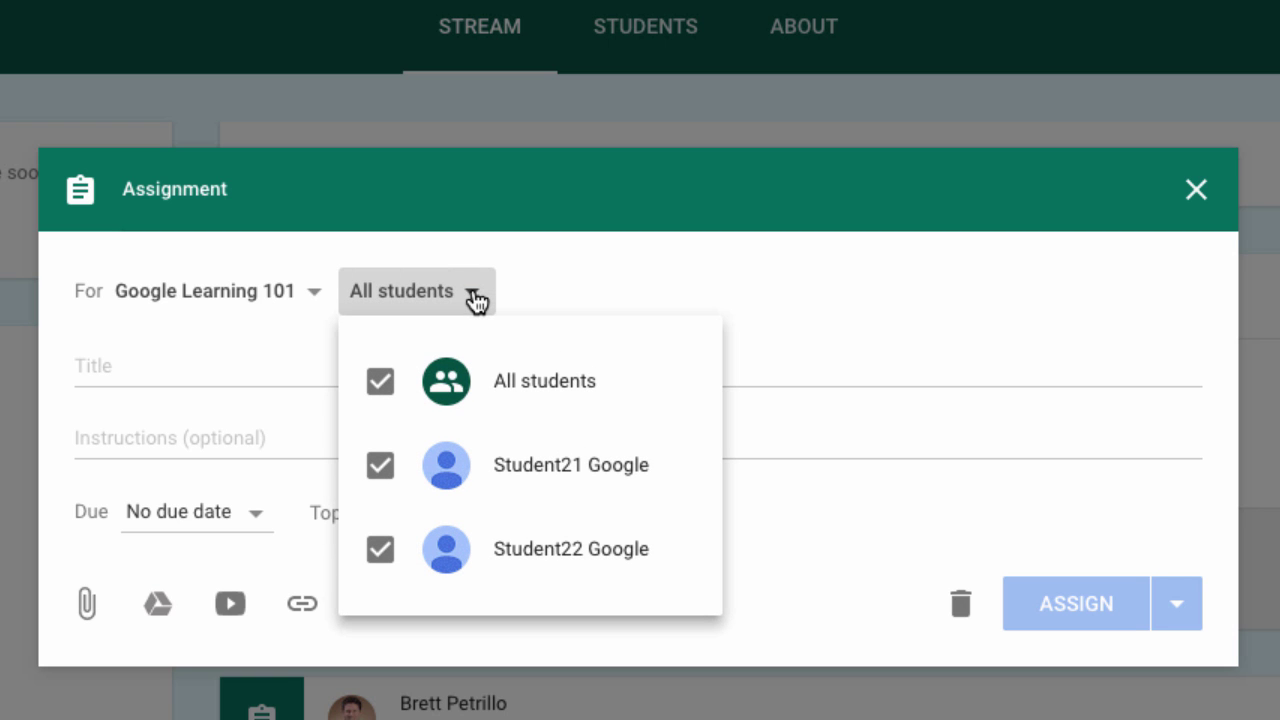
left_click(565, 270)
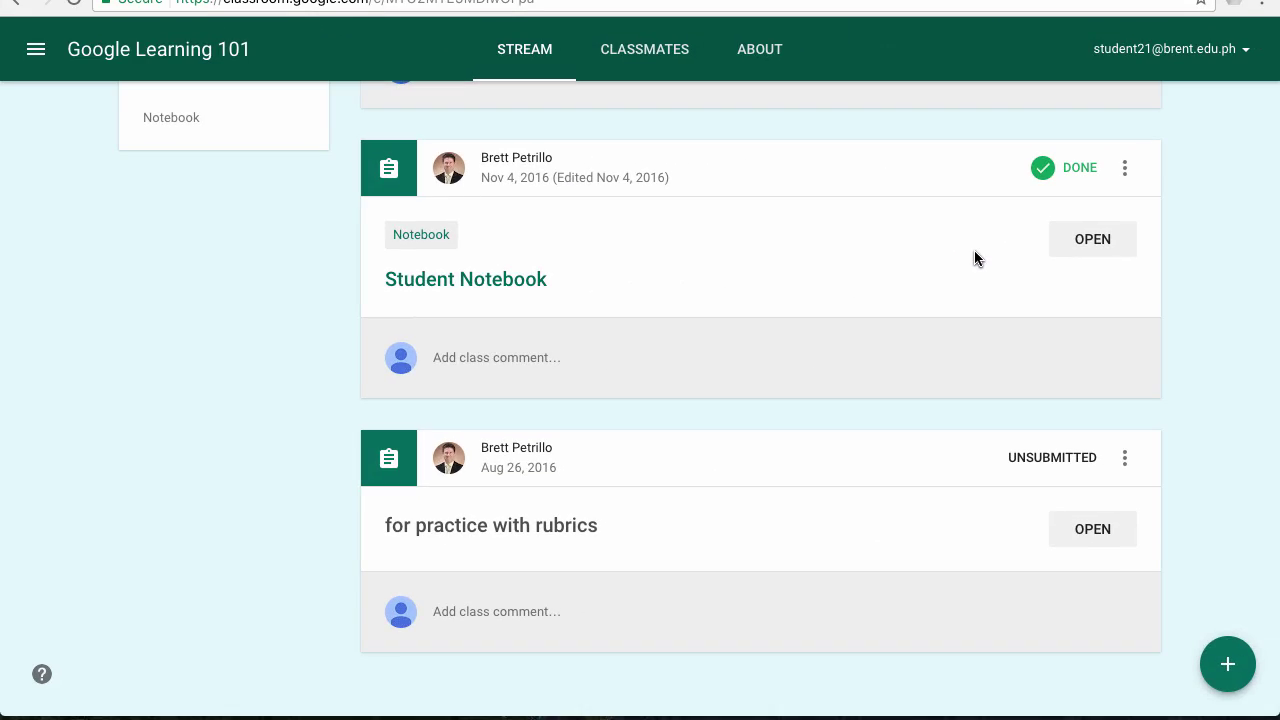
In the student account, open the "for practice with rubrics" assignment and turn in its attached document.
scroll(971, 257, "up", 3)
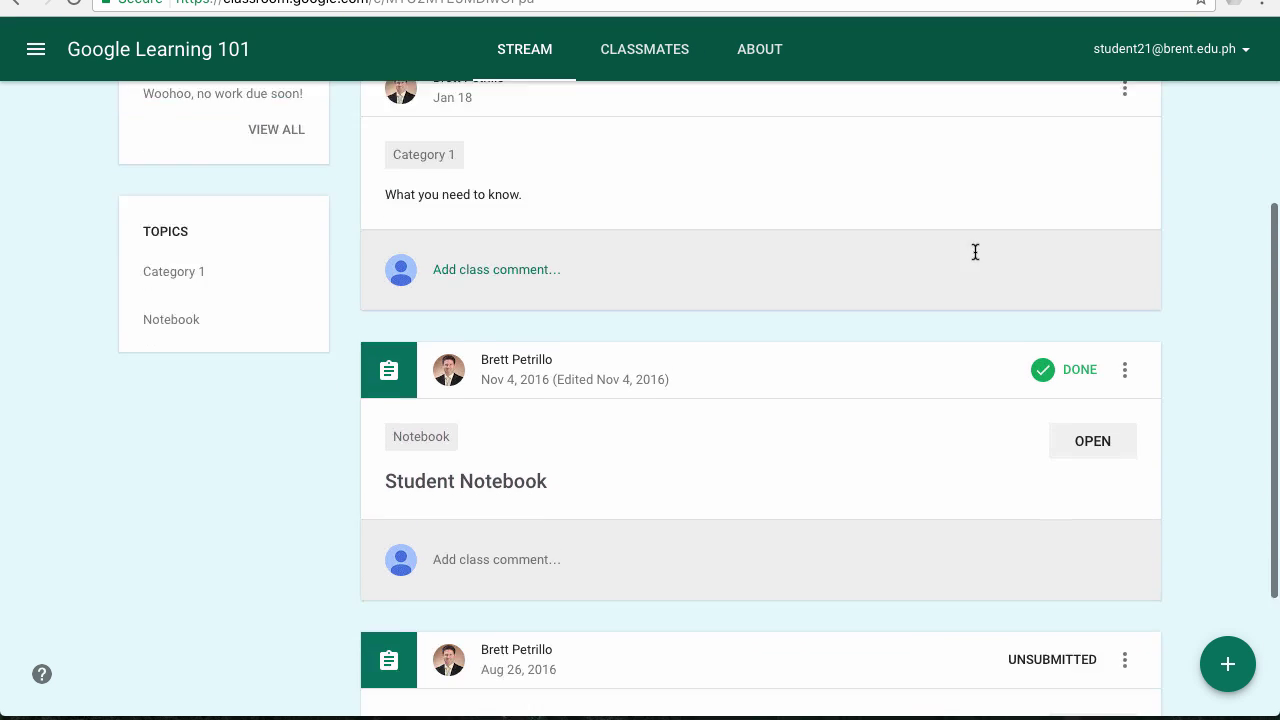
scroll(975, 255, "down", 2)
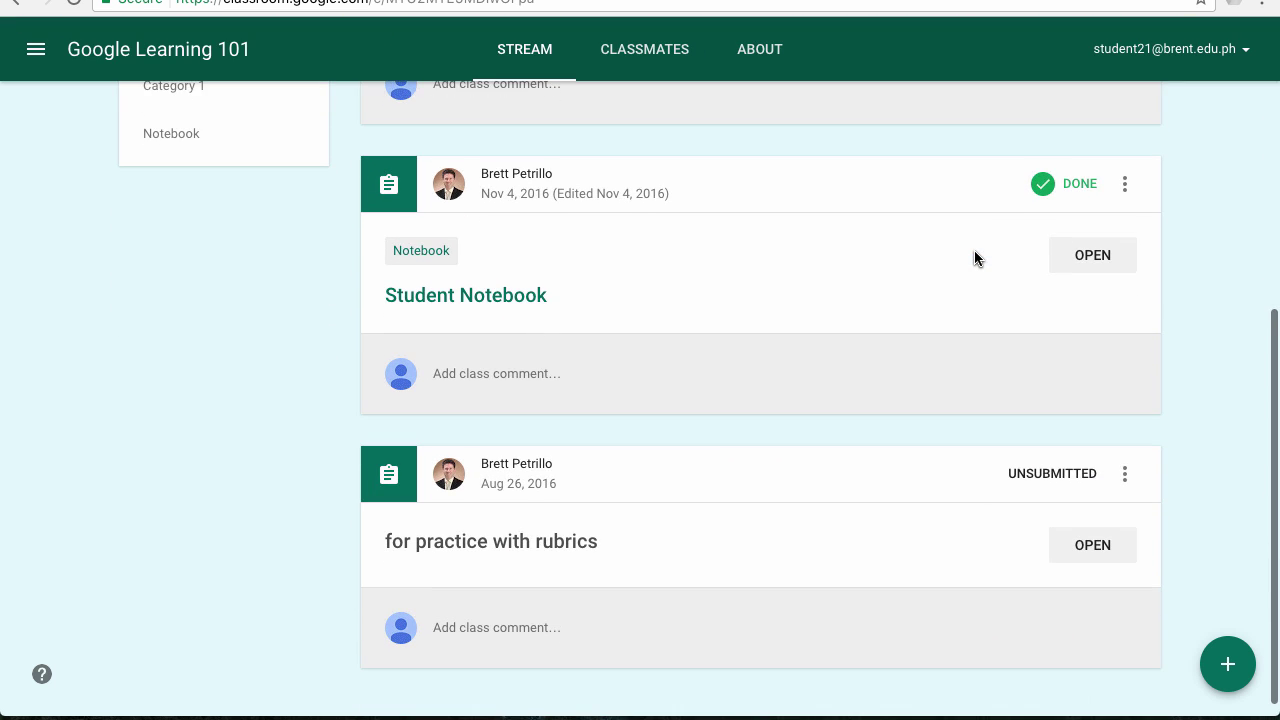
scroll(974, 257, "down", 1)
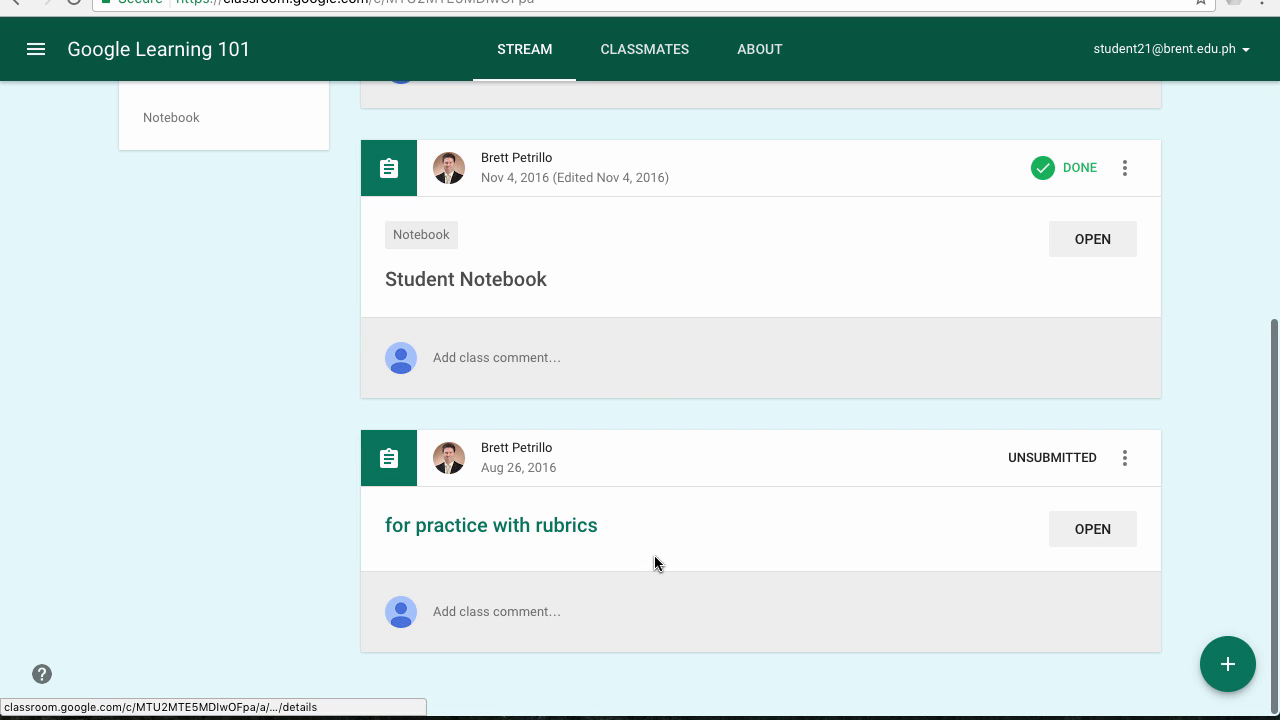
left_click(550, 530)
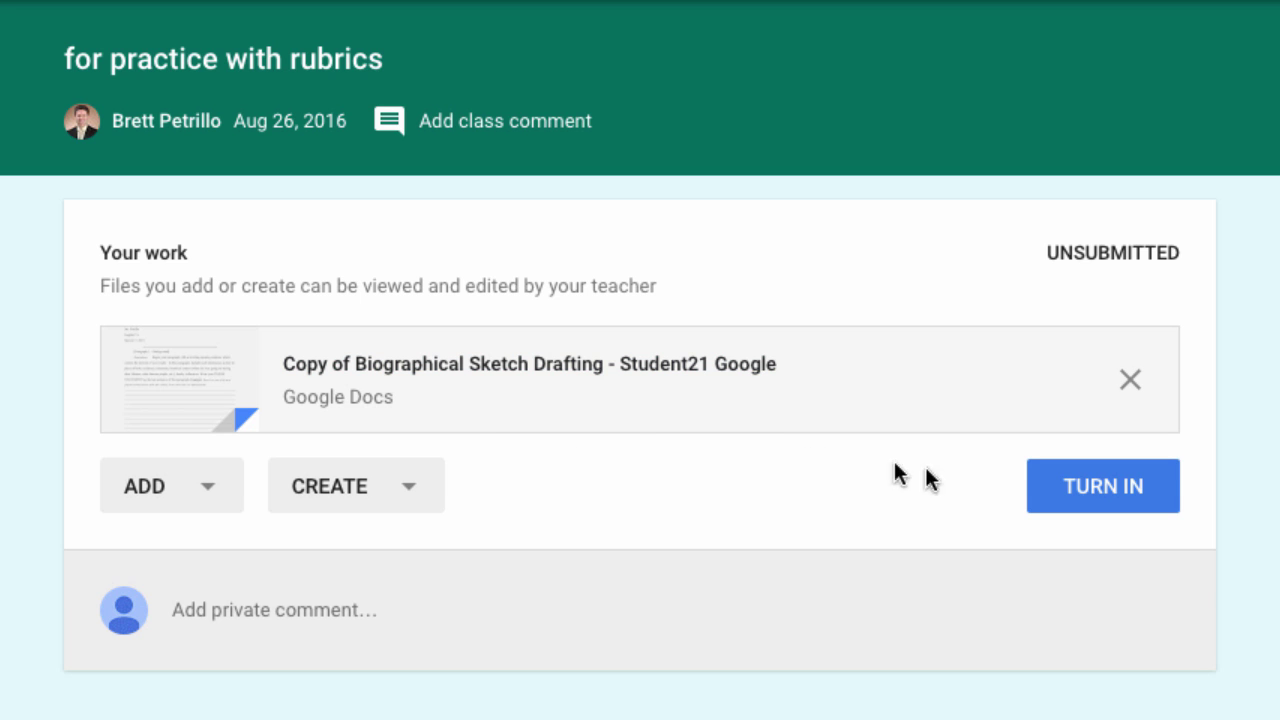
left_click(1150, 492)
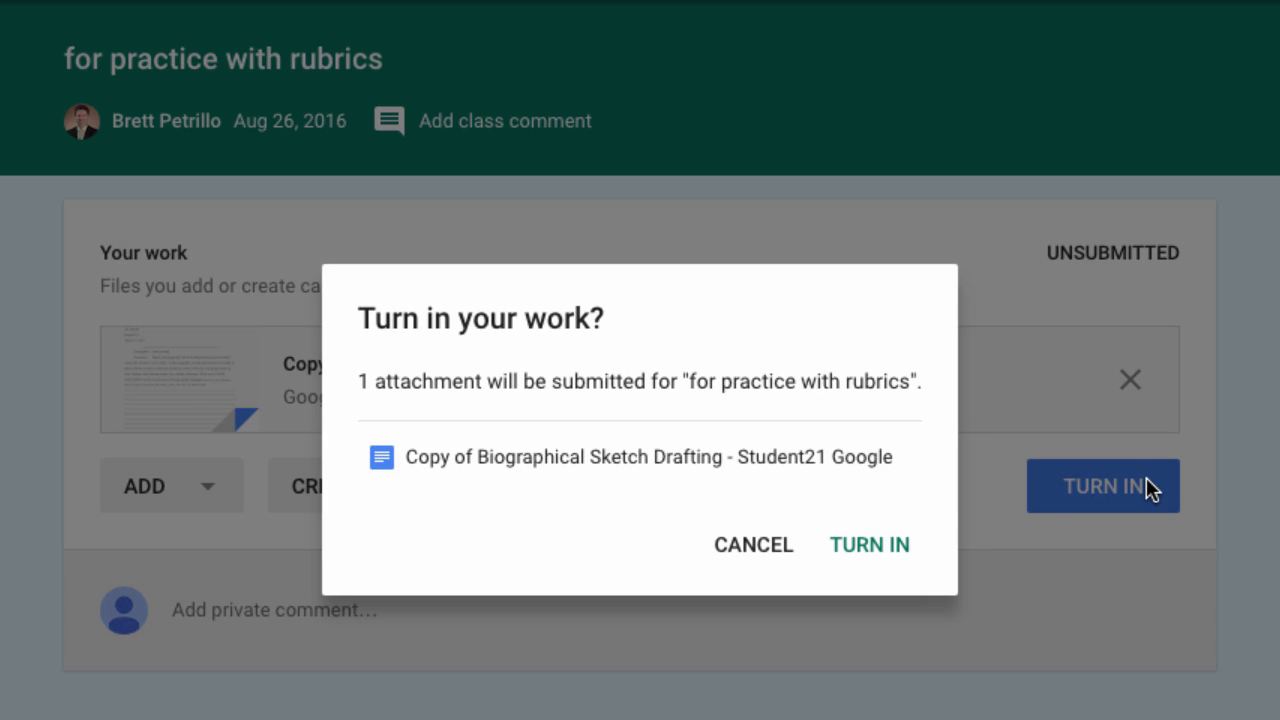
left_click(857, 545)
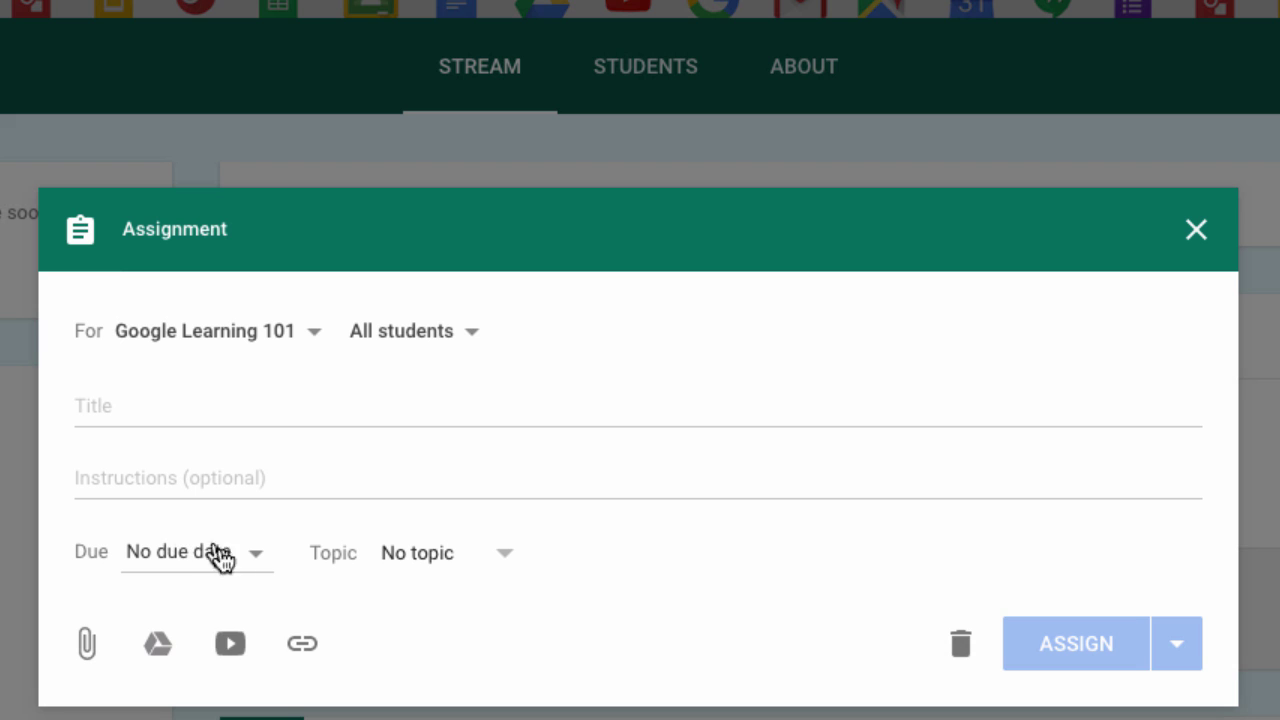
Search Google Drive for "biogra" and attach "[Template] Biographical Sketch Drafting" to the teacher's new assignment.
left_click(158, 646)
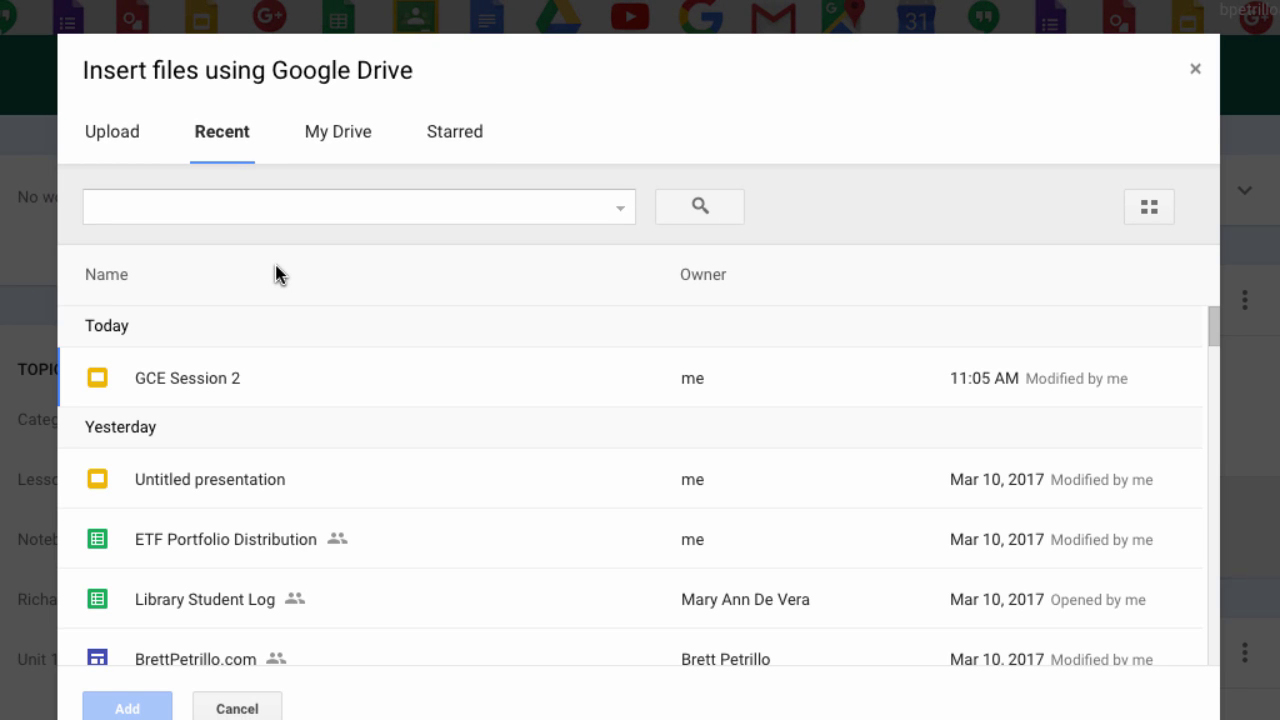
left_click(205, 197)
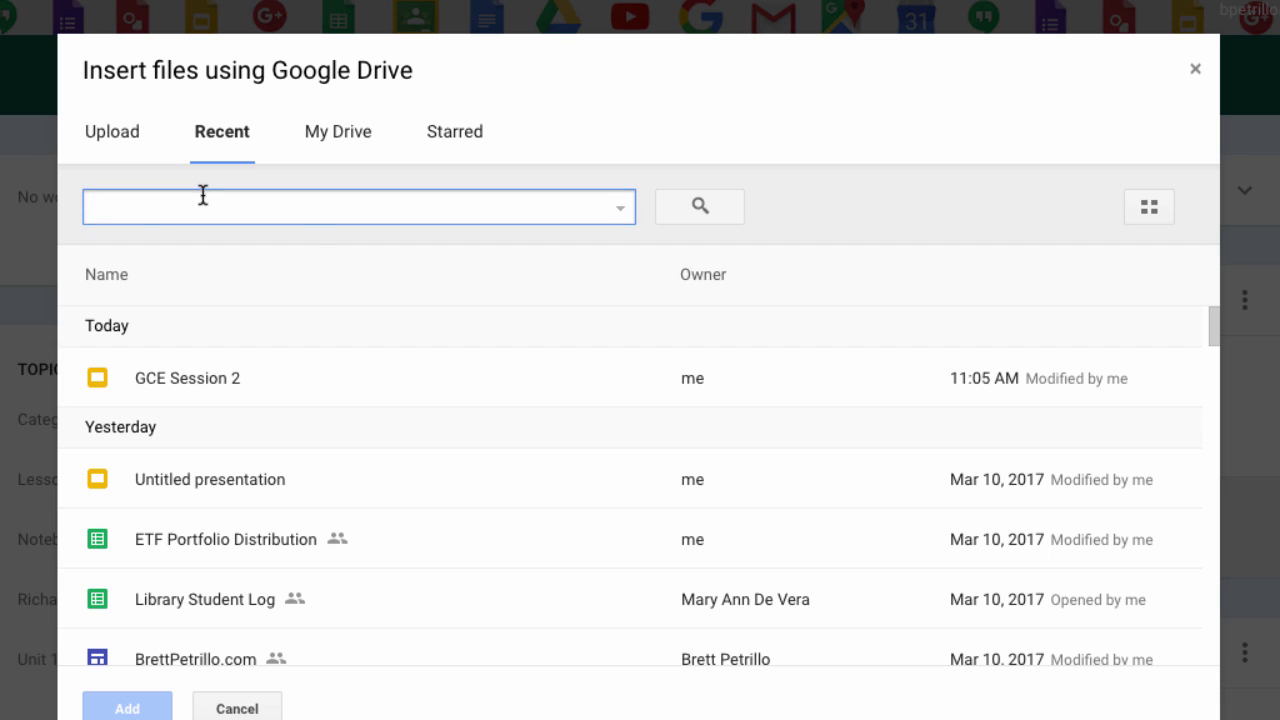
type("biogra")
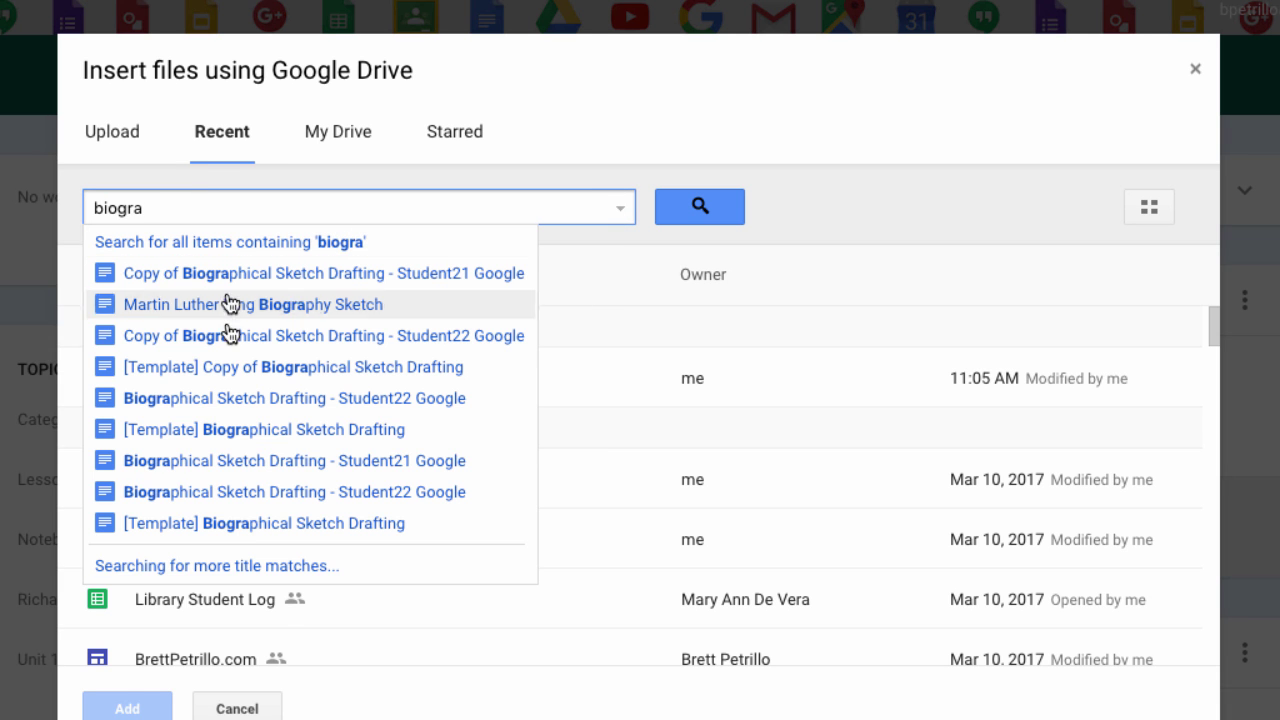
left_click(188, 525)
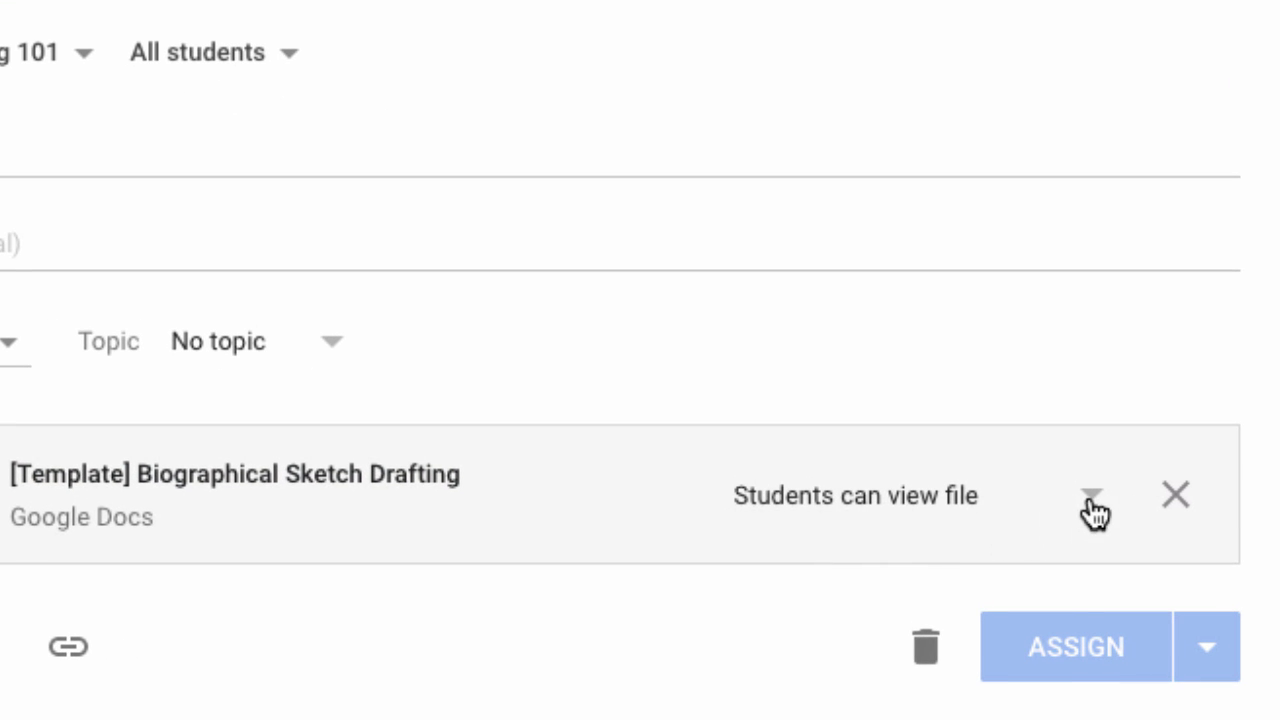
Examine the attached template's student access options and the list of students who can receive the assignment.
left_click(1091, 500)
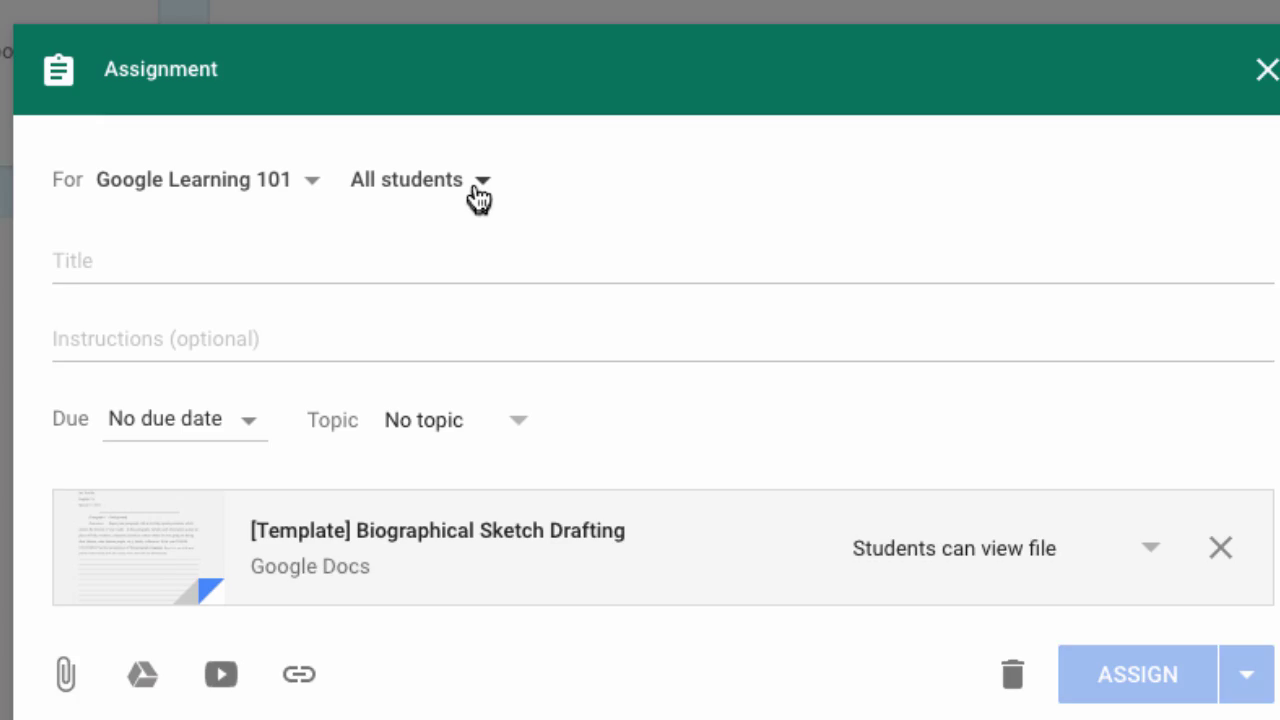
left_click(479, 183)
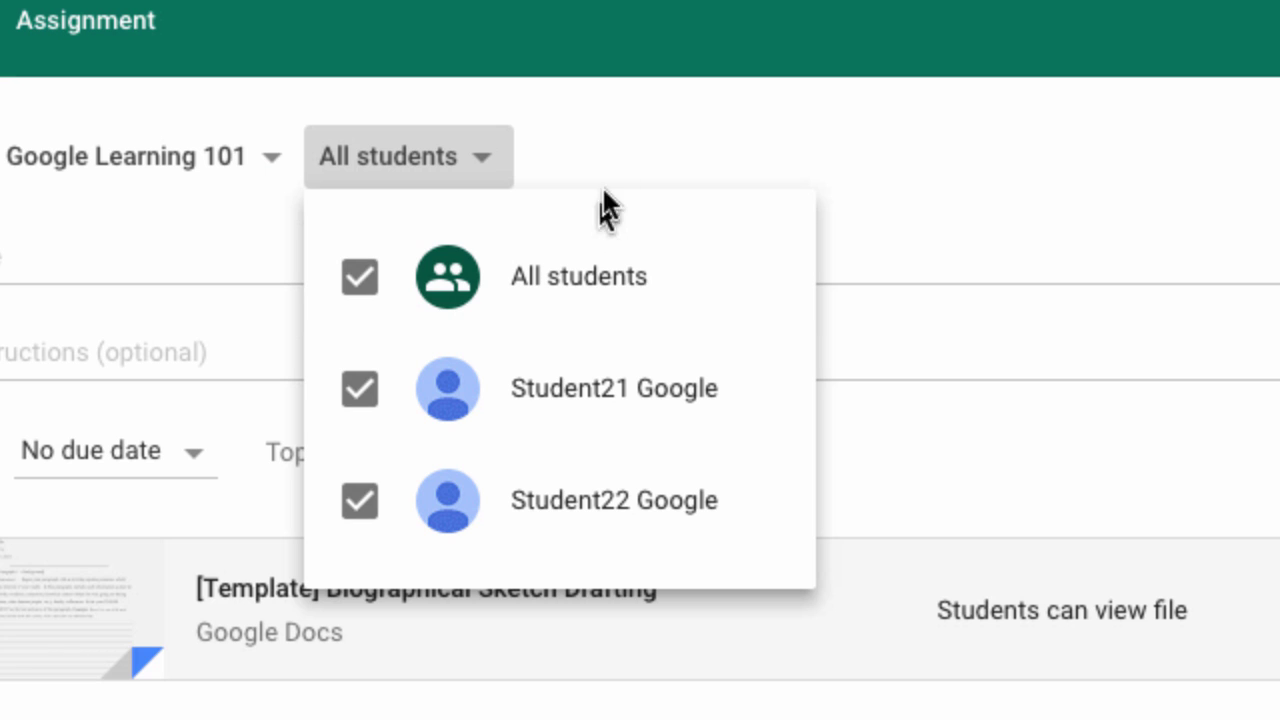
left_click(568, 85)
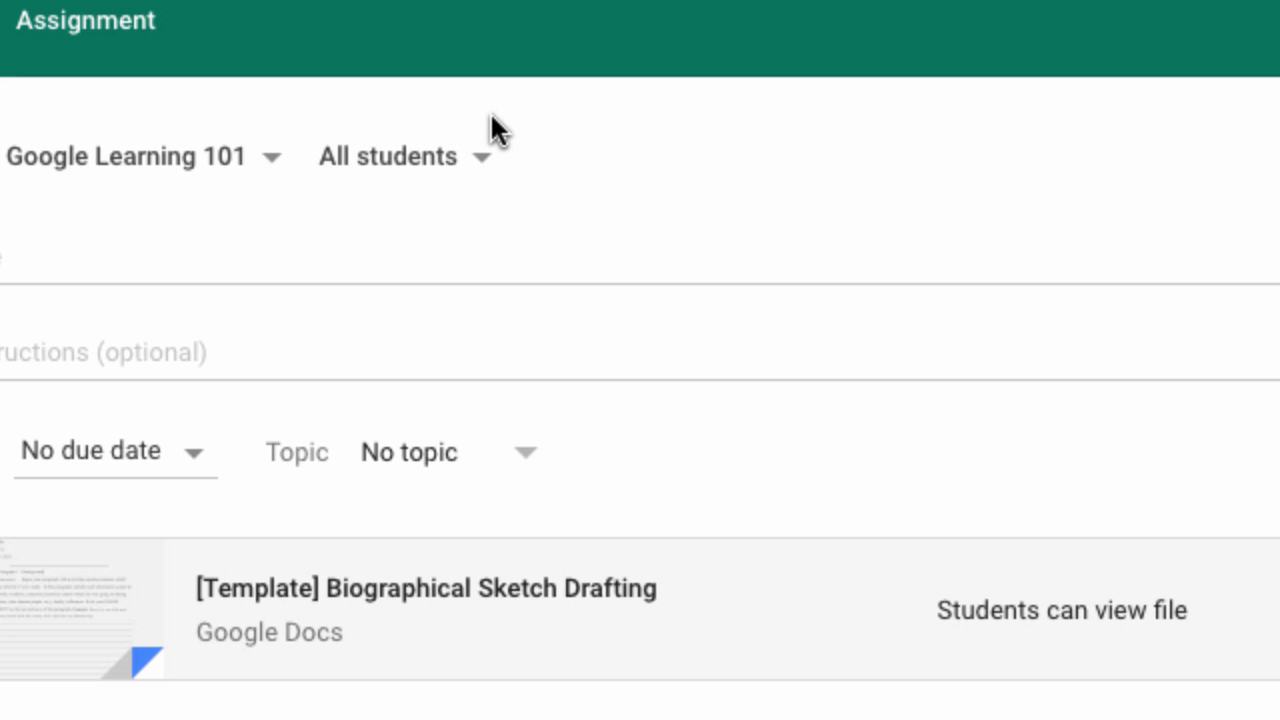
left_click(477, 157)
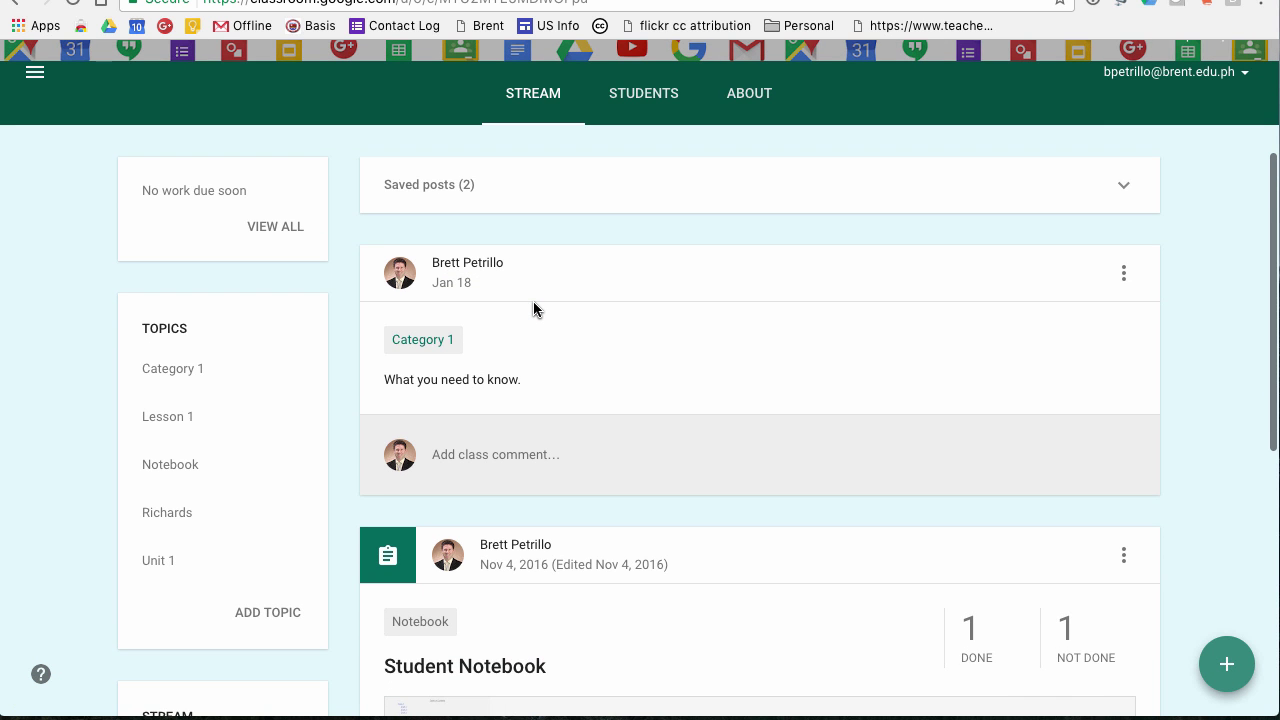
scroll(533, 302, "up", 2)
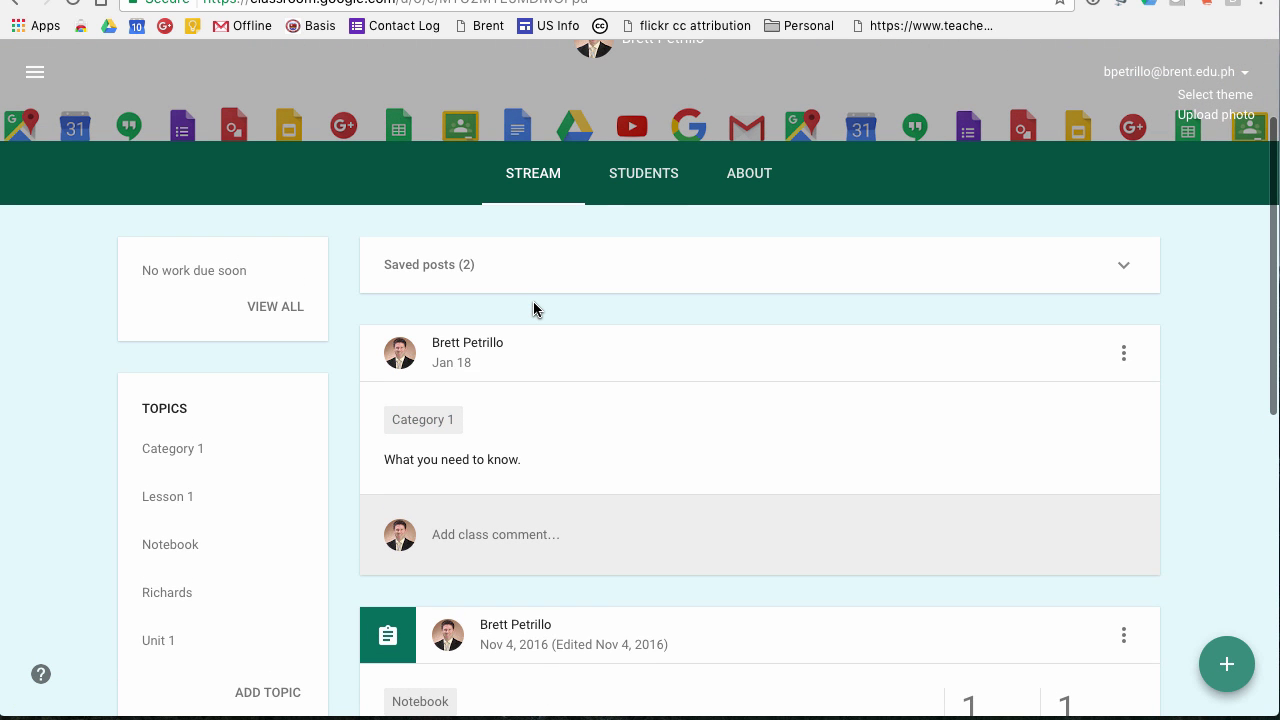
scroll(533, 301, "up", 2)
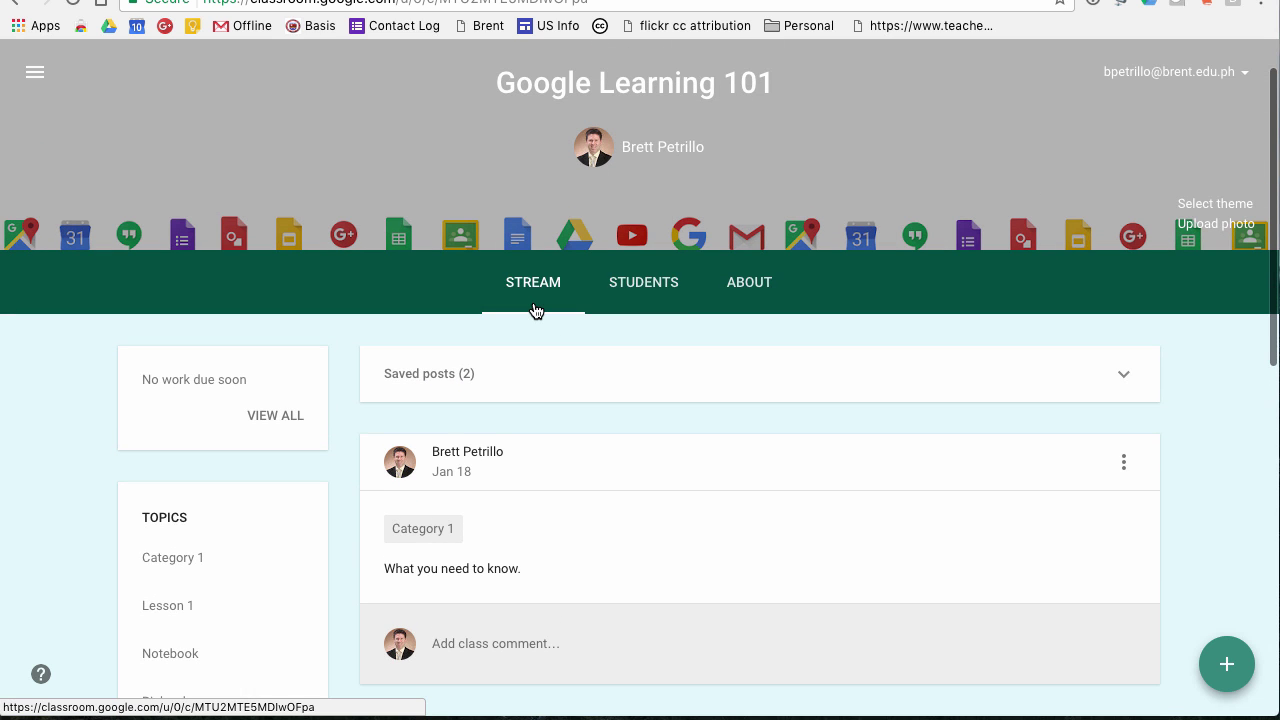
Examine the Google Learning 101 class stream's existing posts and the options for creating new posts.
scroll(533, 309, "down", 2)
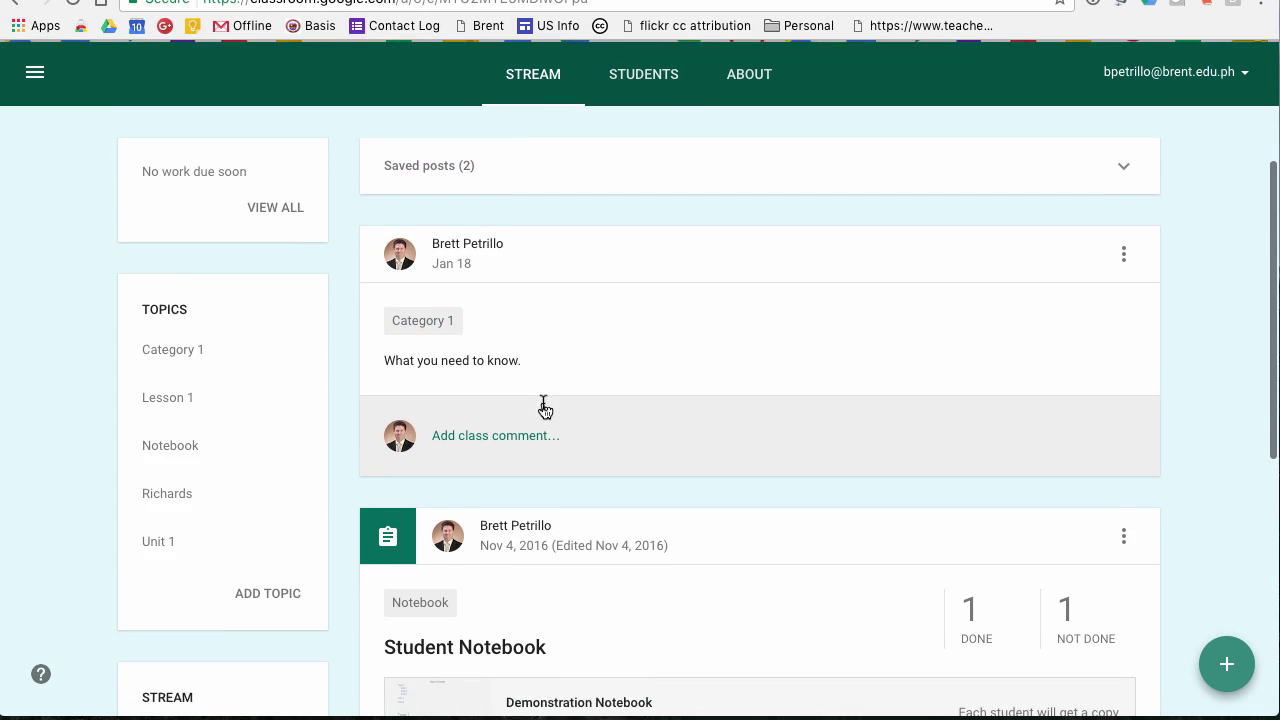
scroll(543, 406, "down", 4)
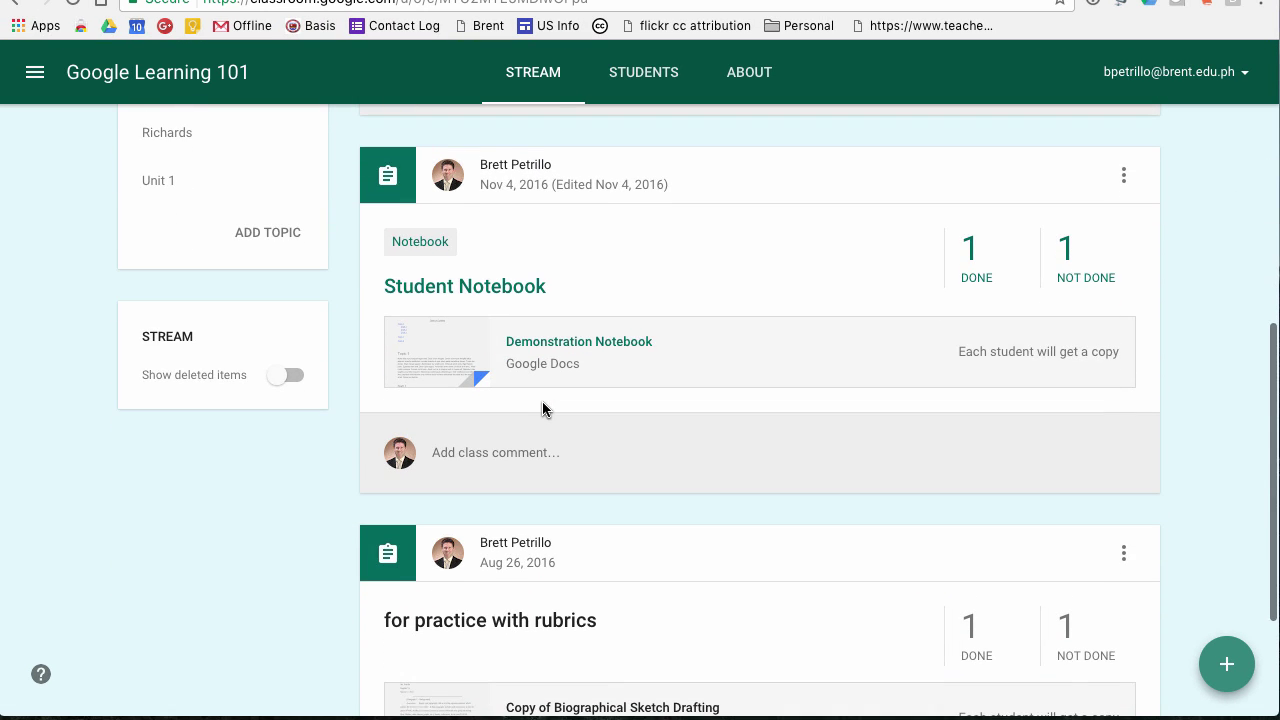
scroll(543, 406, "down", 2)
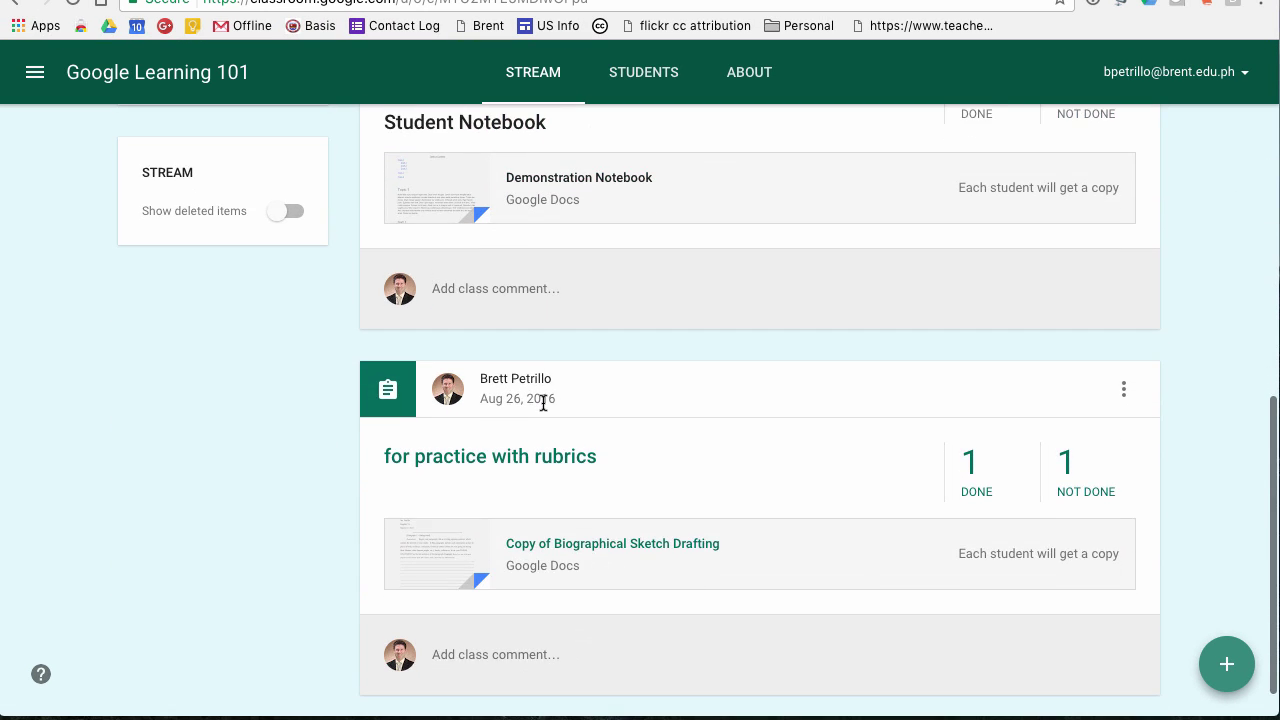
scroll(543, 408, "up", 3)
scroll(545, 410, "up", 5)
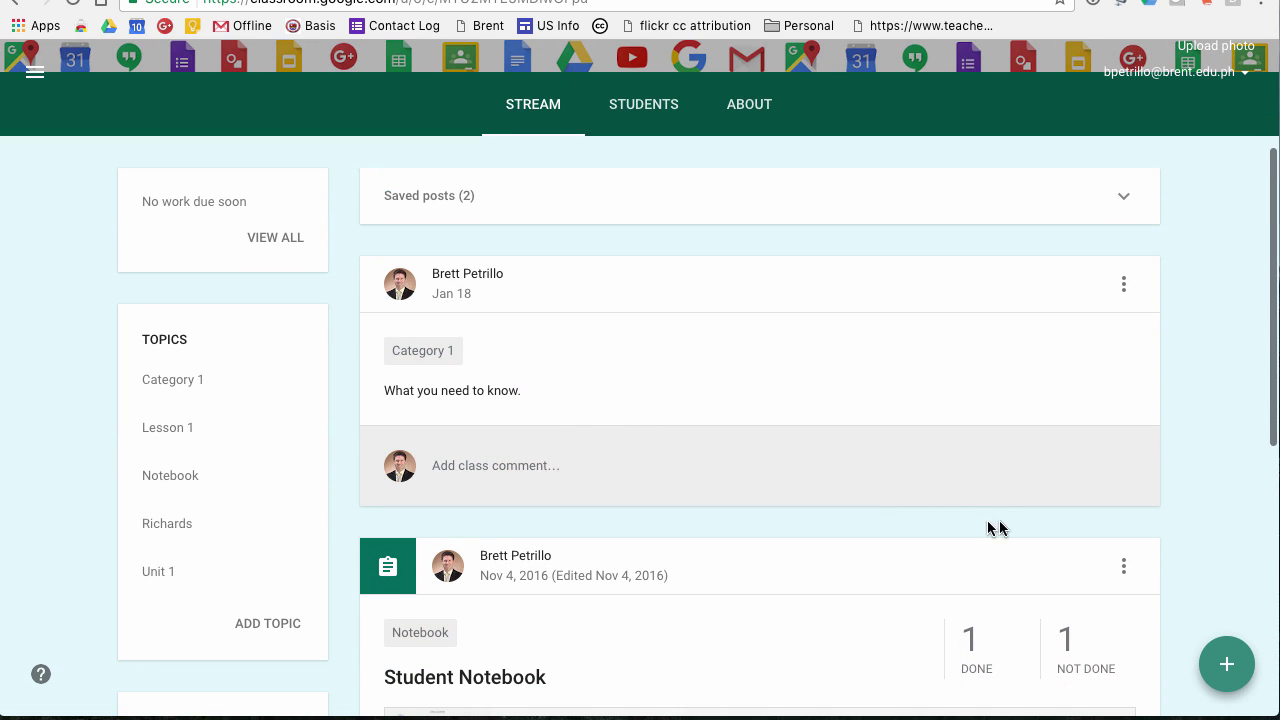
mouse_move(1215, 658)
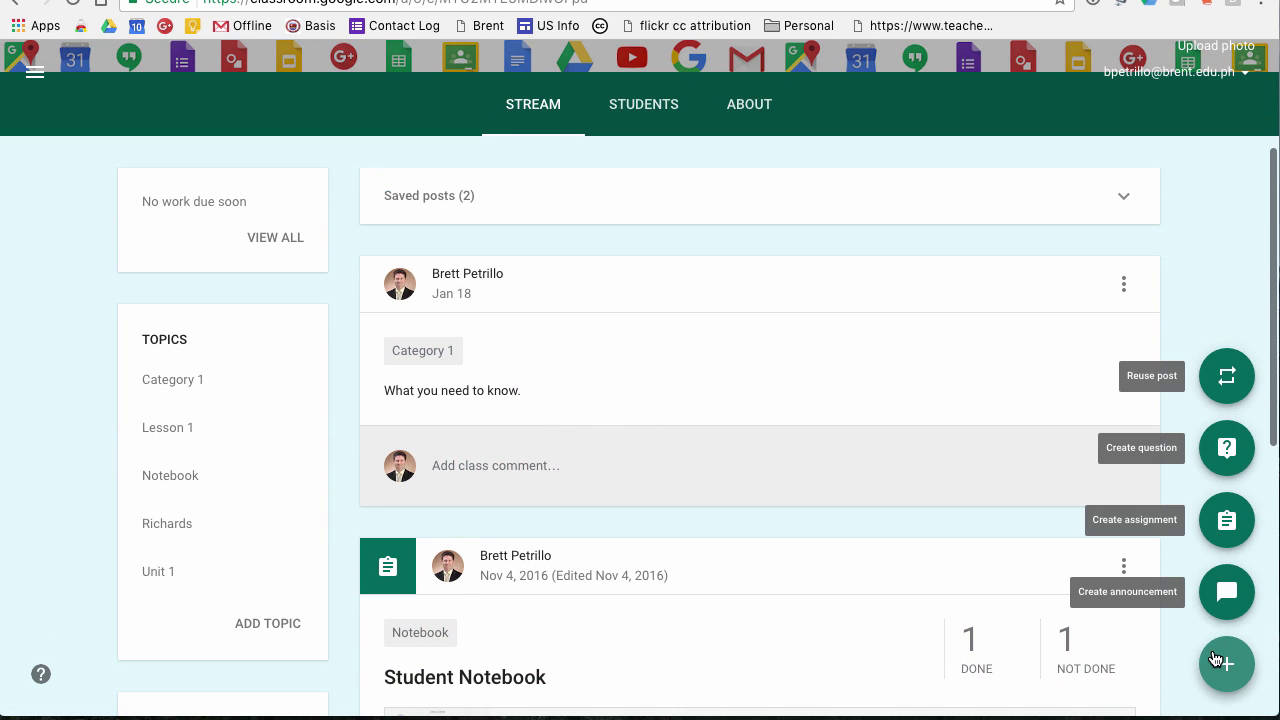
scroll(791, 485, "down", 1)
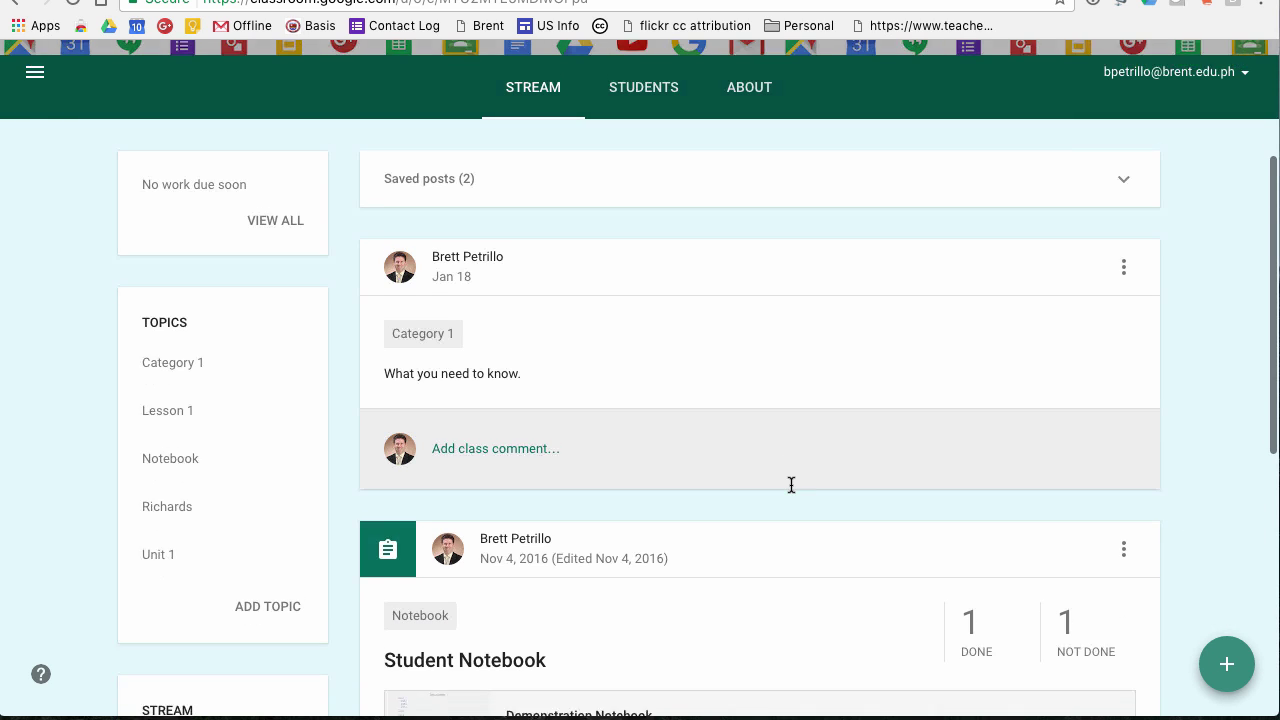
scroll(791, 485, "up", 2)
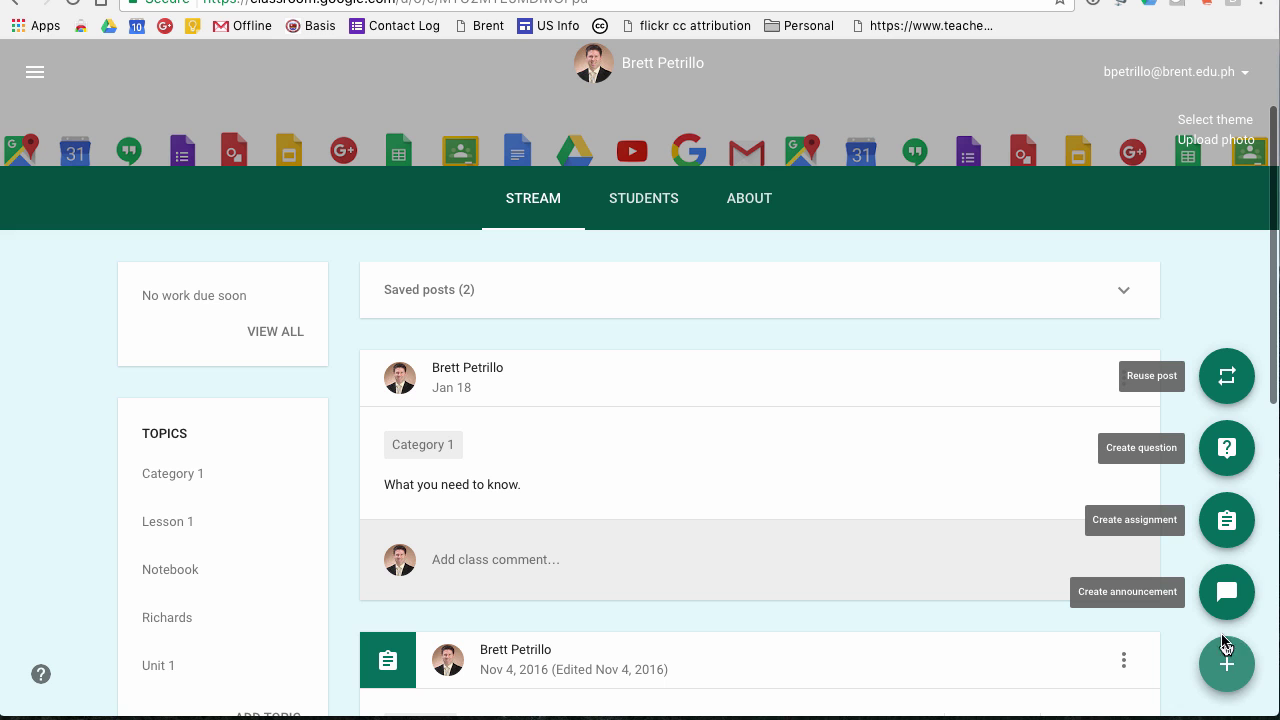
Start a new assignment to view its list of available topics, and close the form without assigning anything.
left_click(1226, 521)
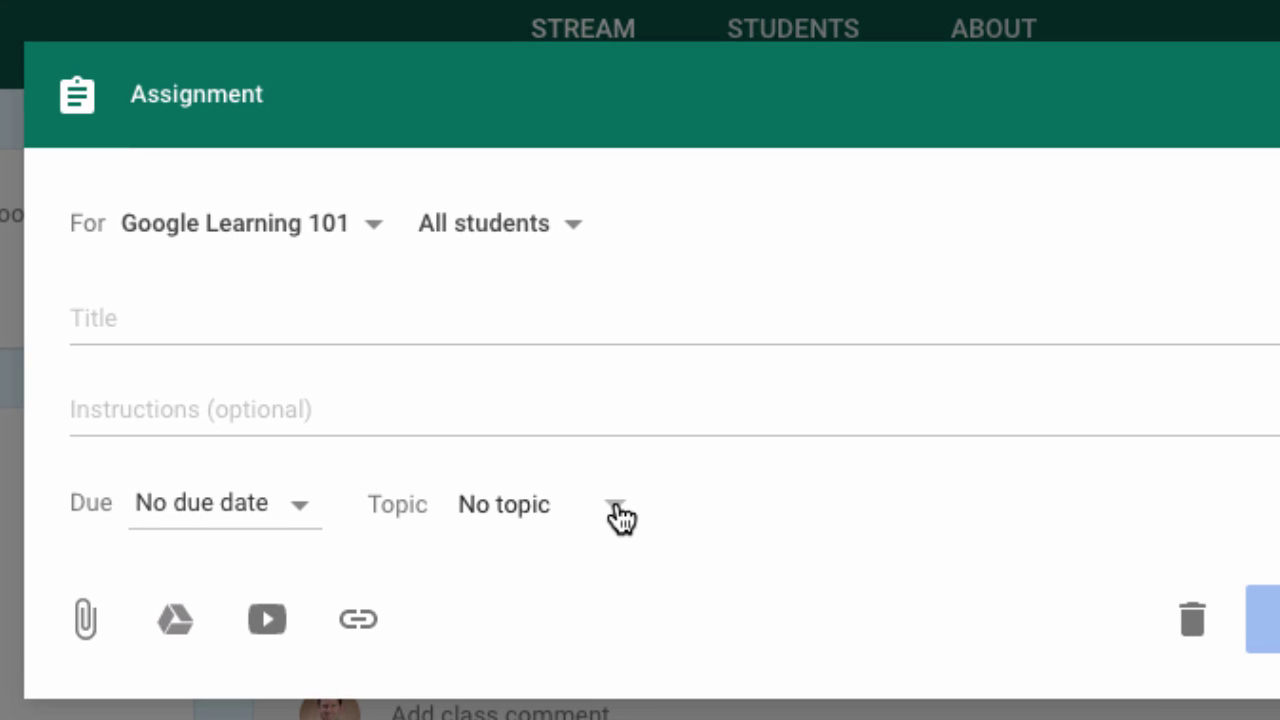
left_click(620, 516)
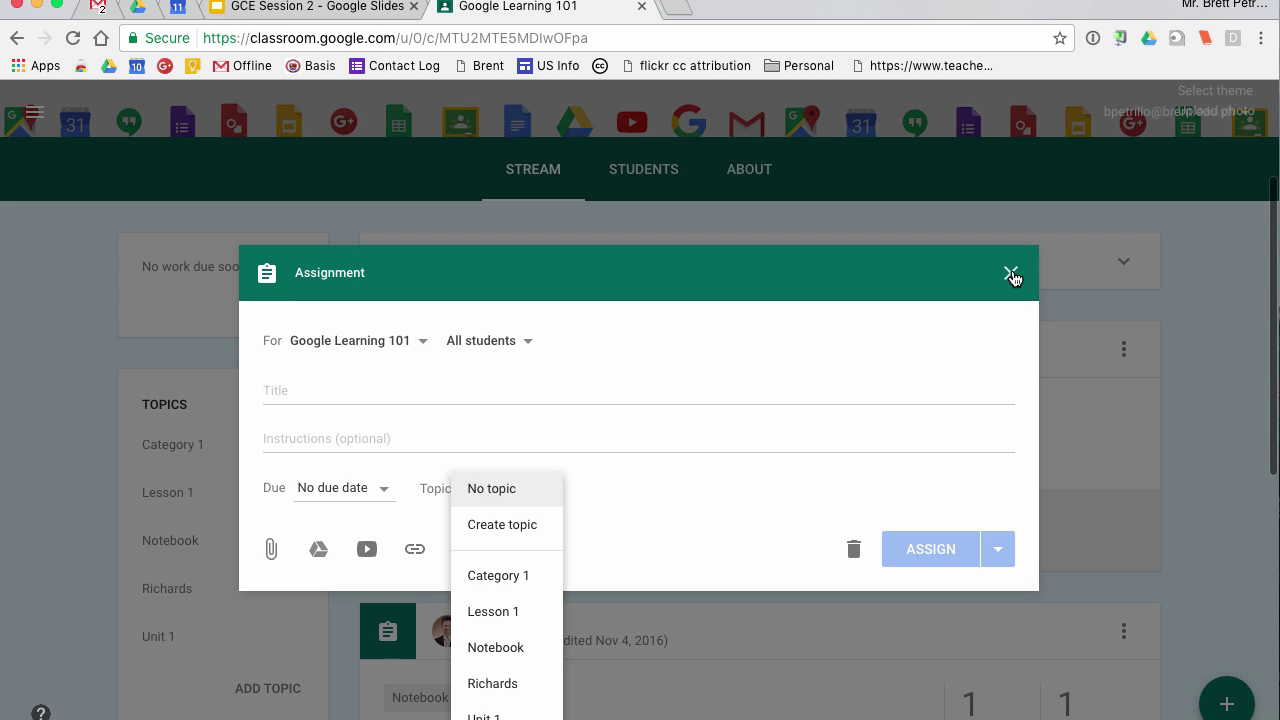
left_click(1011, 274)
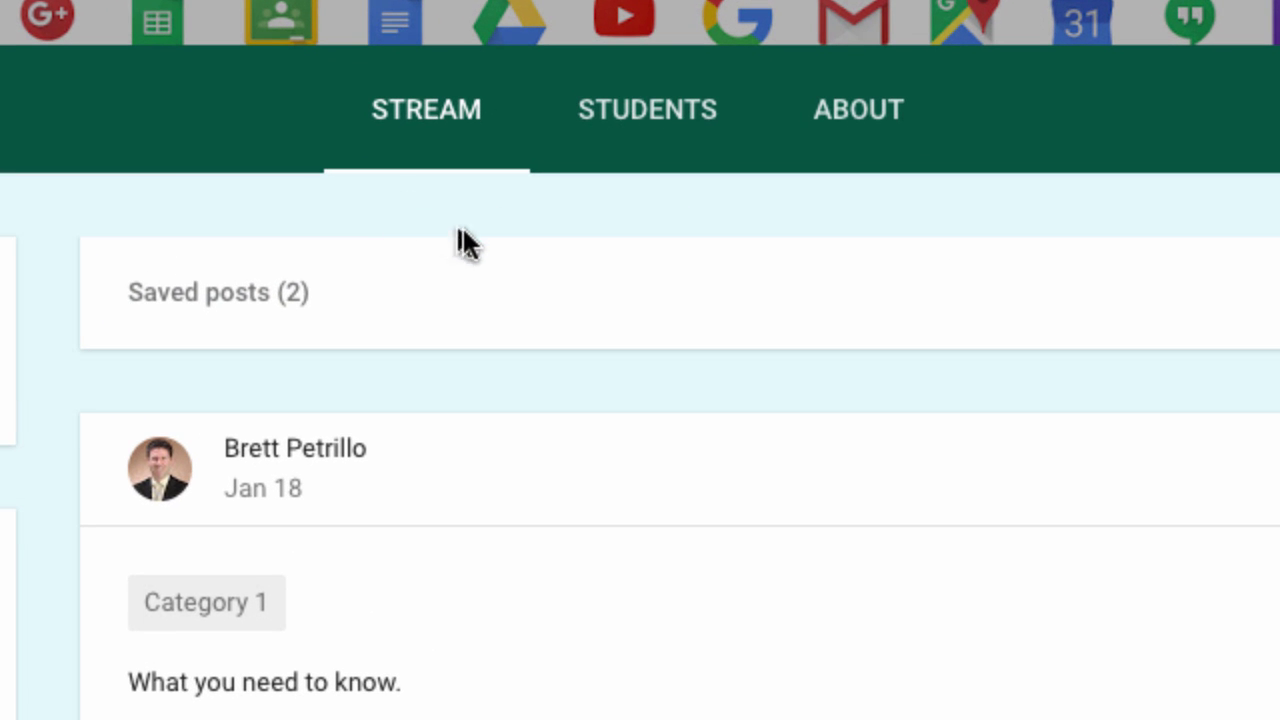
Include the class in guardian email summaries from its student roster settings, adding all the classes you teach.
left_click(668, 110)
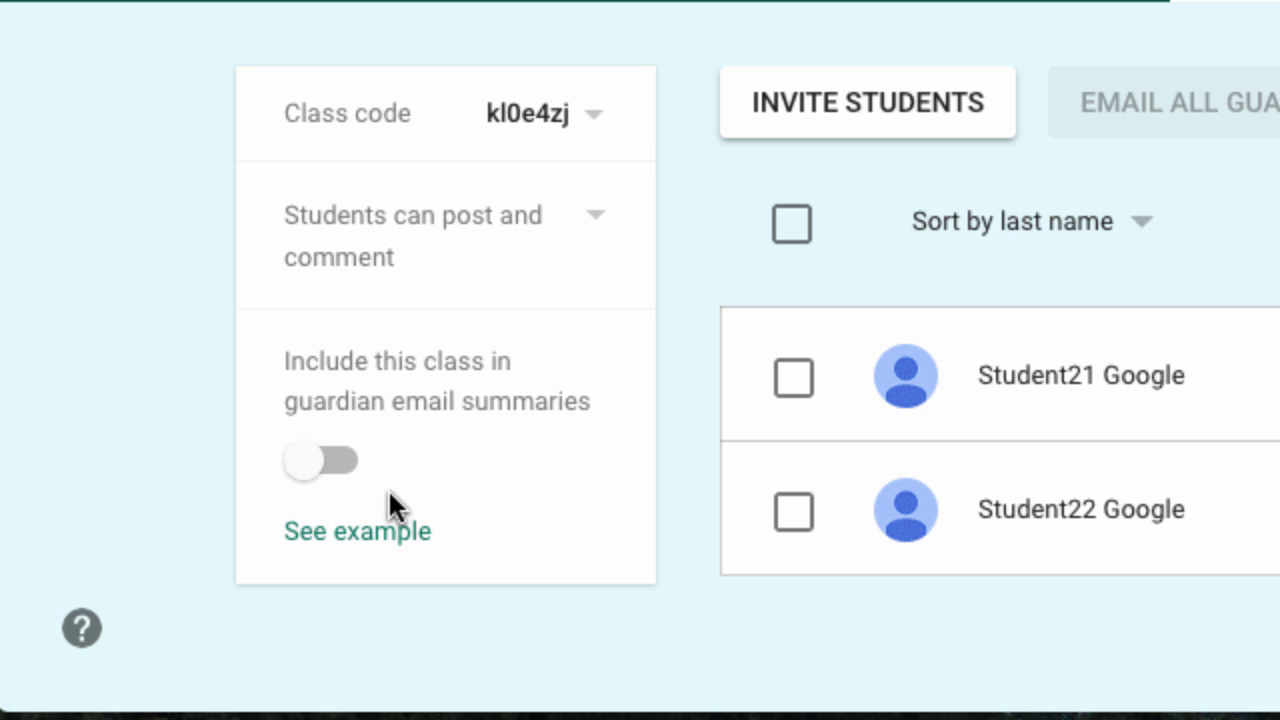
left_click(312, 466)
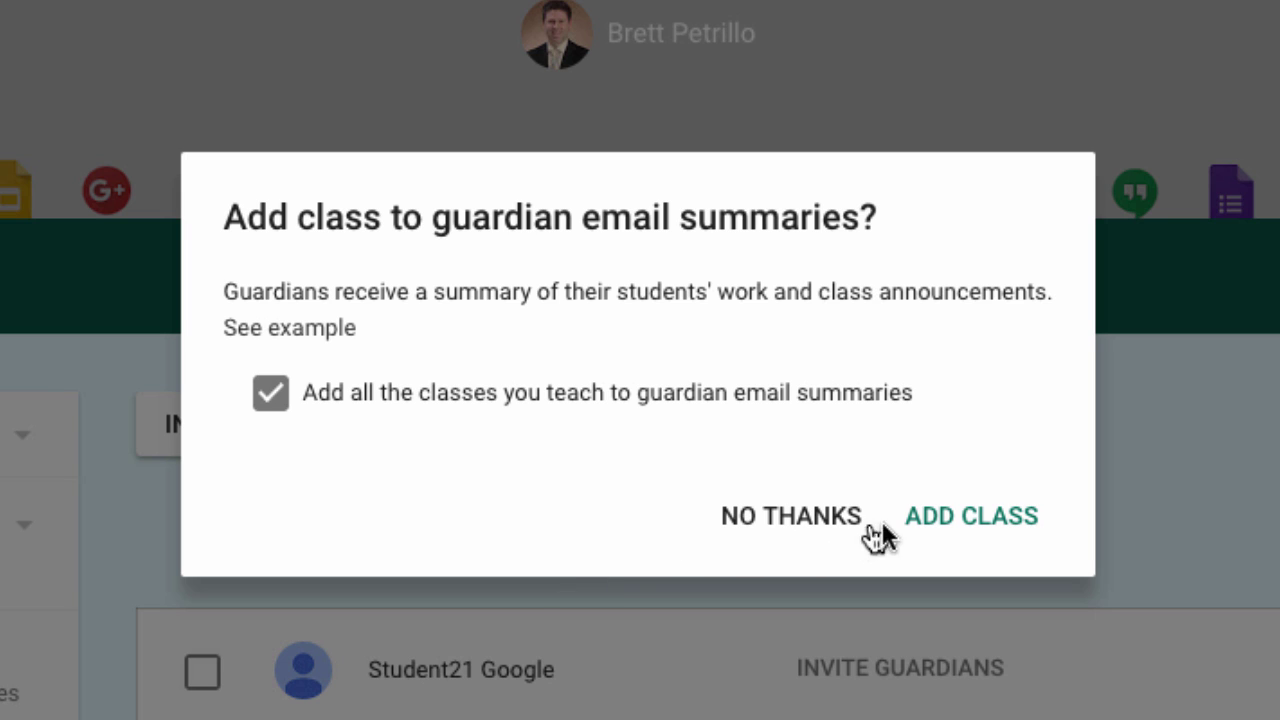
left_click(966, 522)
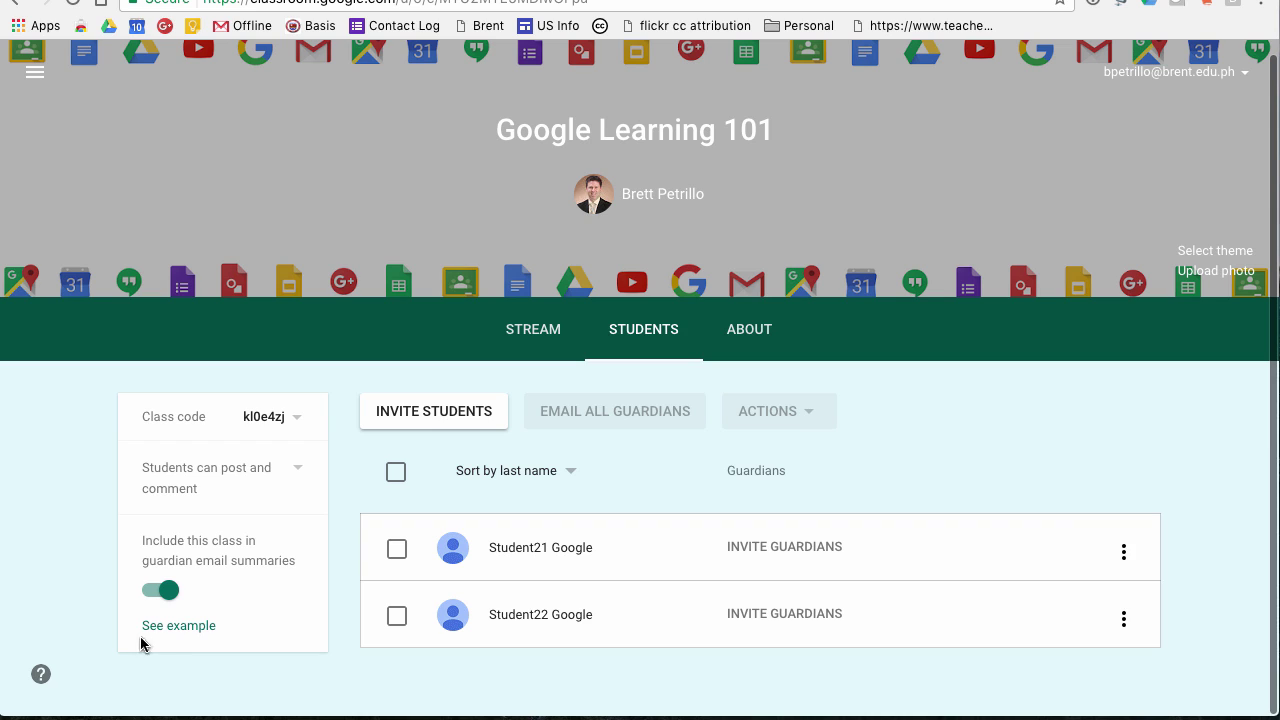
Open the guardian email summary example and examine what it includes, from missing and upcoming work to each class's recent activity.
left_click(196, 627)
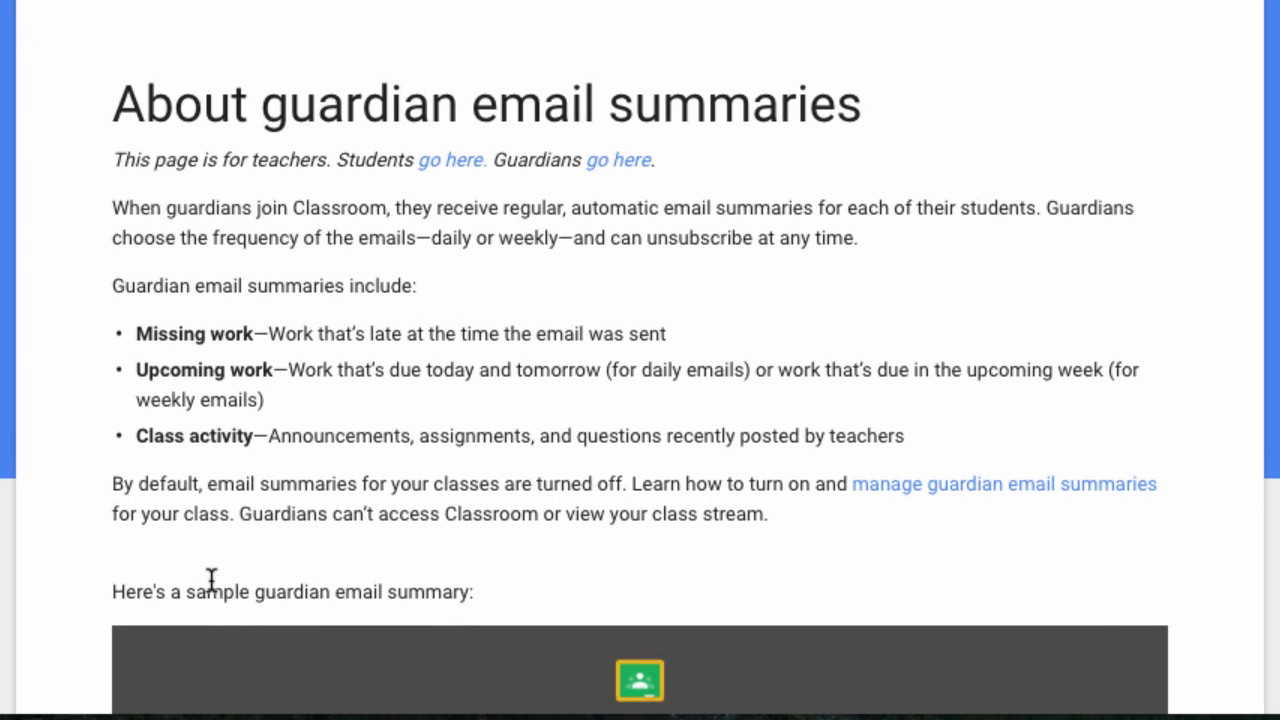
scroll(211, 578, "down", 3)
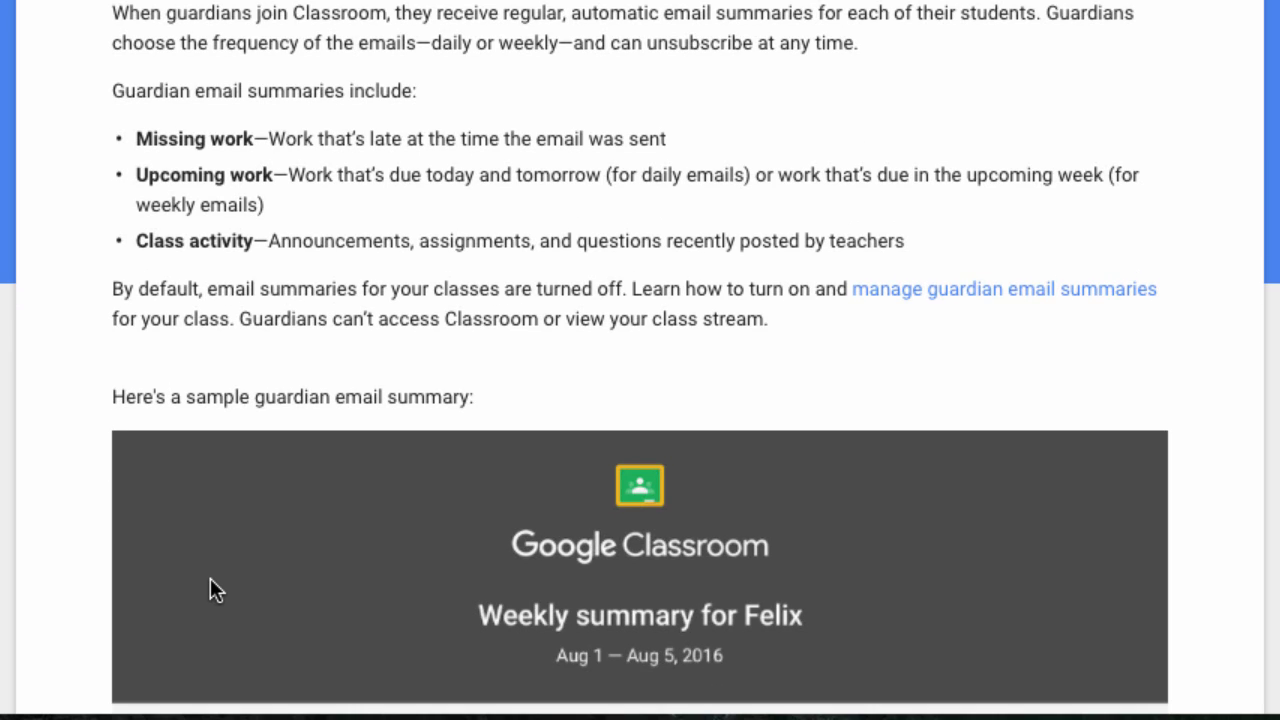
scroll(210, 580, "down", 3)
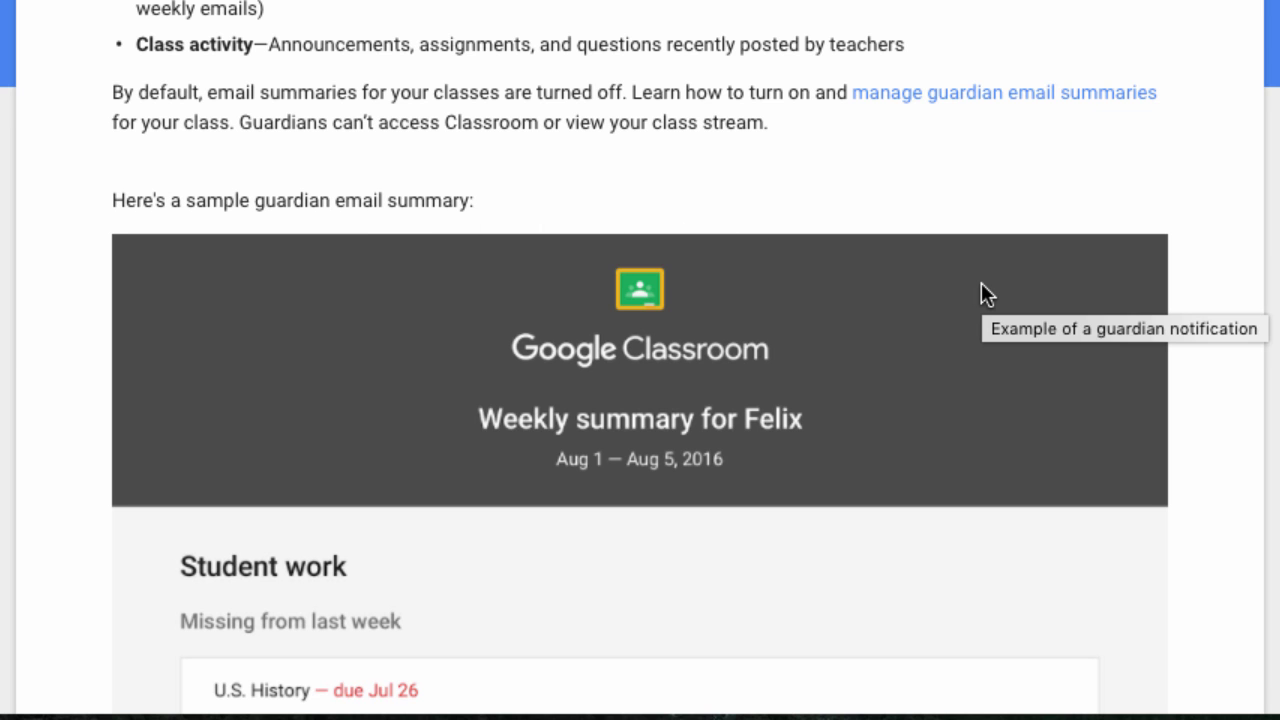
scroll(982, 285, "down", 3)
scroll(982, 285, "down", 2)
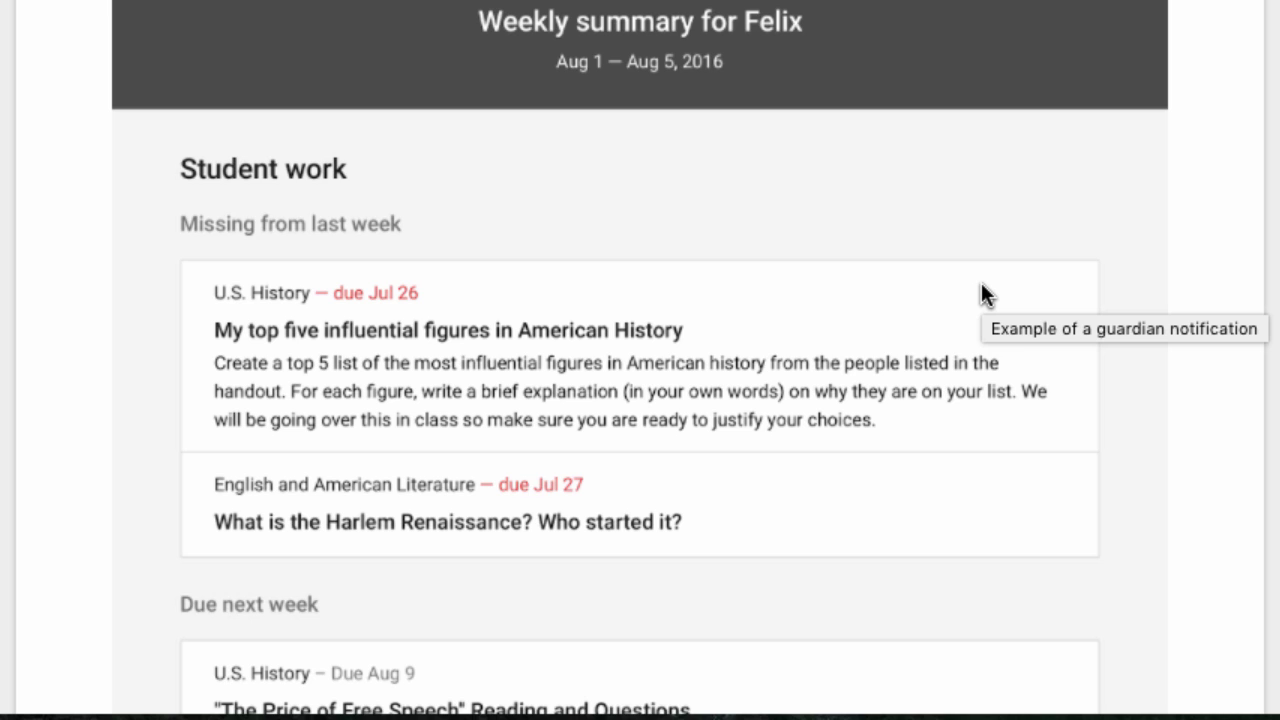
scroll(985, 295, "down", 2)
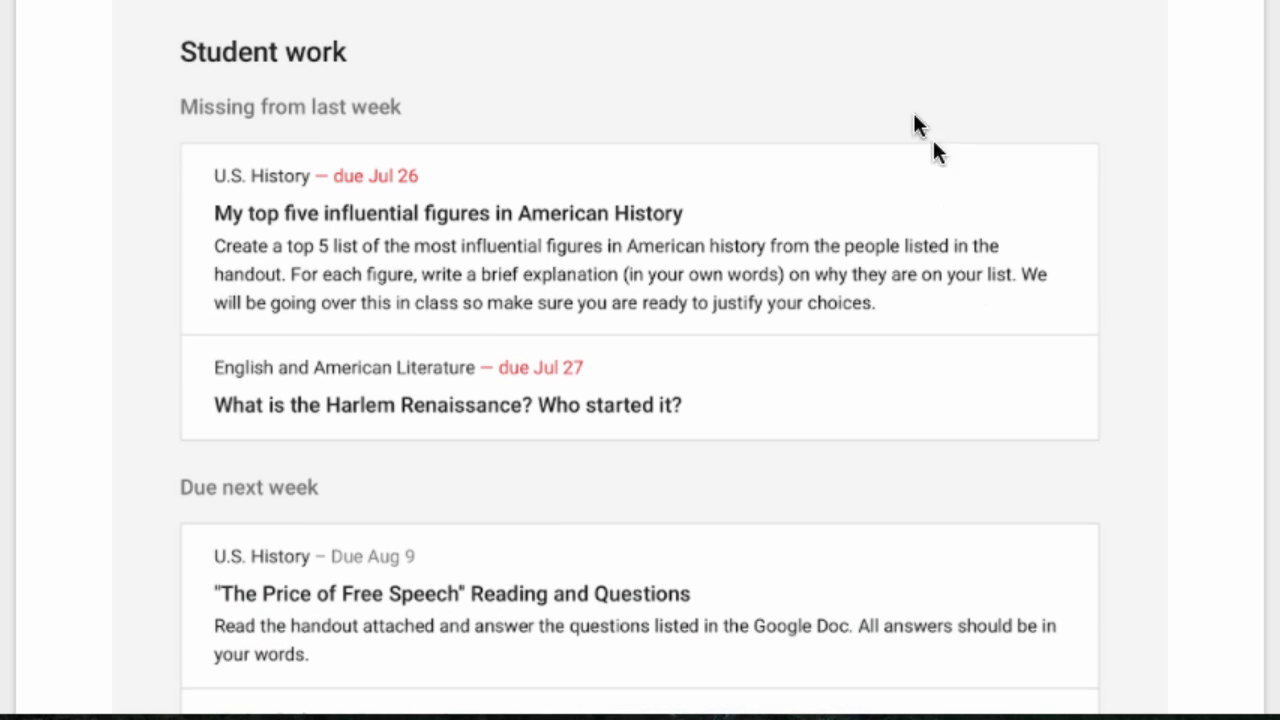
scroll(893, 100, "down", 3)
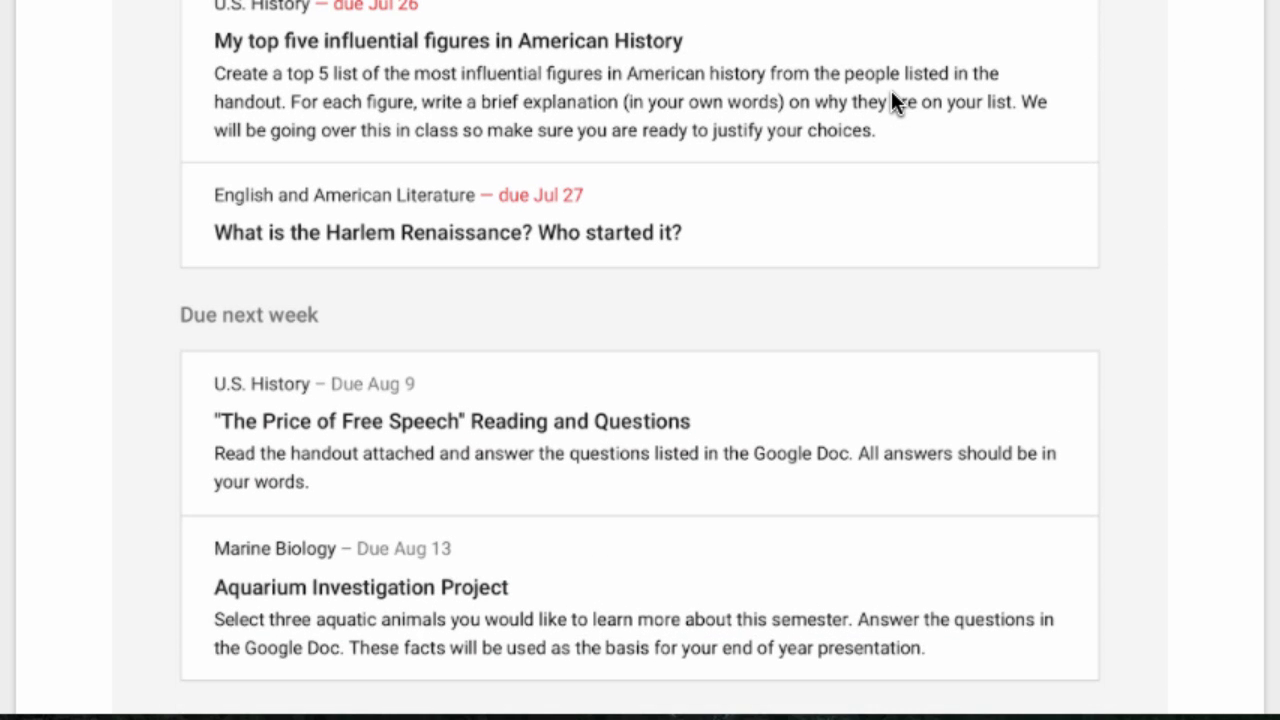
scroll(891, 91, "down", 3)
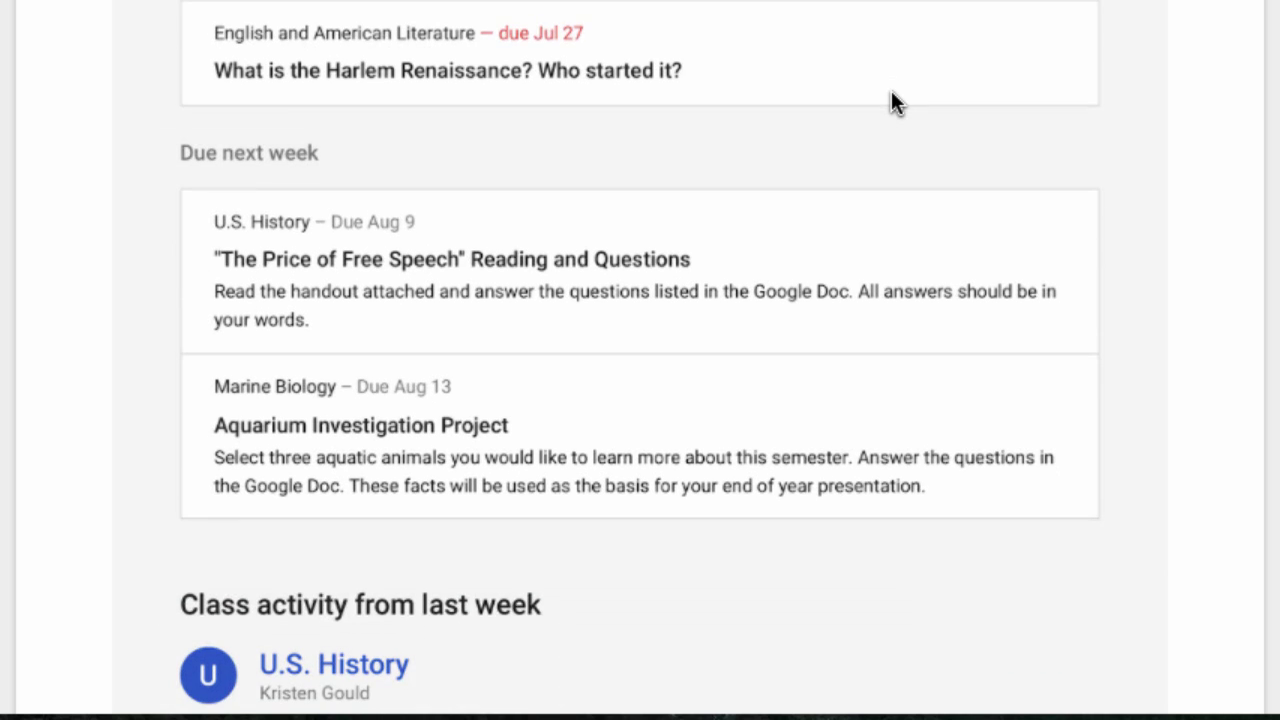
scroll(893, 100, "down", 2)
scroll(893, 100, "down", 2)
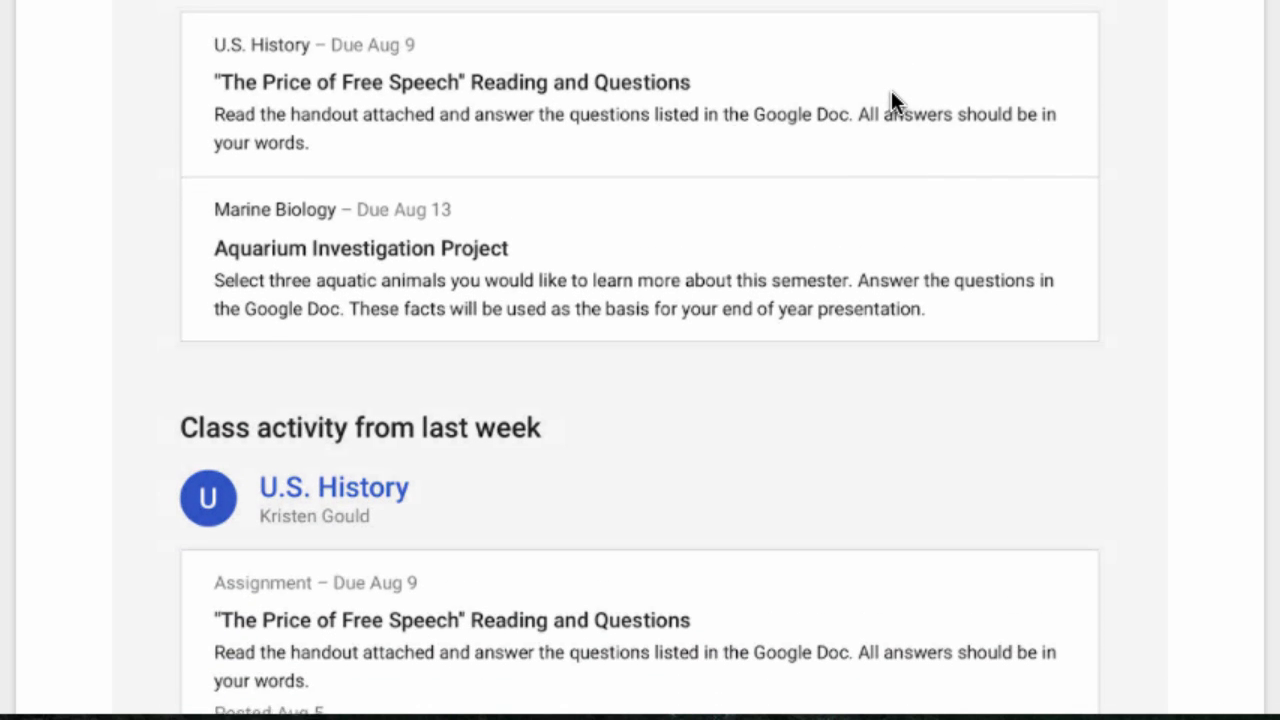
scroll(893, 100, "down", 3)
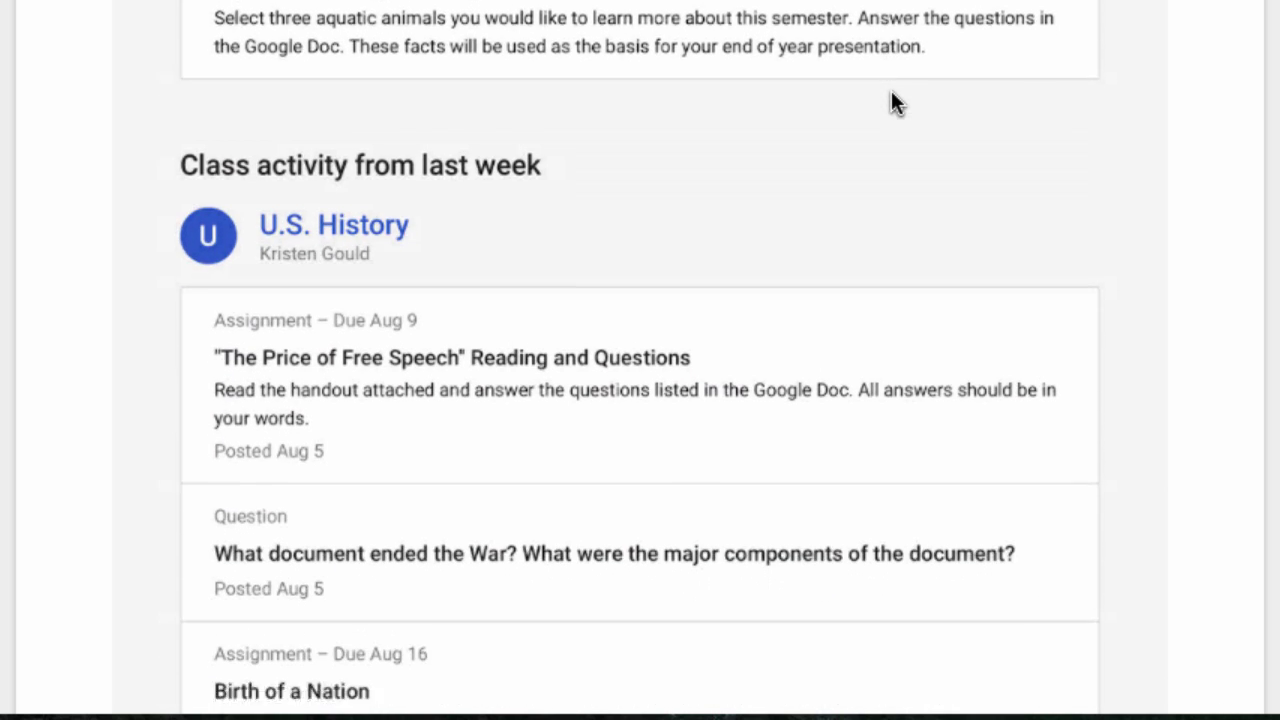
scroll(891, 90, "down", 3)
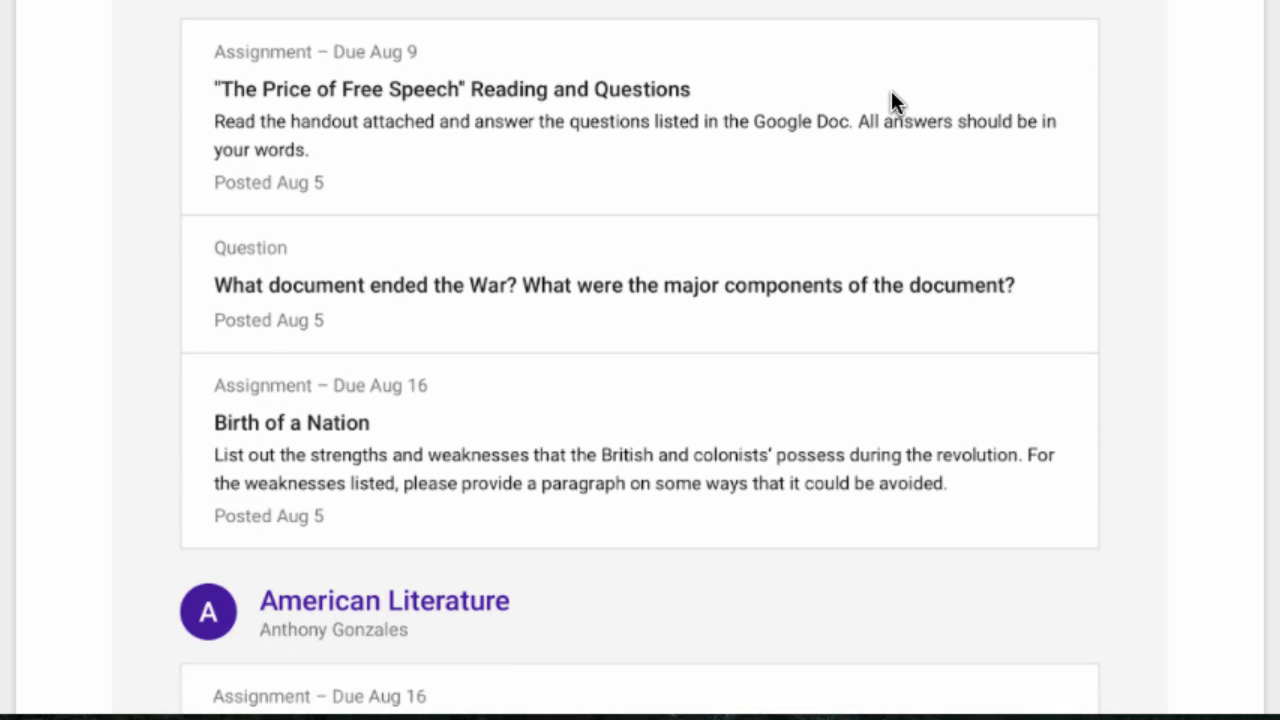
scroll(891, 90, "down", 3)
scroll(891, 90, "down", 2)
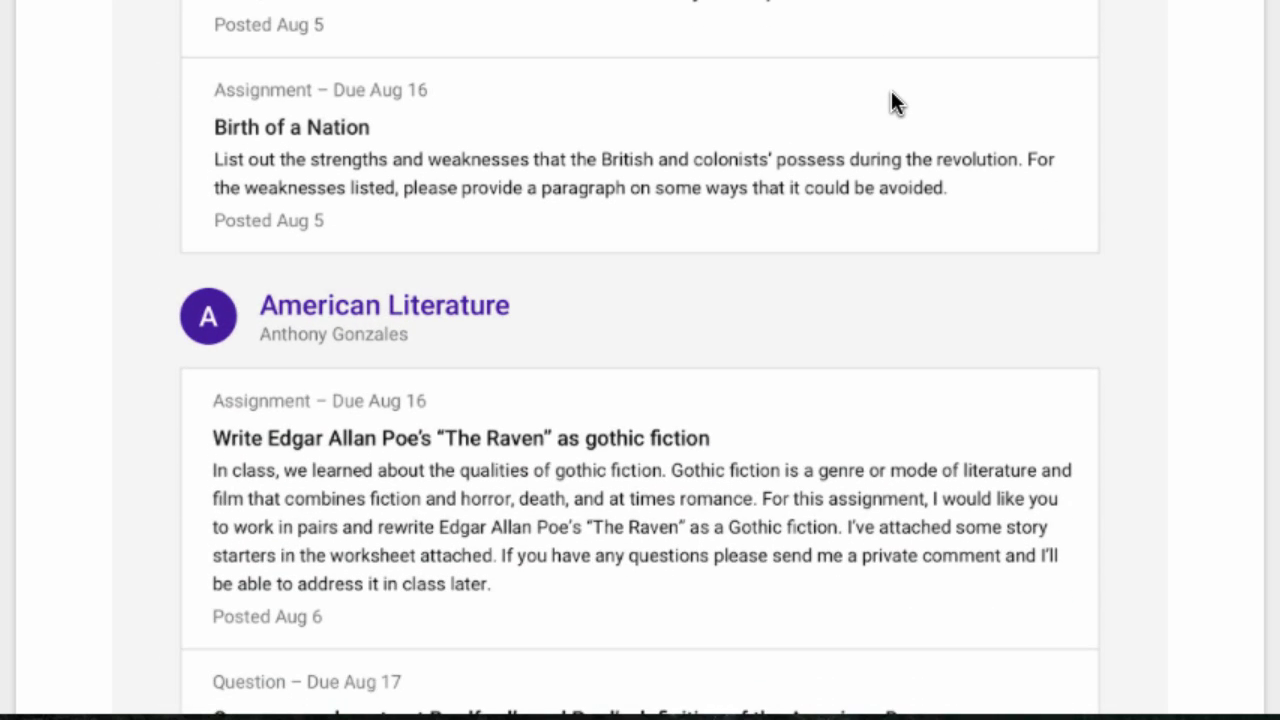
scroll(891, 90, "down", 3)
scroll(891, 90, "down", 3)
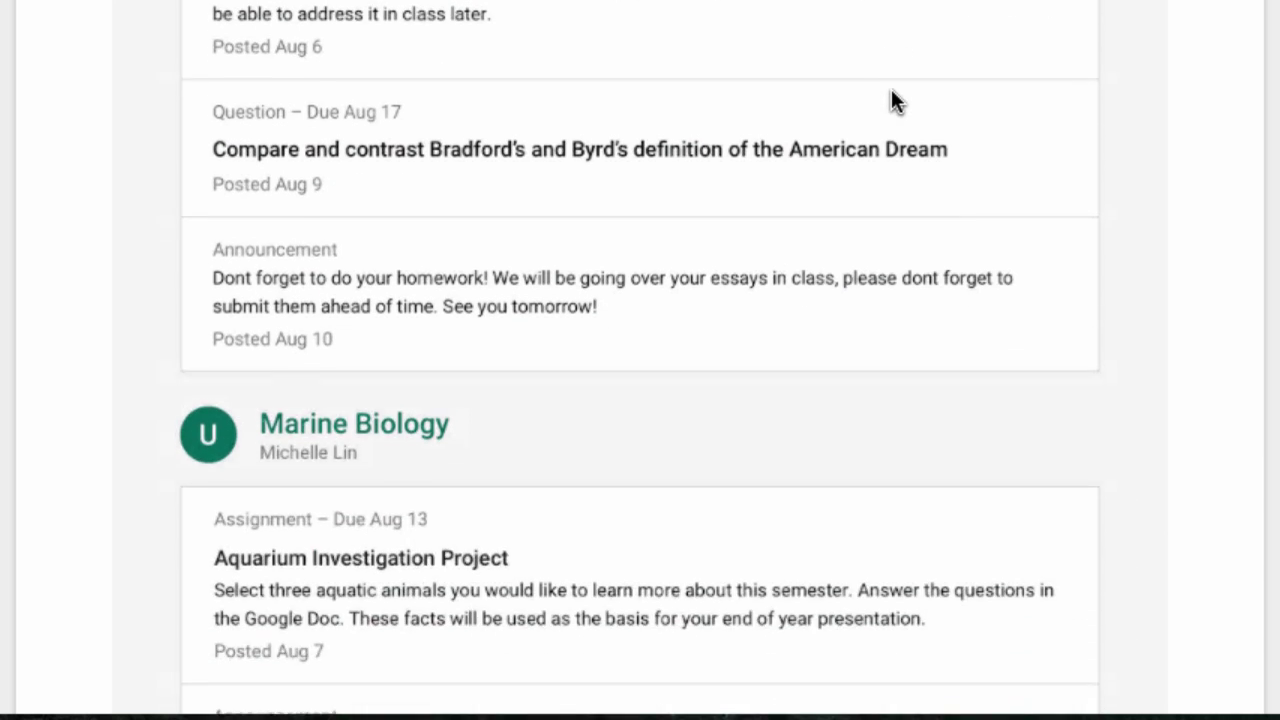
scroll(891, 90, "down", 4)
scroll(891, 90, "down", 1)
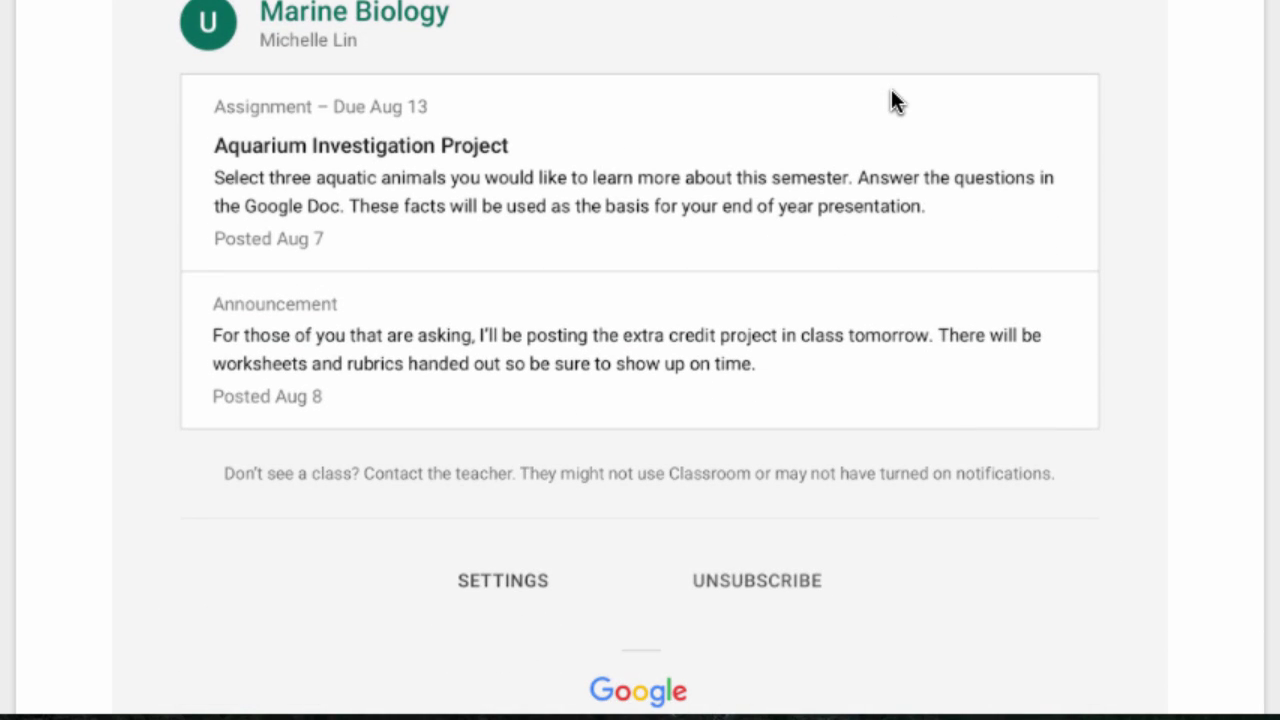
scroll(891, 90, "down", 3)
scroll(891, 100, "down", 1)
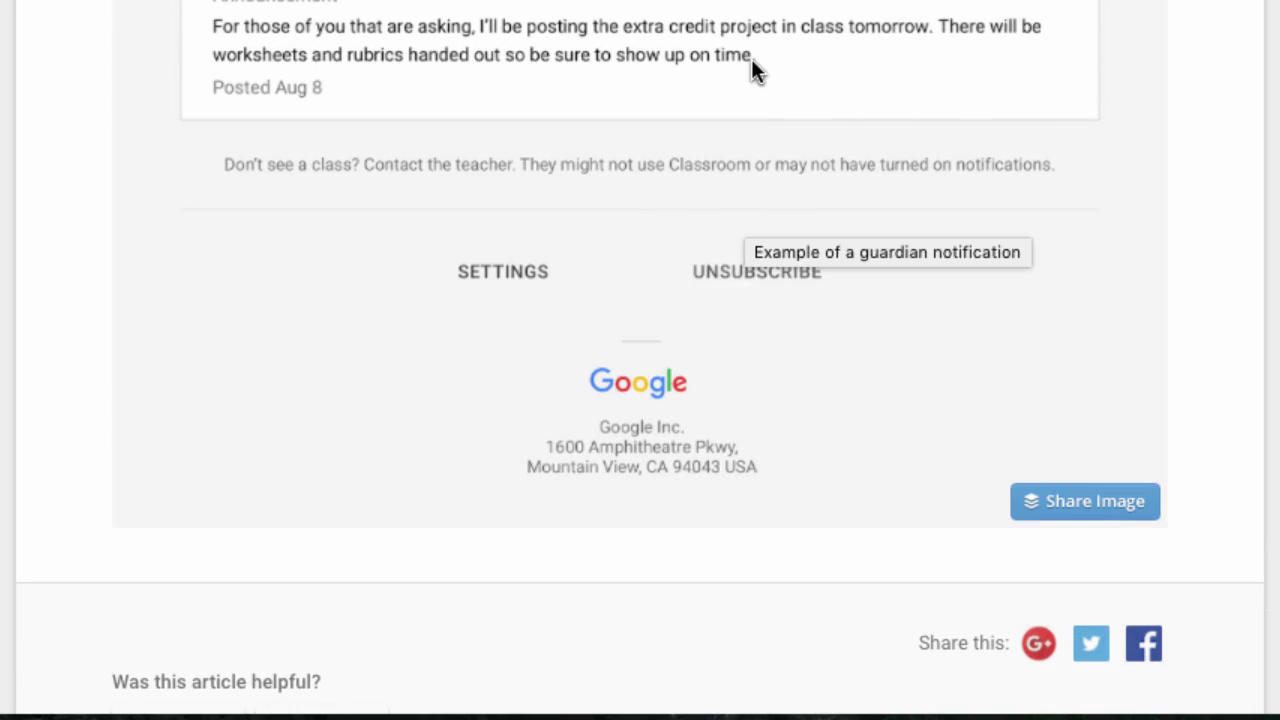
scroll(752, 64, "up", 6)
scroll(751, 62, "up", 10)
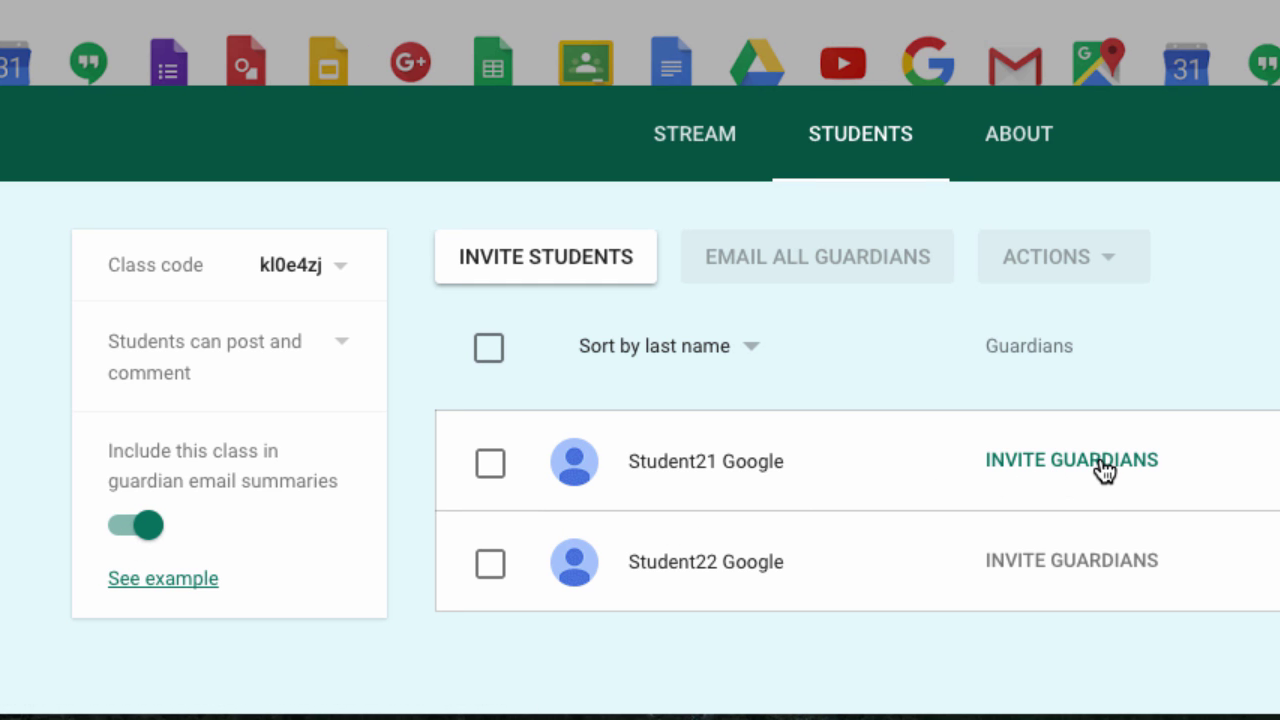
Open the guardian invitation for the first student in the class roster.
left_click(1124, 463)
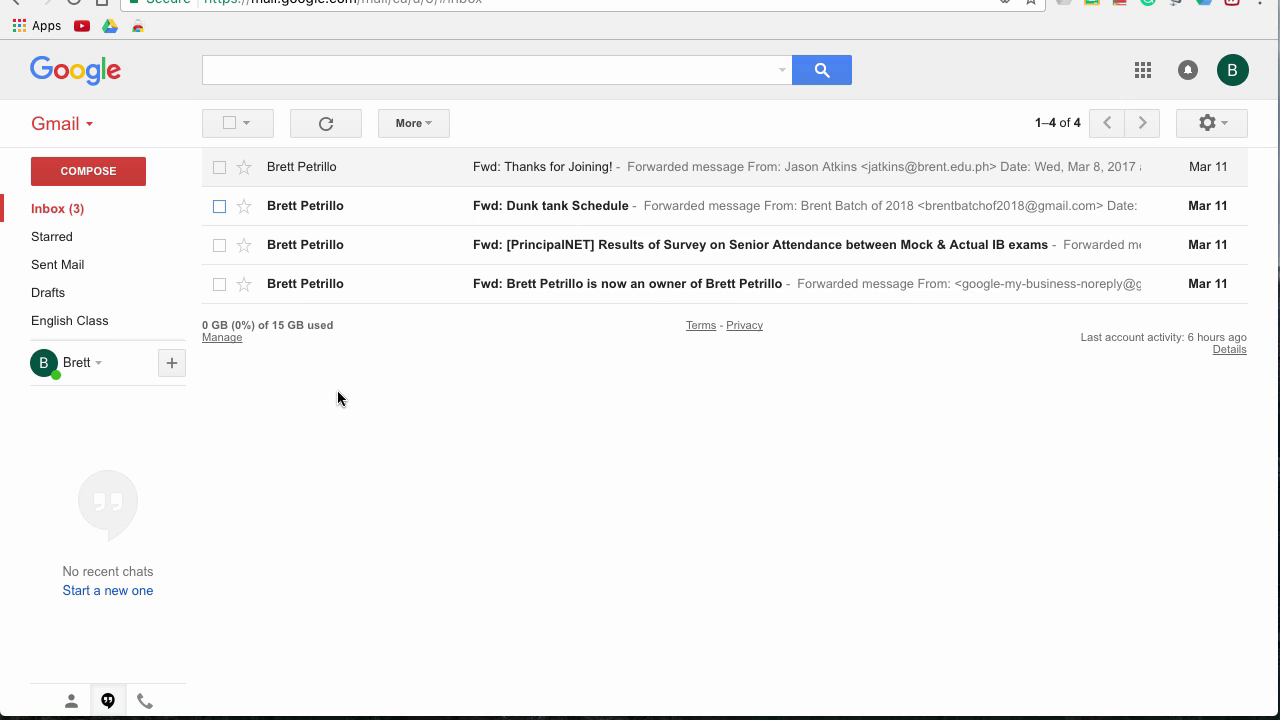
In Gmail, start a blank message, try the full-screen compose view and its exit, and discard the draft.
left_click(98, 174)
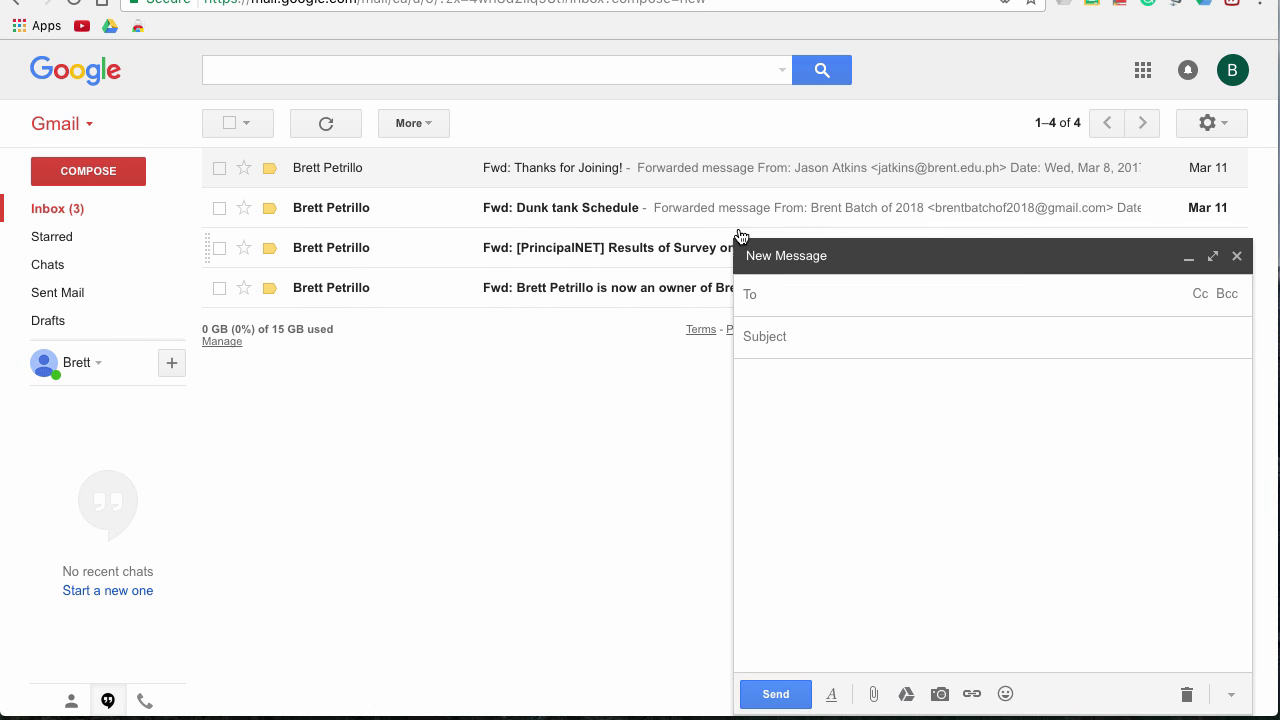
left_click(845, 477)
left_click(1212, 257)
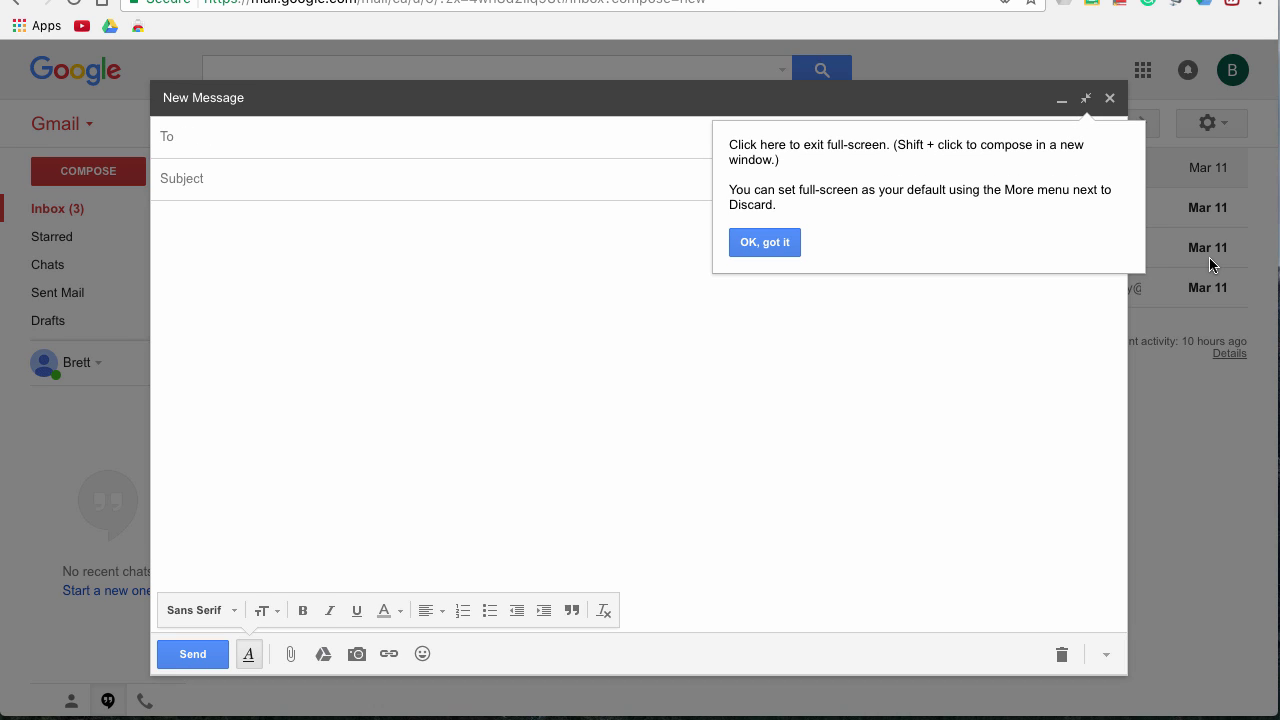
left_click(759, 243)
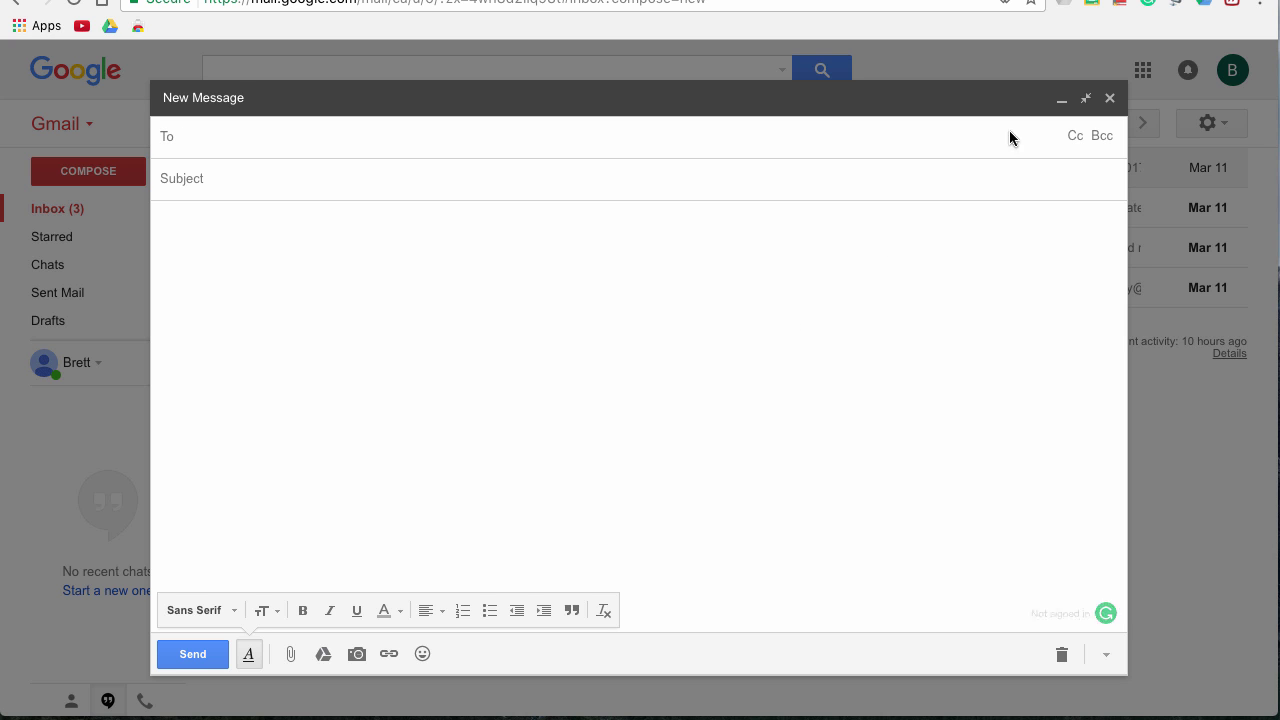
left_click(1078, 97)
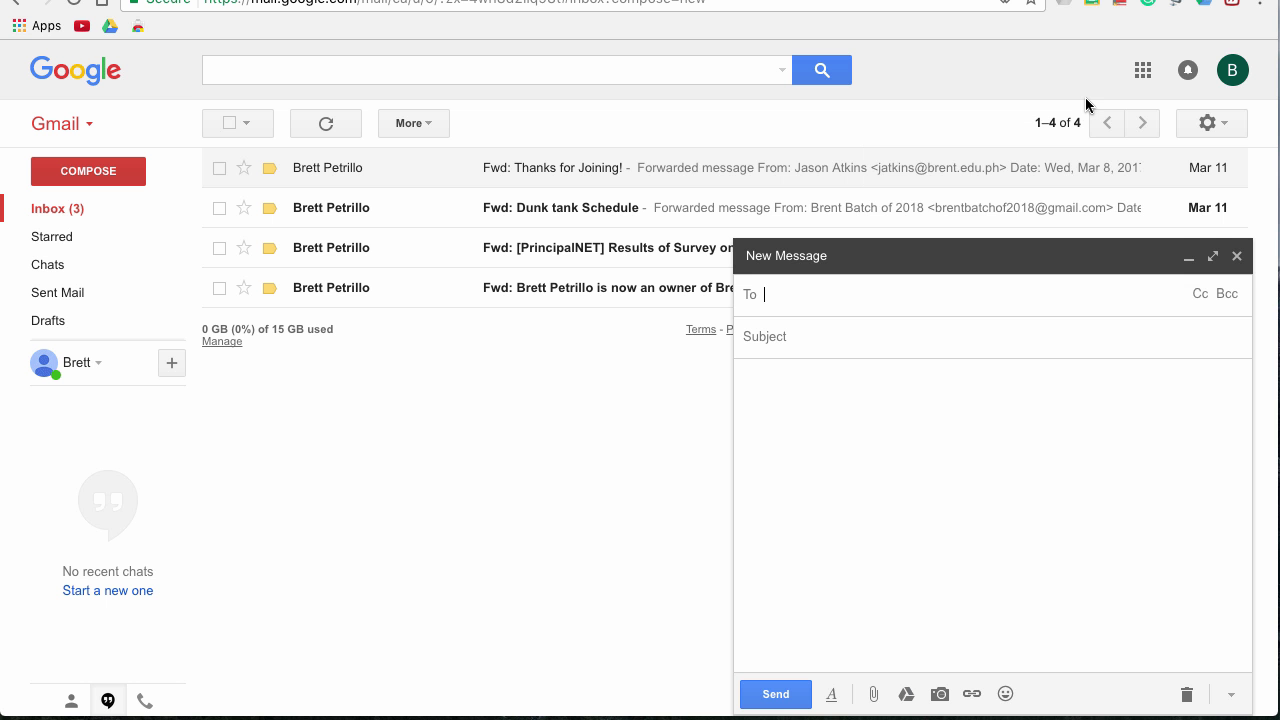
left_click(1213, 258)
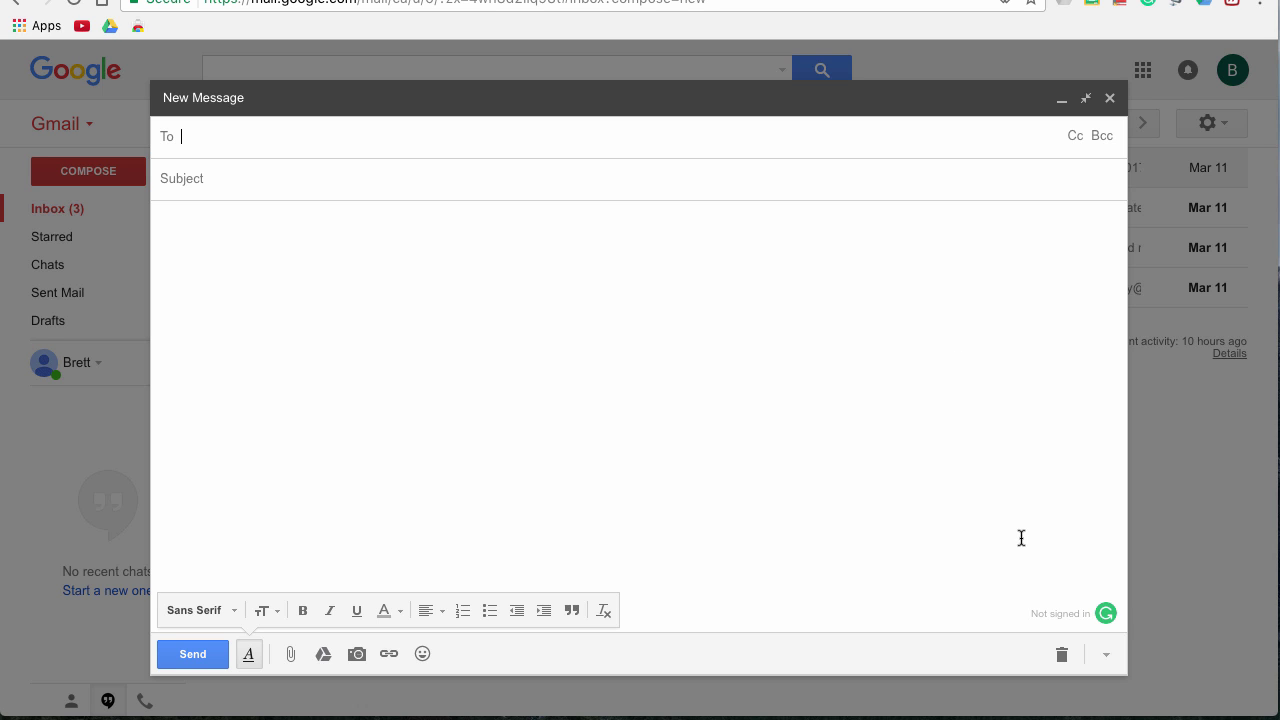
left_click(1062, 656)
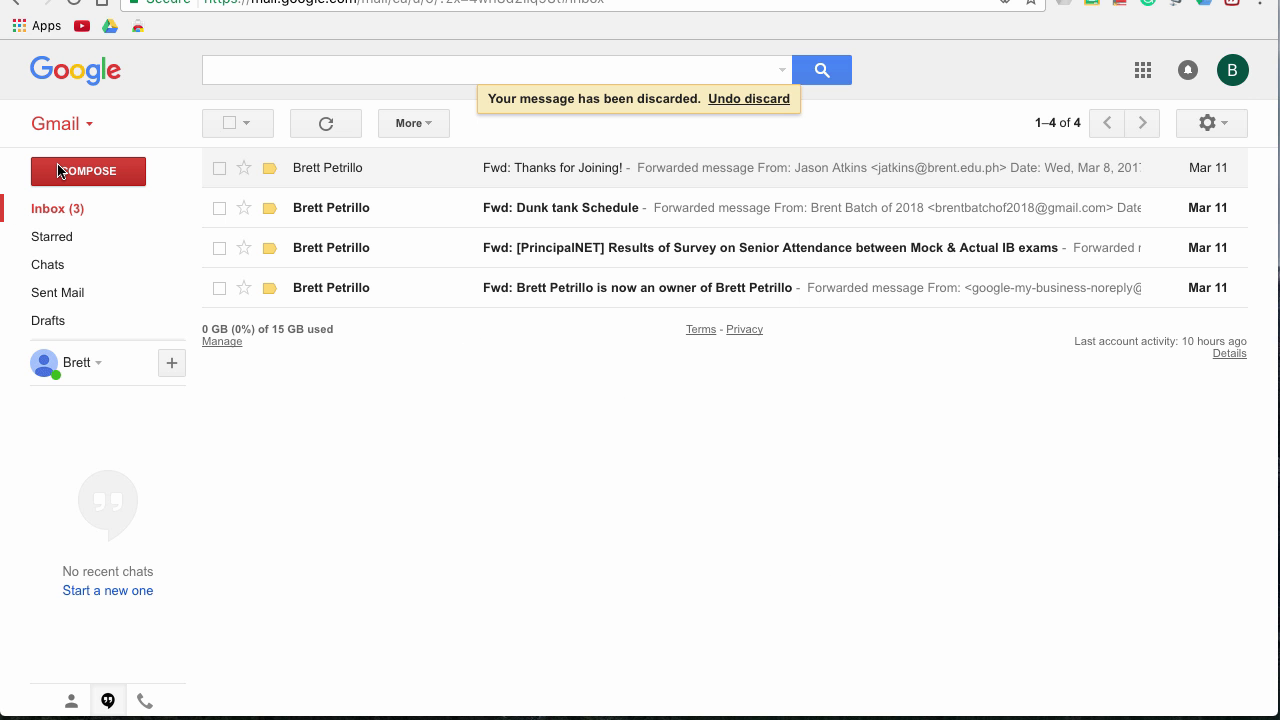
Refresh the inbox and try selecting and deselecting all messages, then look through the bulk selection criteria.
left_click(326, 126)
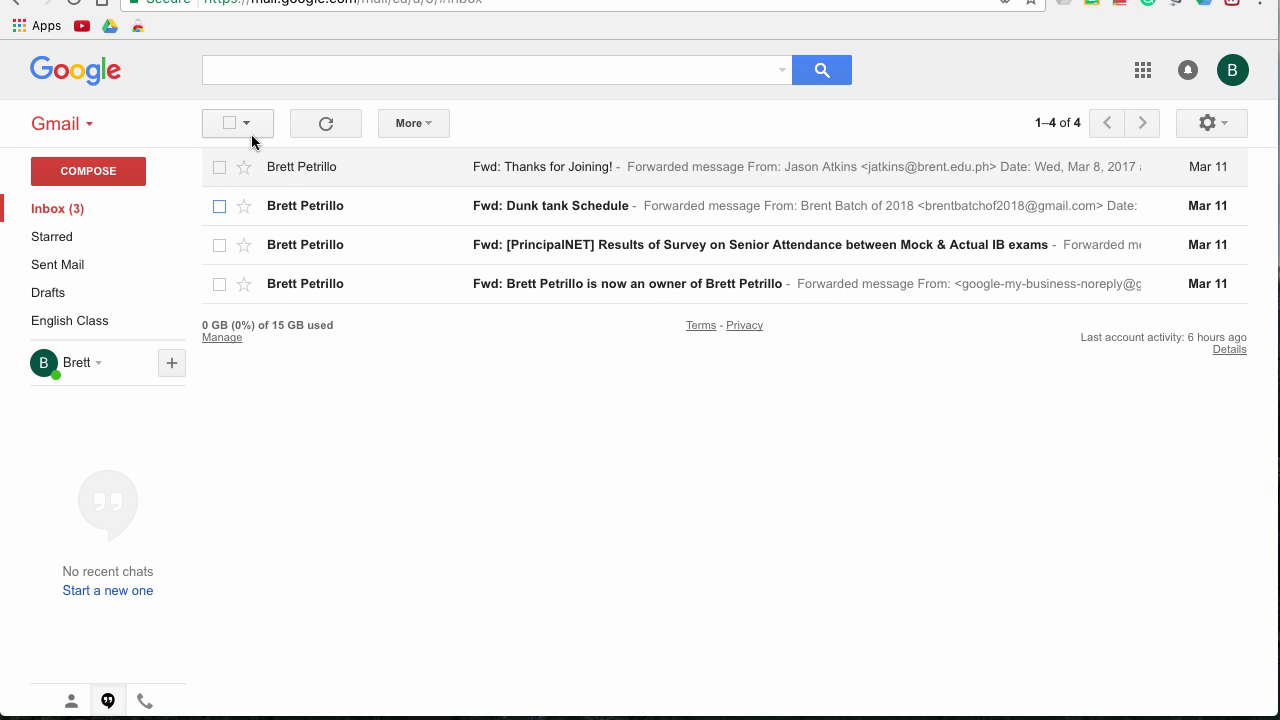
left_click(228, 124)
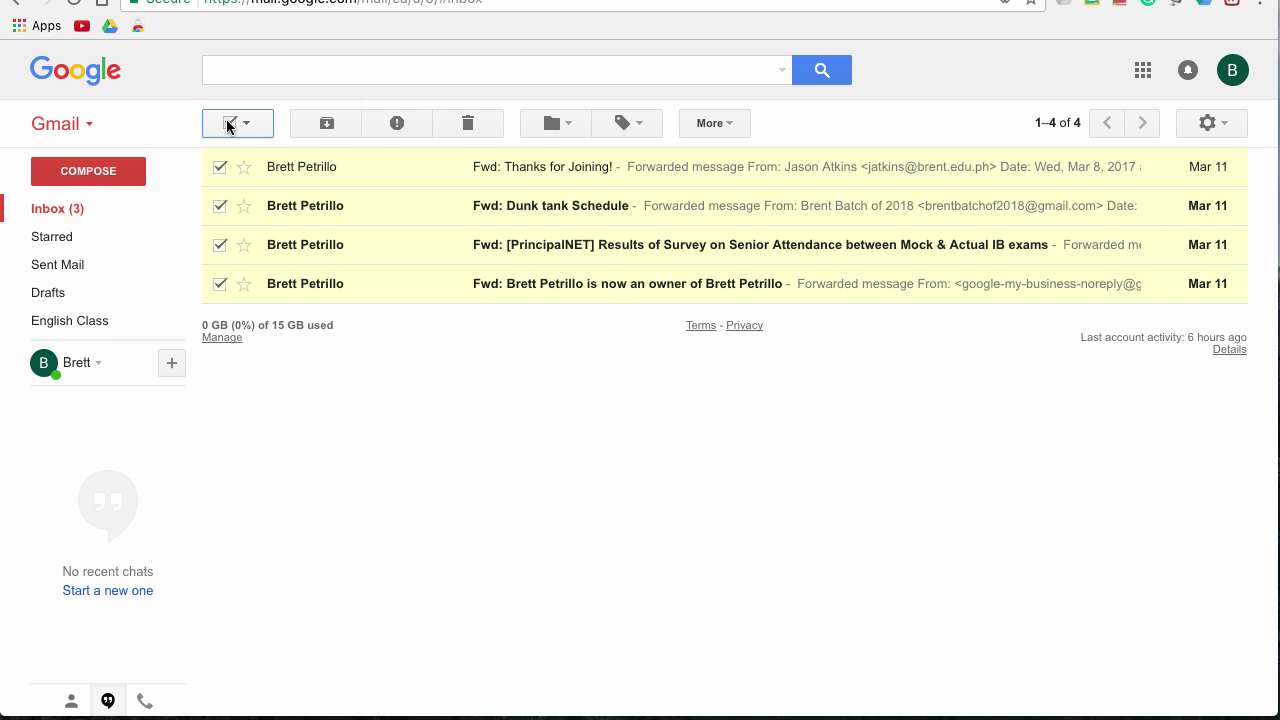
left_click(228, 124)
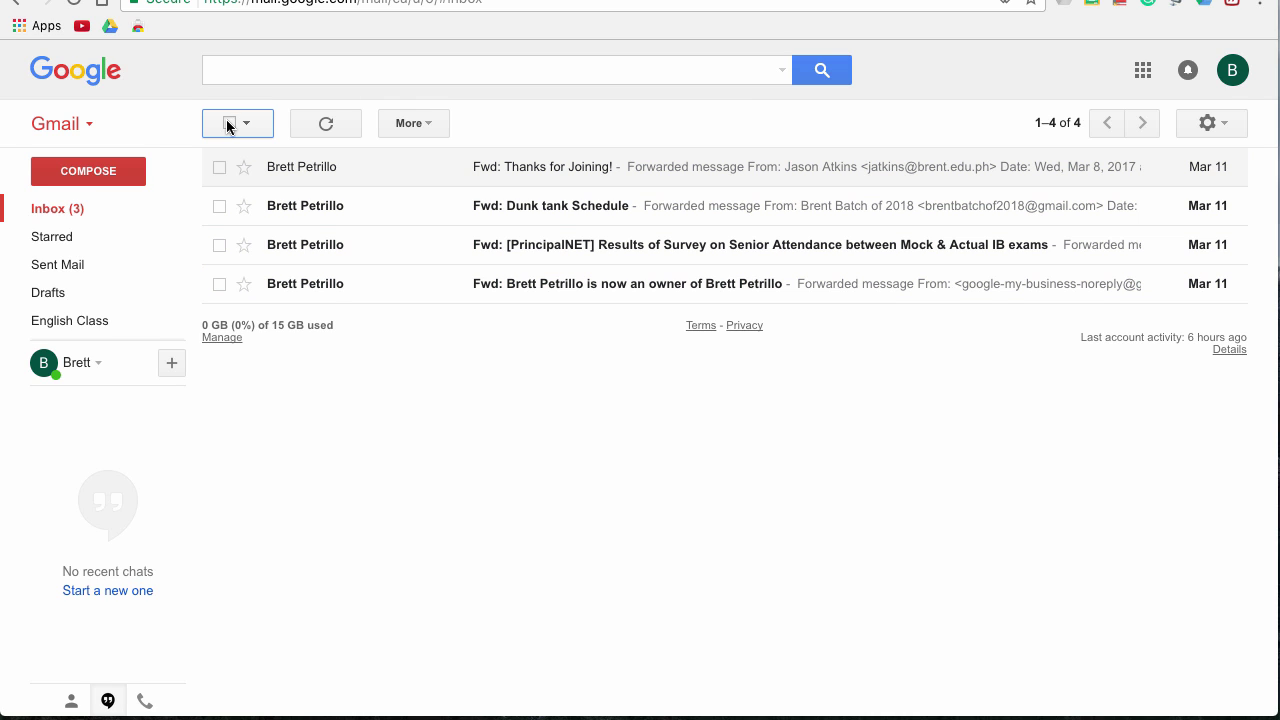
left_click(247, 126)
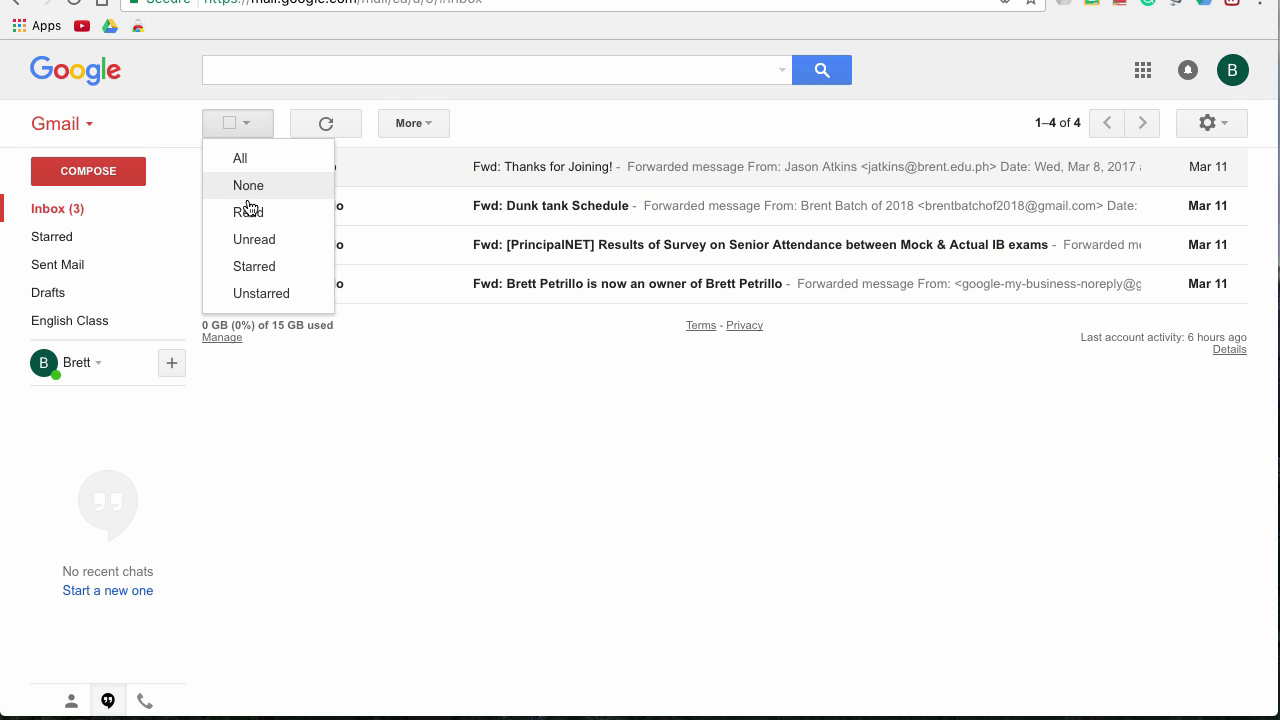
left_click(247, 127)
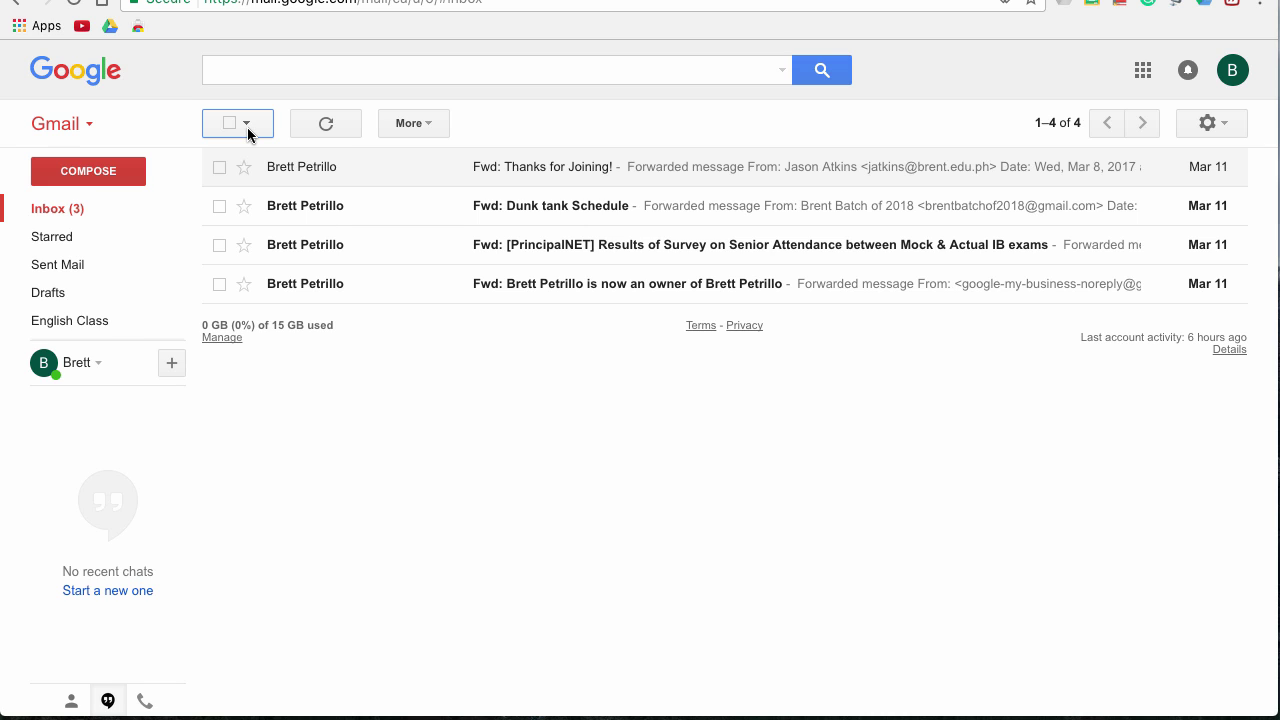
Try selecting two inbox messages at once, leaving only "Fwd: Dunk tank Schedule" selected.
left_click(218, 207)
left_click(219, 246)
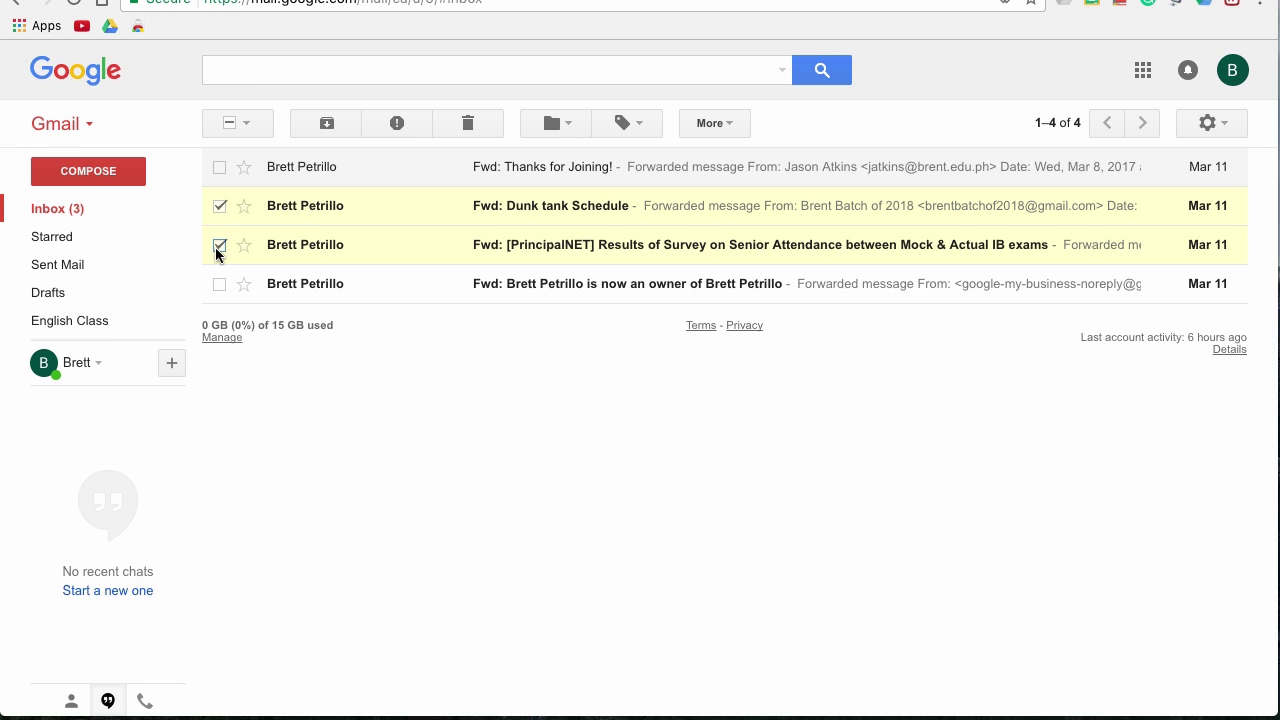
left_click(219, 246)
left_click(218, 207)
left_click(218, 207)
Examine the move destinations, labels and additional actions available for the selected "Fwd: Dunk tank Schedule" message.
left_click(571, 124)
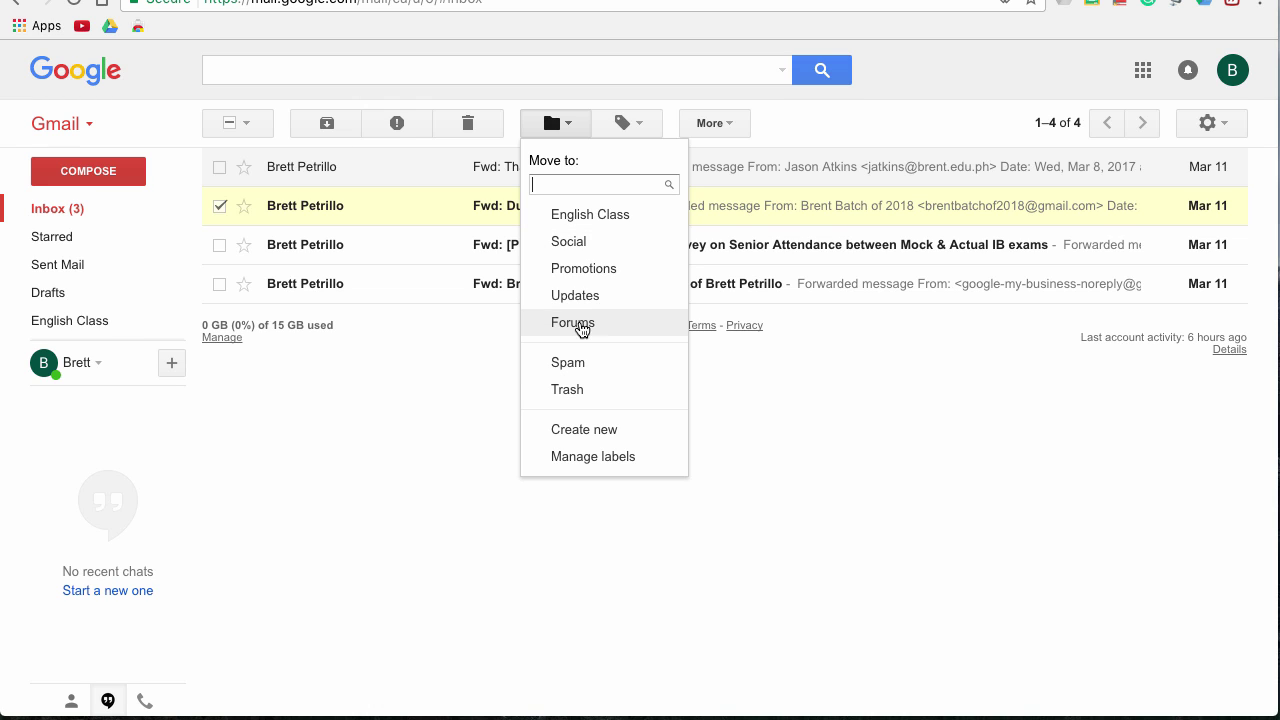
left_click(644, 123)
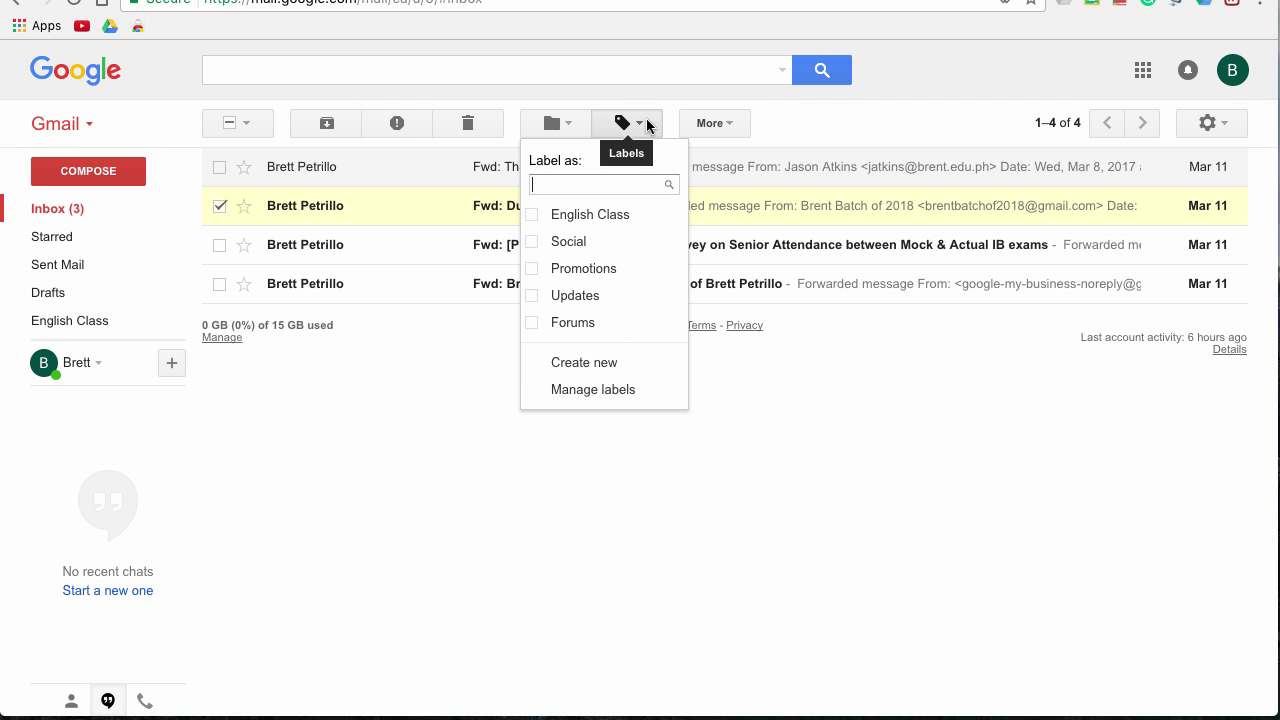
left_click(647, 125)
left_click(736, 130)
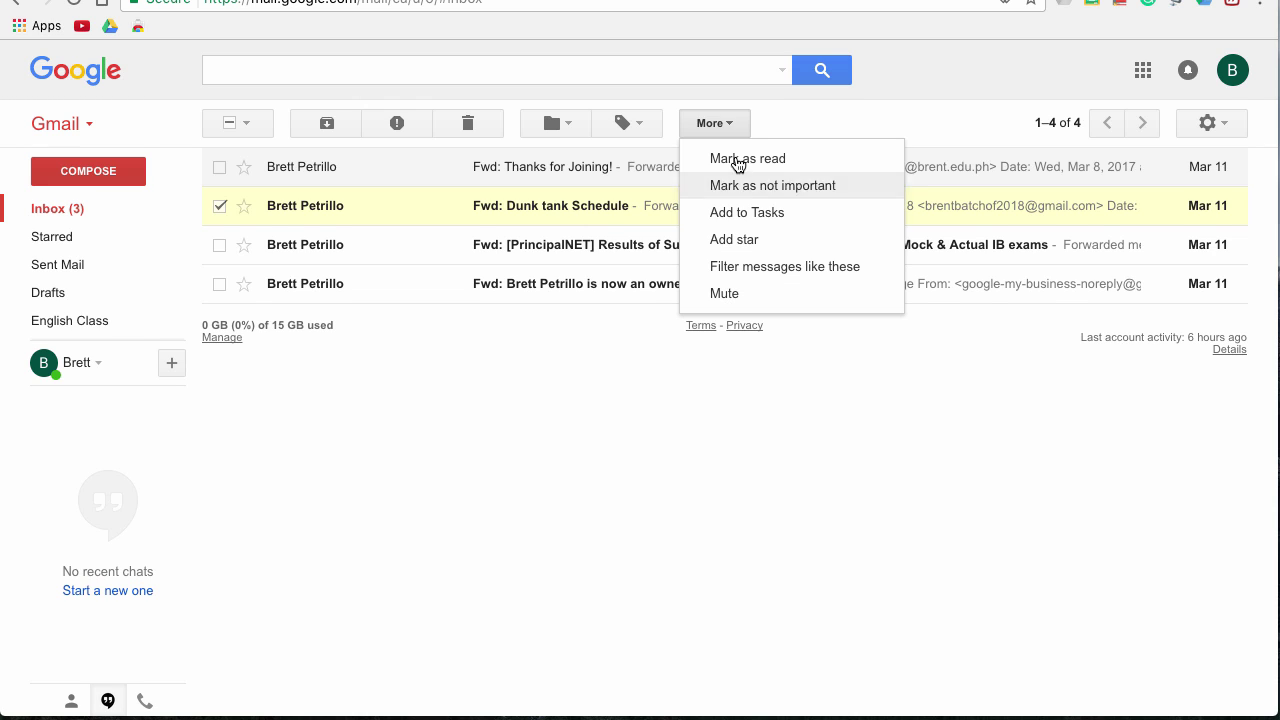
left_click(735, 125)
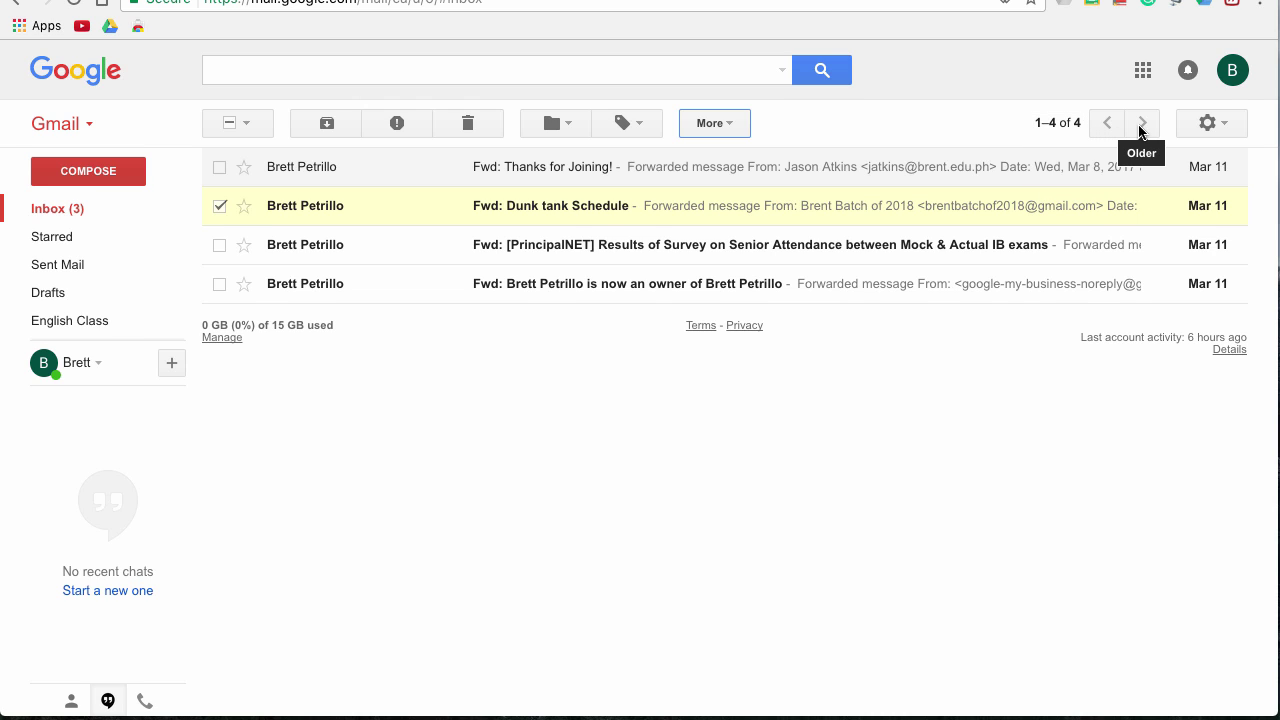
mouse_move(1045, 136)
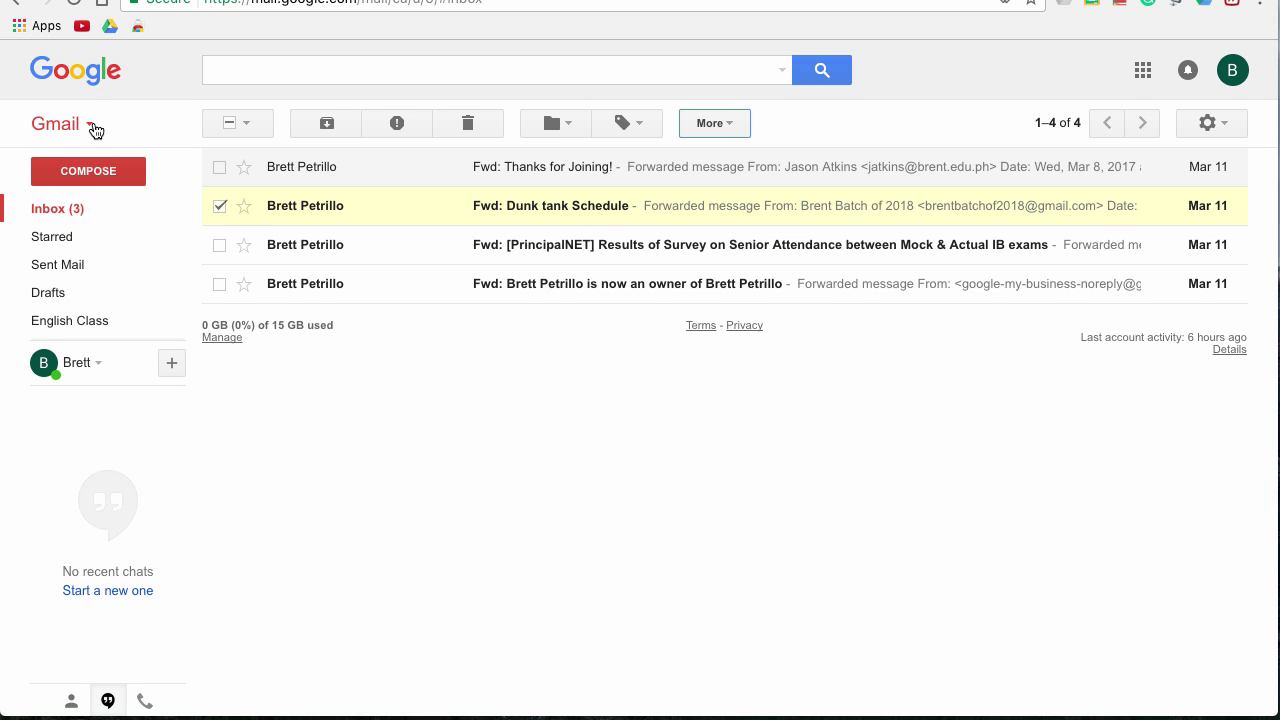
Open Google Contacts to view the contact list page, and return to the Gmail inbox.
left_click(90, 127)
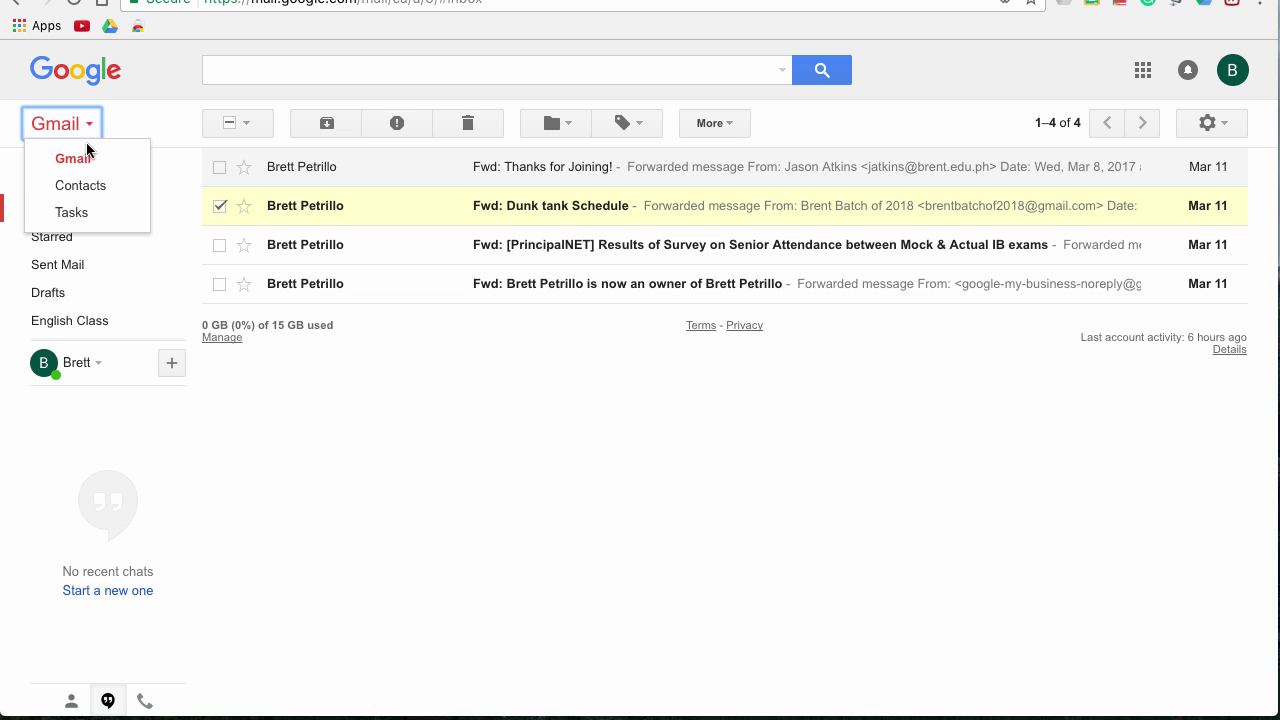
left_click(80, 186)
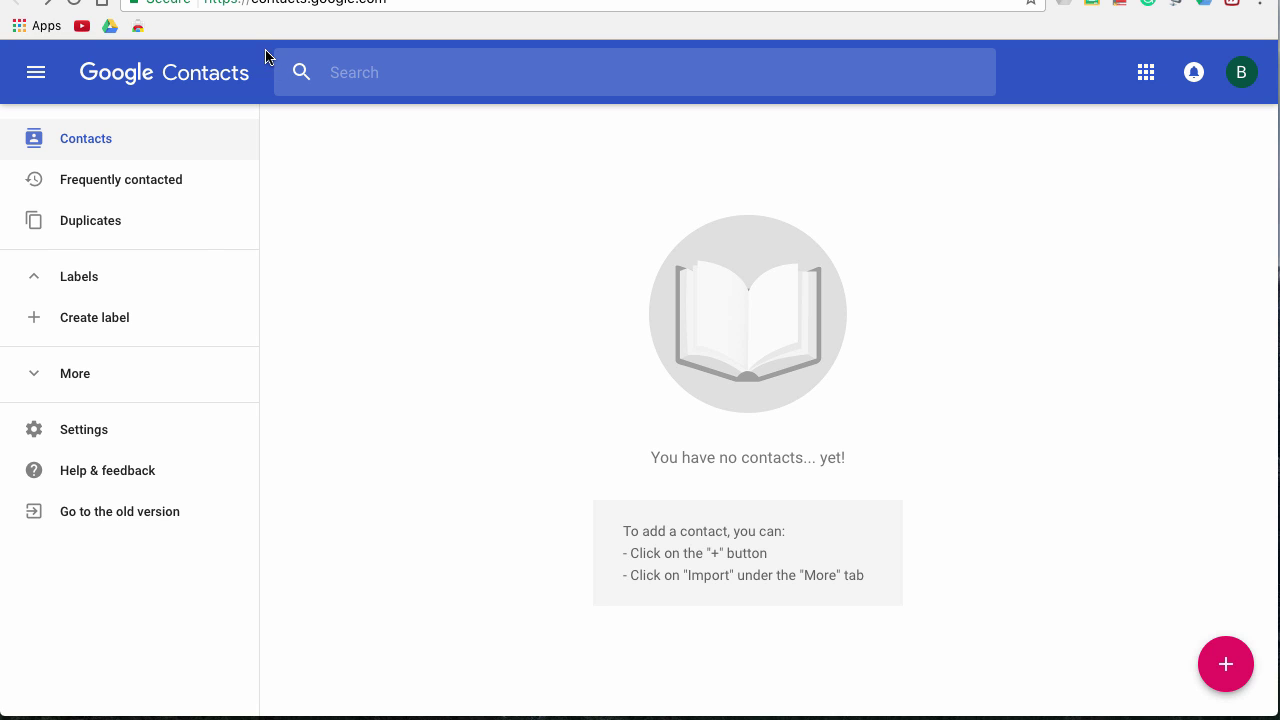
left_click(230, 3)
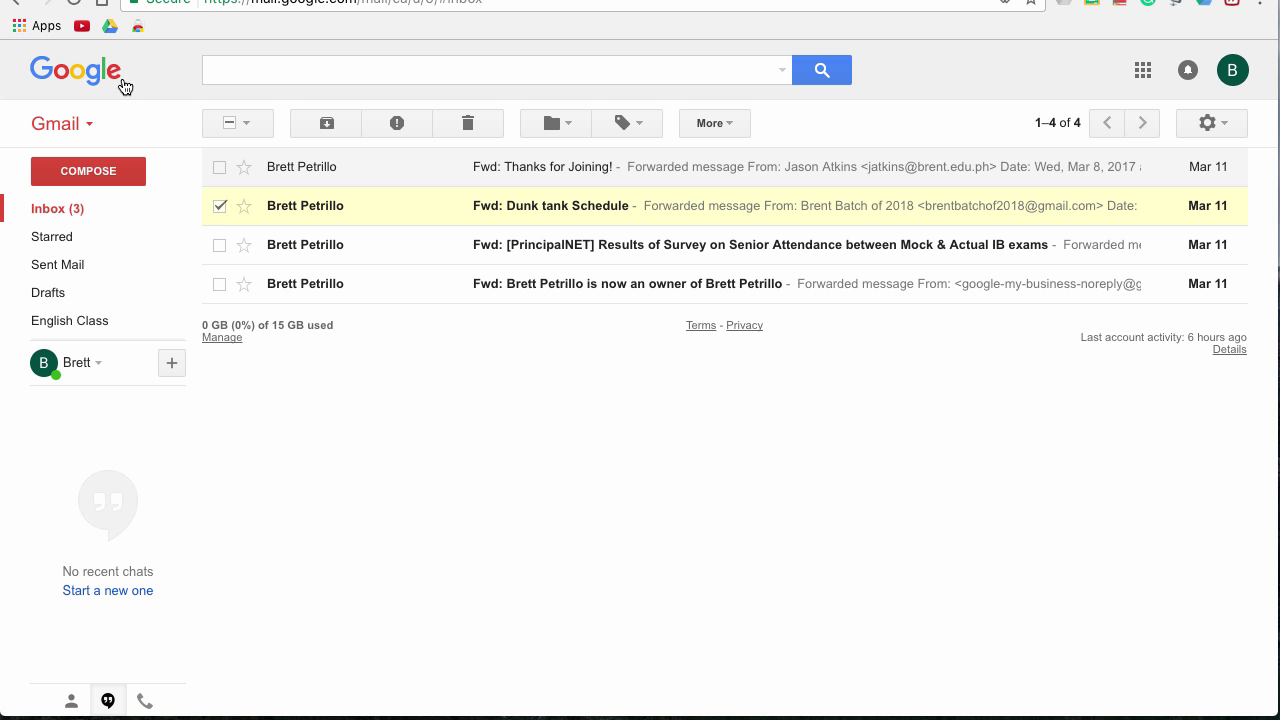
Open Gmail's task list and add the task "Buy cat food".
left_click(88, 126)
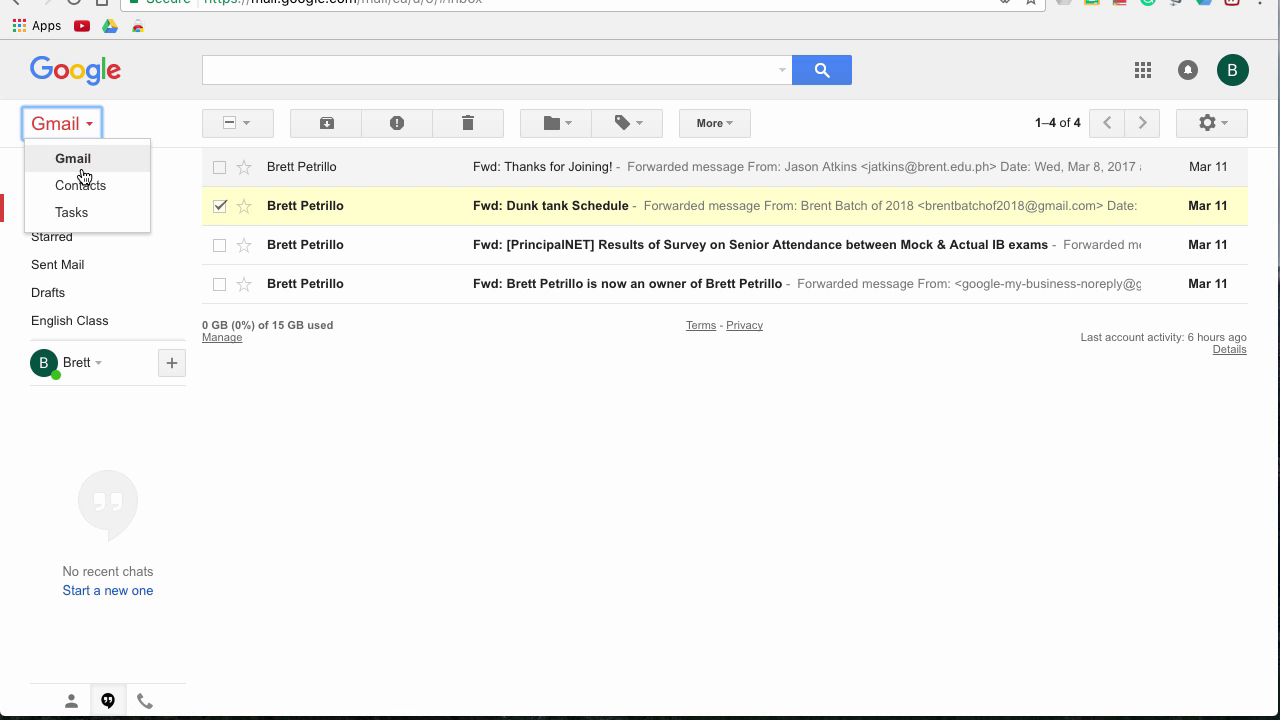
left_click(72, 213)
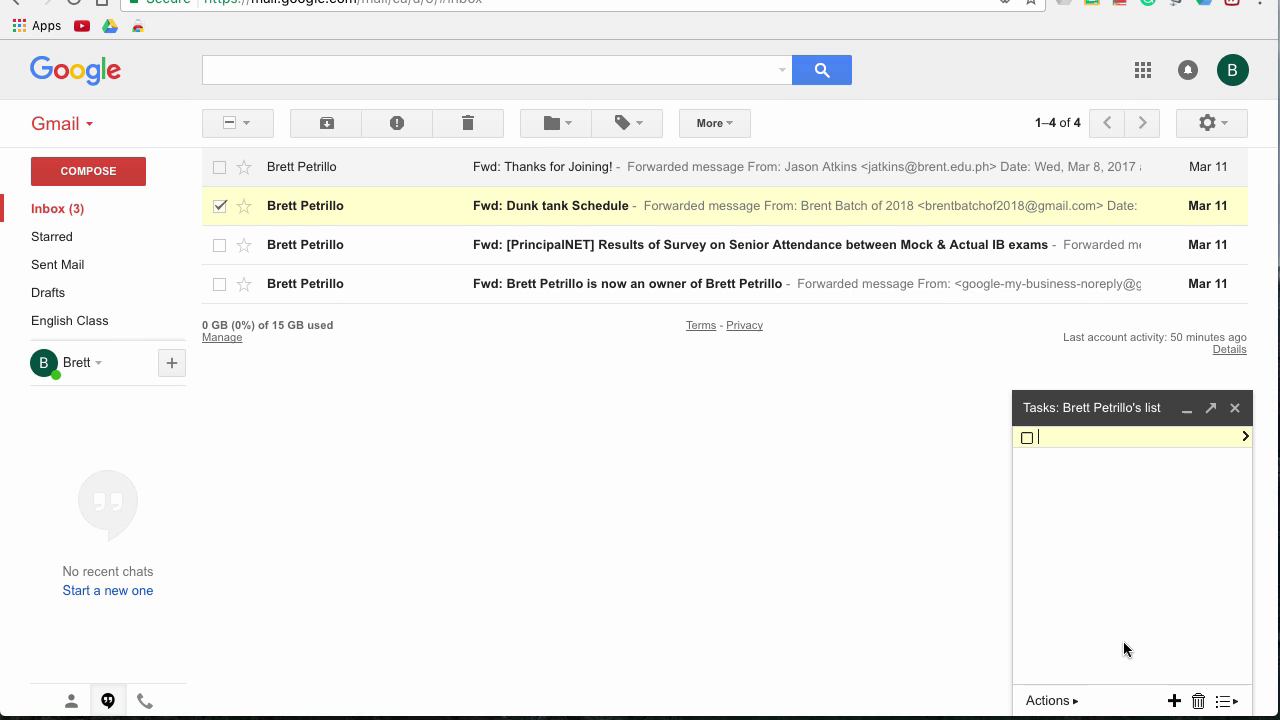
type("Buy cat food")
key("Return")
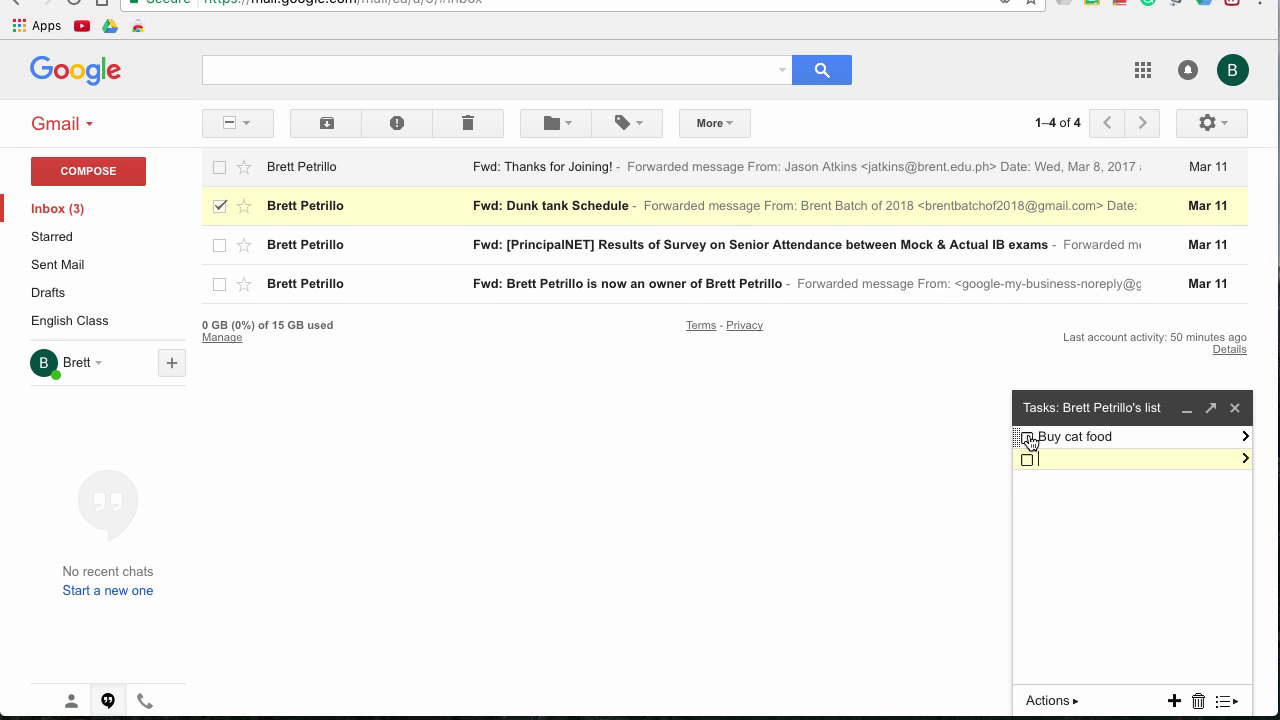
Mark the "Buy cat food" task as completed and delete it from the list.
left_click(1027, 437)
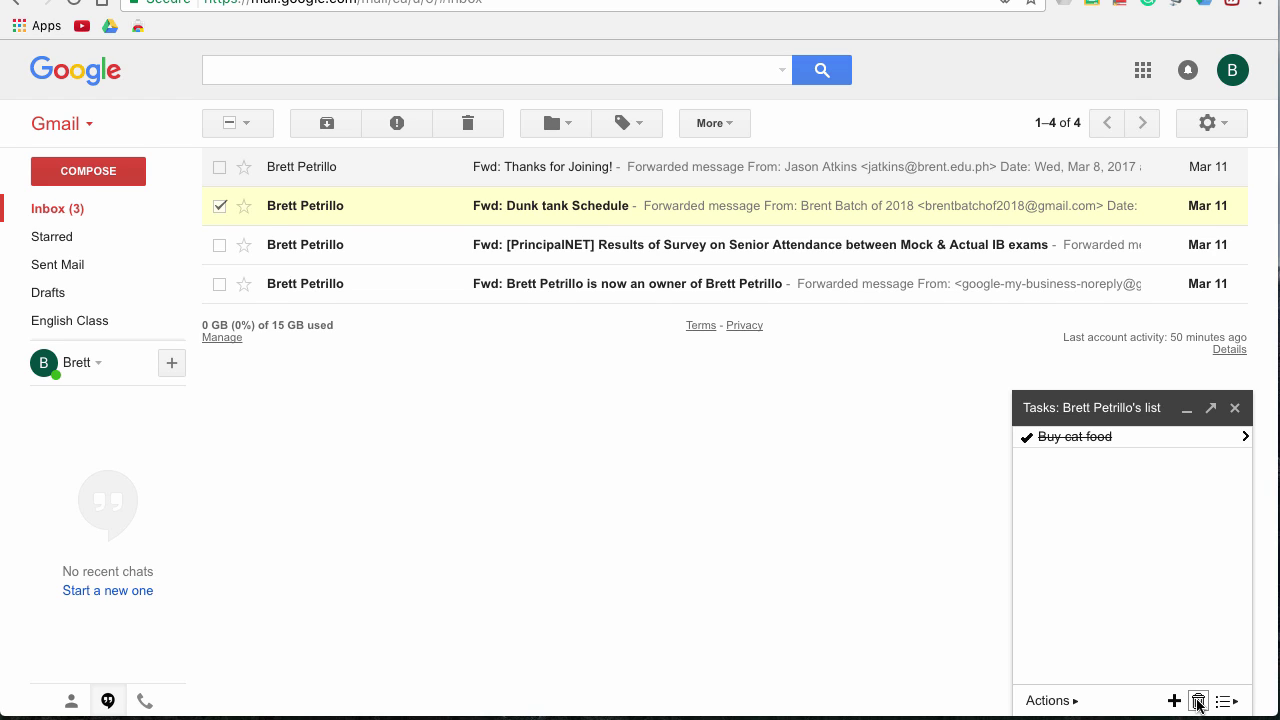
left_click(1198, 702)
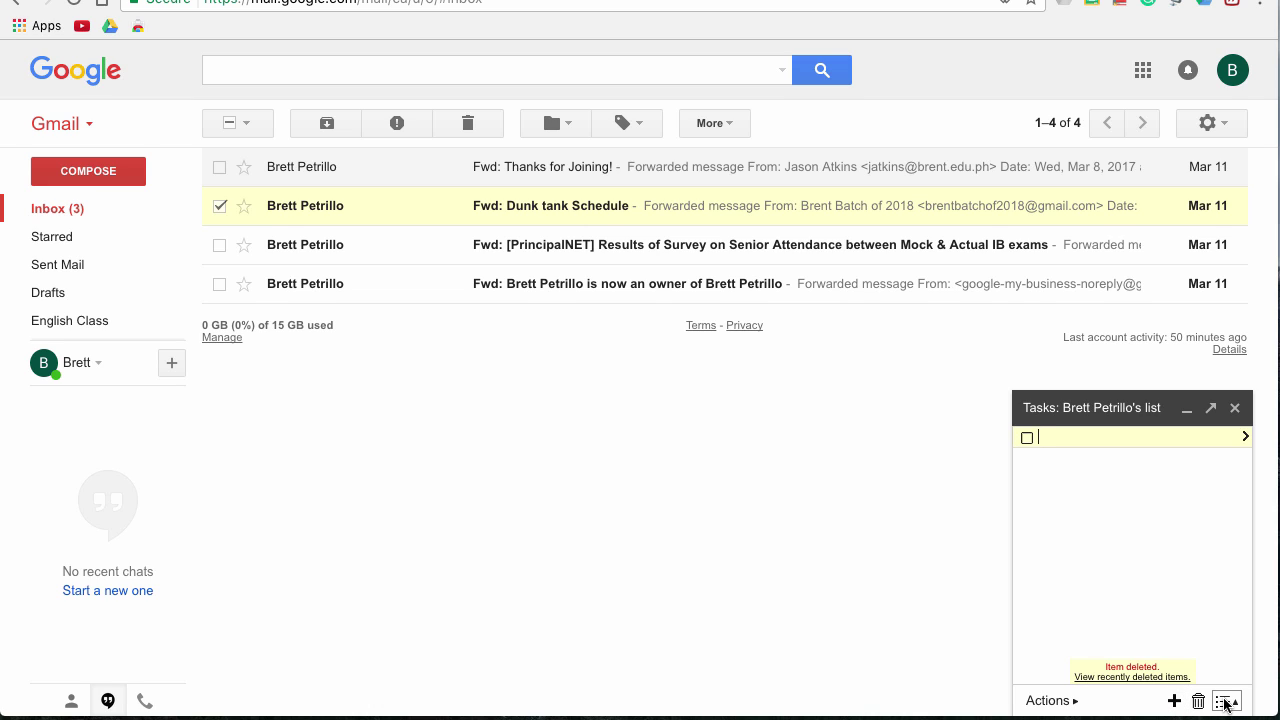
View the management options for task lists, close the task list and return to the mail view.
left_click(1224, 702)
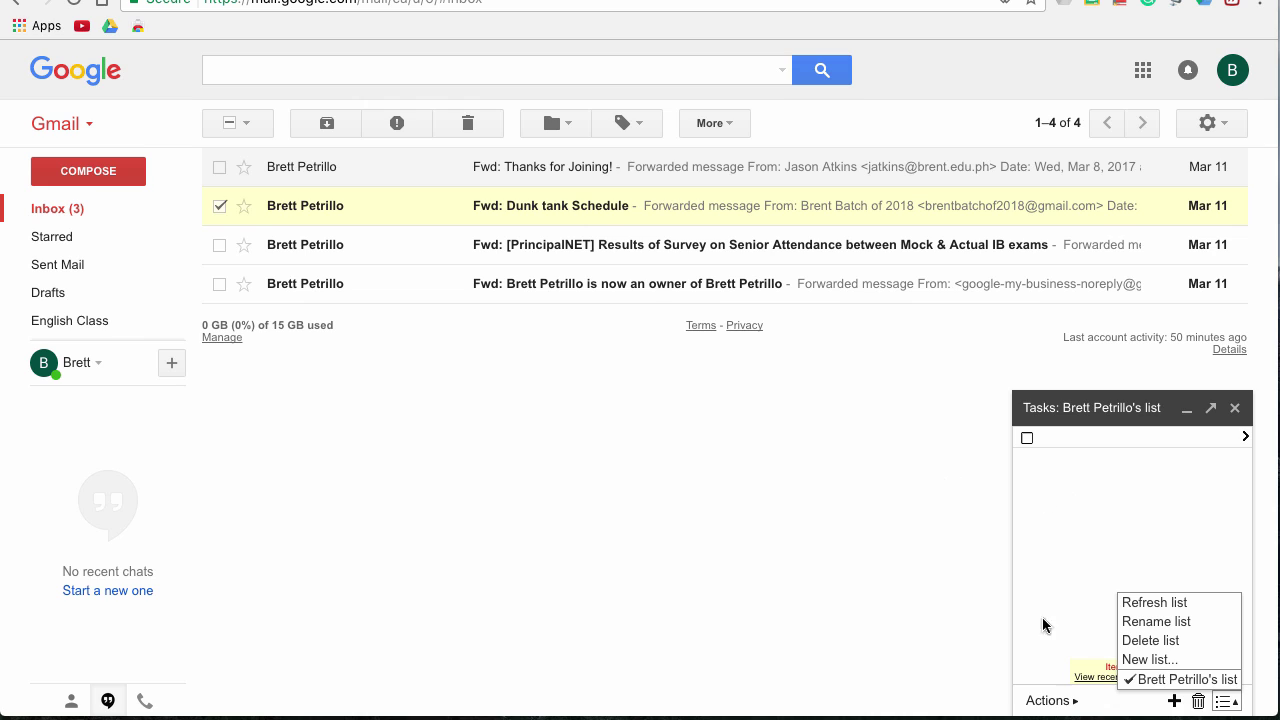
left_click(1236, 413)
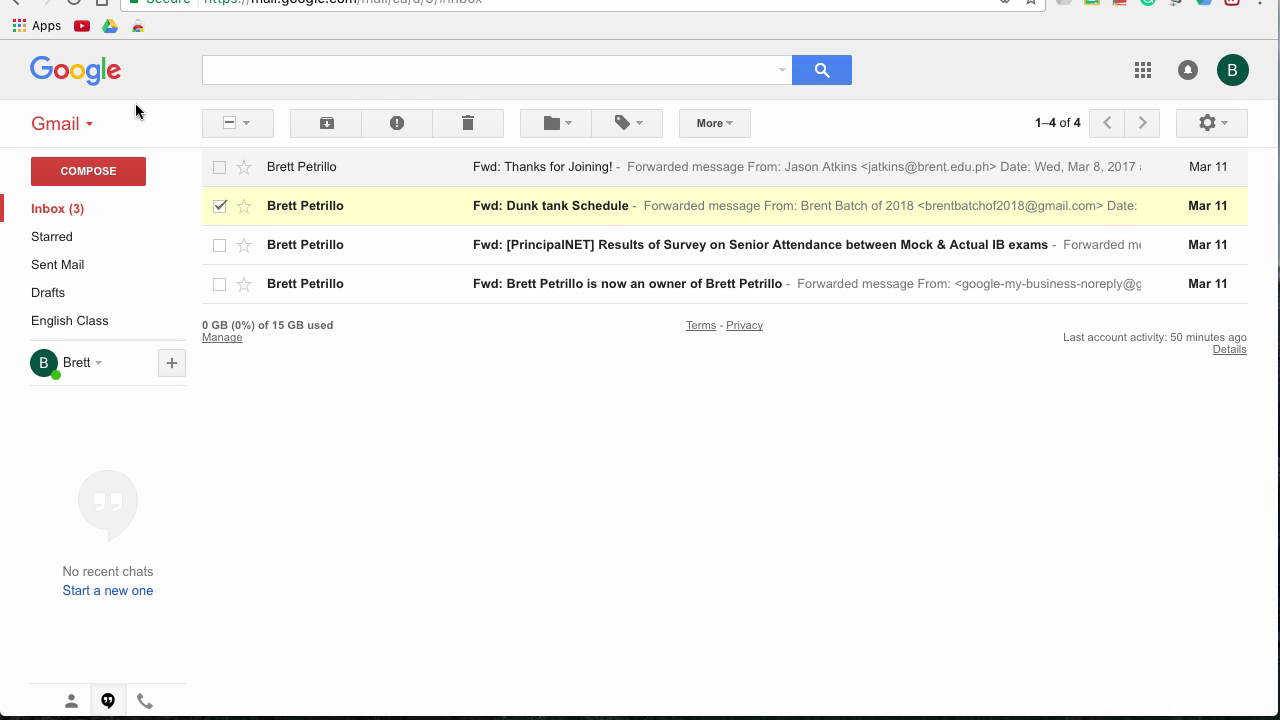
left_click(87, 128)
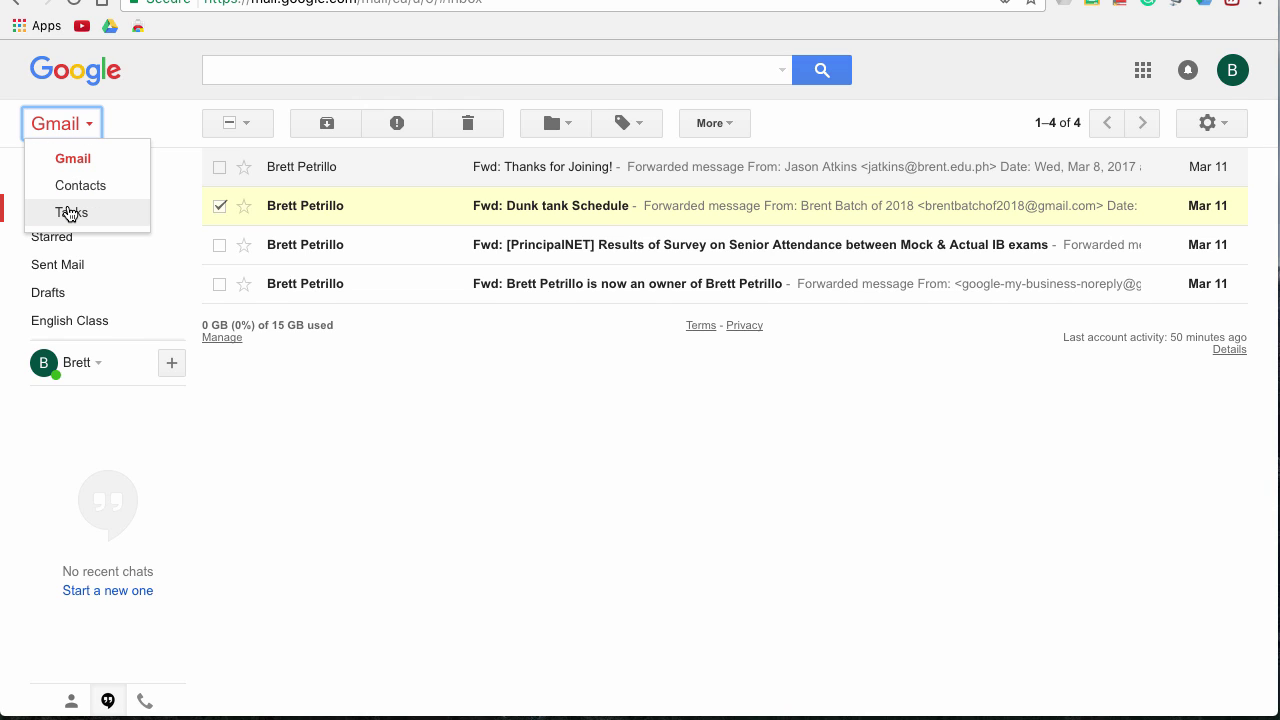
left_click(85, 168)
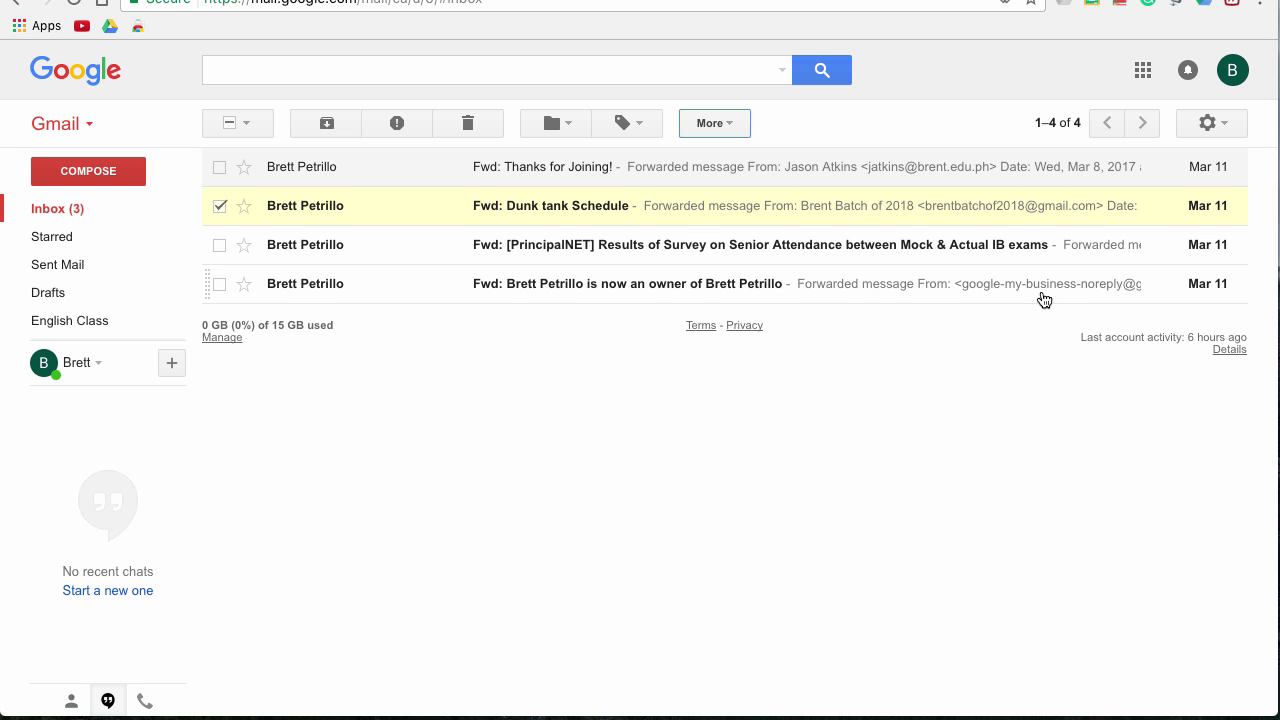
Try the Cozy and Compact display densities for the inbox, and set the density back to Comfortable.
left_click(1224, 124)
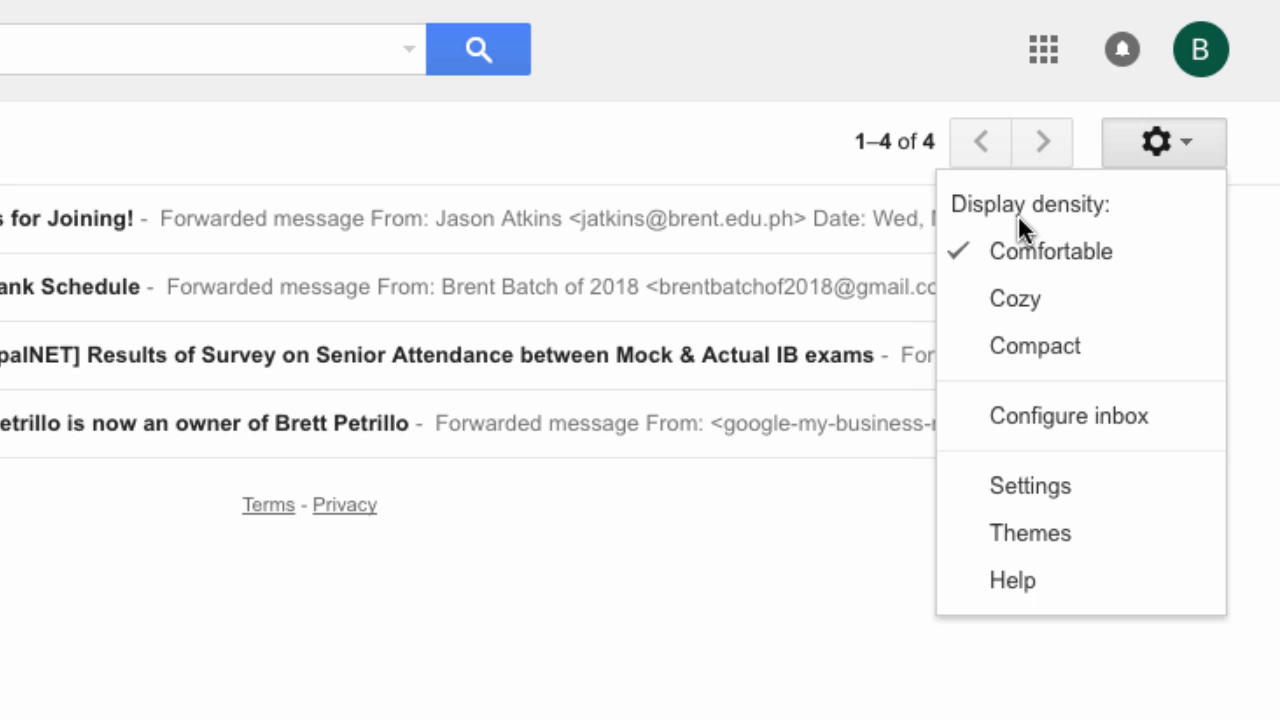
left_click(1012, 303)
left_click(1183, 151)
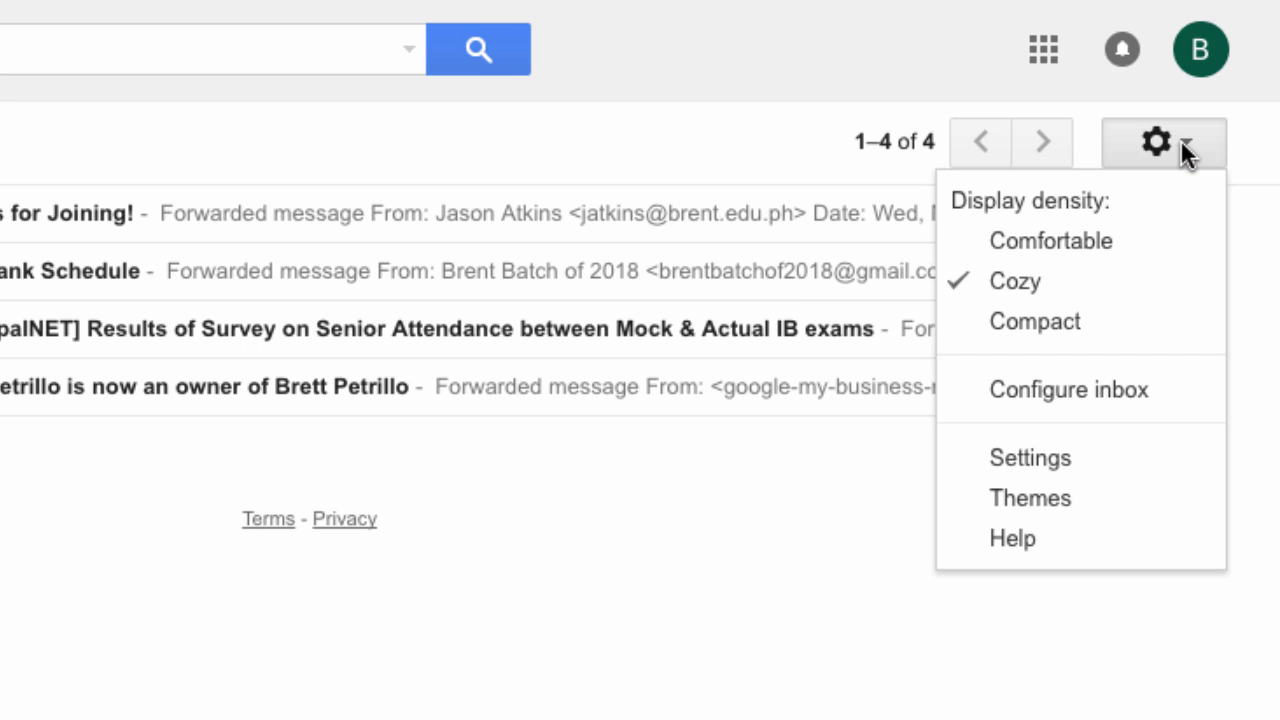
left_click(1060, 324)
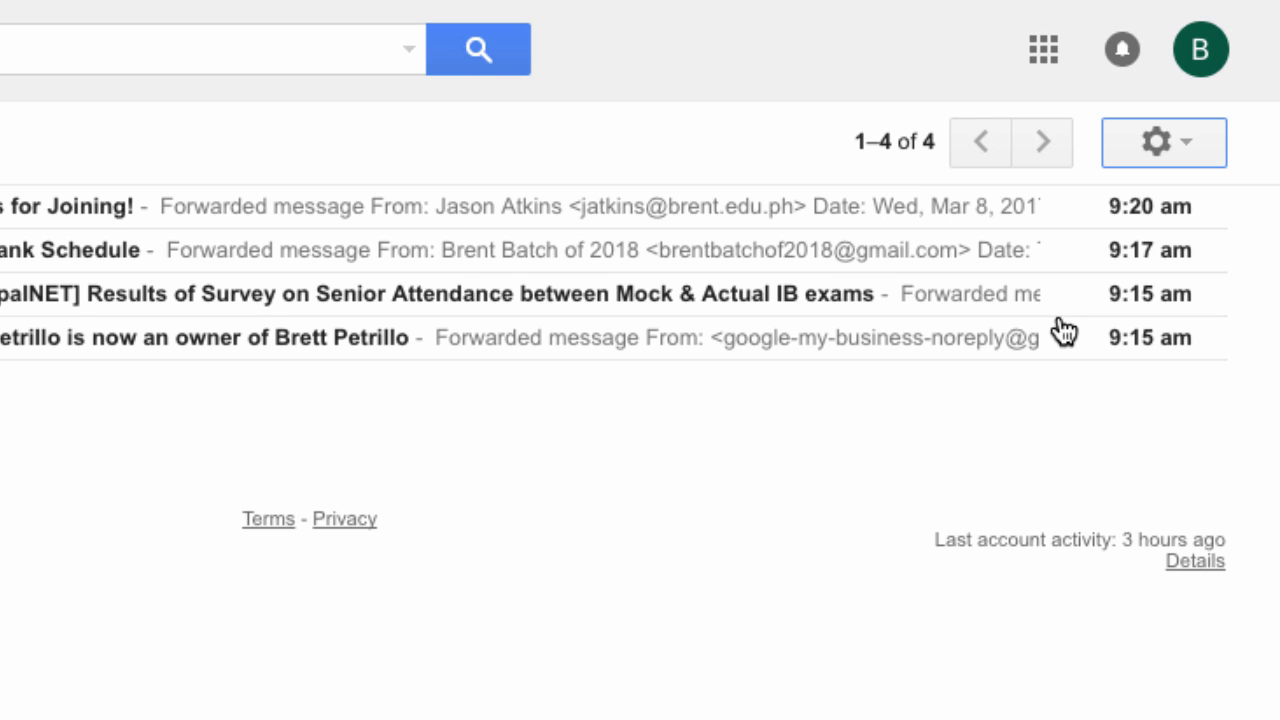
left_click(1189, 140)
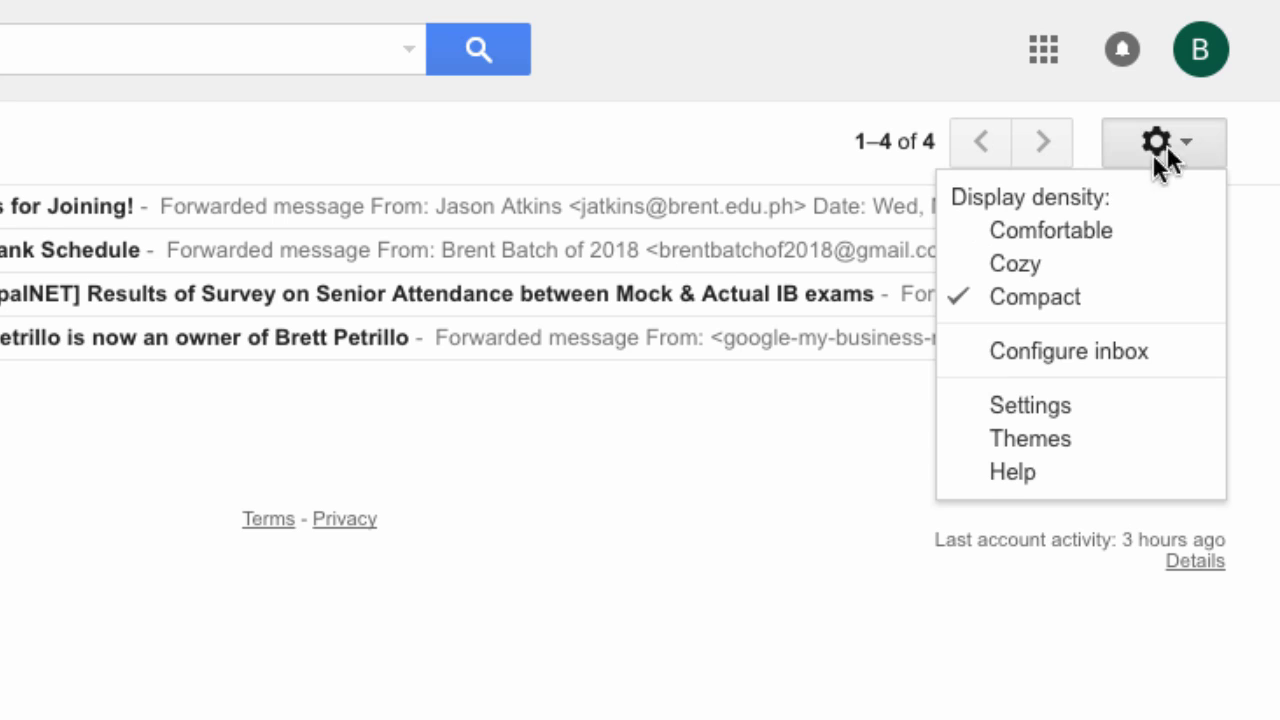
left_click(1057, 236)
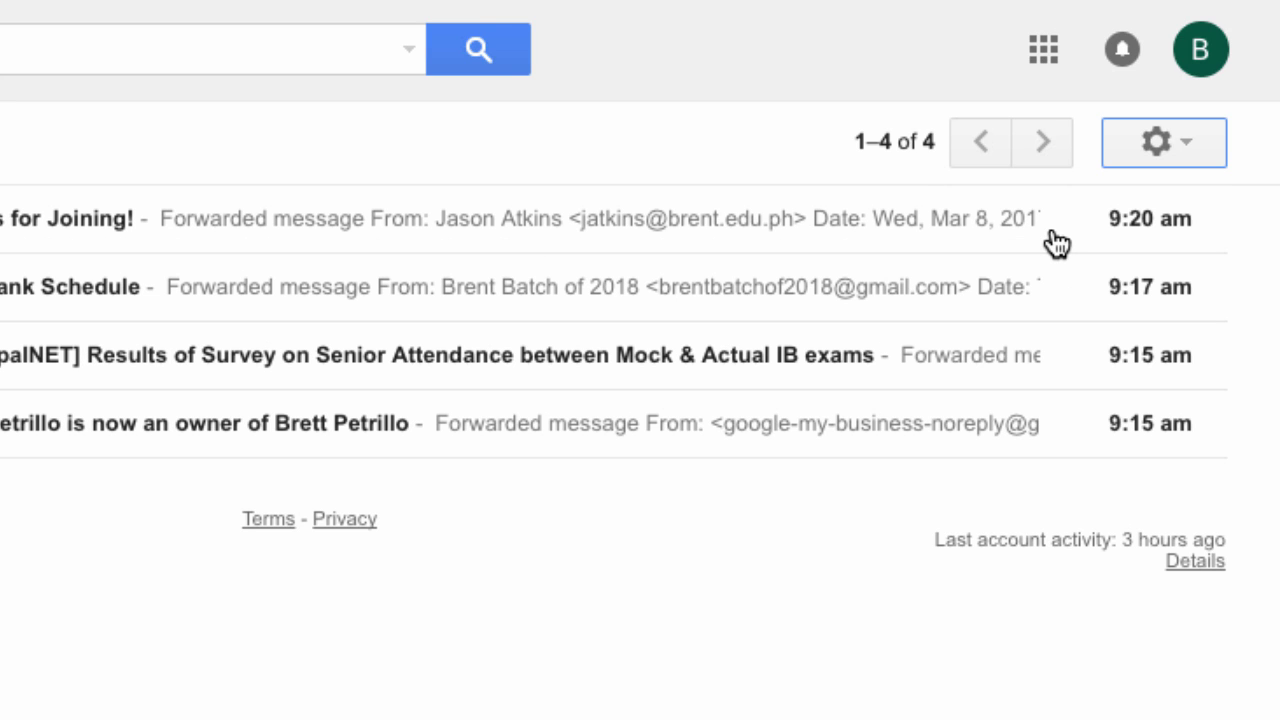
Open the general mail settings, view the list of available display languages and close it.
left_click(1175, 148)
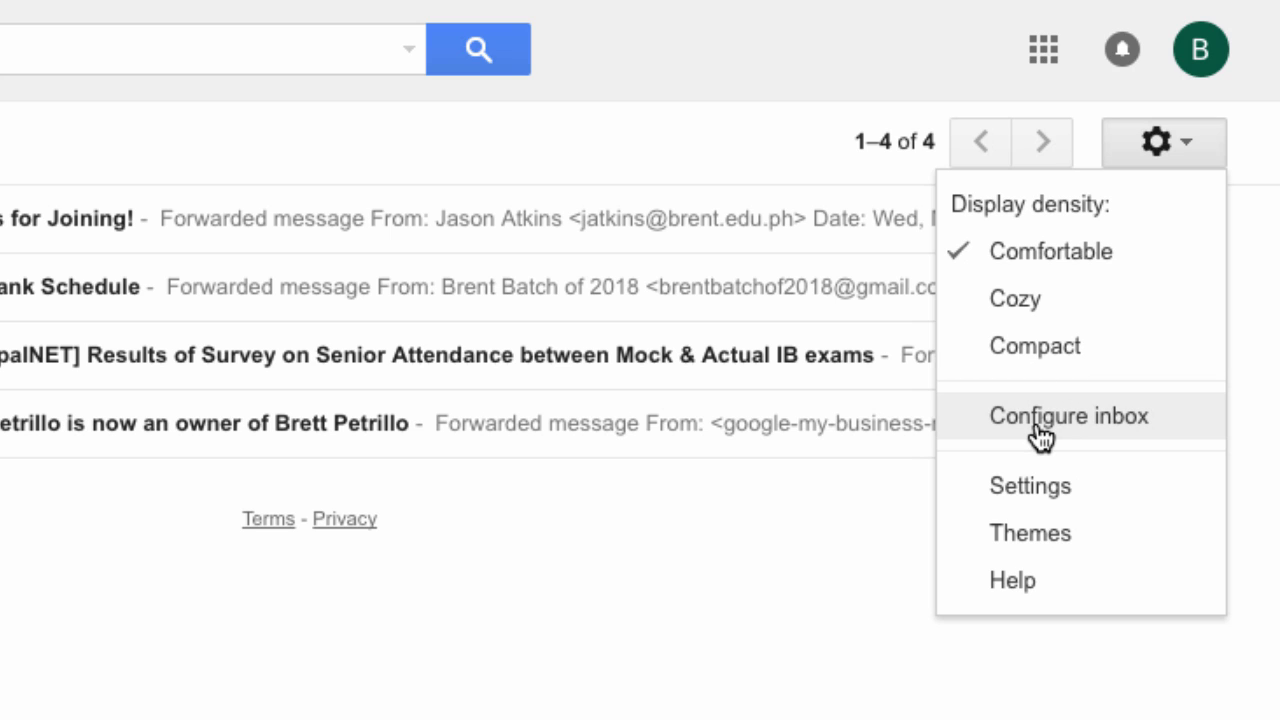
left_click(1025, 487)
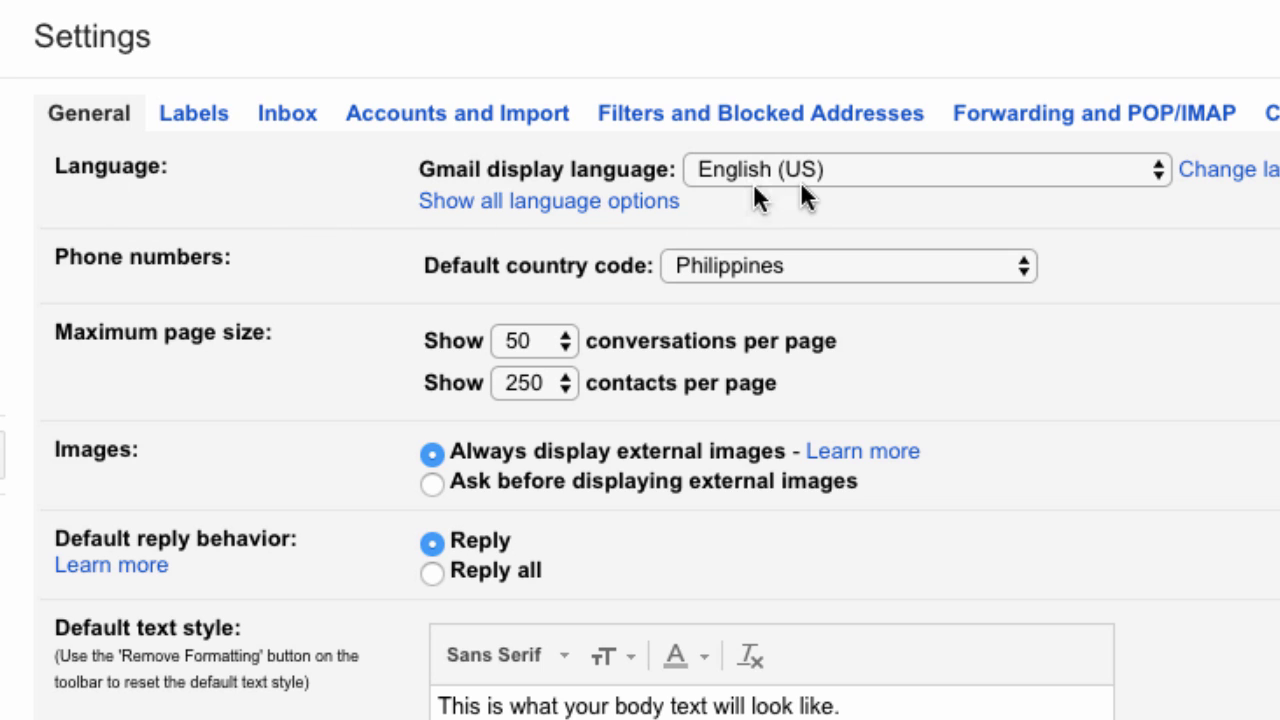
left_click(1157, 164)
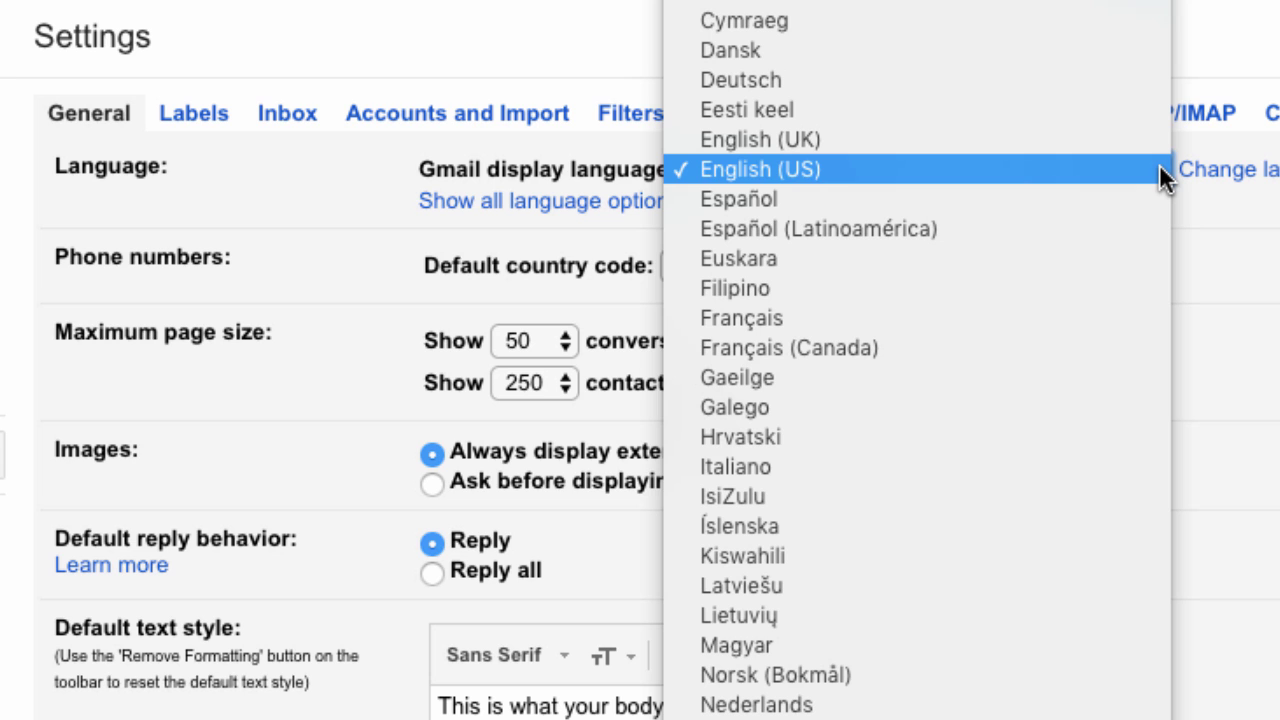
left_click(1215, 197)
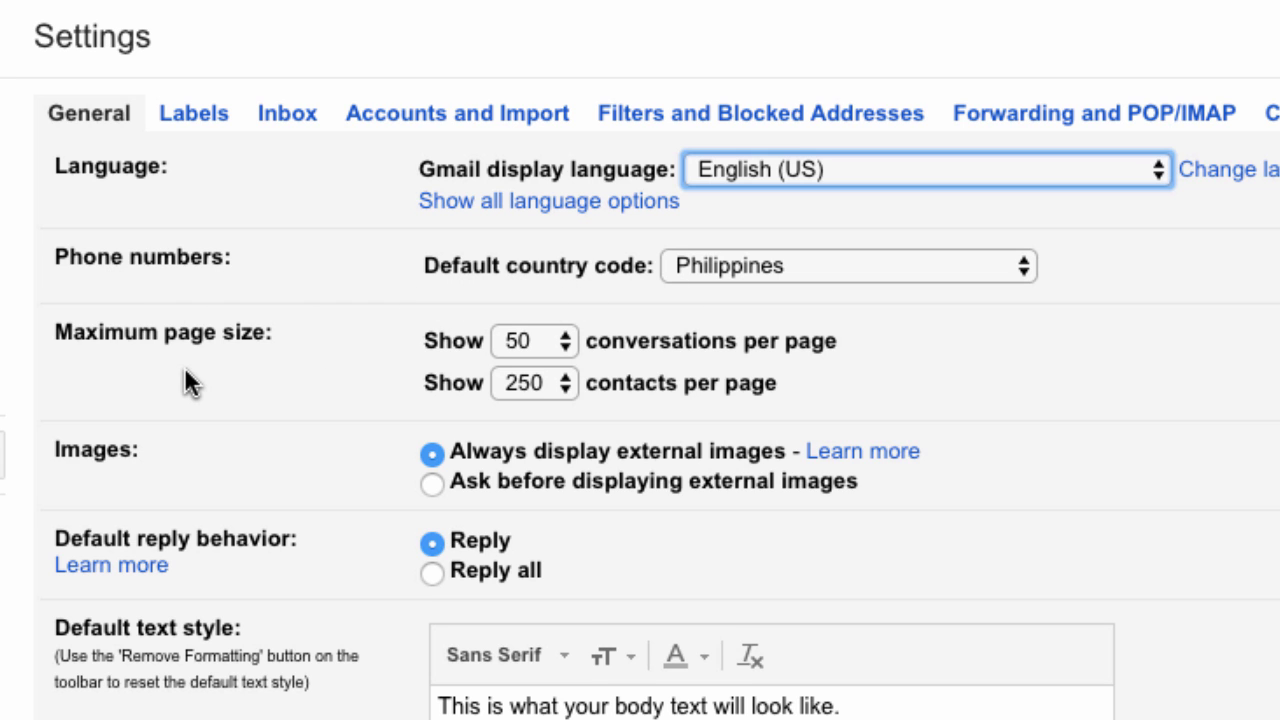
Review the general settings for page size, external images, default reply behavior, text style, conversation view, and Send and Archive.
scroll(184, 367, "down", 2)
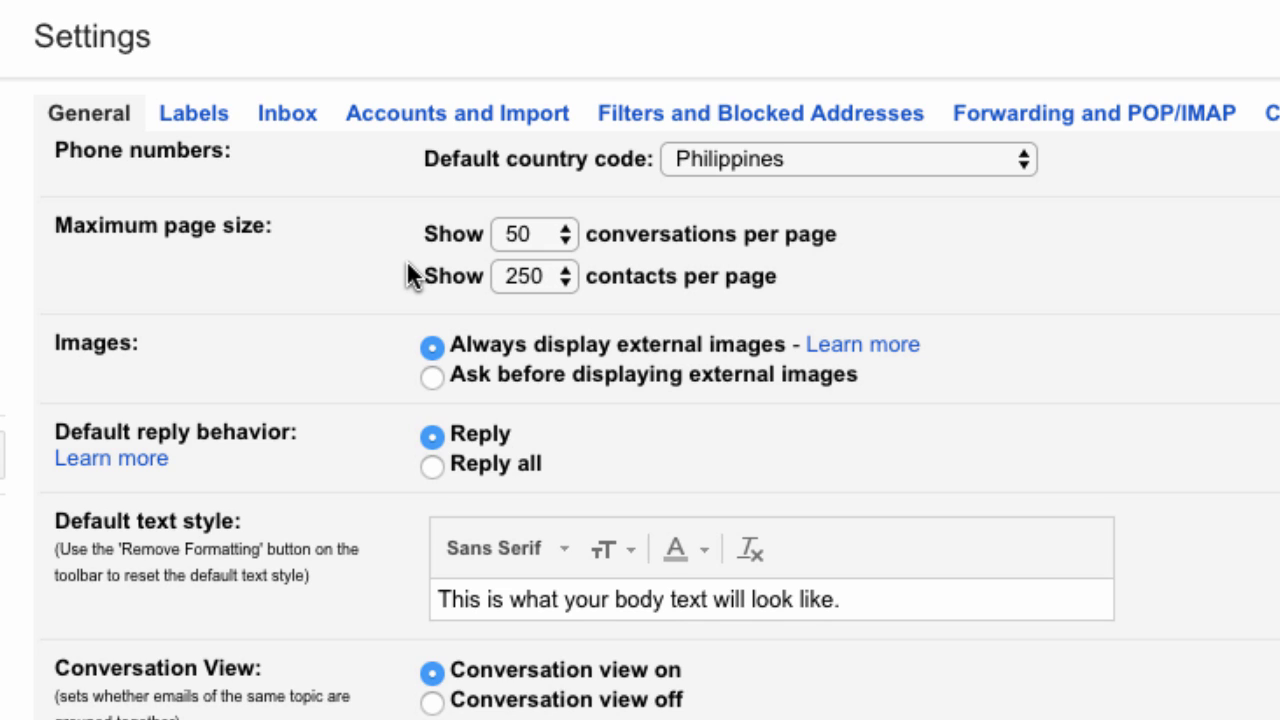
scroll(390, 323, "down", 1)
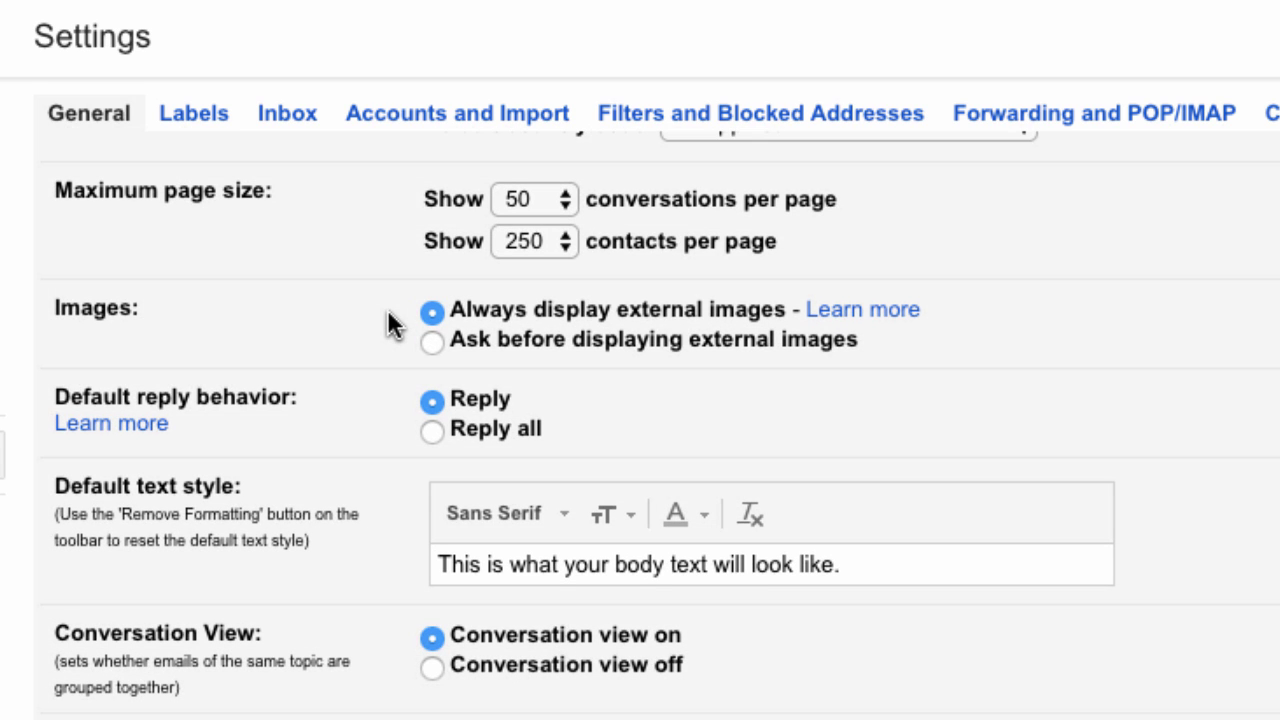
scroll(389, 313, "down", 2)
scroll(389, 313, "up", 1)
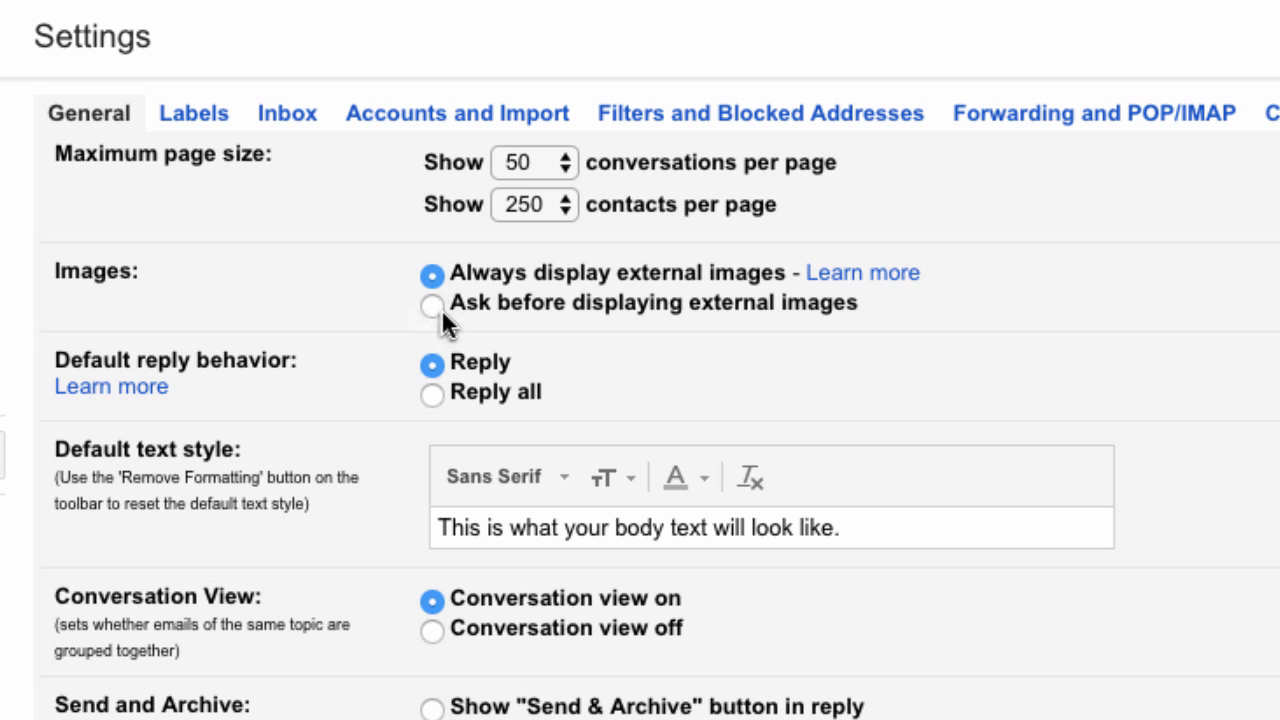
scroll(244, 297, "down", 2)
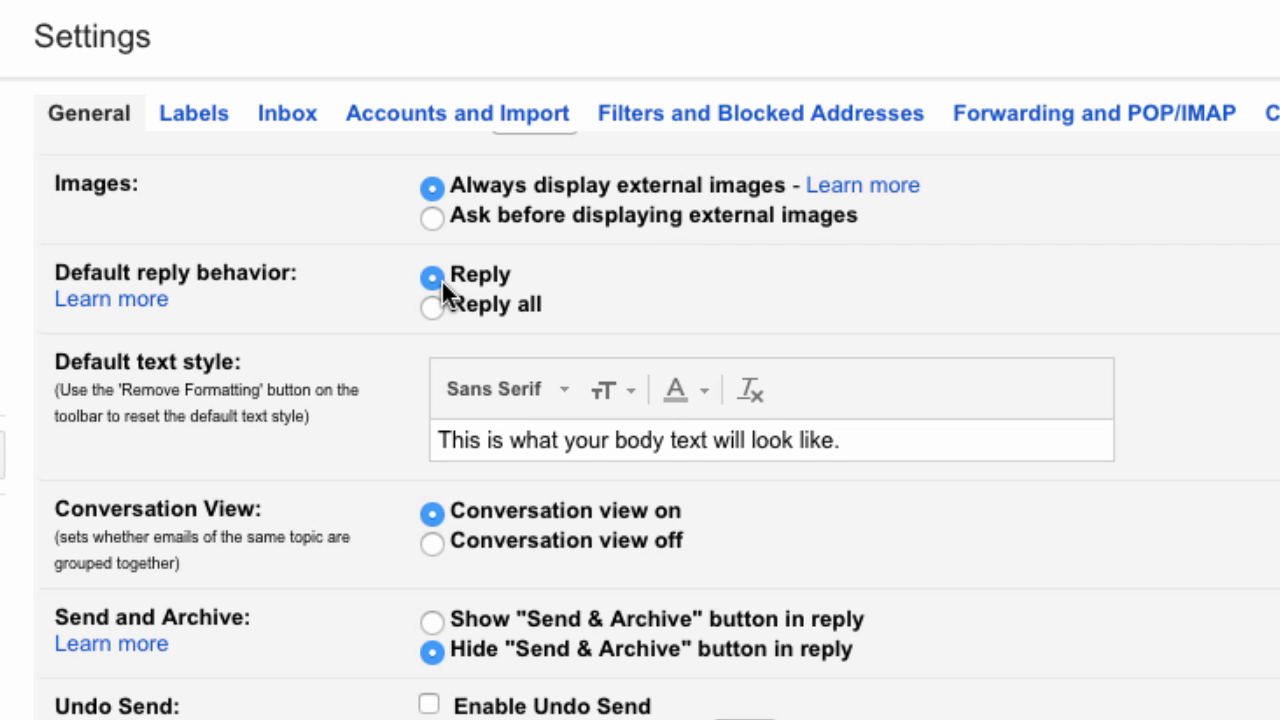
scroll(326, 393, "down", 2)
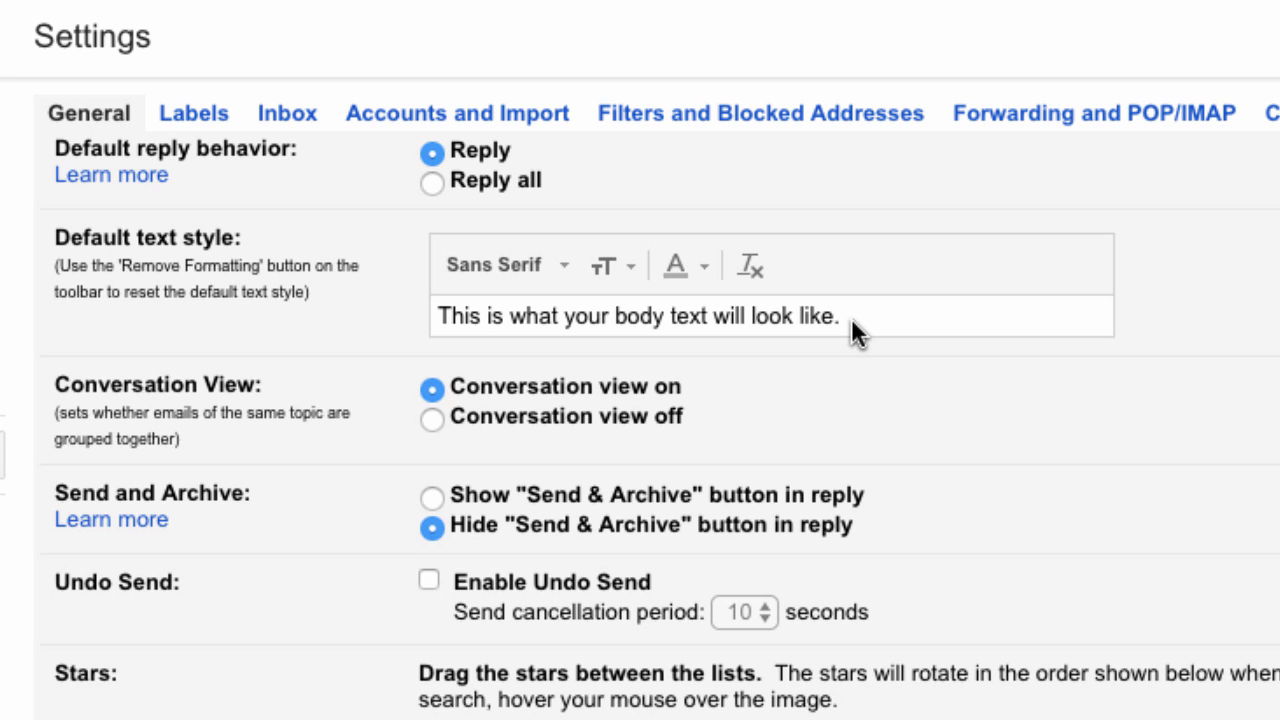
scroll(851, 318, "down", 3)
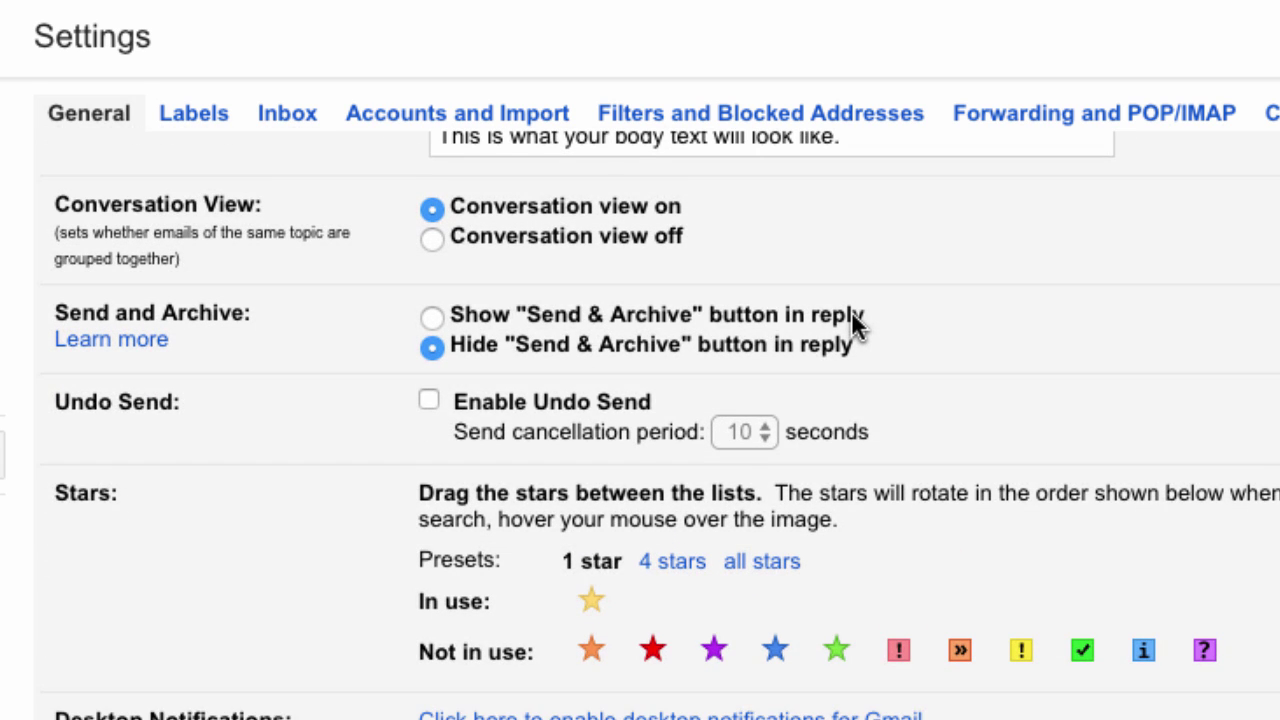
scroll(851, 318, "up", 1)
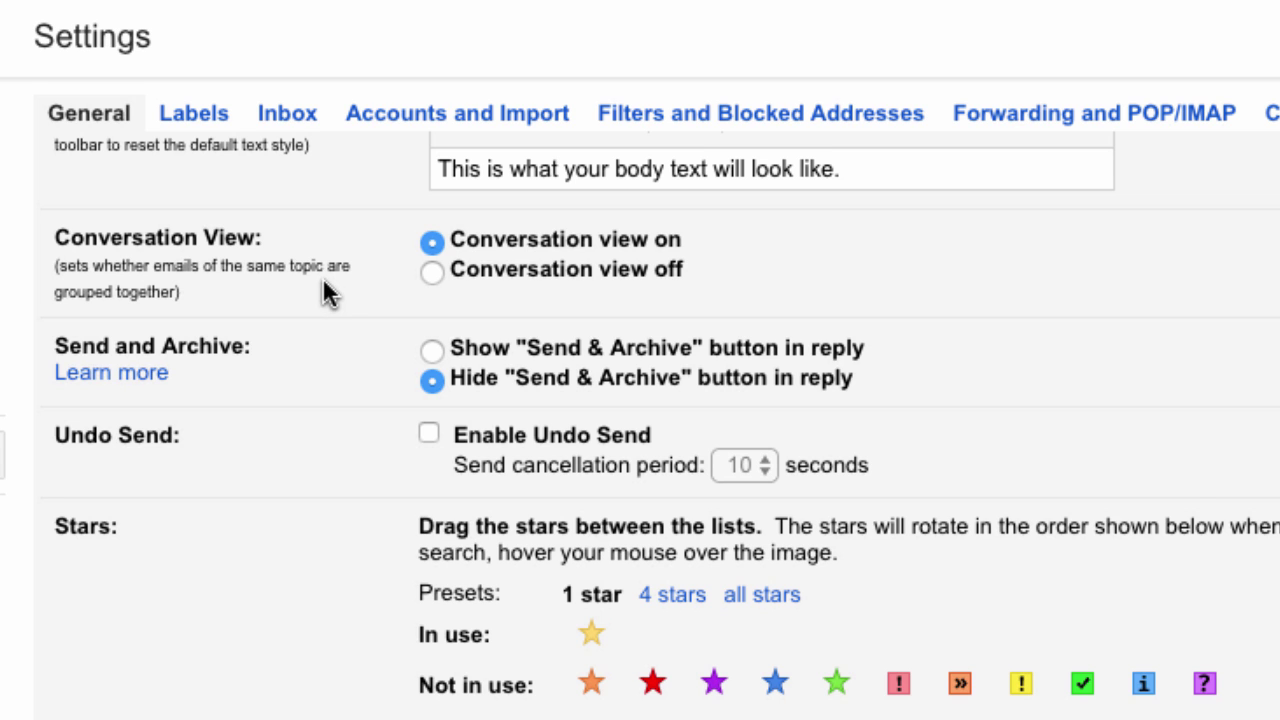
scroll(295, 360, "down", 1)
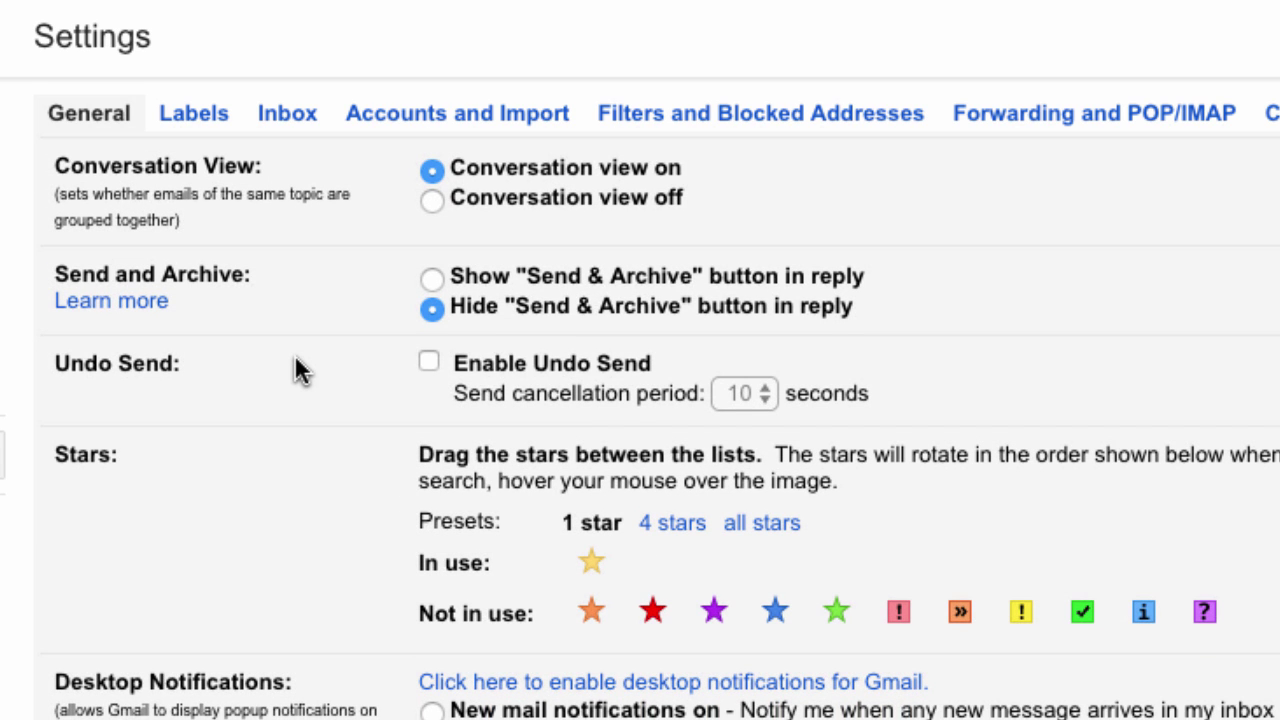
scroll(300, 370, "down", 1)
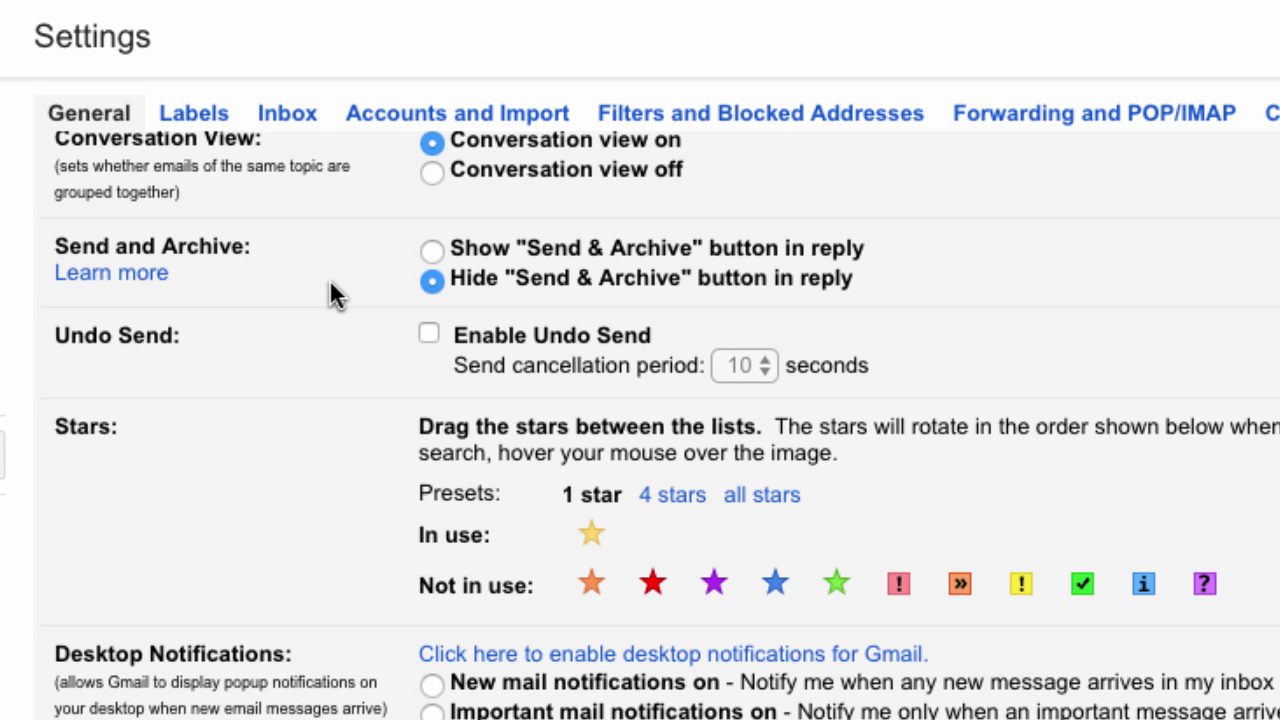
scroll(331, 283, "down", 2)
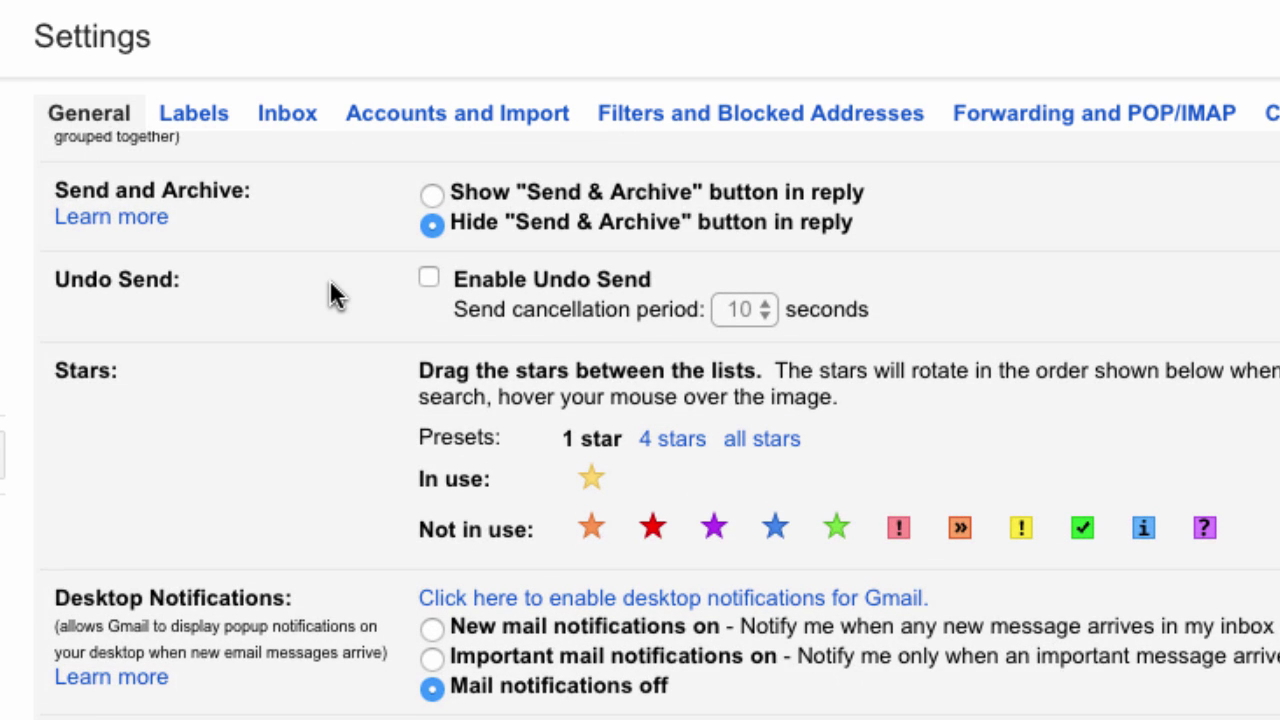
scroll(333, 294, "down", 1)
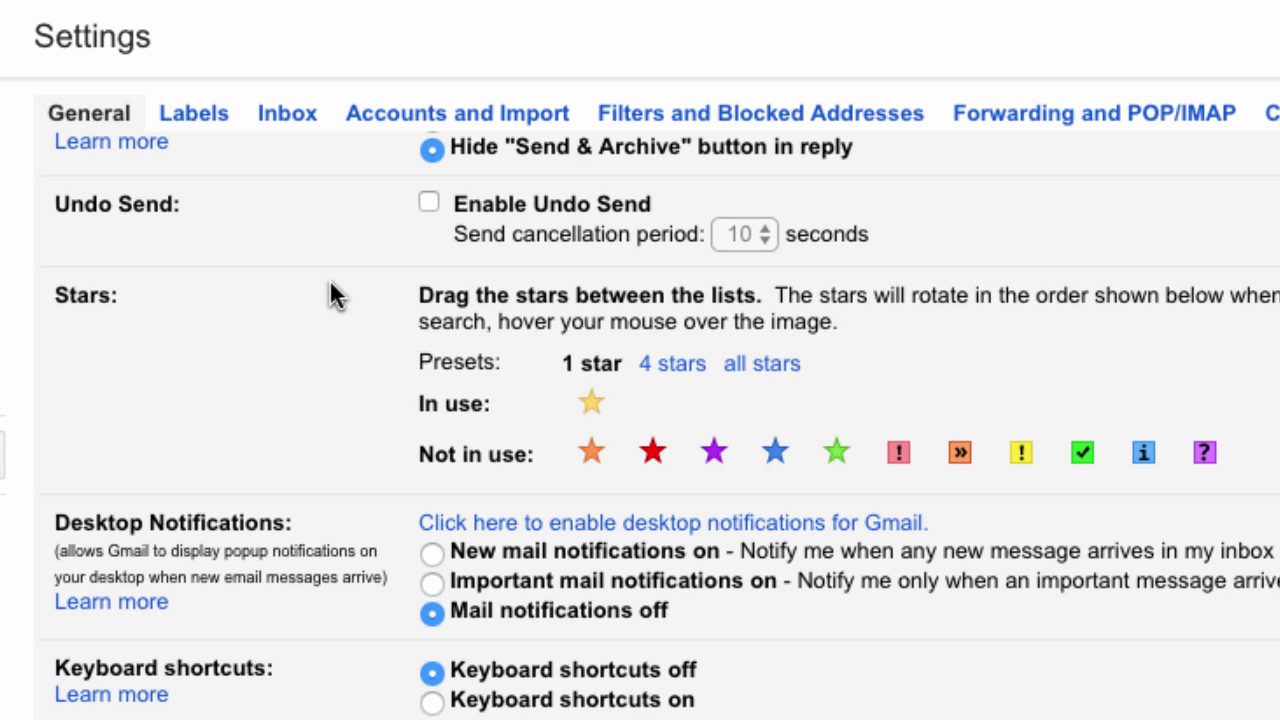
Enable Undo Send and set the send cancellation period to 30 seconds.
scroll(331, 287, "up", 2)
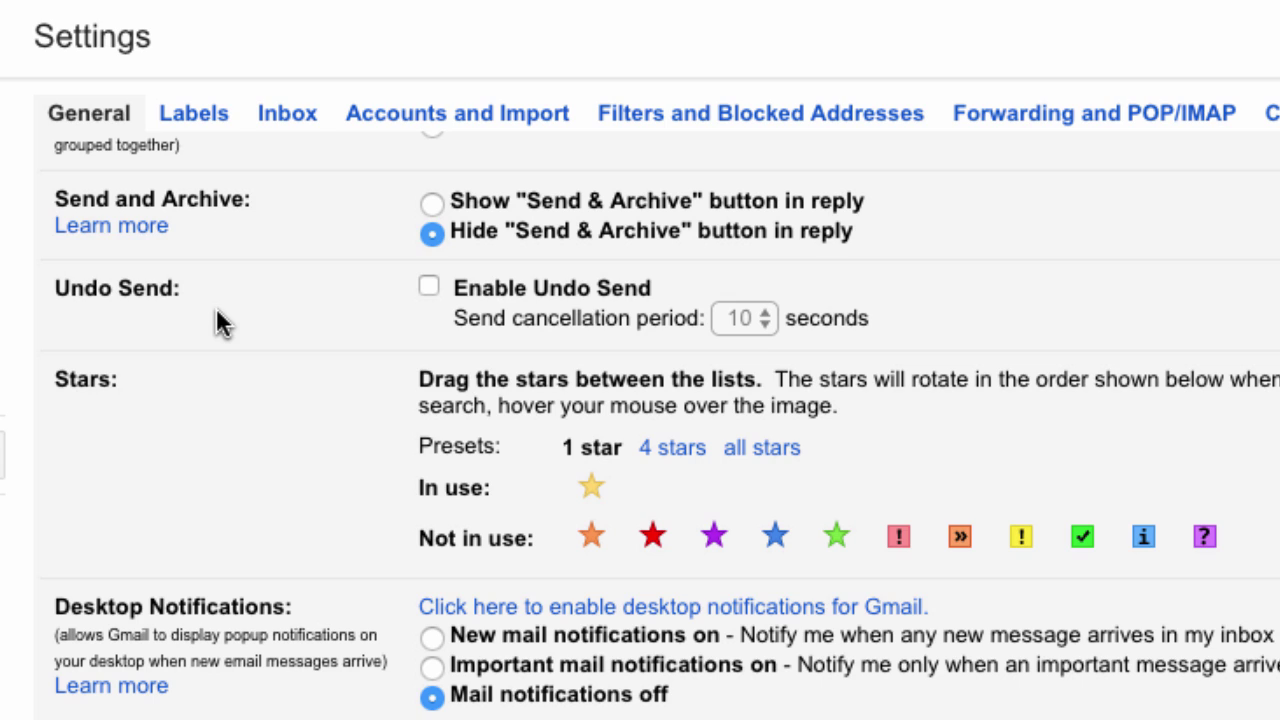
left_click(429, 287)
left_click(767, 316)
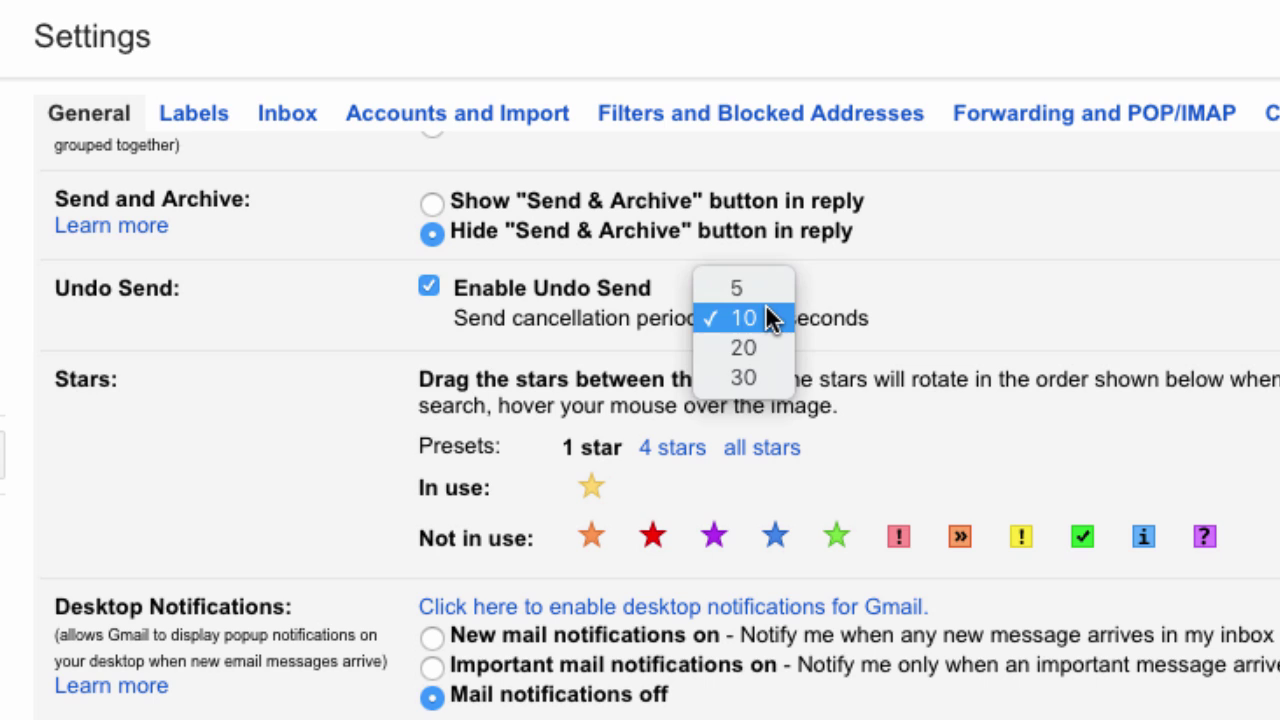
left_click(751, 374)
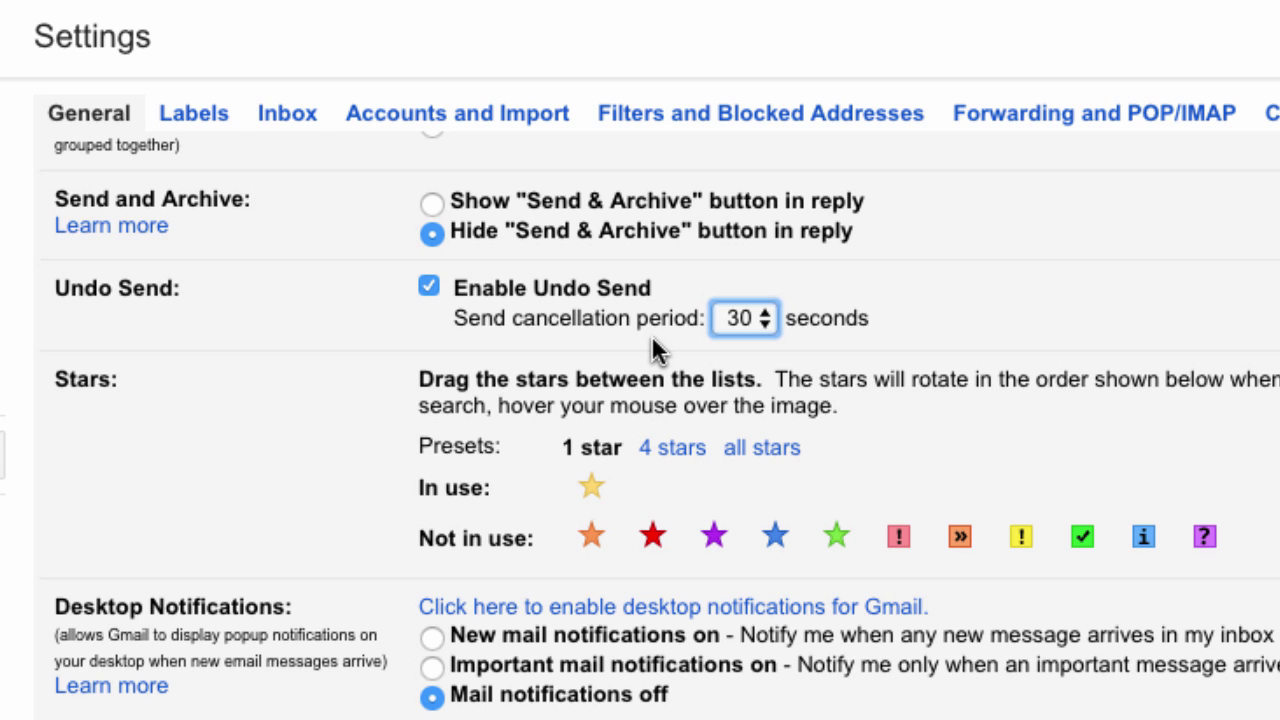
Try the desktop notification options for new and important mail, and set the choice back to Mail notifications off.
scroll(652, 340, "down", 3)
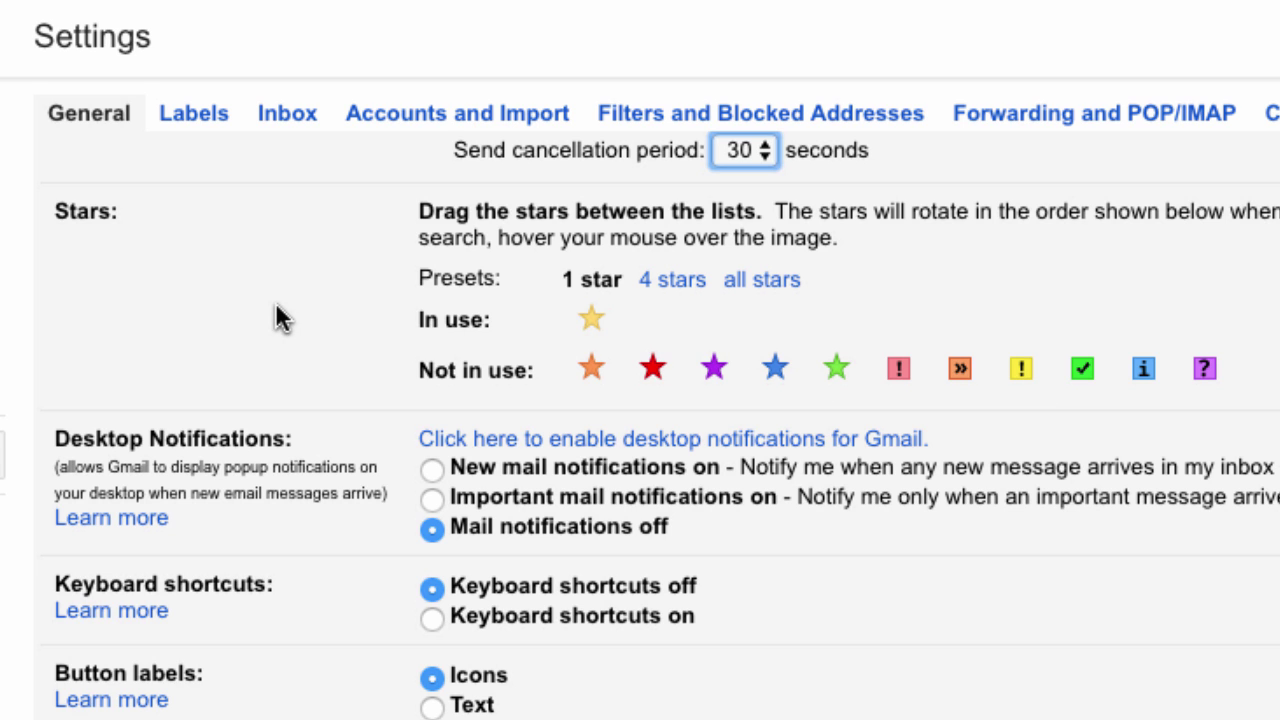
scroll(275, 304, "down", 3)
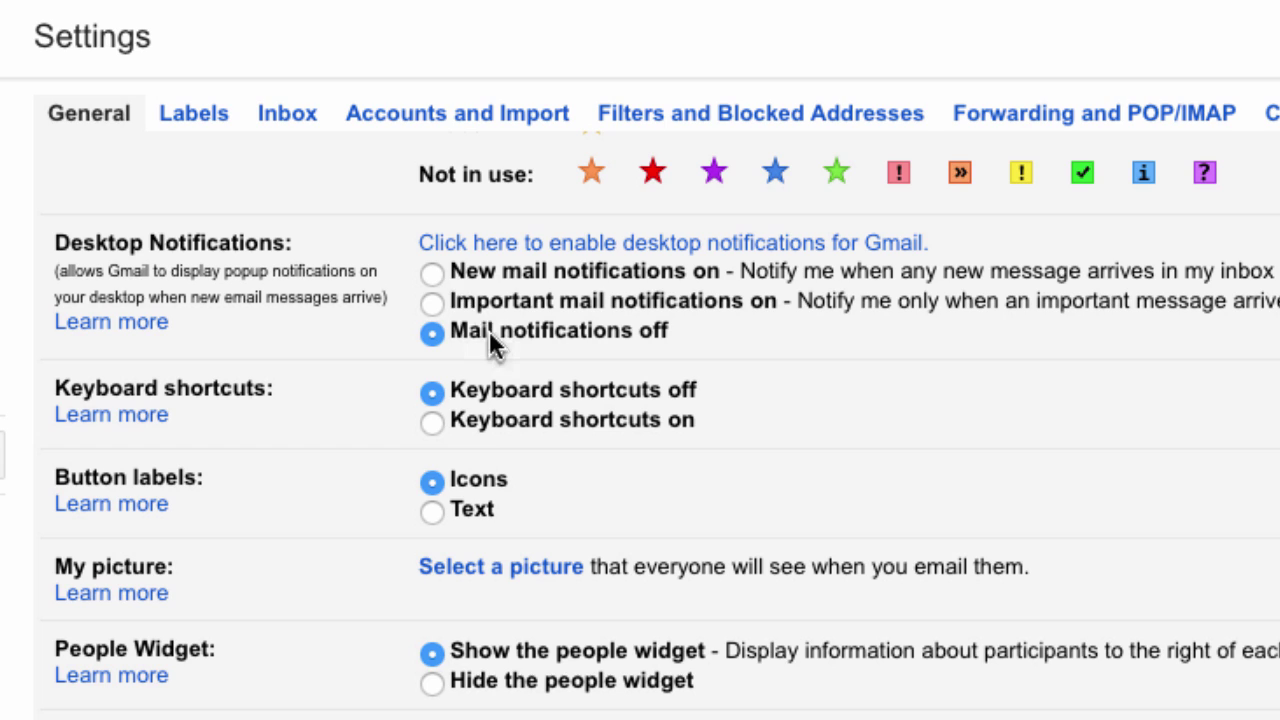
left_click(431, 272)
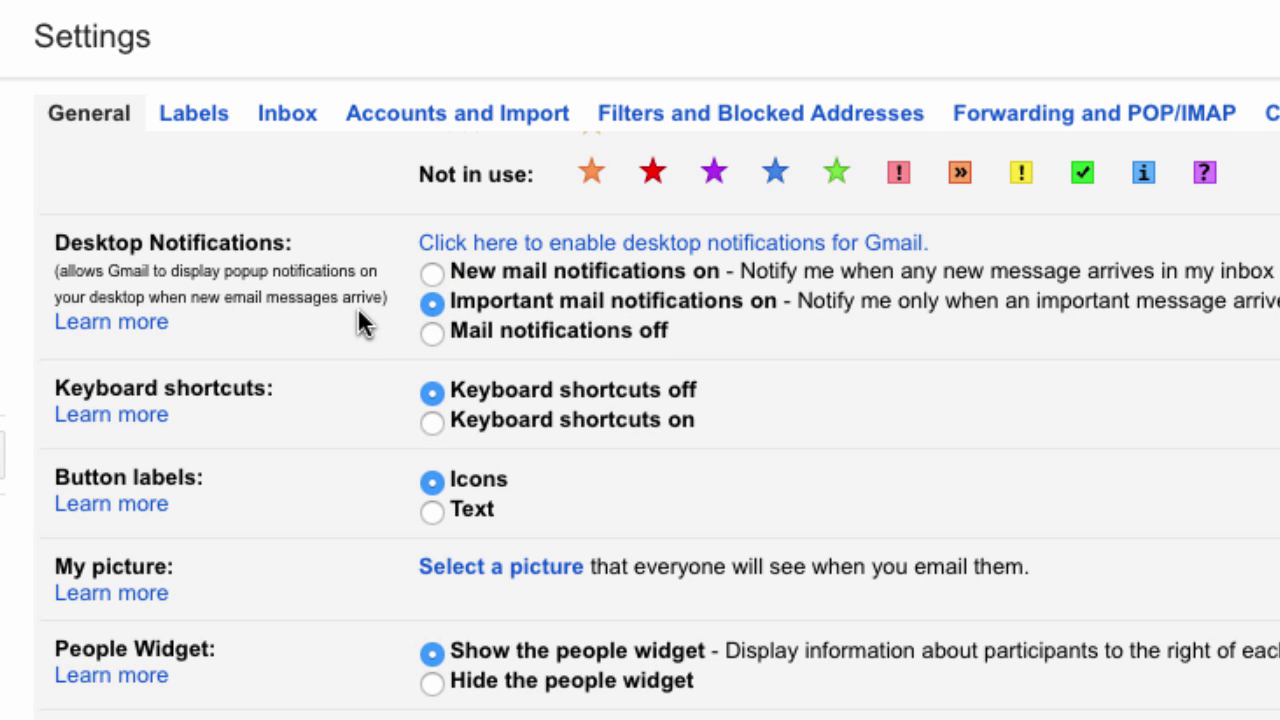
left_click(430, 336)
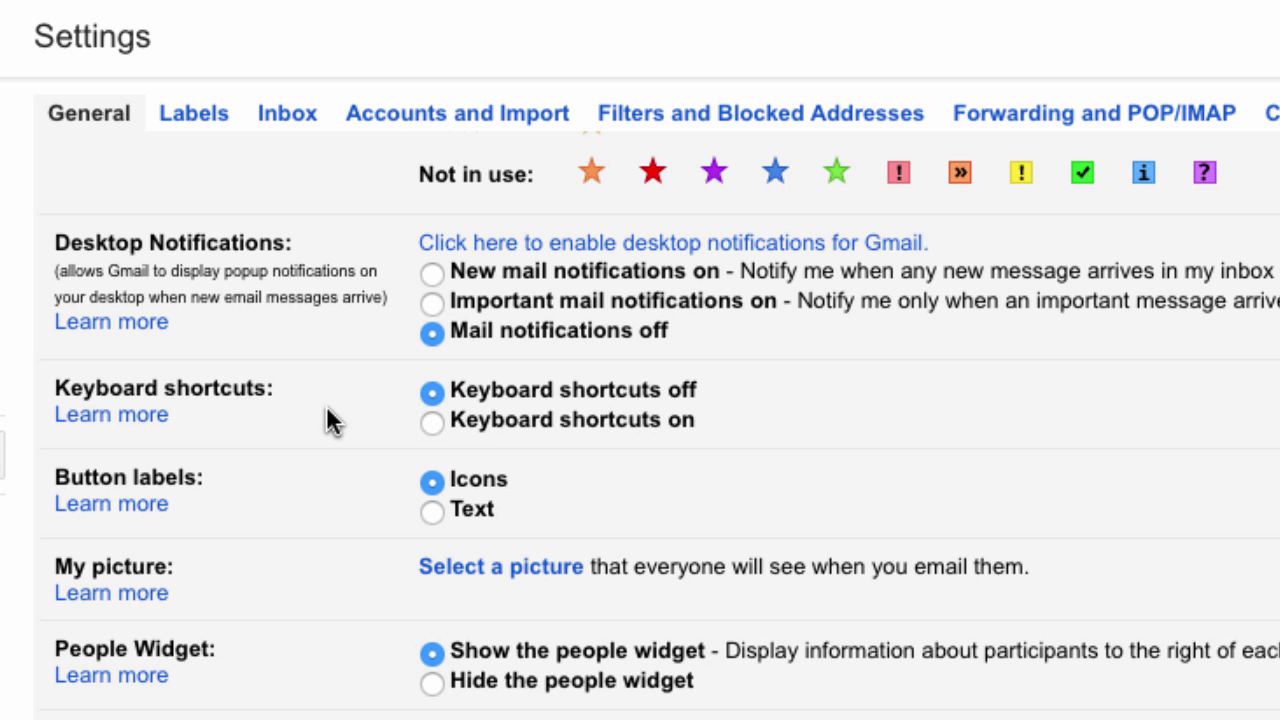
Try turning keyboard shortcuts on, and set them back to Keyboard shortcuts off.
scroll(328, 410, "down", 2)
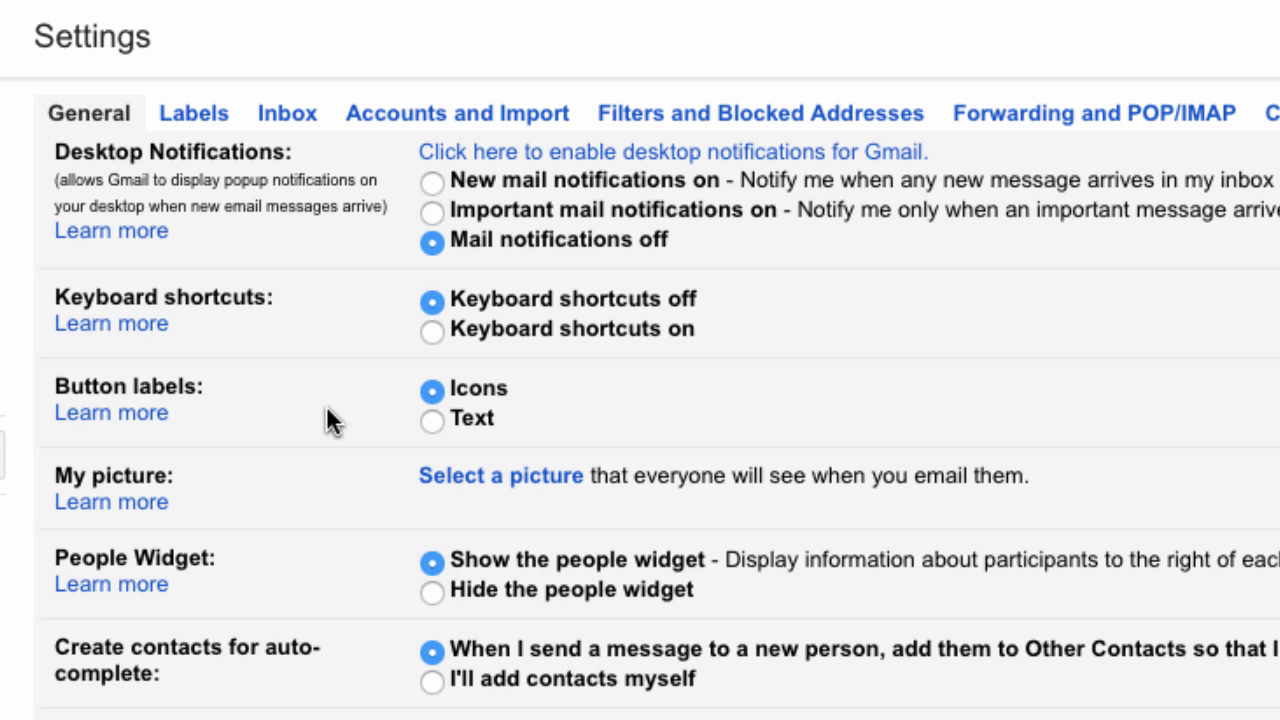
left_click(432, 326)
left_click(431, 294)
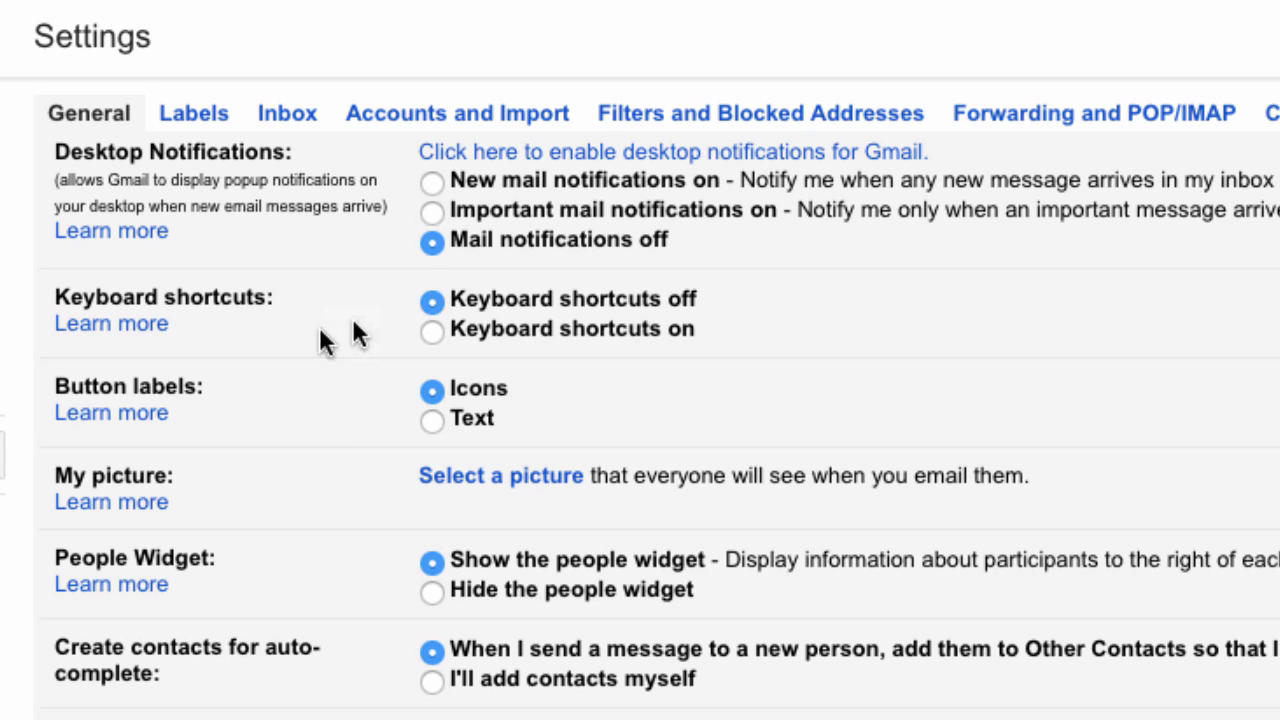
Switch the signature setting from No signature to a custom signature and place the cursor in its text box.
scroll(230, 349, "down", 3)
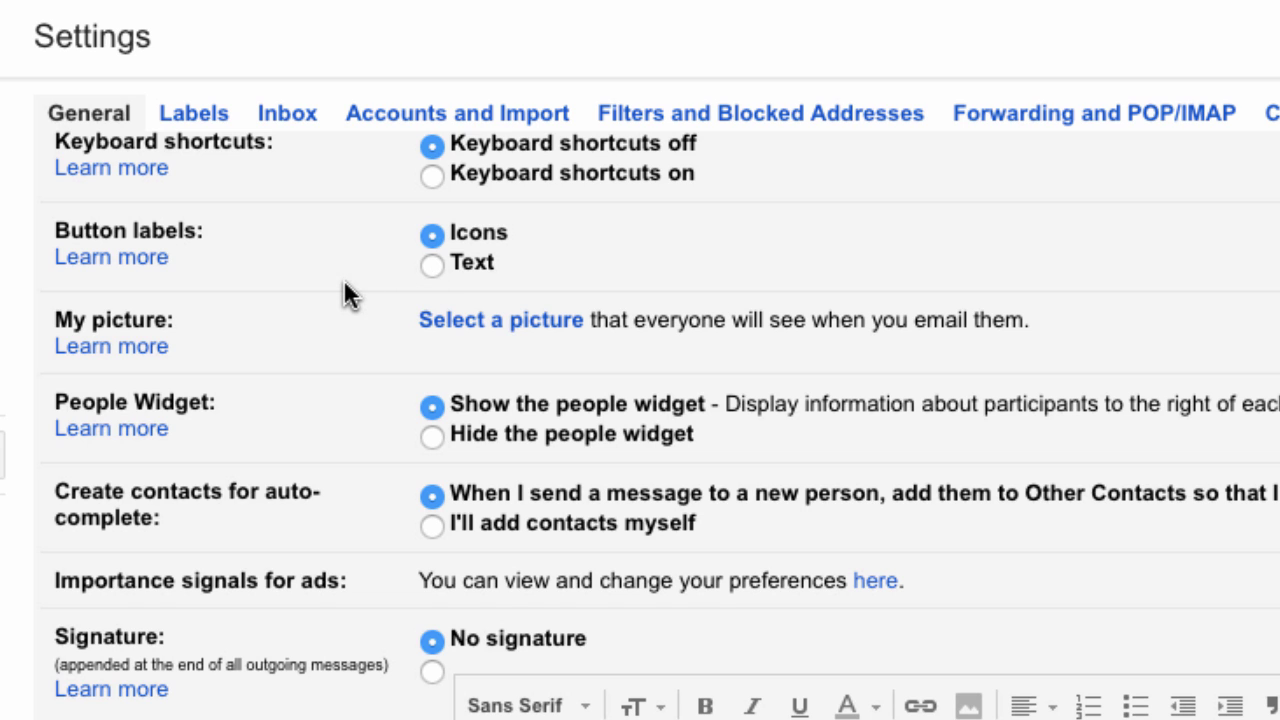
scroll(343, 279, "down", 1)
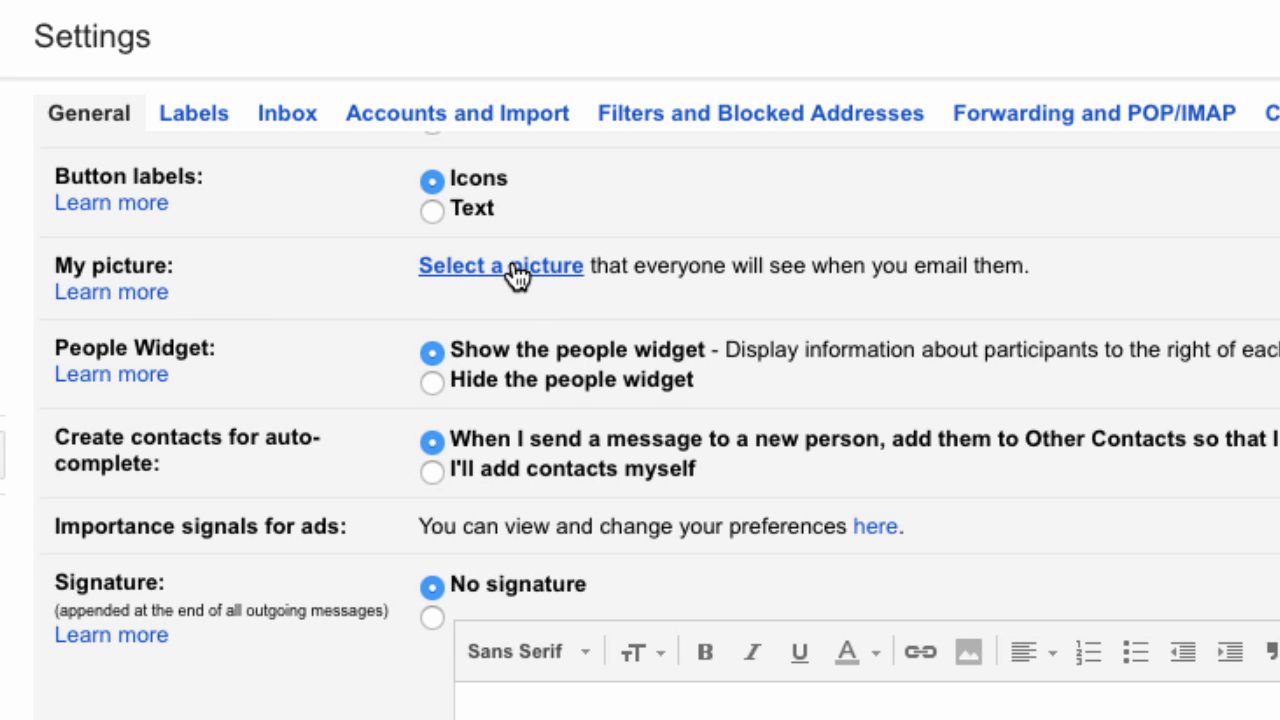
scroll(513, 272, "down", 2)
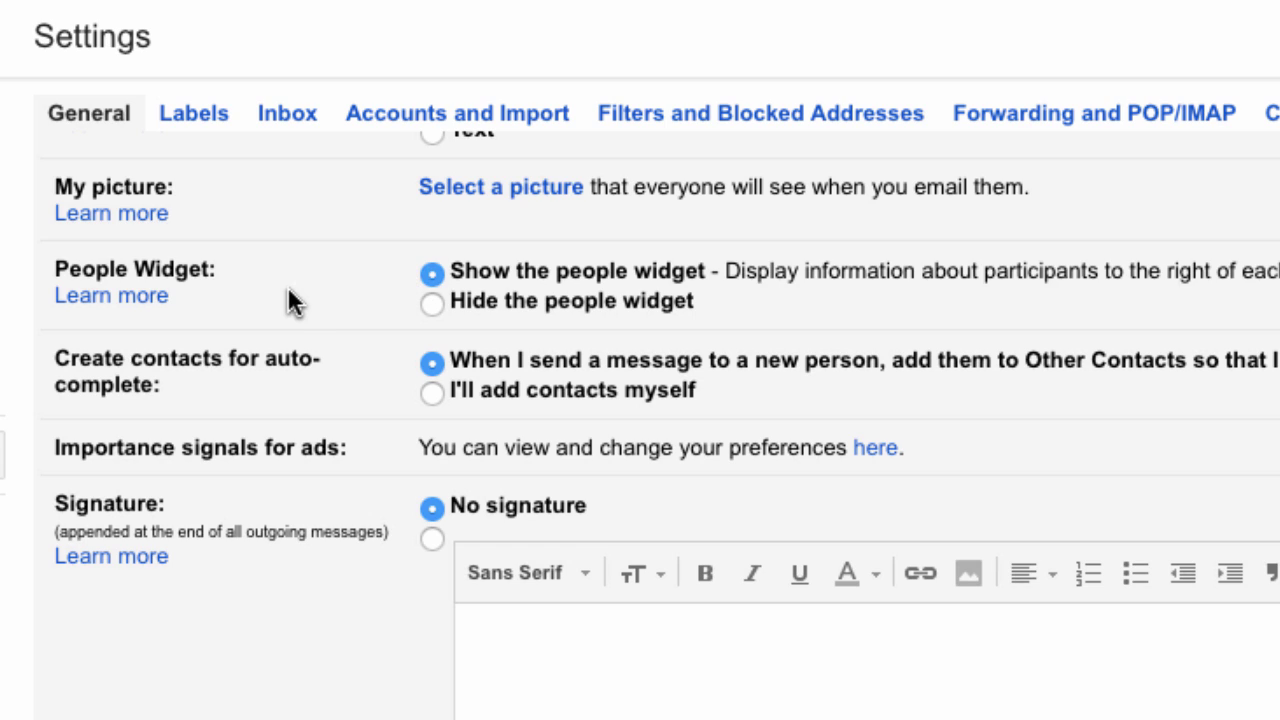
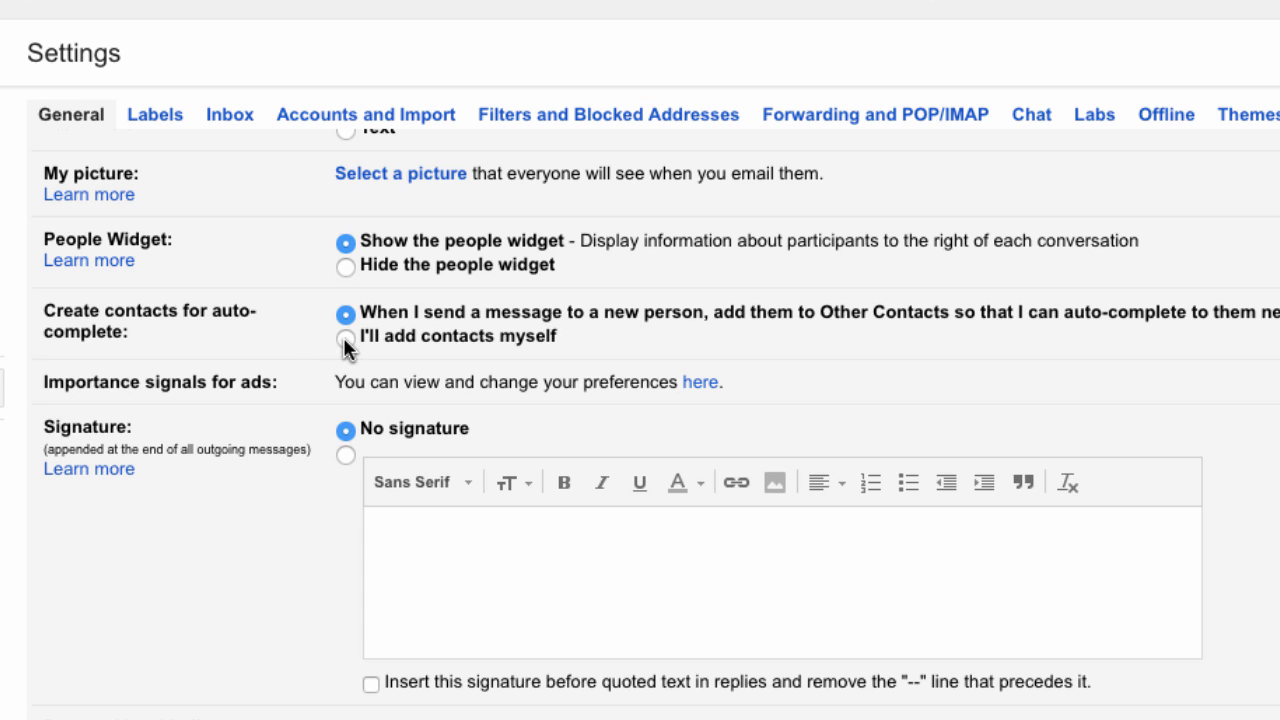
scroll(268, 347, "down", 1)
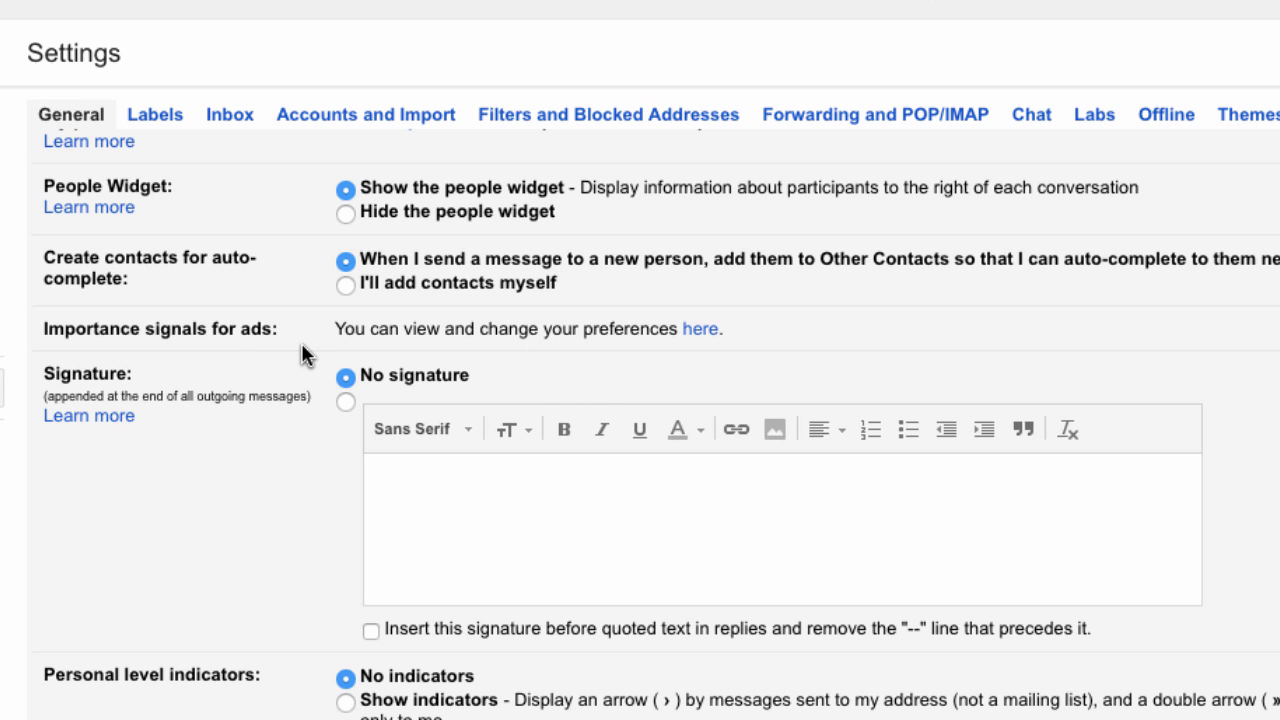
scroll(305, 355, "down", 2)
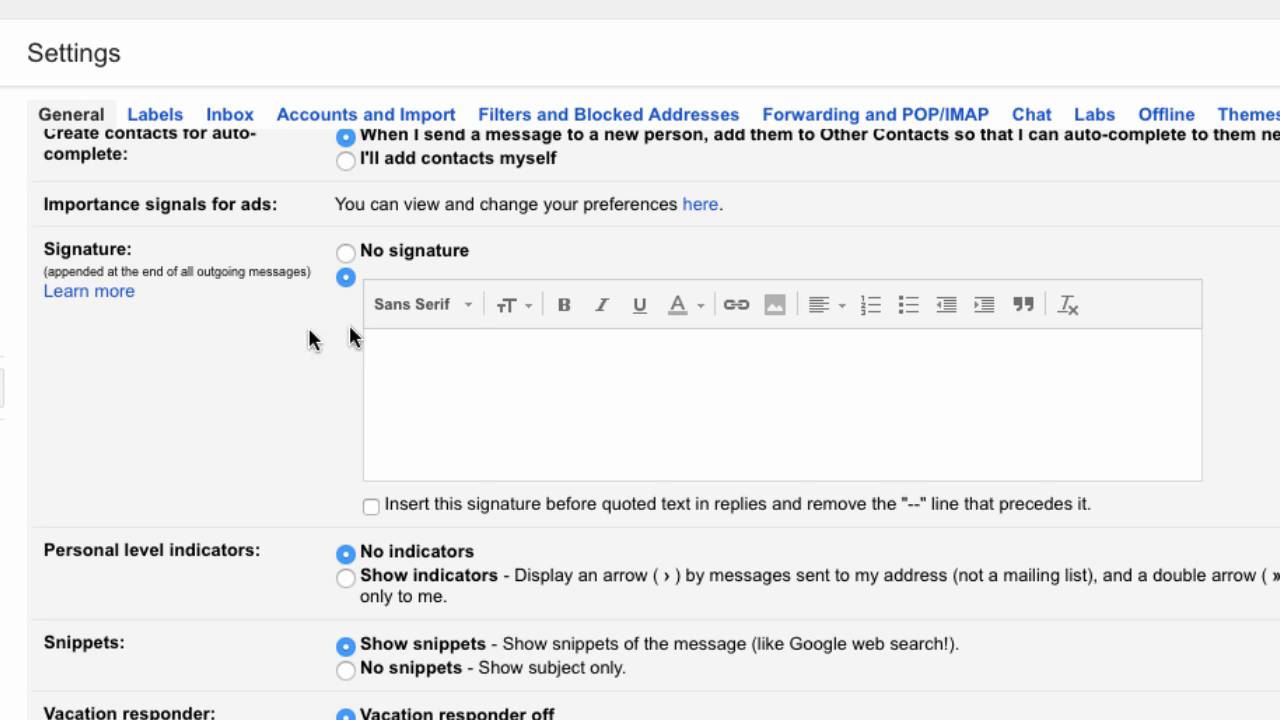
left_click(428, 347)
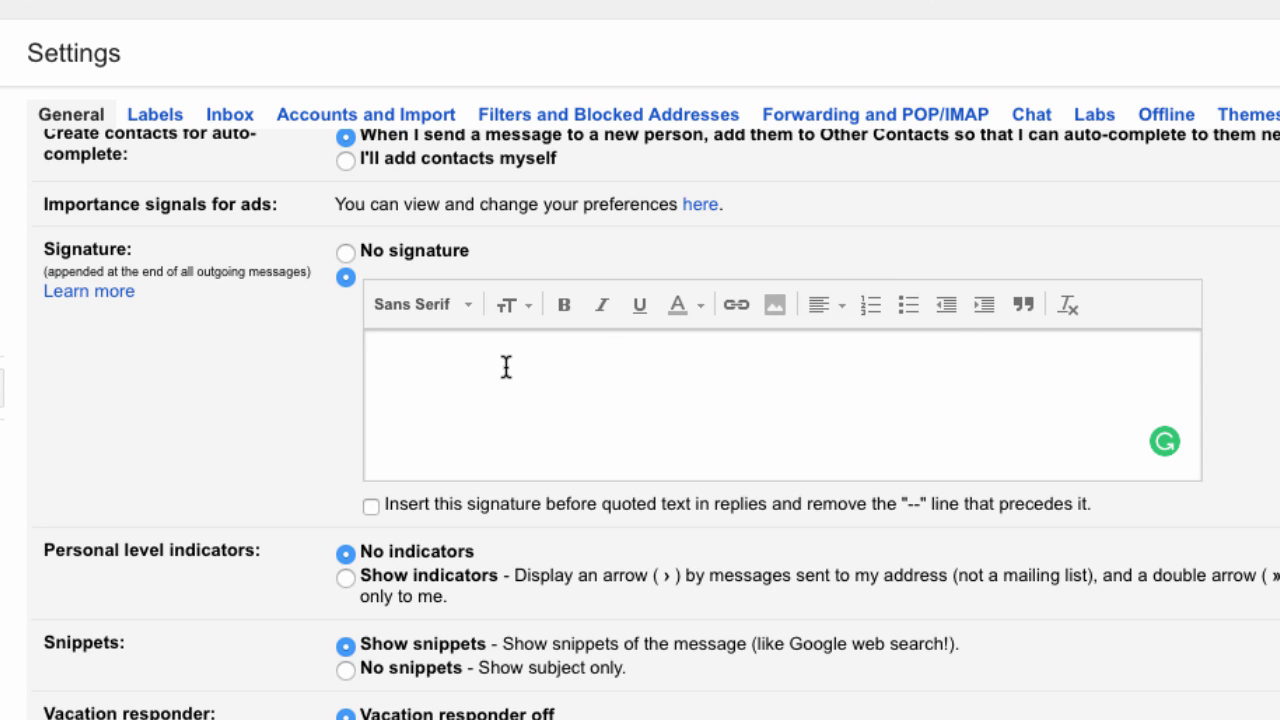
Set the message snippets option to No snippets, which shows the subject only.
scroll(182, 443, "down", 2)
scroll(182, 443, "down", 1)
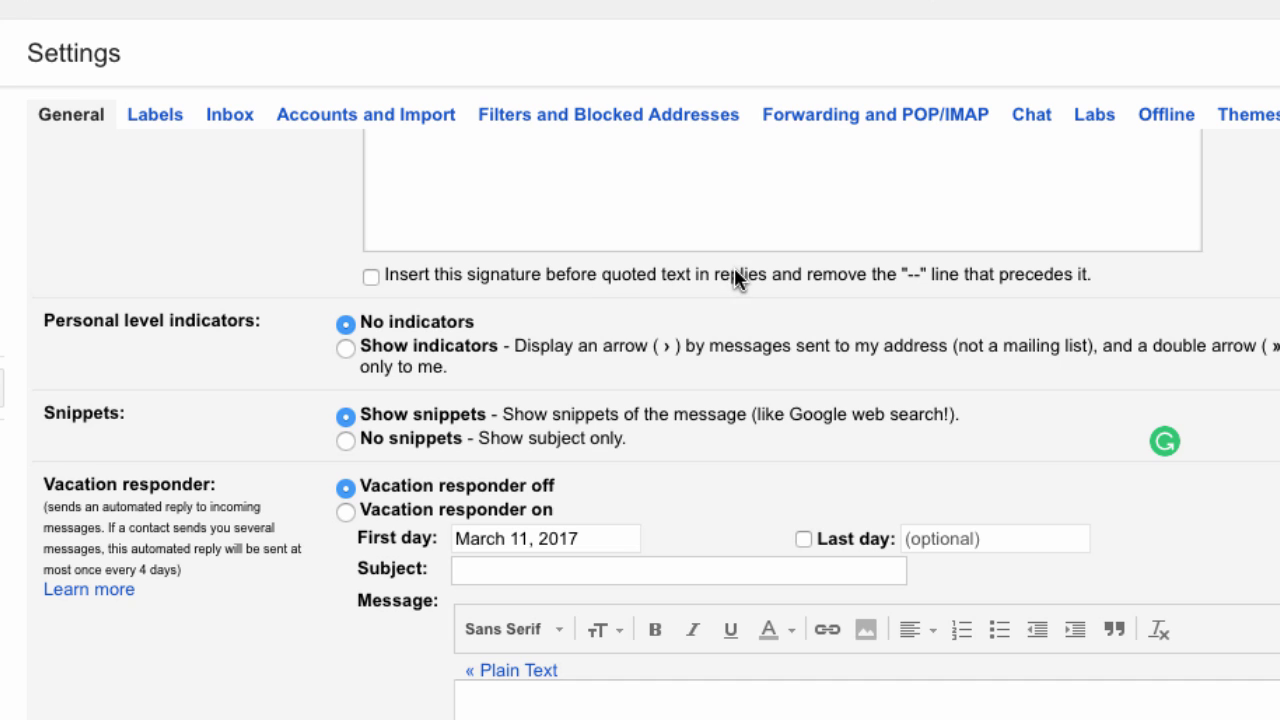
scroll(188, 310, "down", 1)
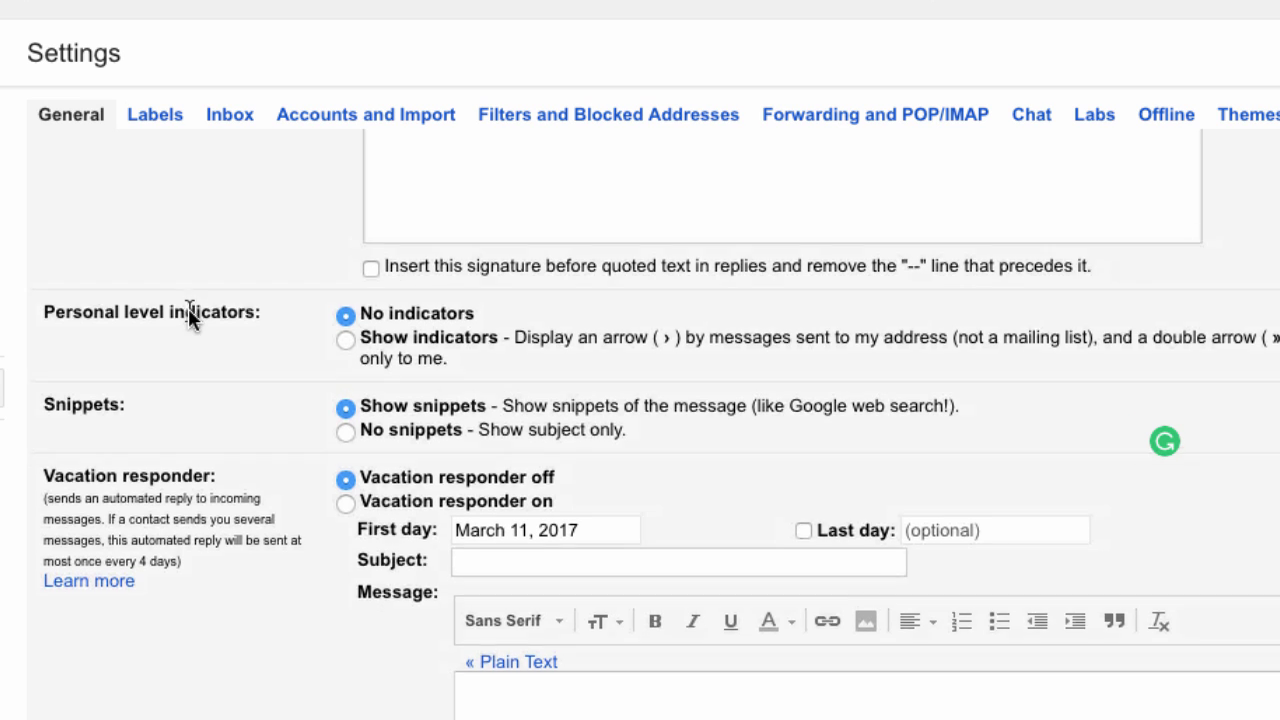
scroll(188, 308, "down", 1)
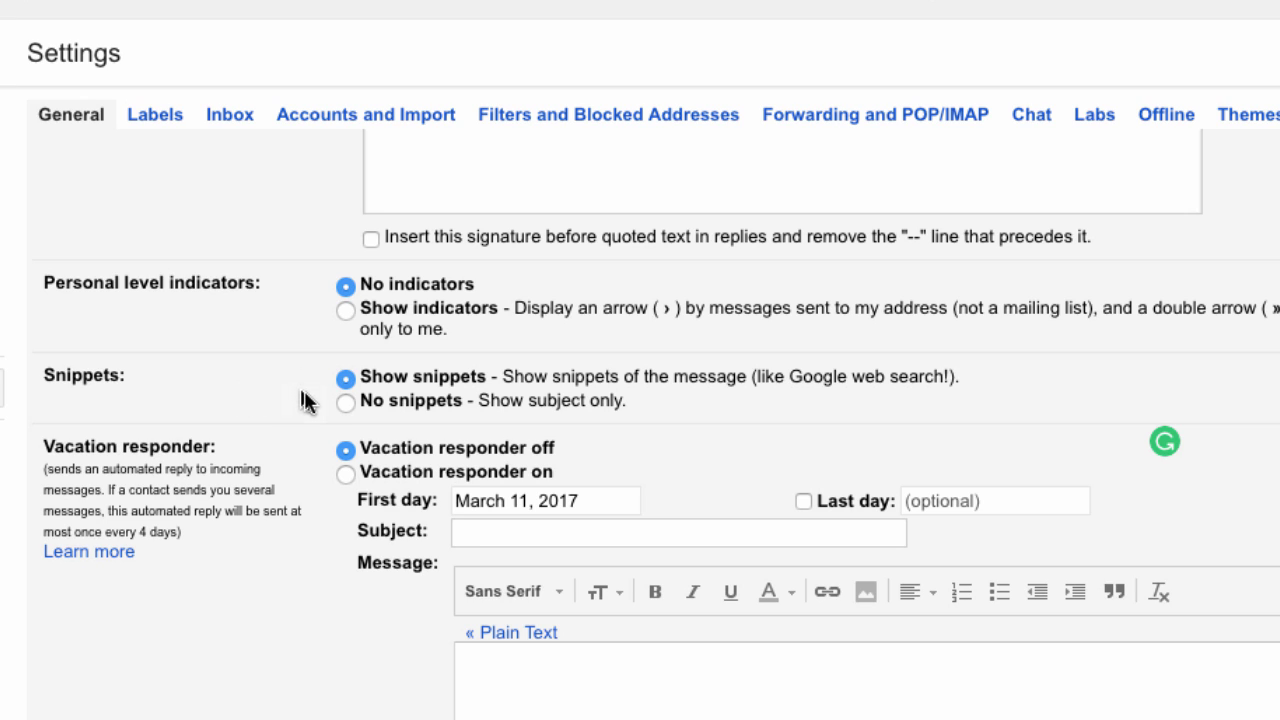
left_click(345, 403)
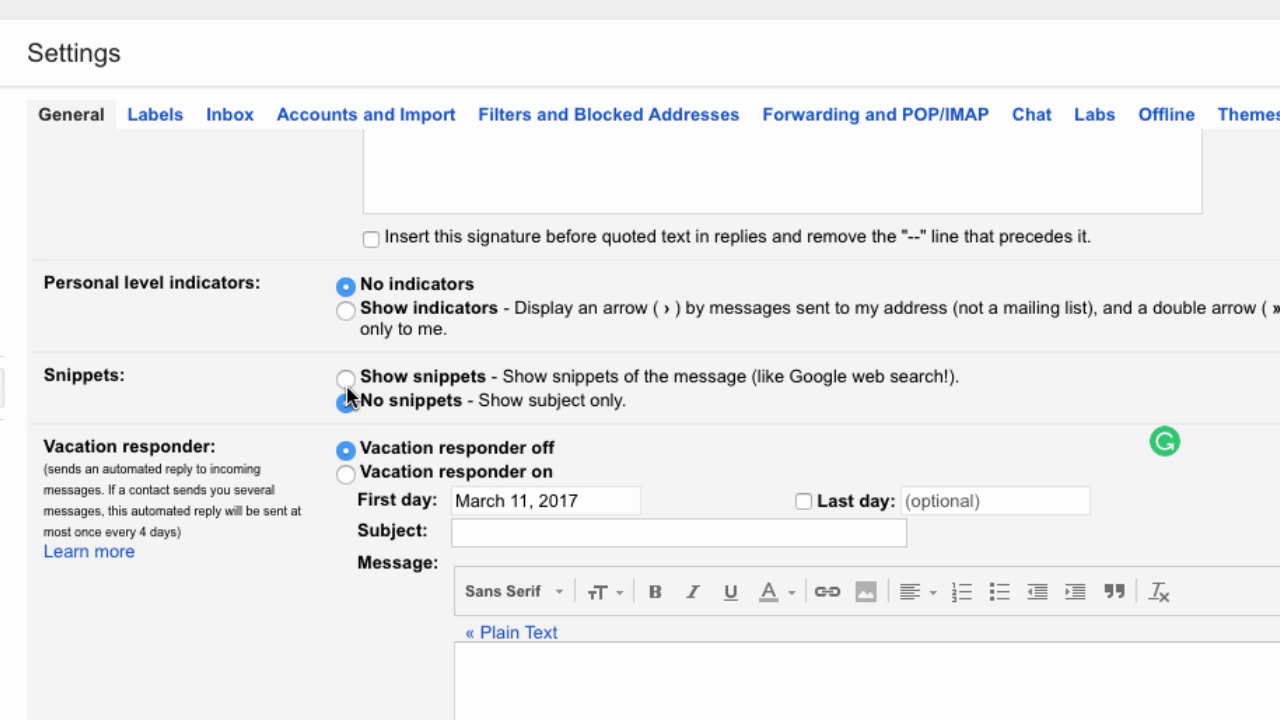
Set the message snippets option back to Show snippets and review the vacation responder settings.
left_click(345, 378)
scroll(108, 582, "down", 3)
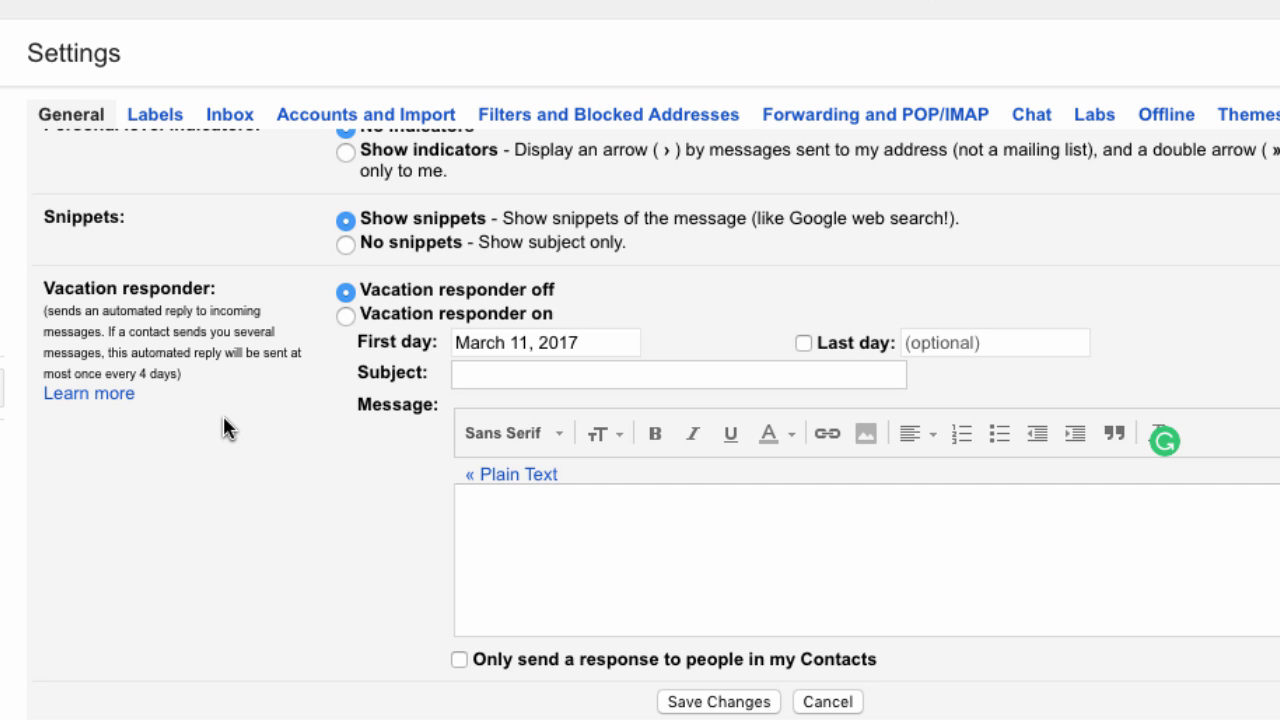
scroll(223, 416, "down", 1)
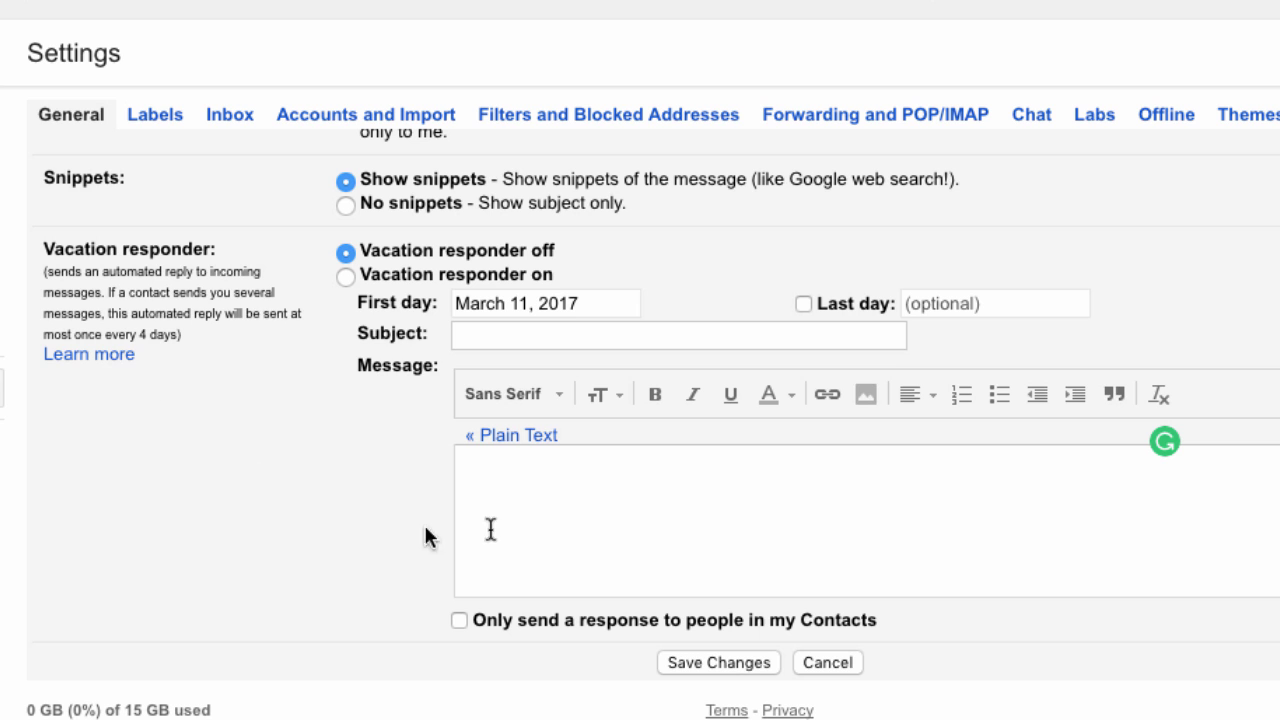
scroll(594, 546, "down", 1)
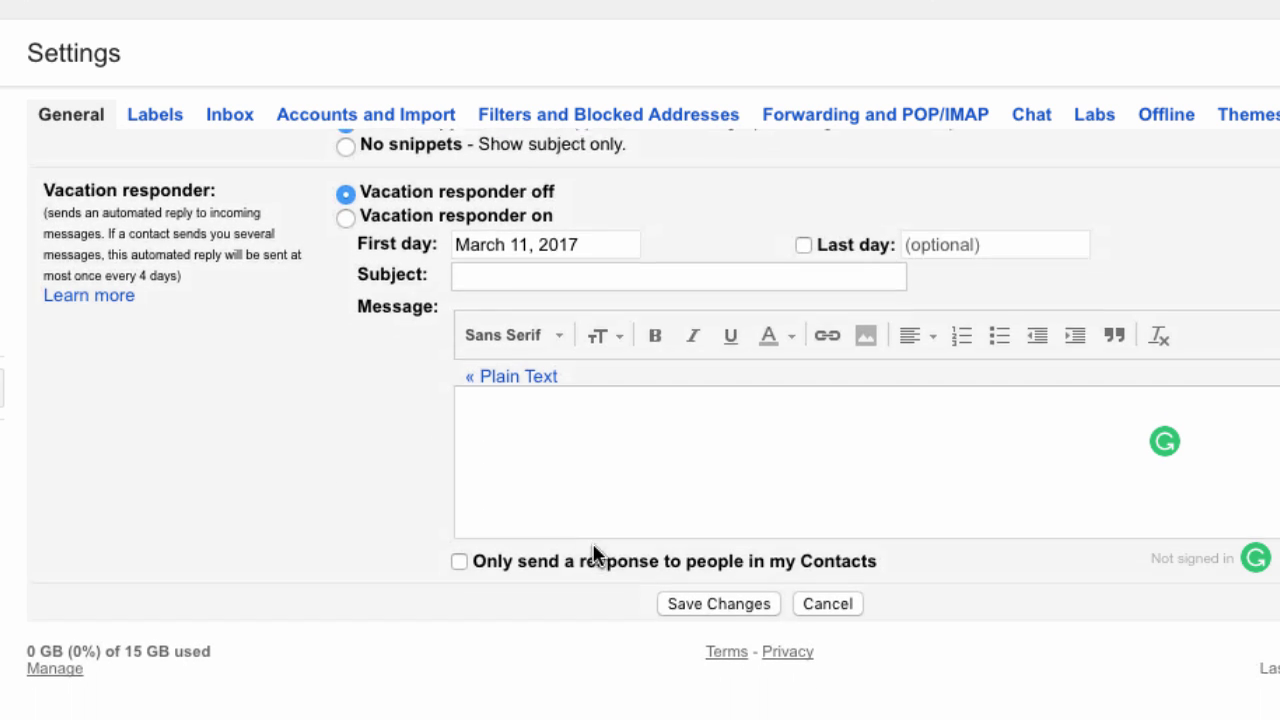
scroll(594, 546, "up", 3)
scroll(594, 546, "up", 2)
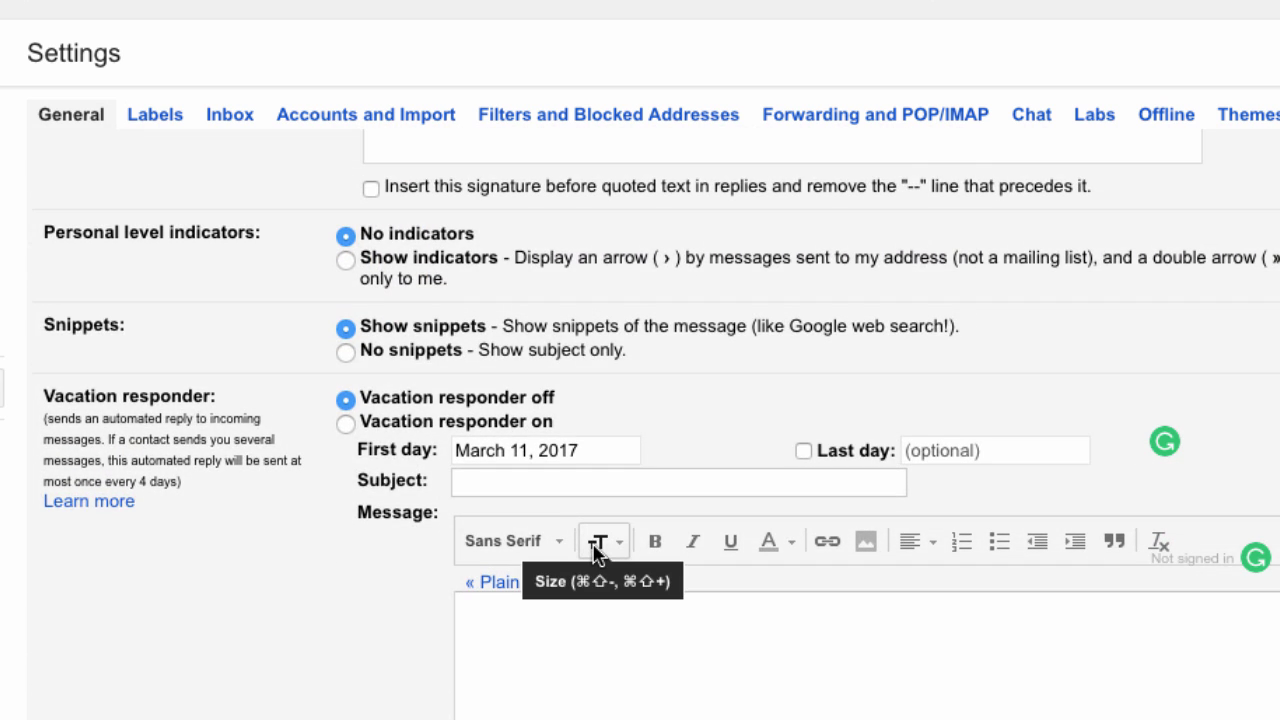
scroll(594, 548, "down", 2)
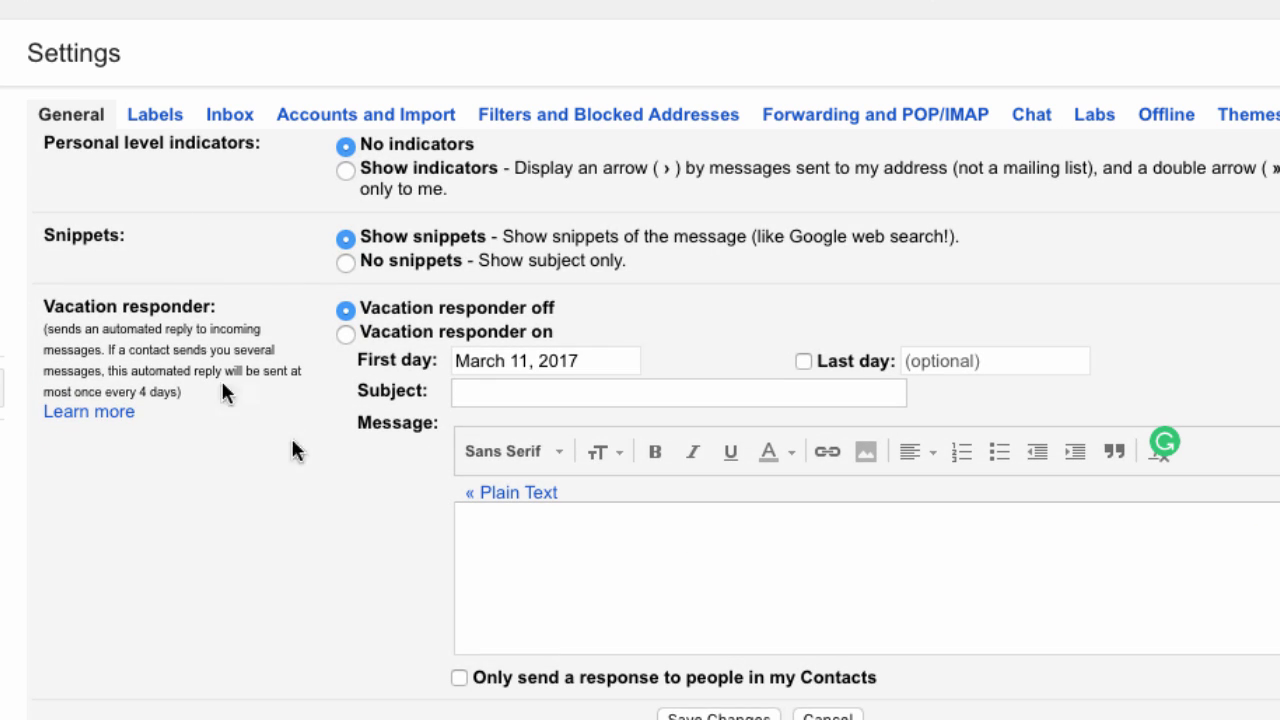
scroll(388, 492, "down", 1)
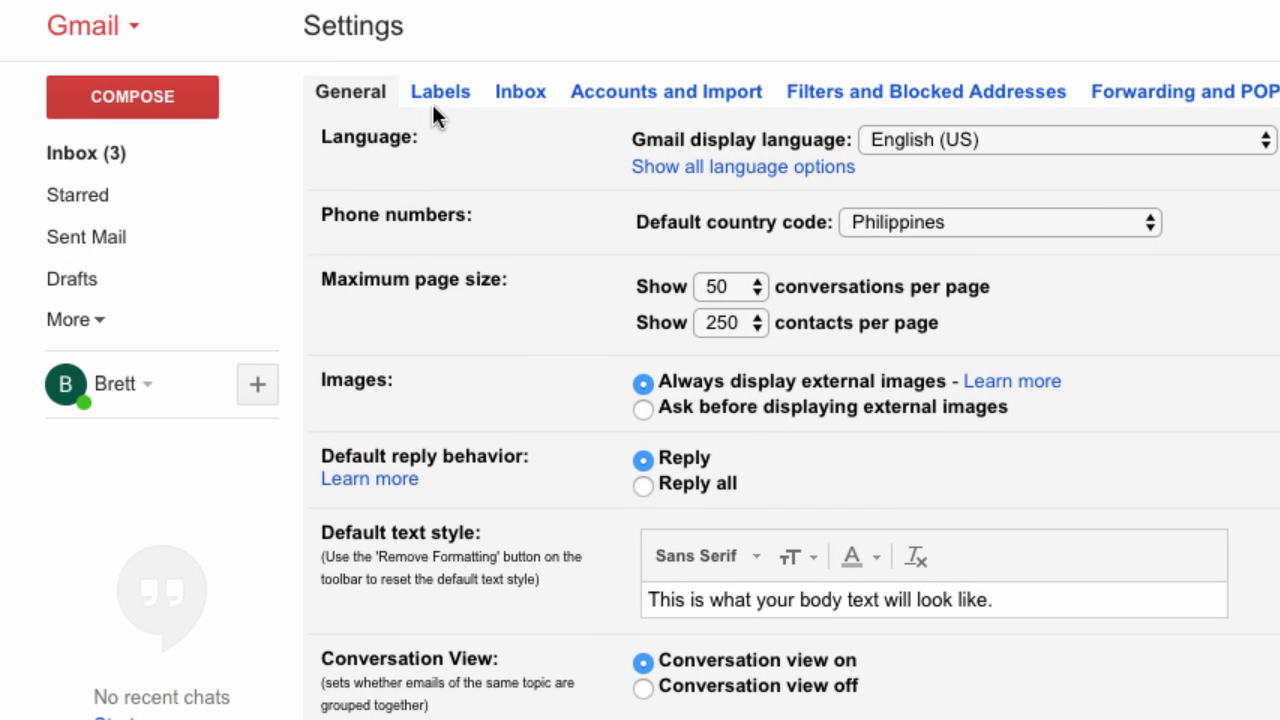
Open the Labels settings, expand the mailbox label list, and review the show and hide options for system labels and categories.
left_click(441, 88)
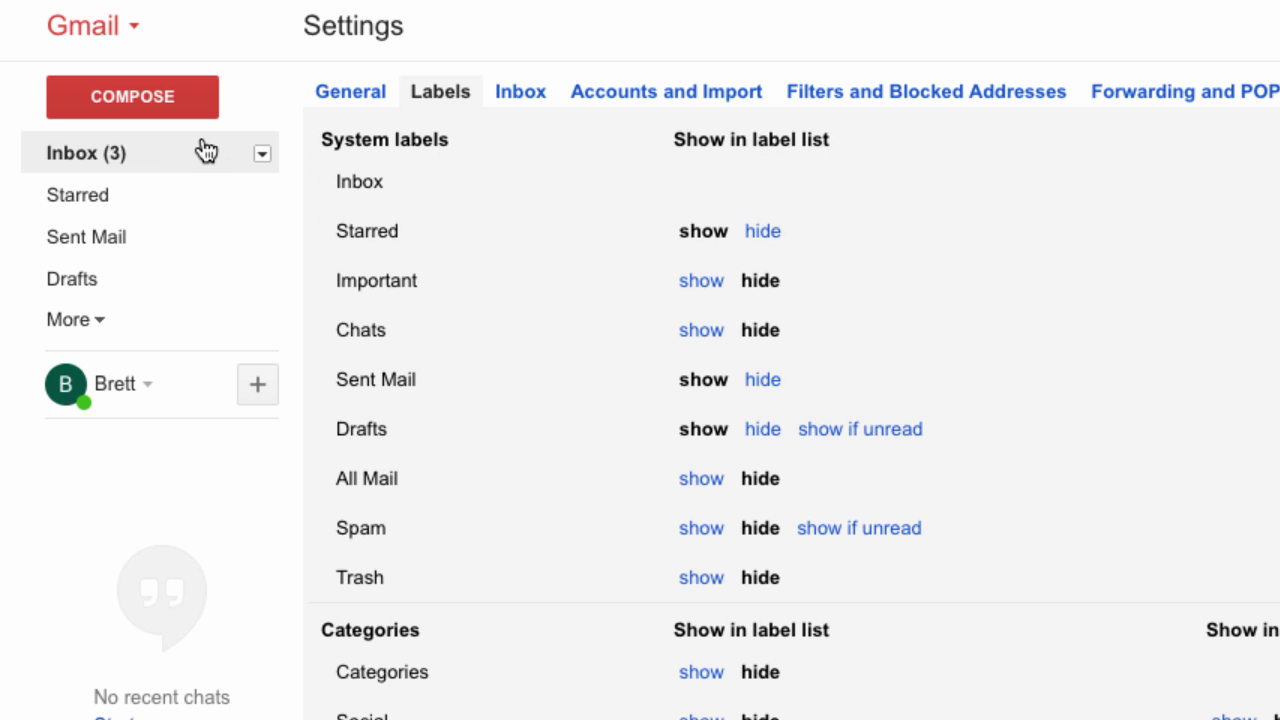
left_click(103, 326)
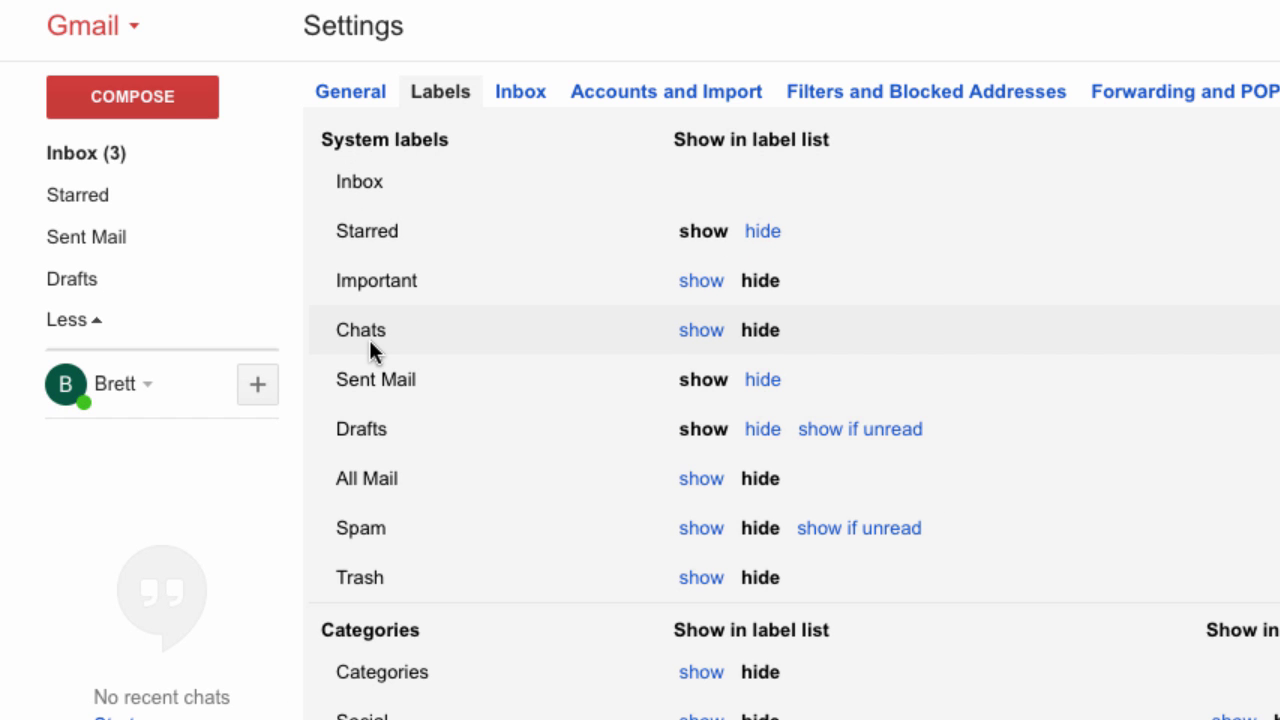
scroll(369, 340, "down", 3)
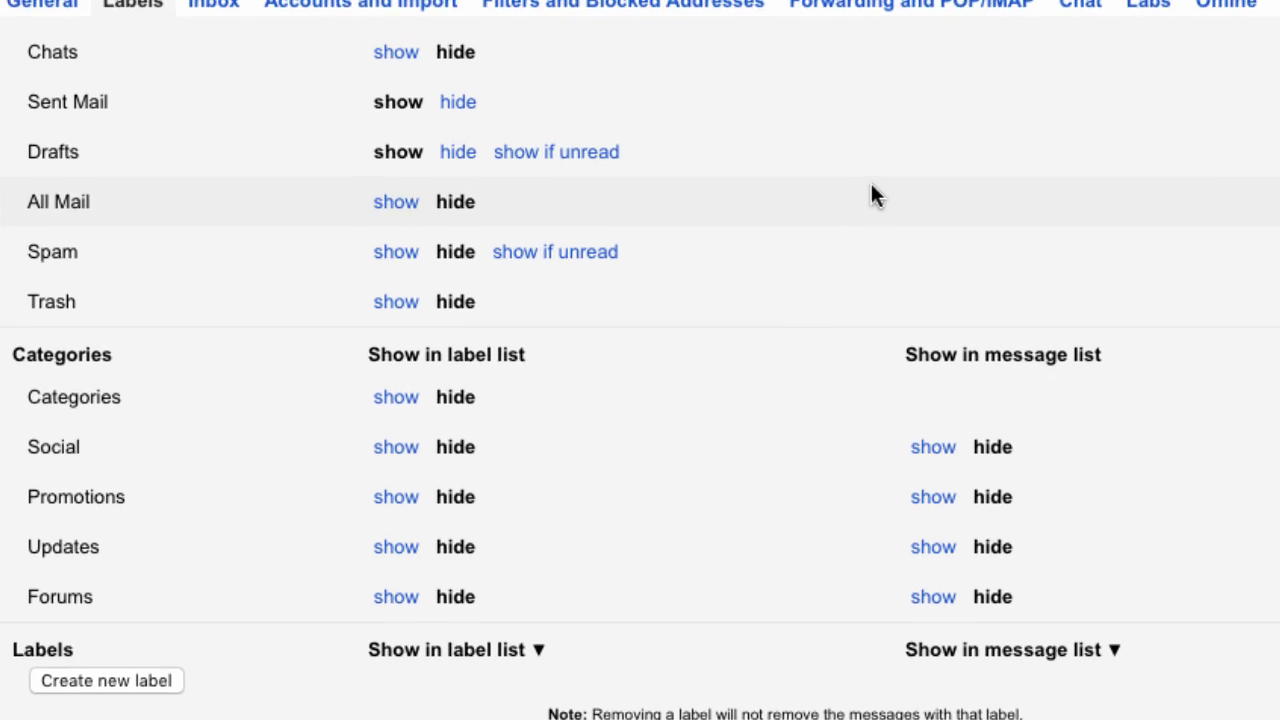
Open the inbox configuration, review the Social, Promotions, Updates and Forums categories, and save with only Primary enabled.
left_click(1172, 152)
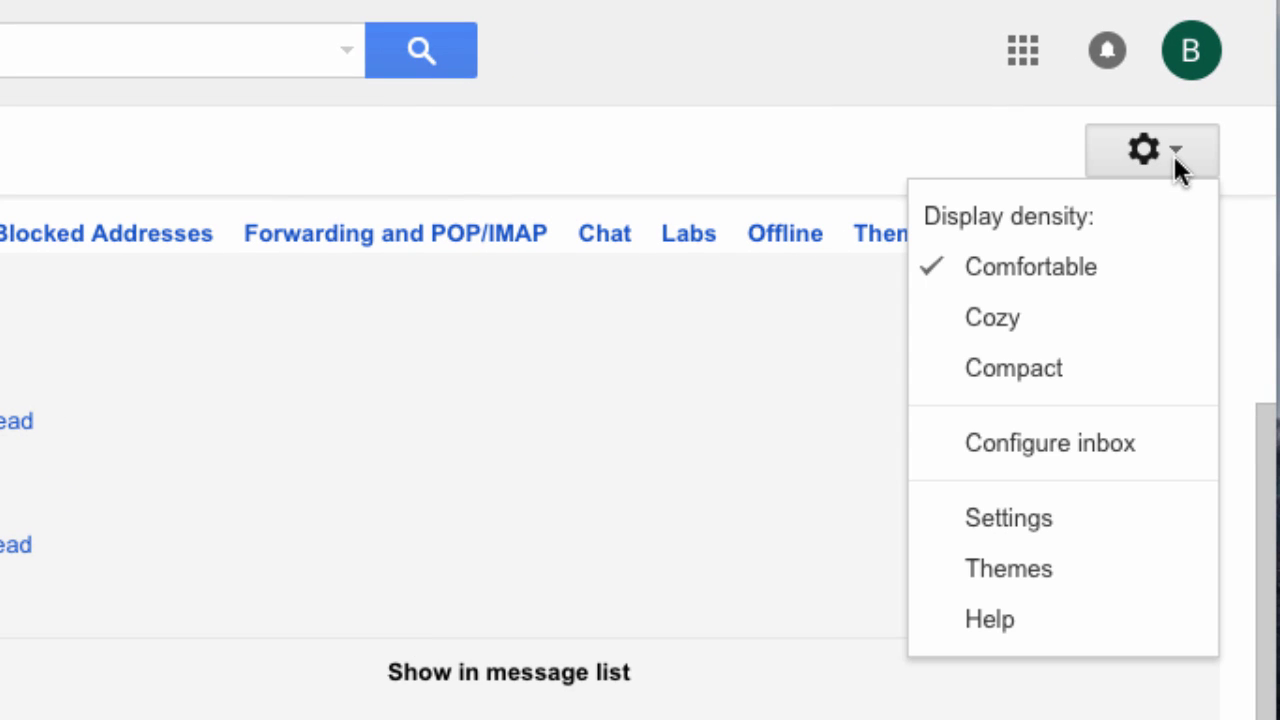
left_click(1010, 440)
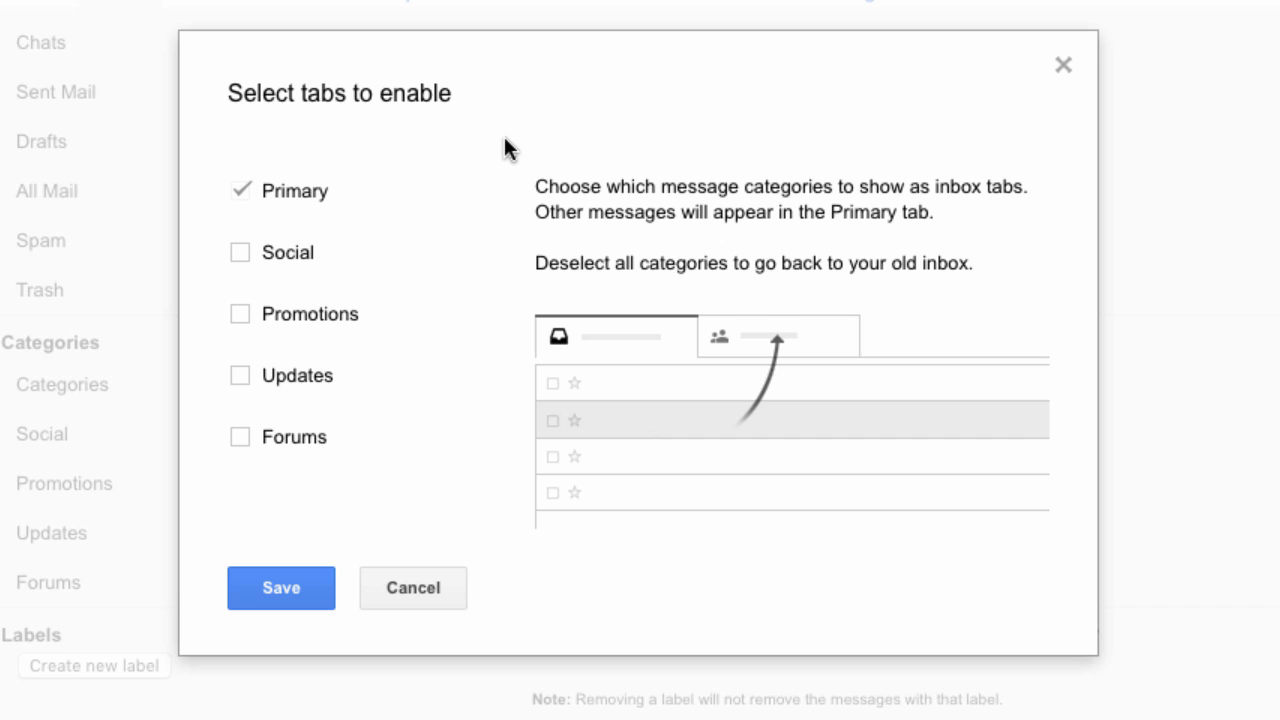
mouse_move(321, 232)
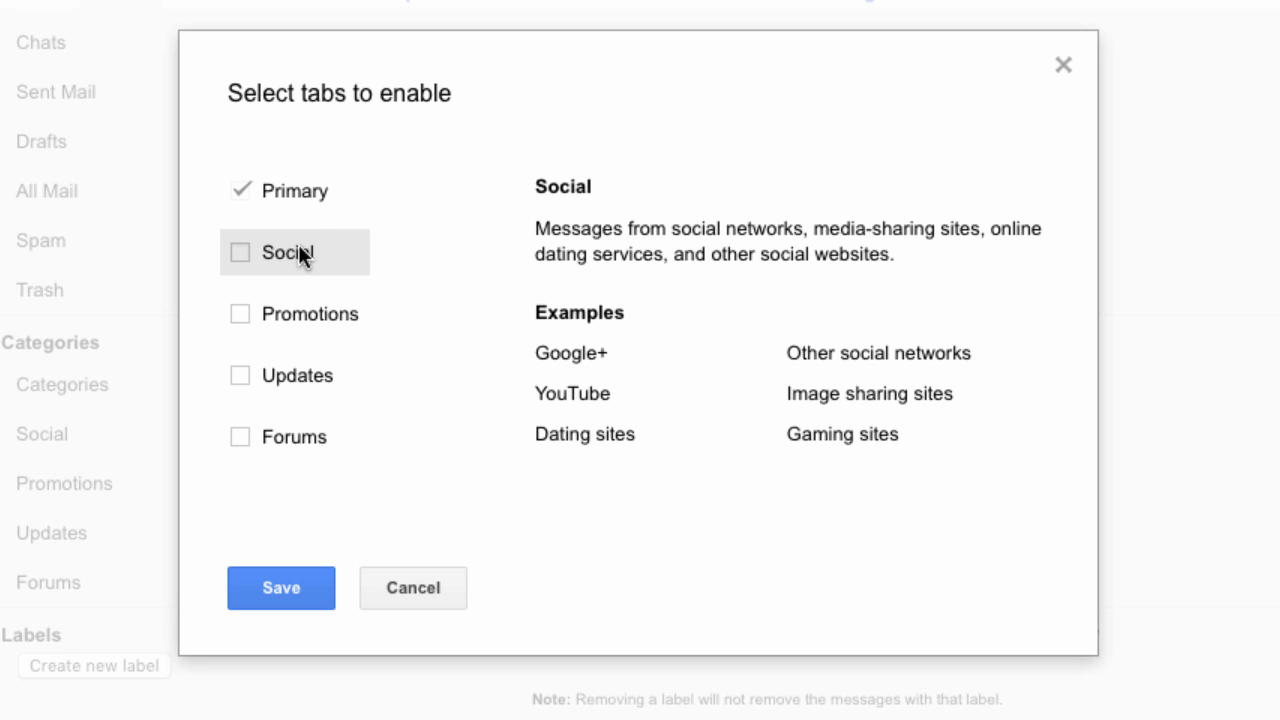
mouse_move(297, 310)
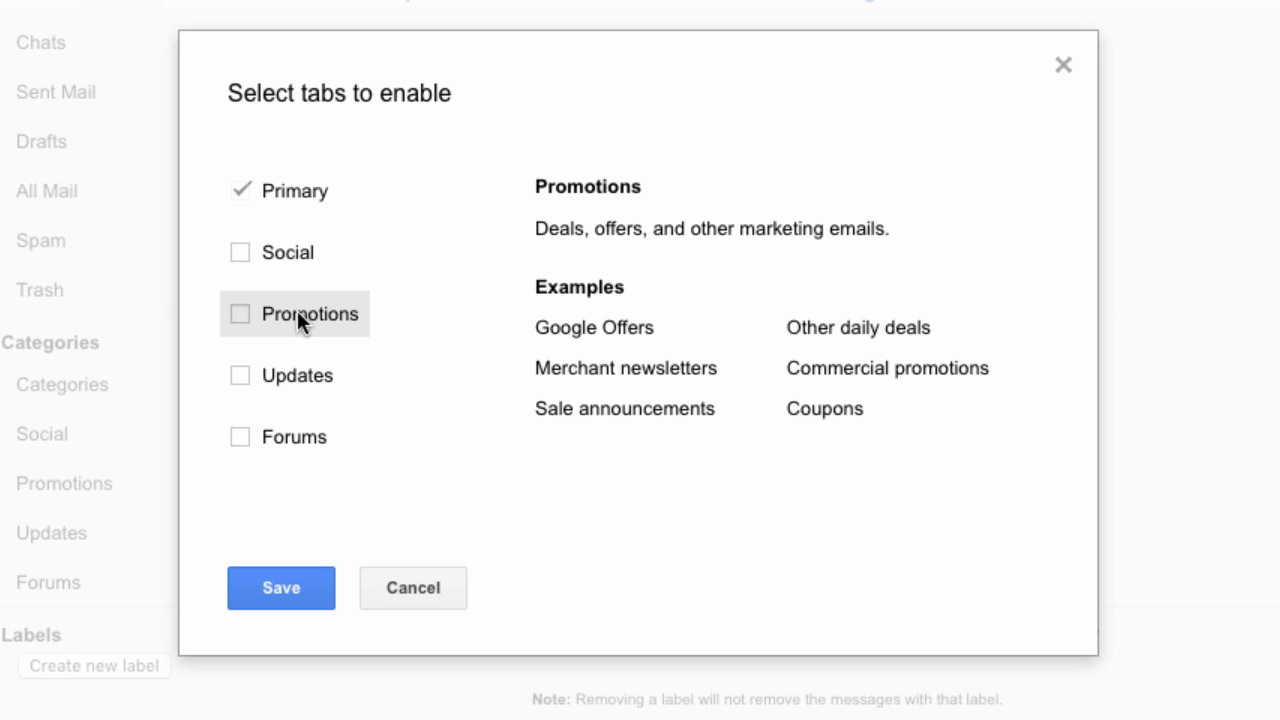
mouse_move(280, 376)
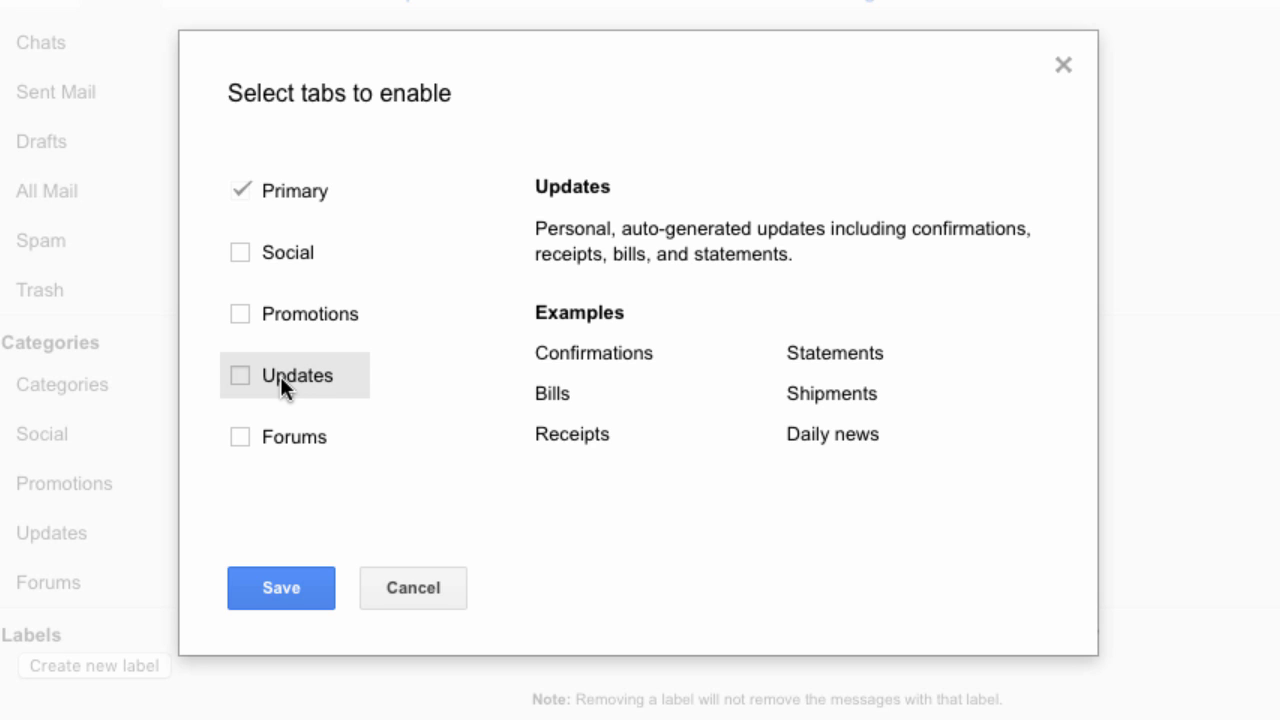
mouse_move(284, 424)
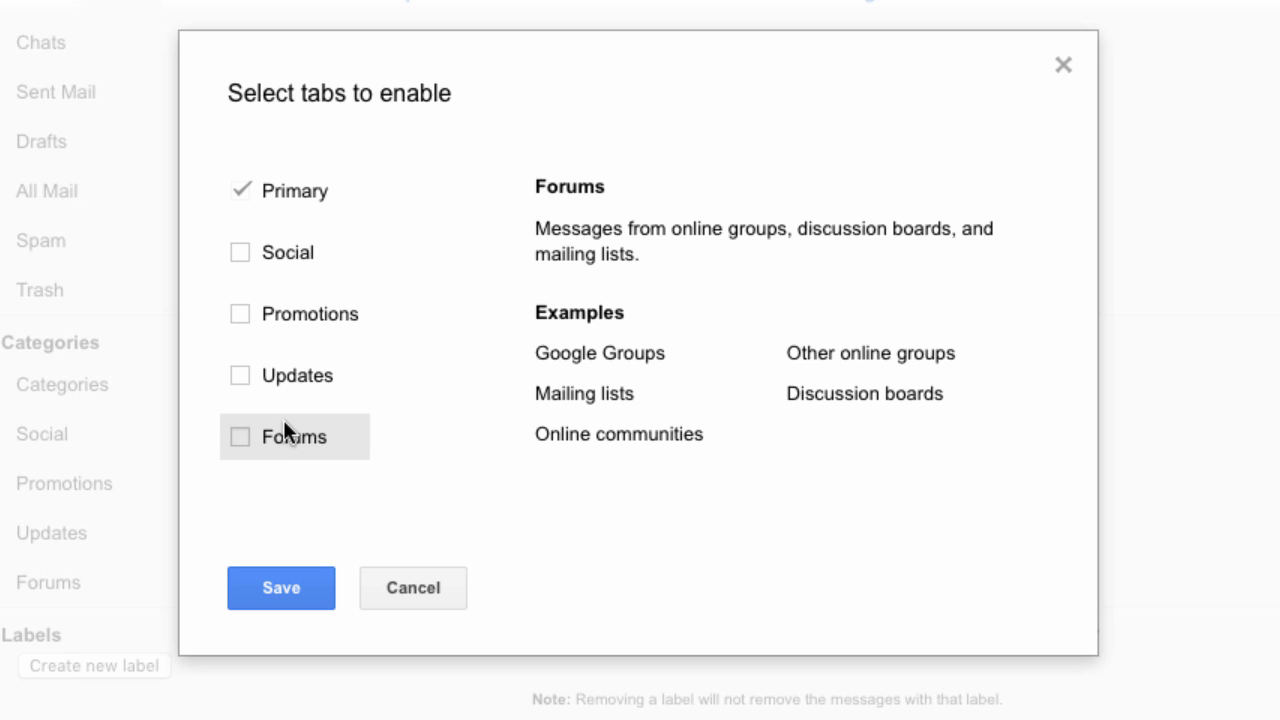
mouse_move(285, 204)
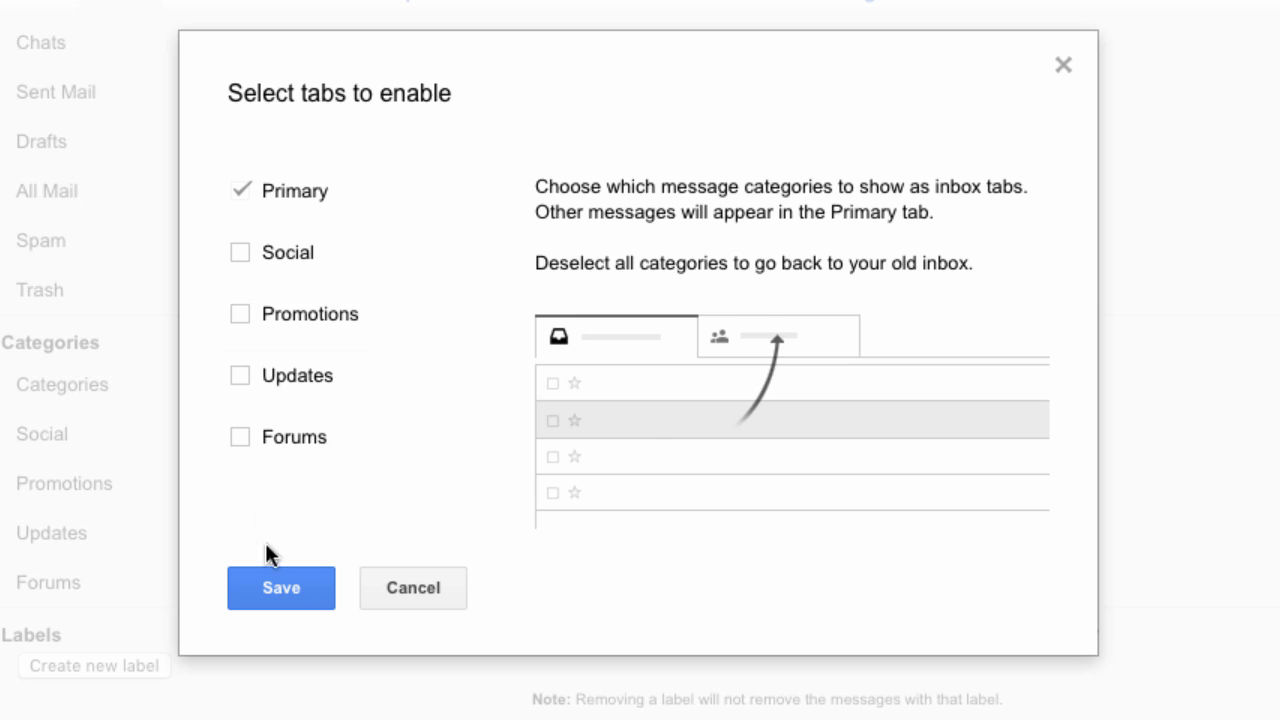
left_click(293, 597)
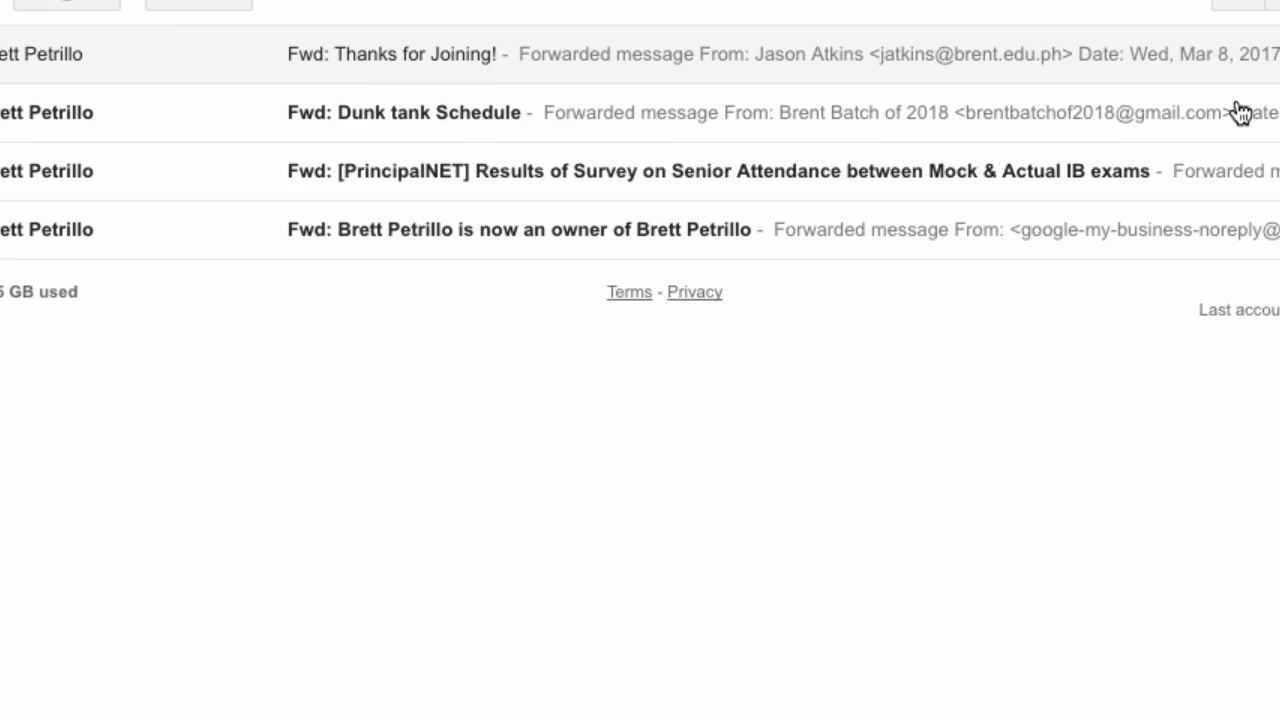
Reopen the Labels settings and go to the custom labels section below the categories.
left_click(1196, 129)
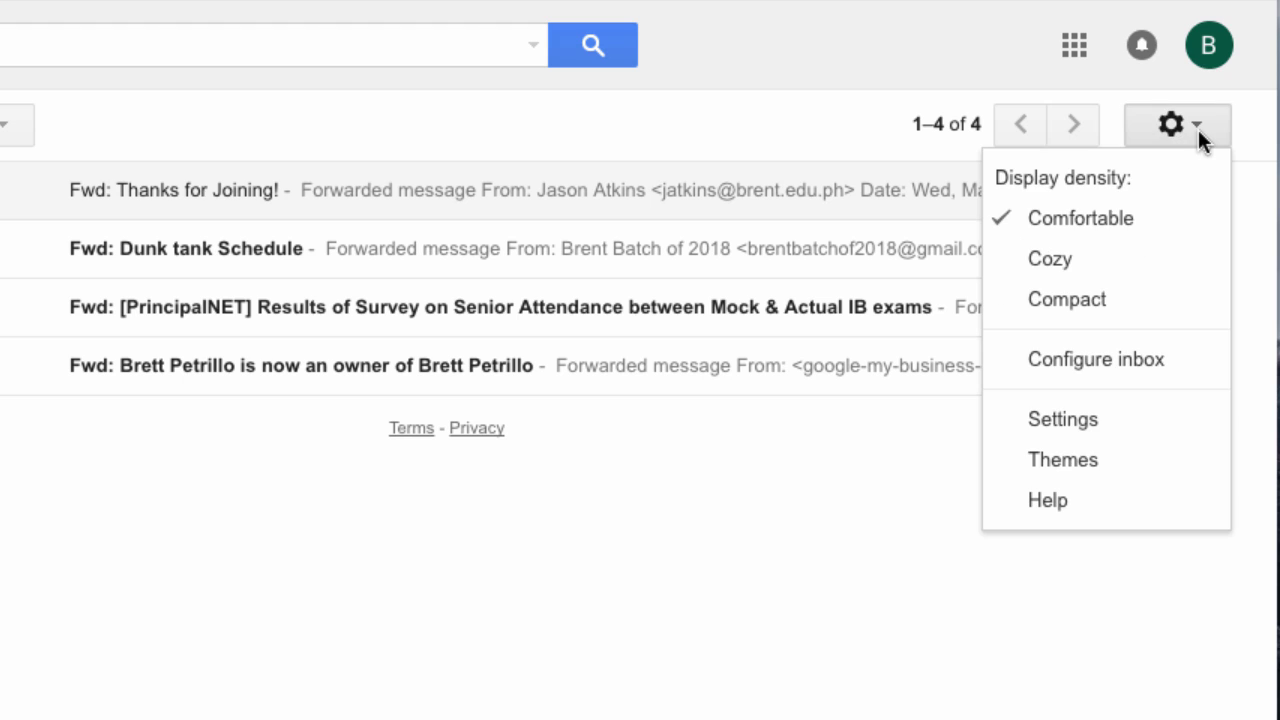
left_click(1058, 419)
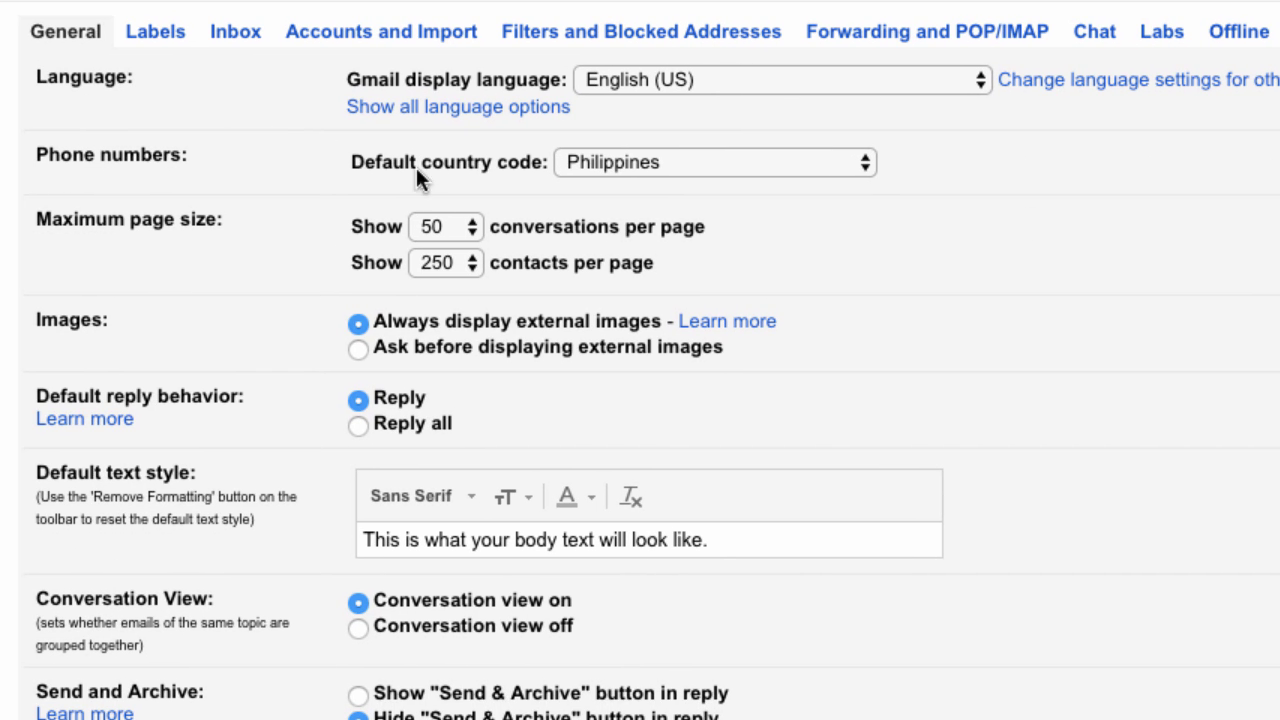
left_click(152, 36)
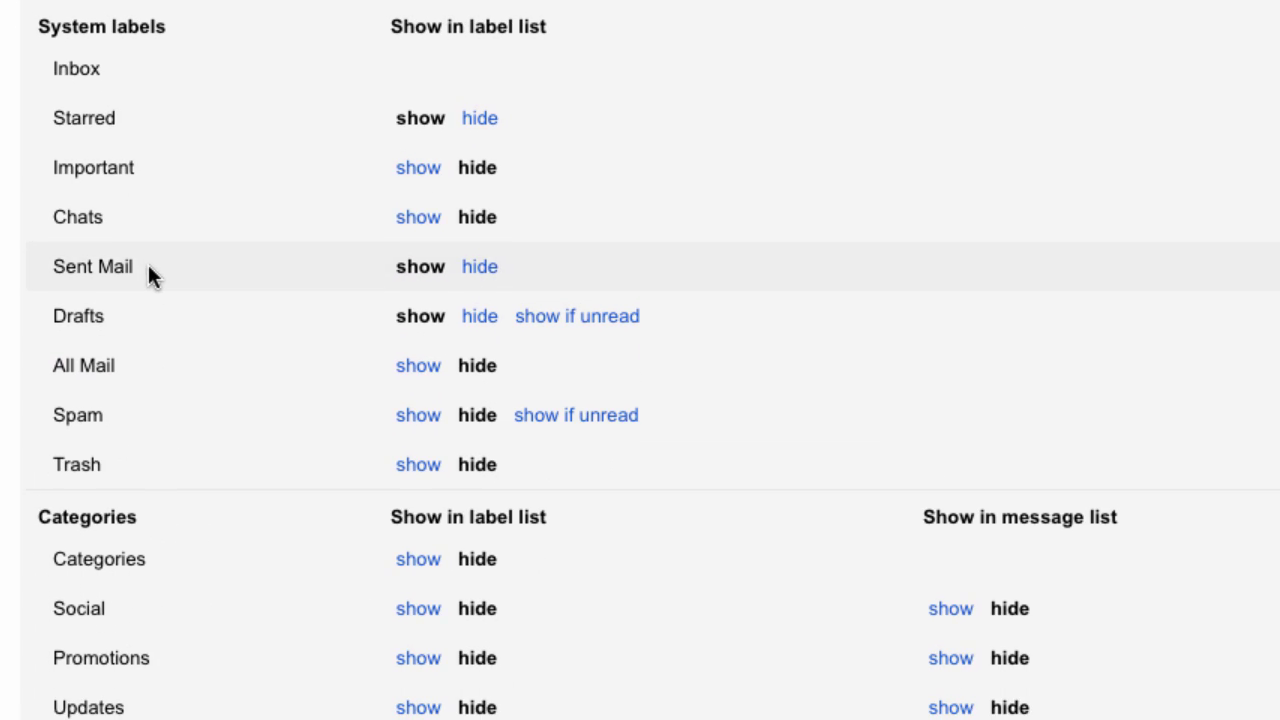
scroll(153, 312, "down", 4)
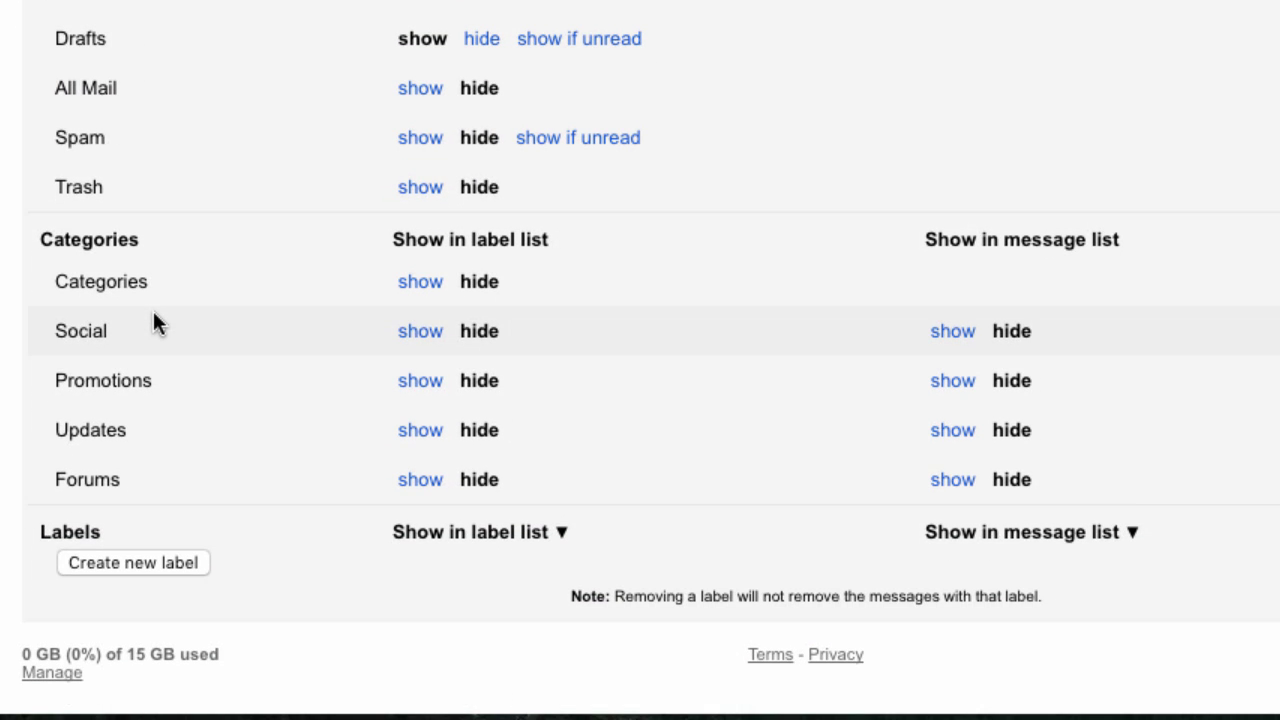
scroll(153, 311, "down", 2)
scroll(153, 322, "down", 2)
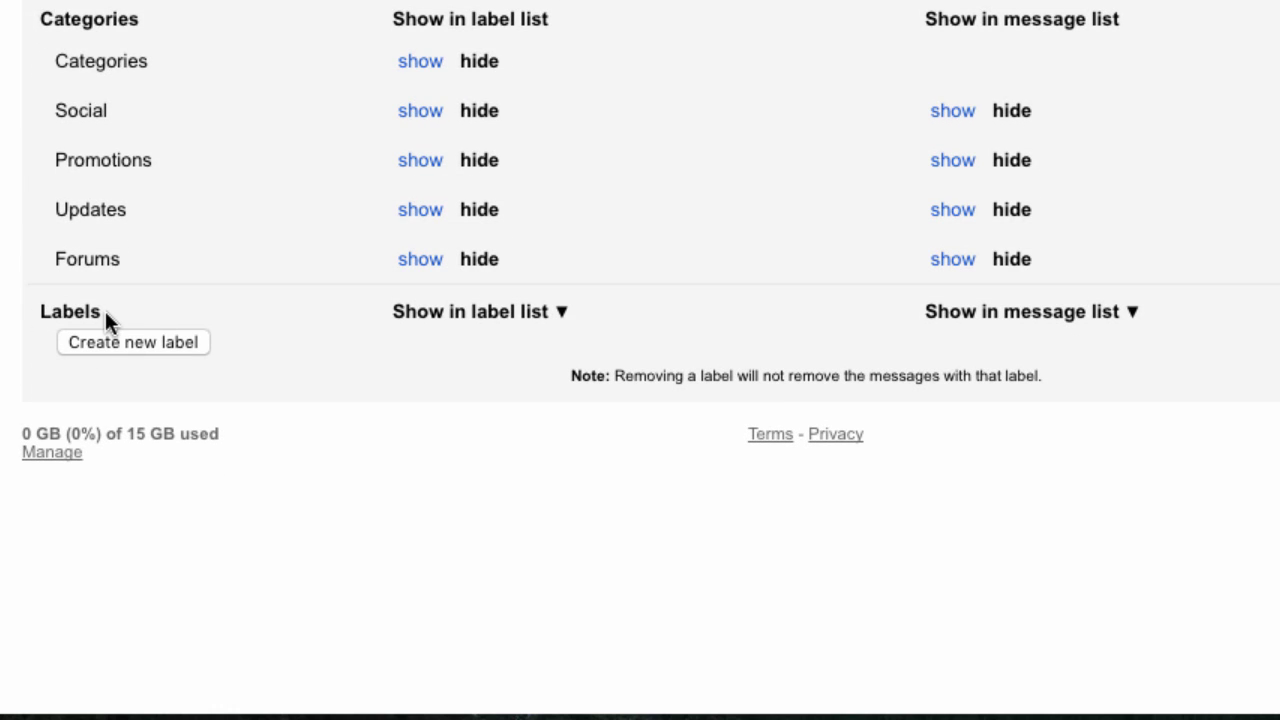
scroll(247, 300, "down", 1)
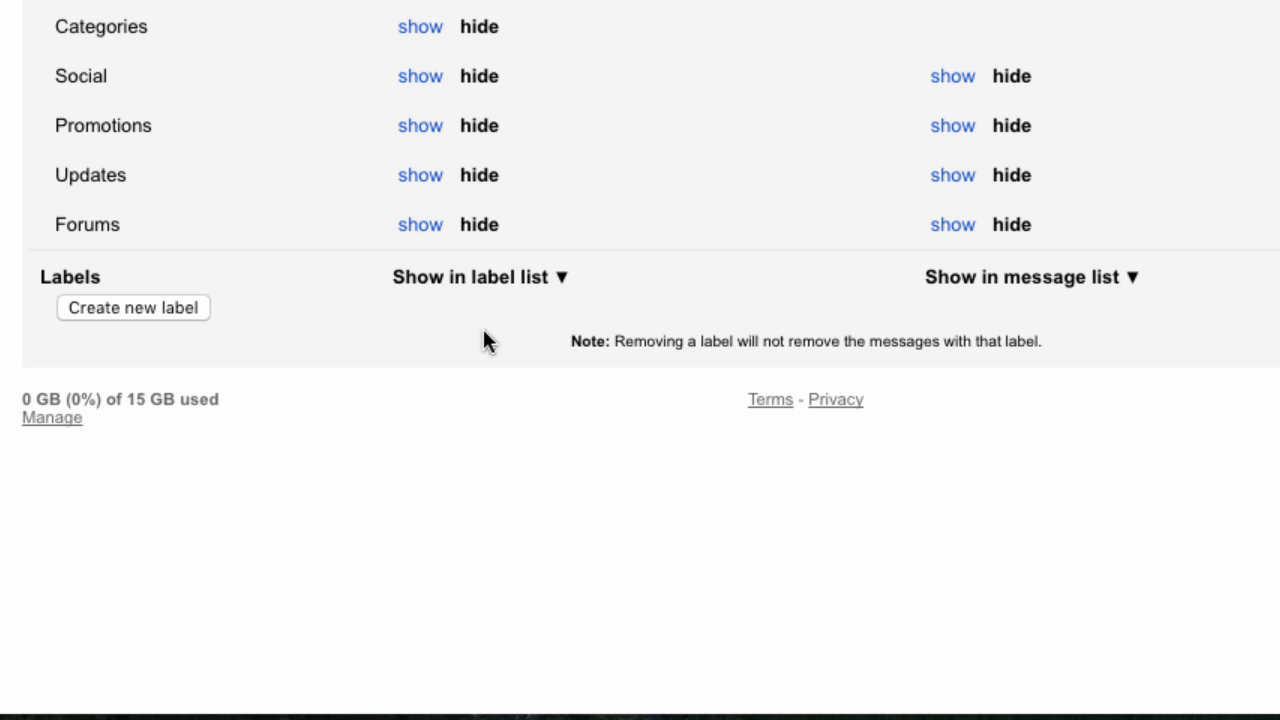
Create a new label named English Class without nesting it under a parent label.
left_click(114, 313)
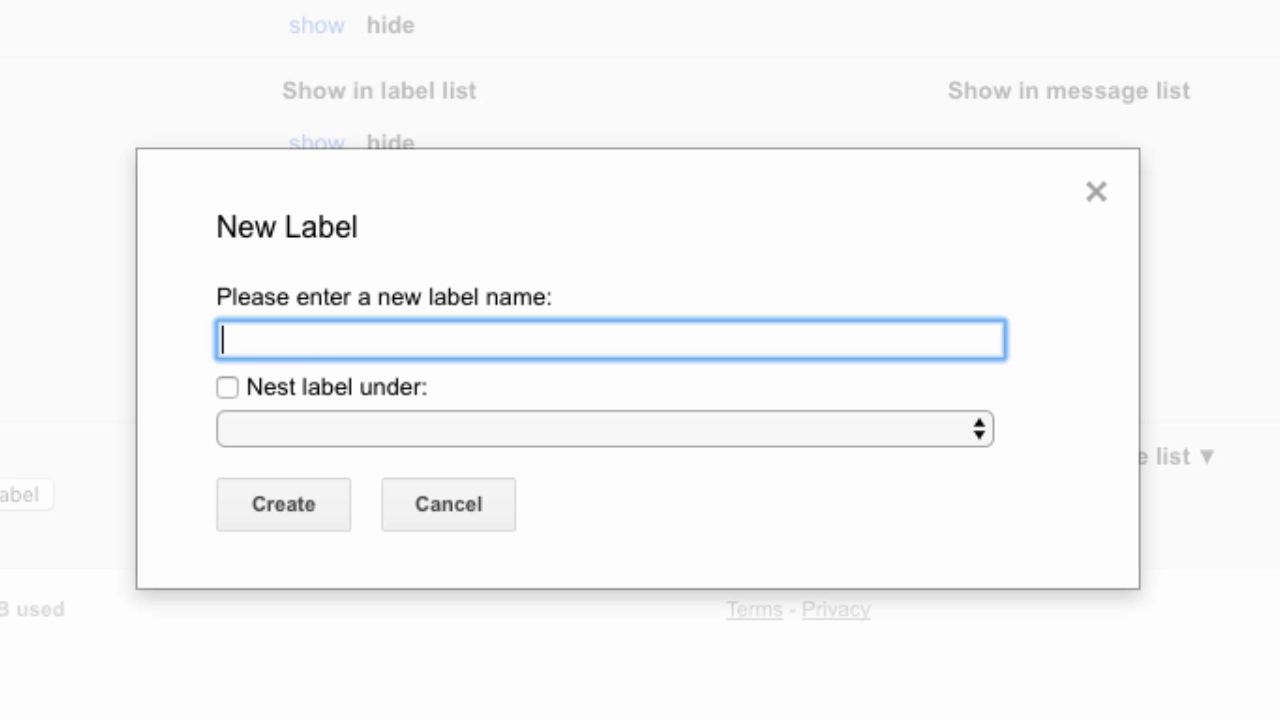
type("English Class")
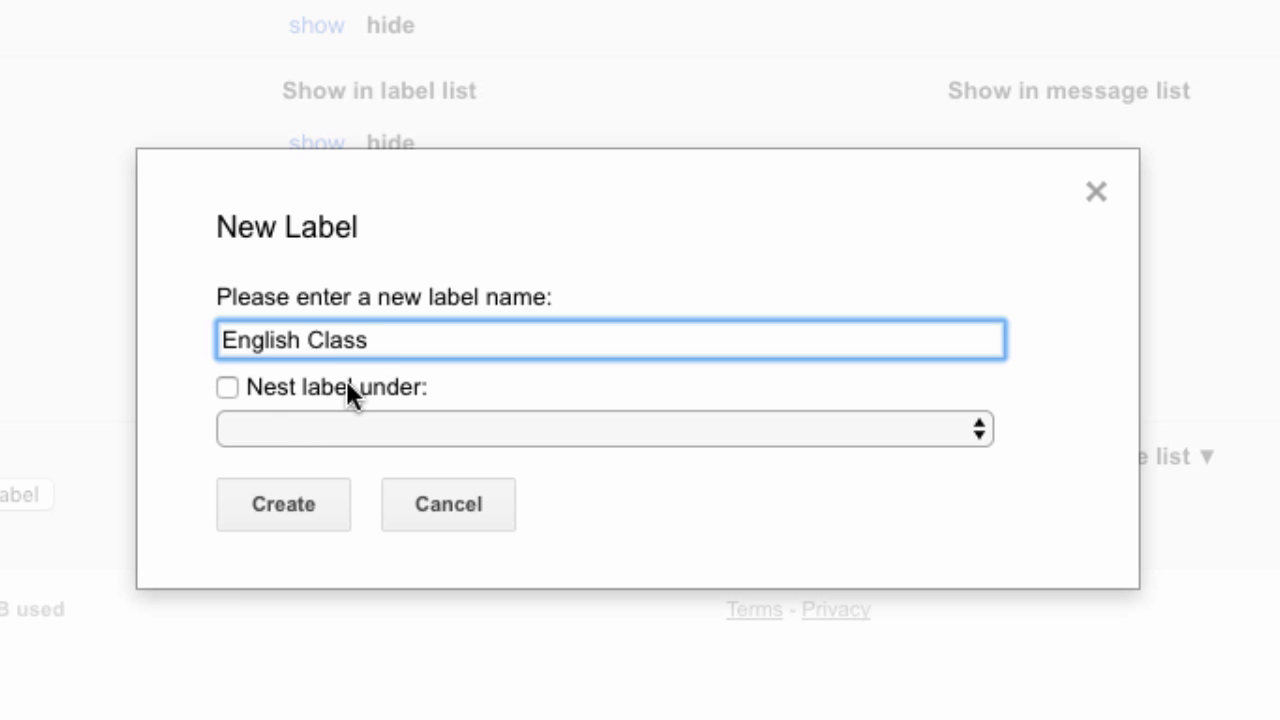
left_click(228, 386)
left_click(983, 427)
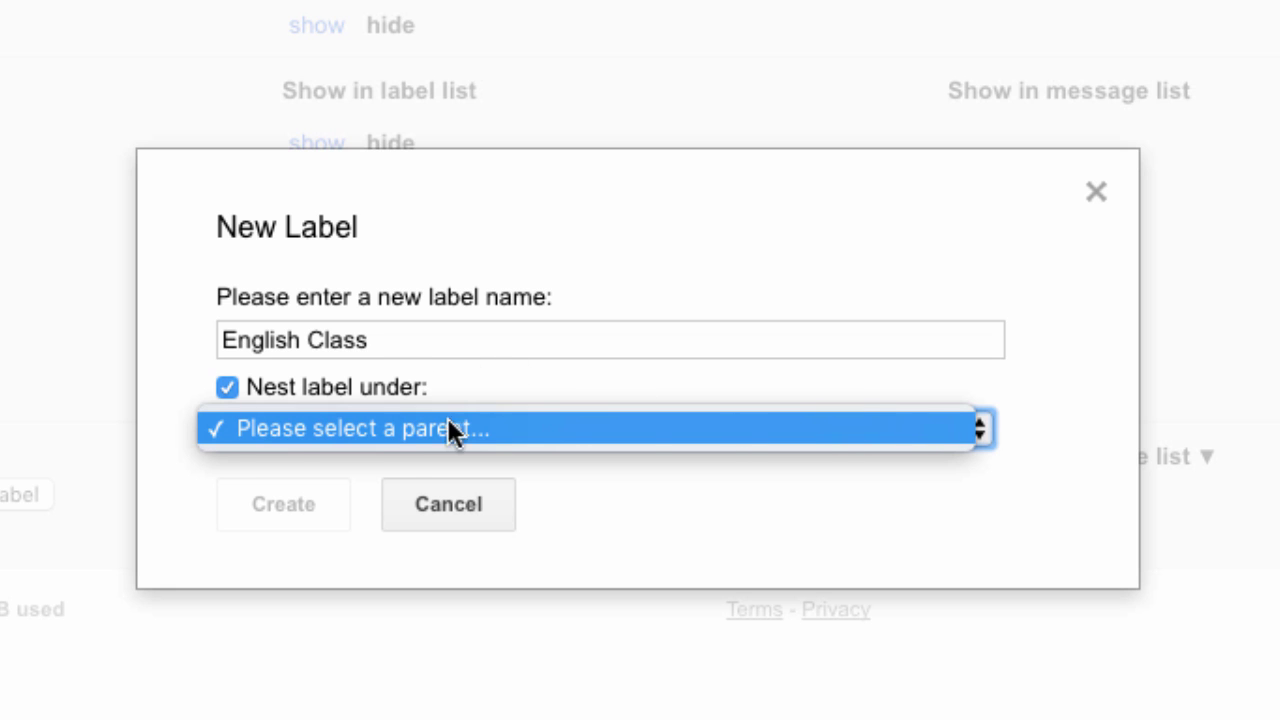
left_click(224, 384)
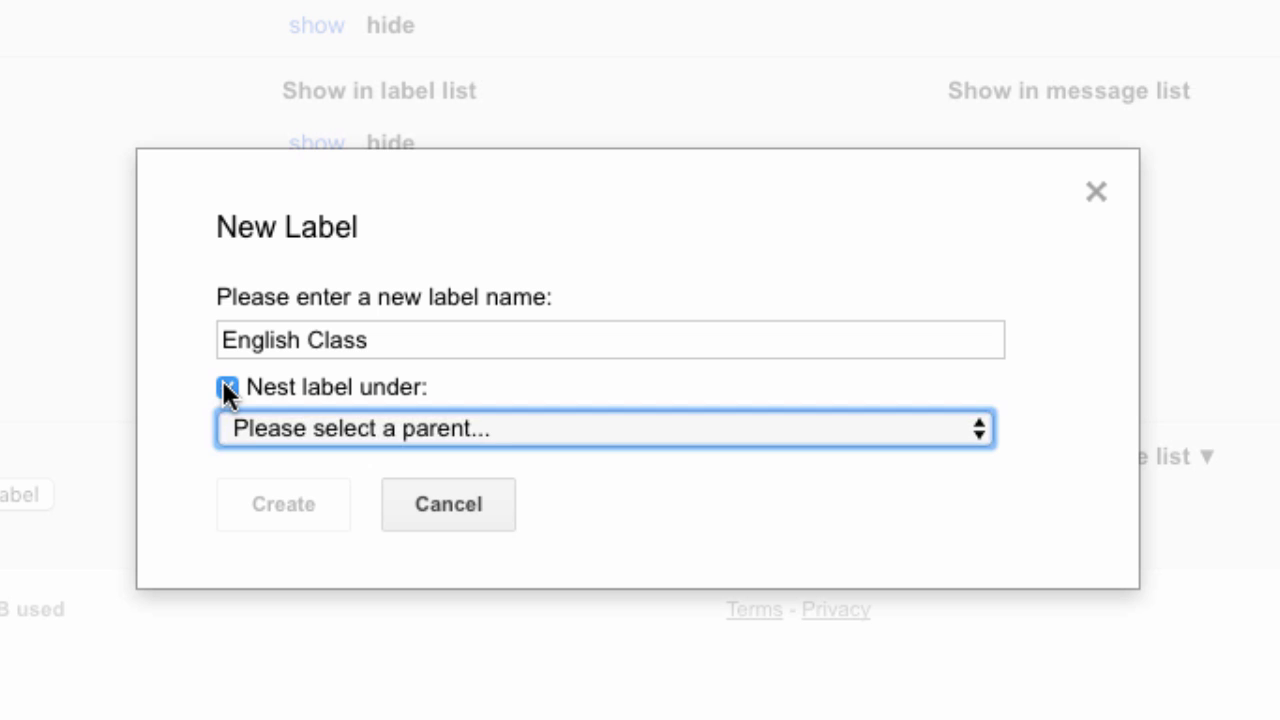
left_click(223, 384)
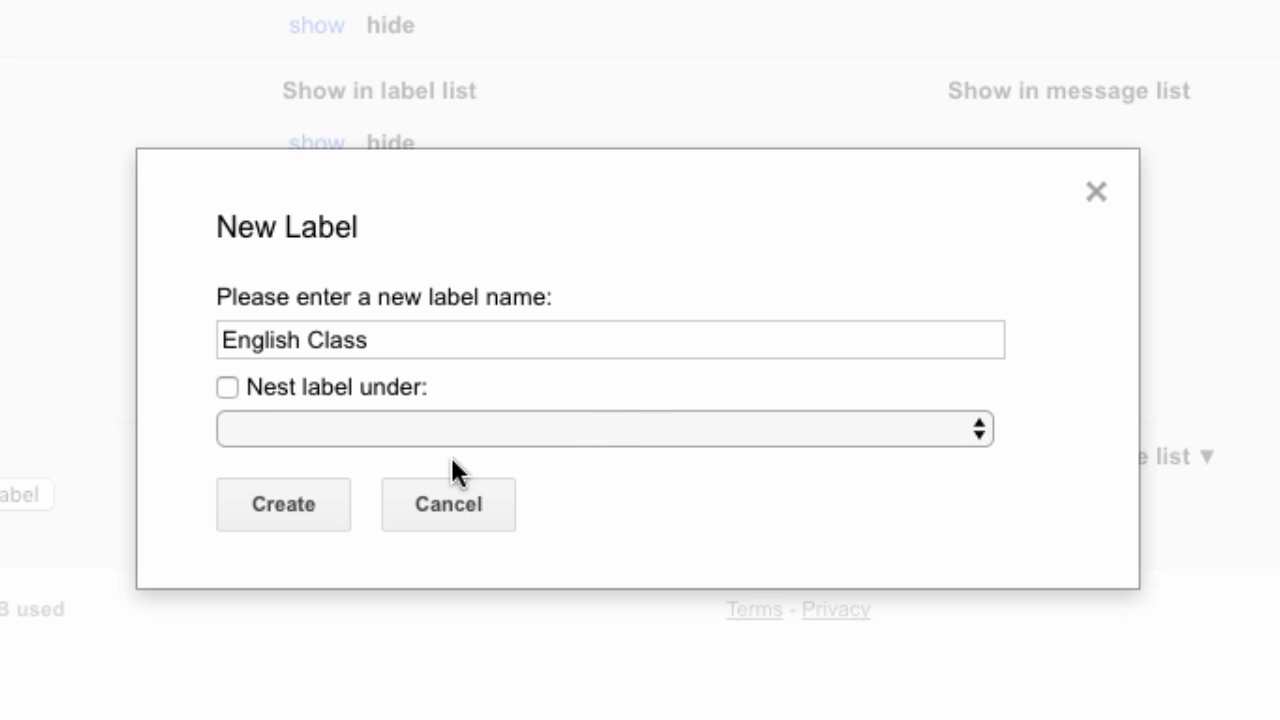
left_click(284, 502)
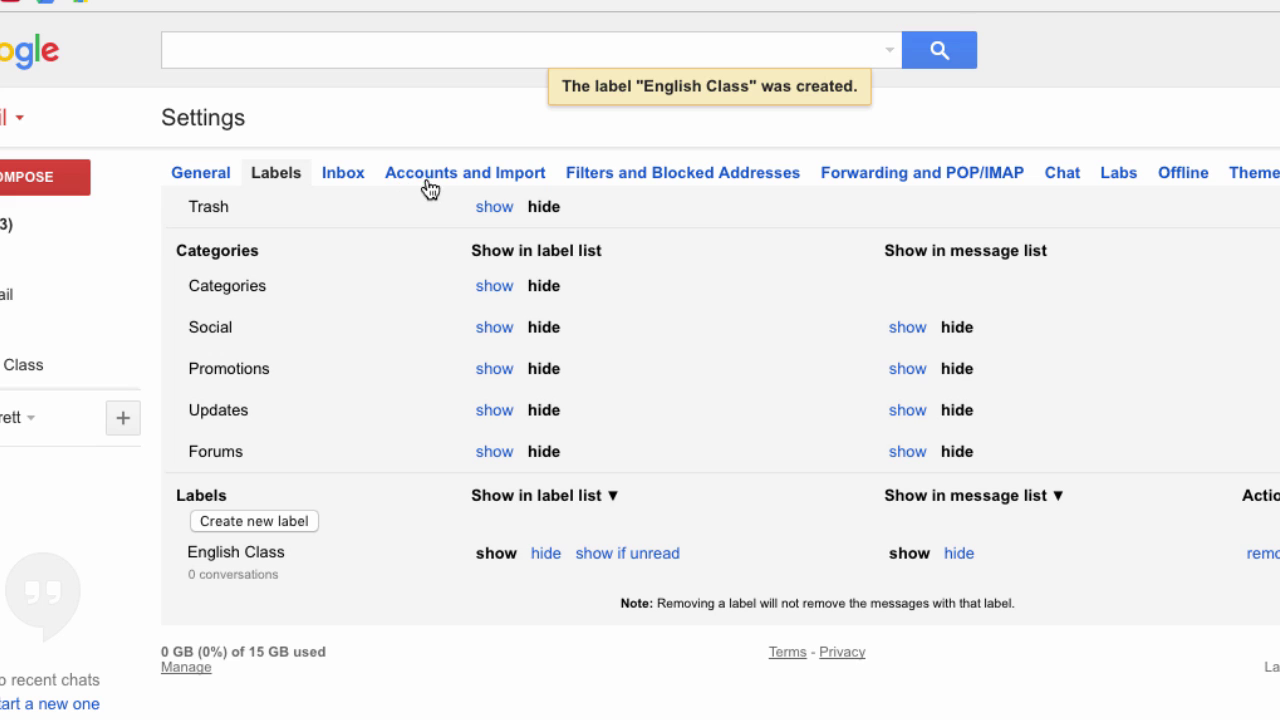
Start a new mail filter for messages with the subject English Class and continue to its filter actions.
left_click(626, 176)
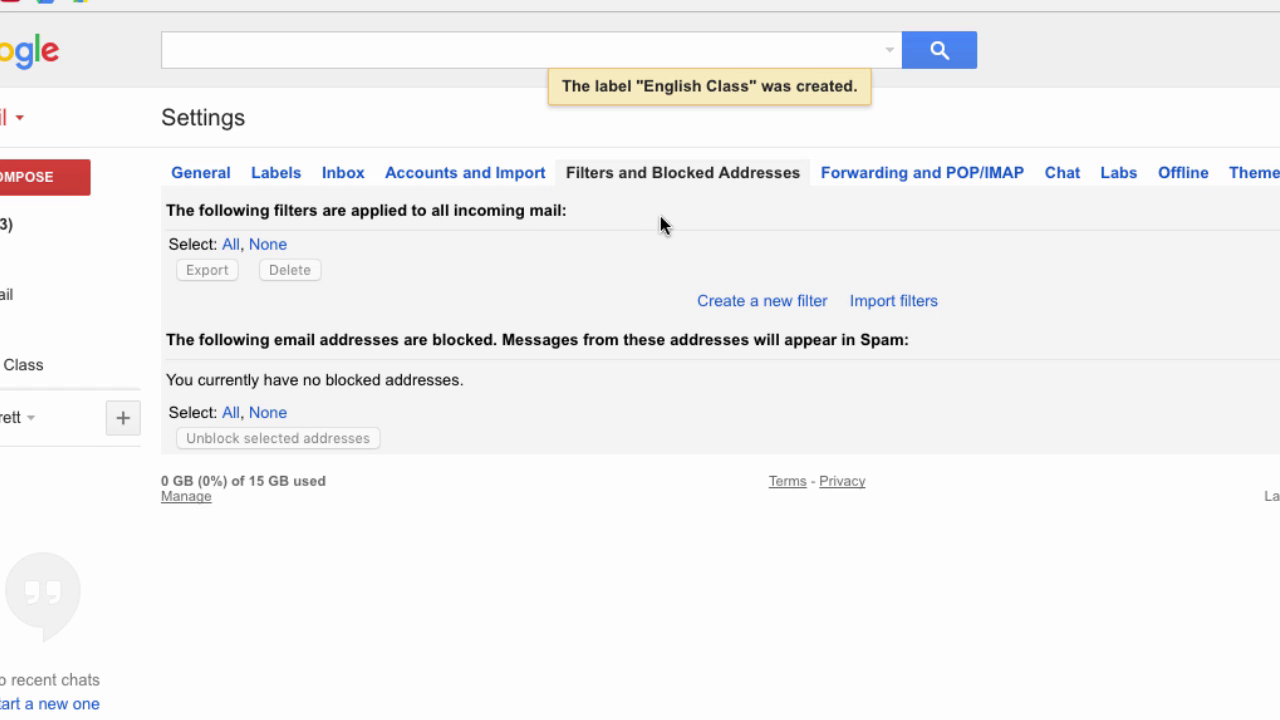
left_click(764, 311)
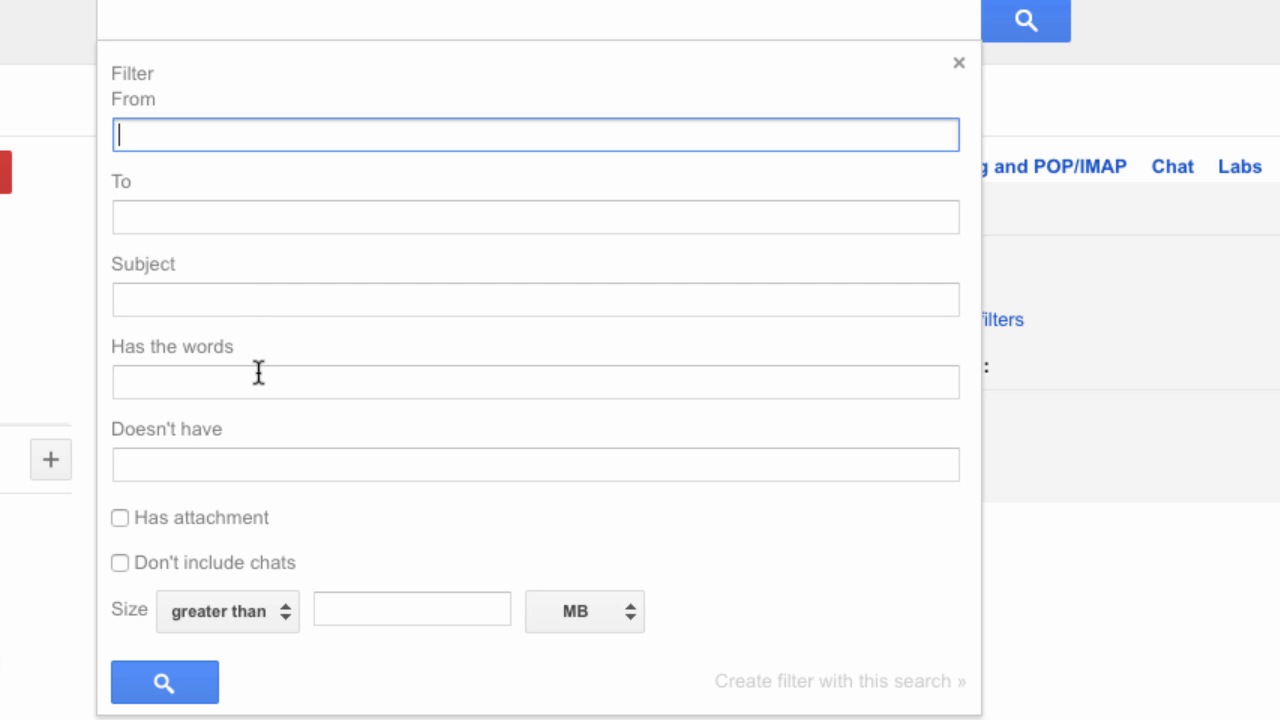
left_click(228, 304)
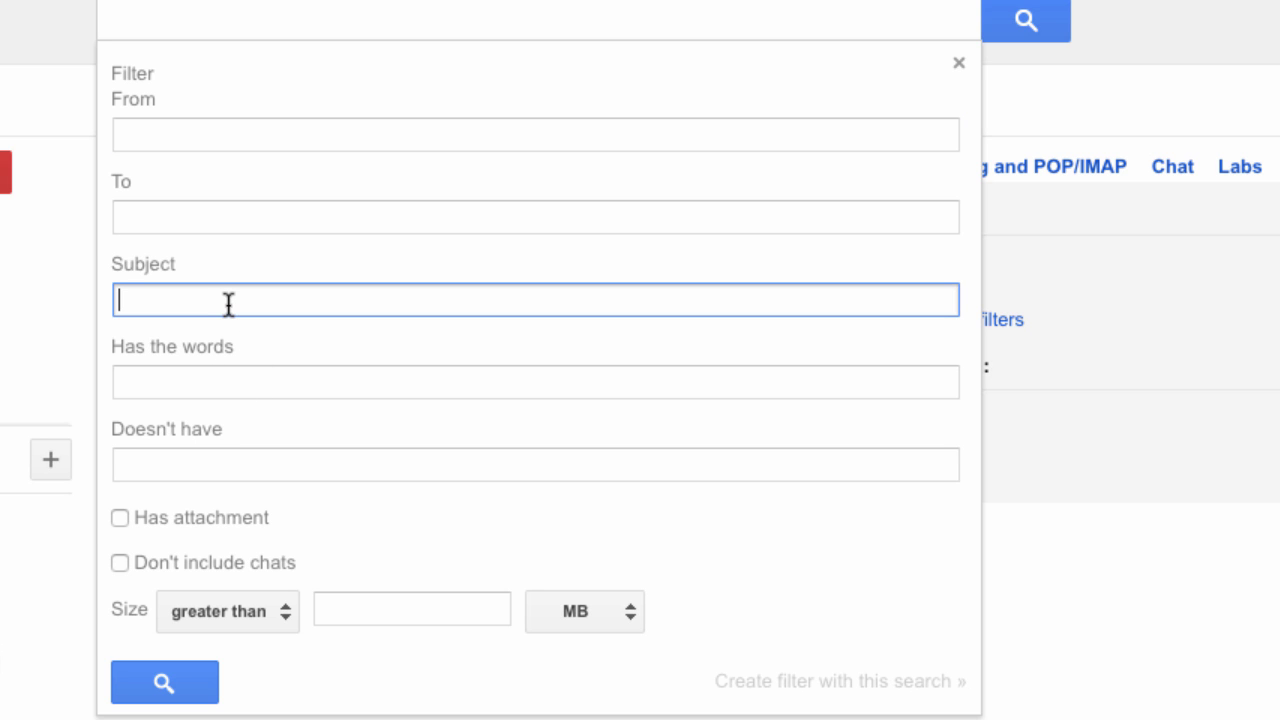
type("English")
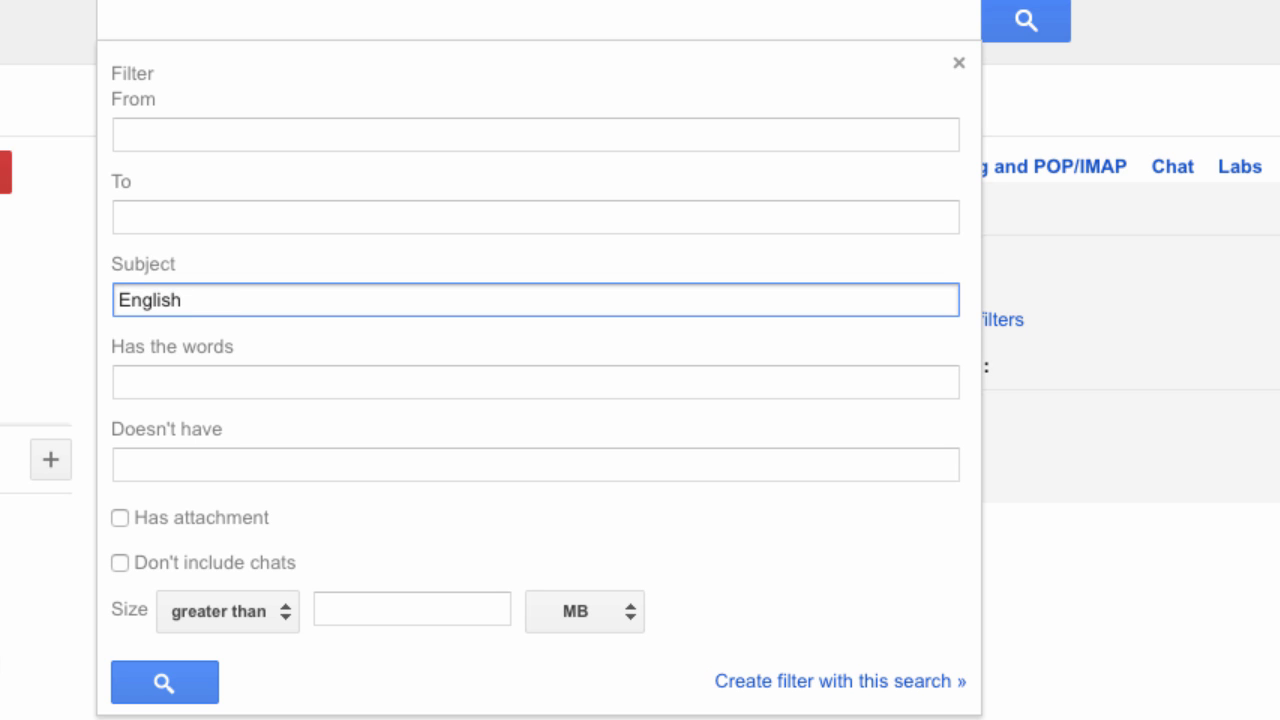
type(" Class")
left_click(874, 686)
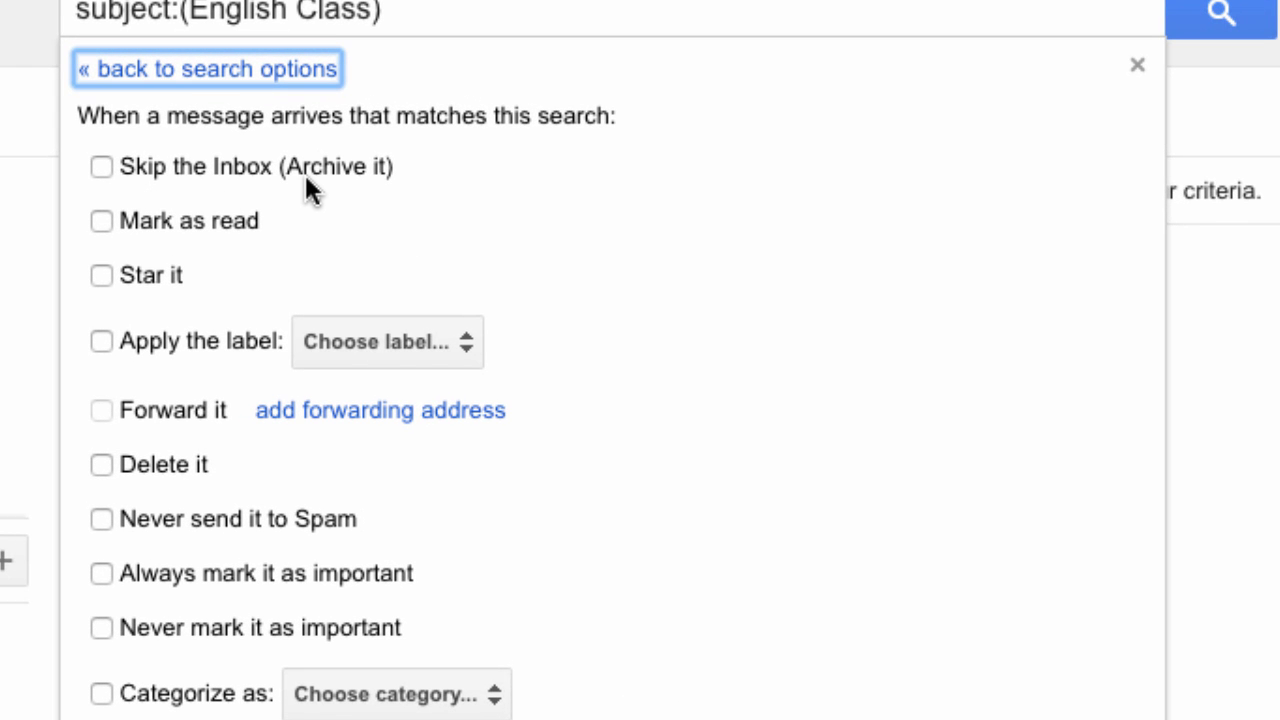
Have the filter apply the existing label English Class to messages that match the search.
left_click(102, 342)
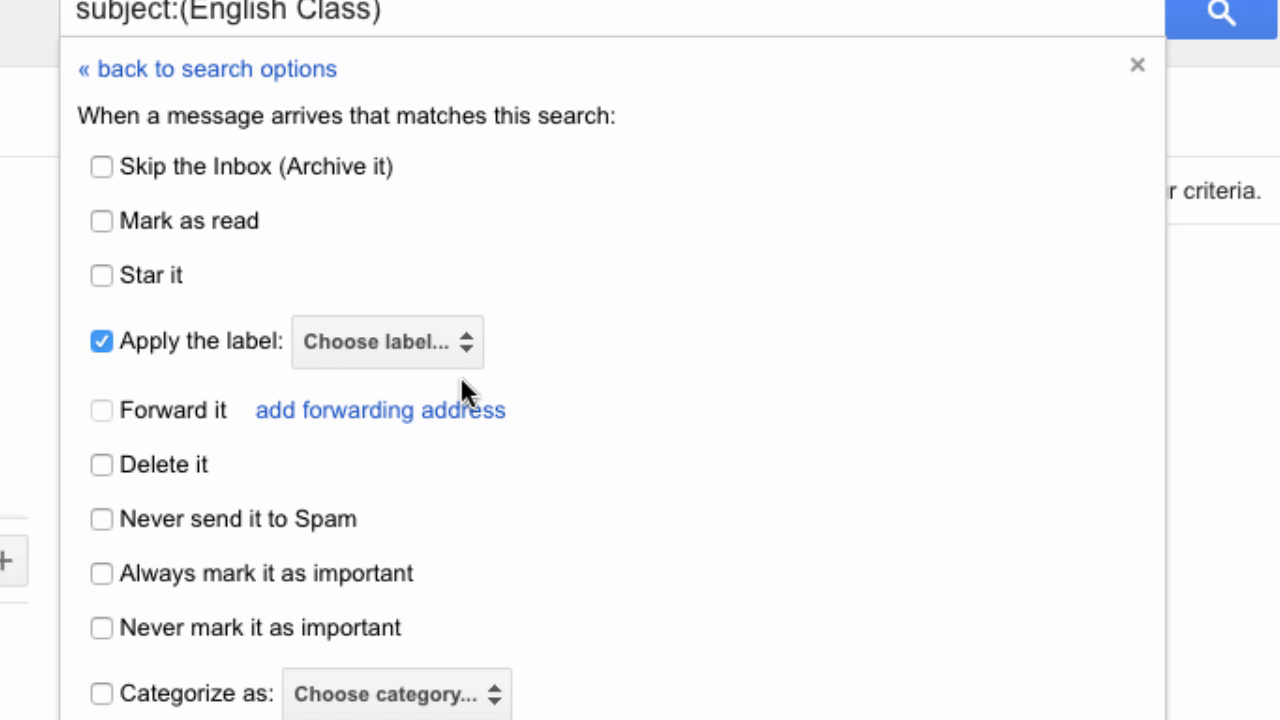
left_click(466, 344)
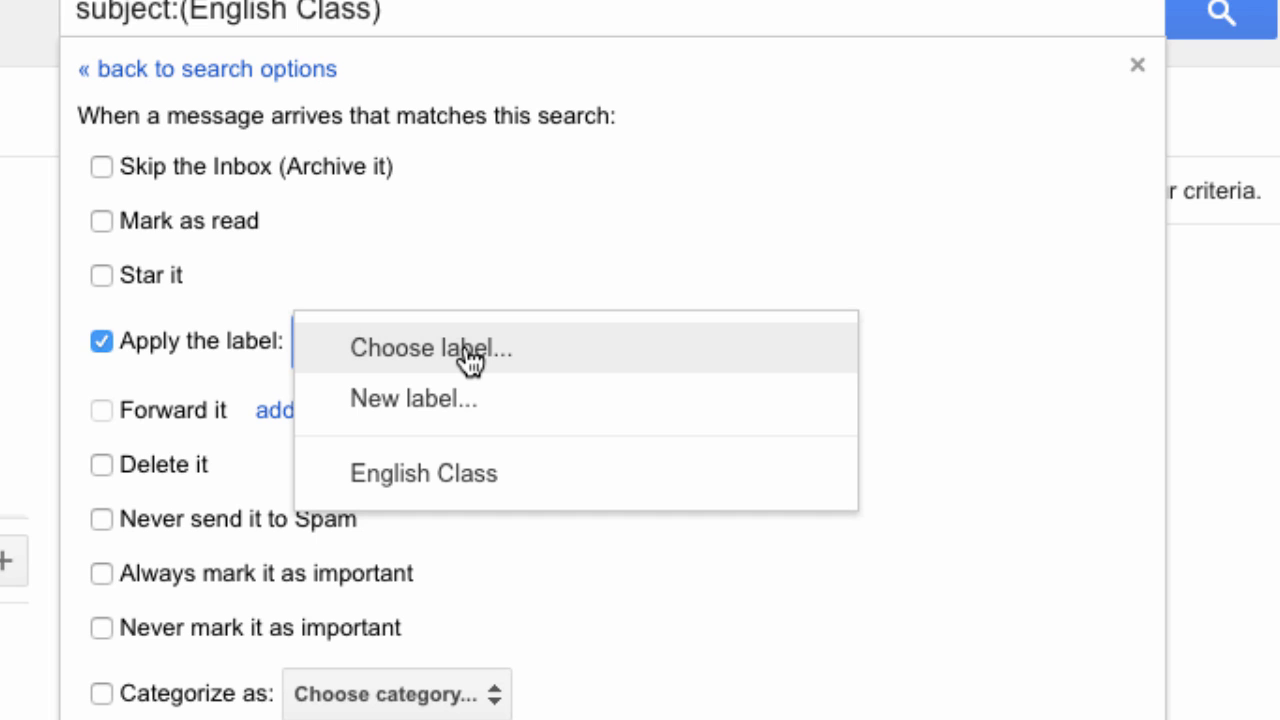
left_click(427, 478)
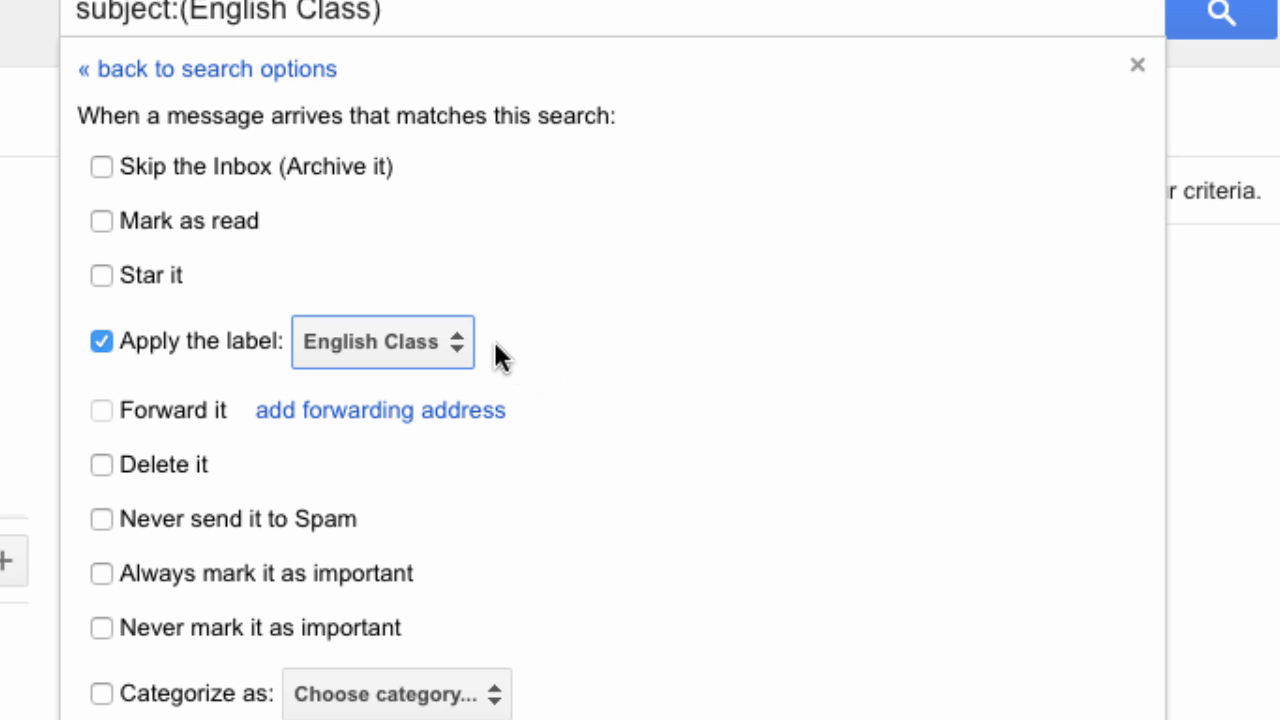
left_click(462, 348)
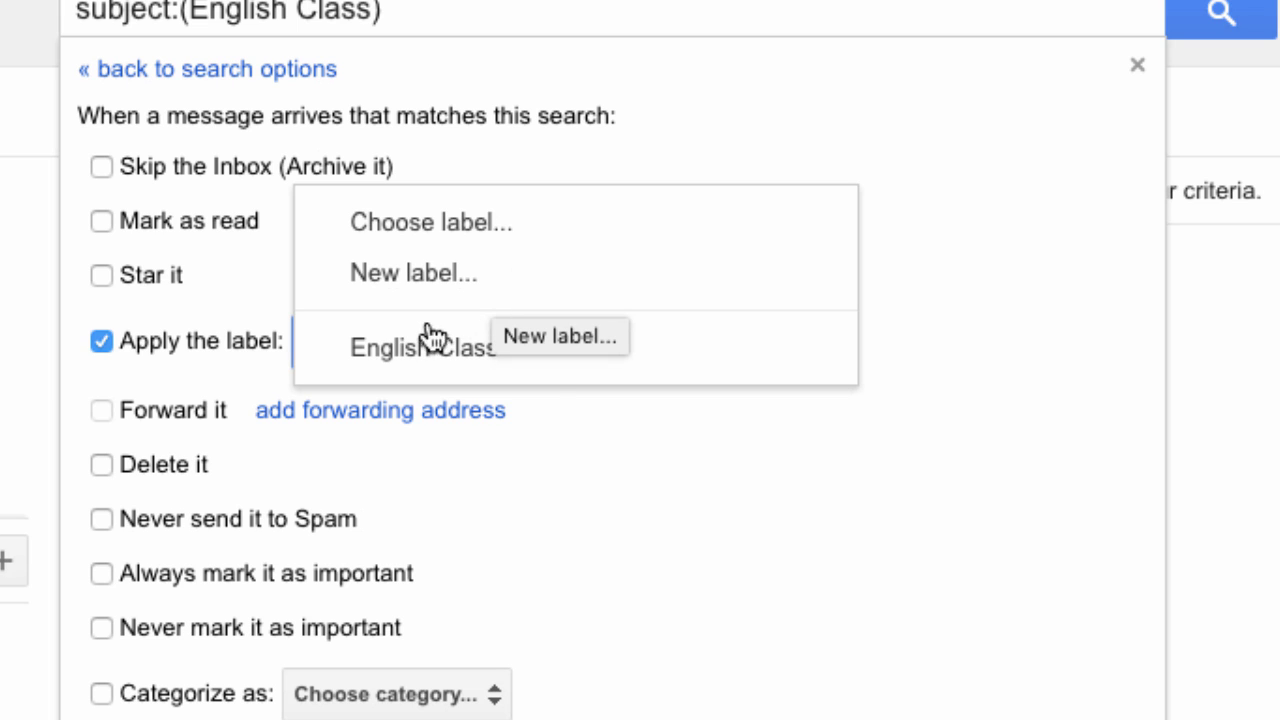
left_click(400, 352)
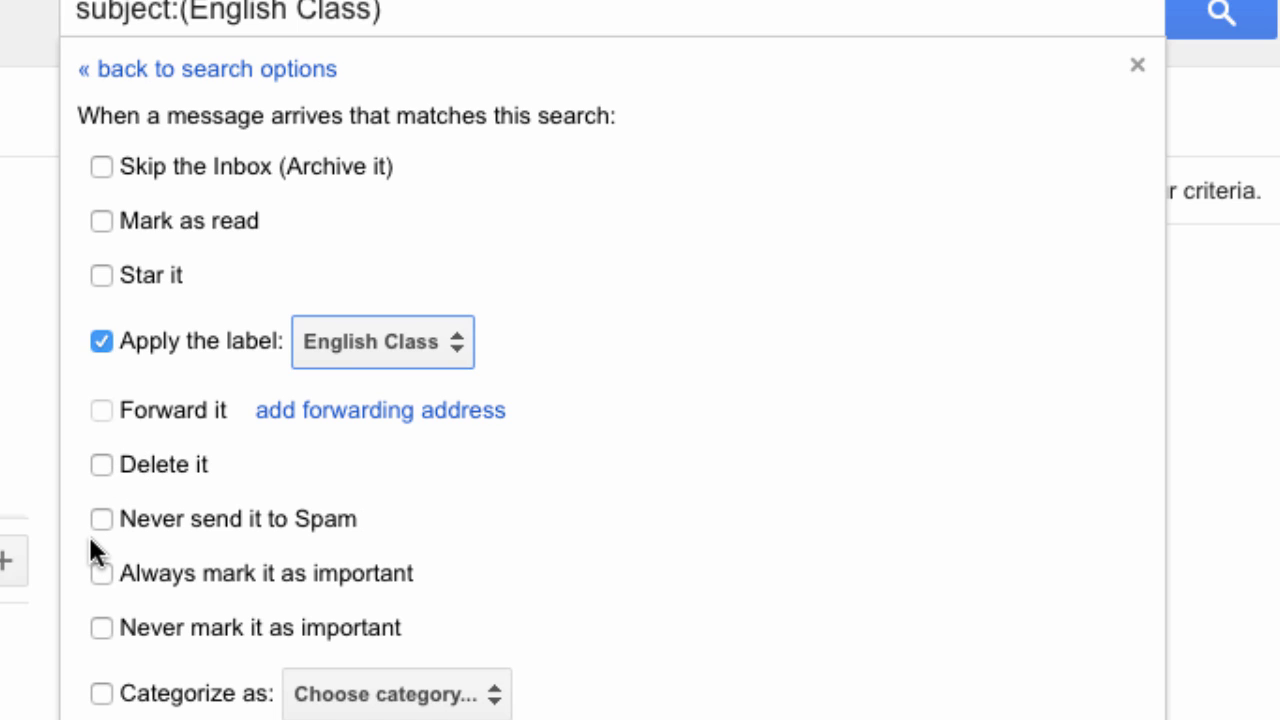
Set the filter to star matching messages and always mark them as important, and create it without a category.
left_click(102, 630)
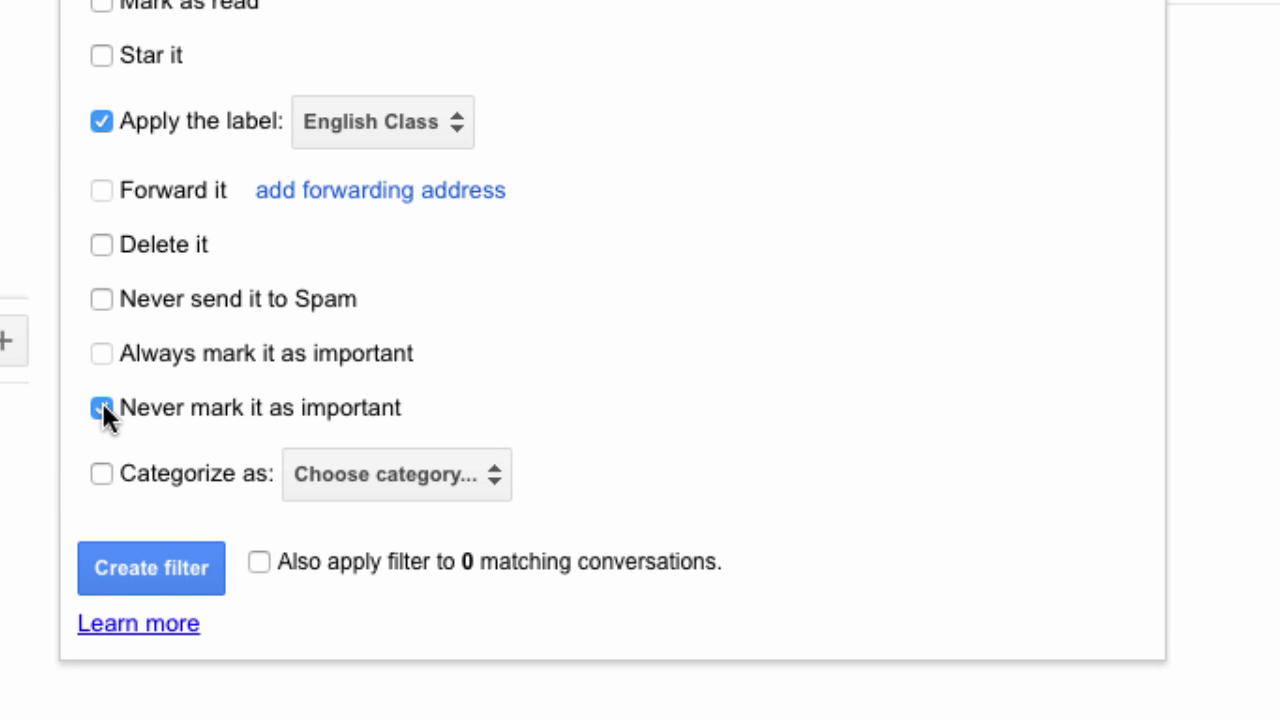
left_click(102, 57)
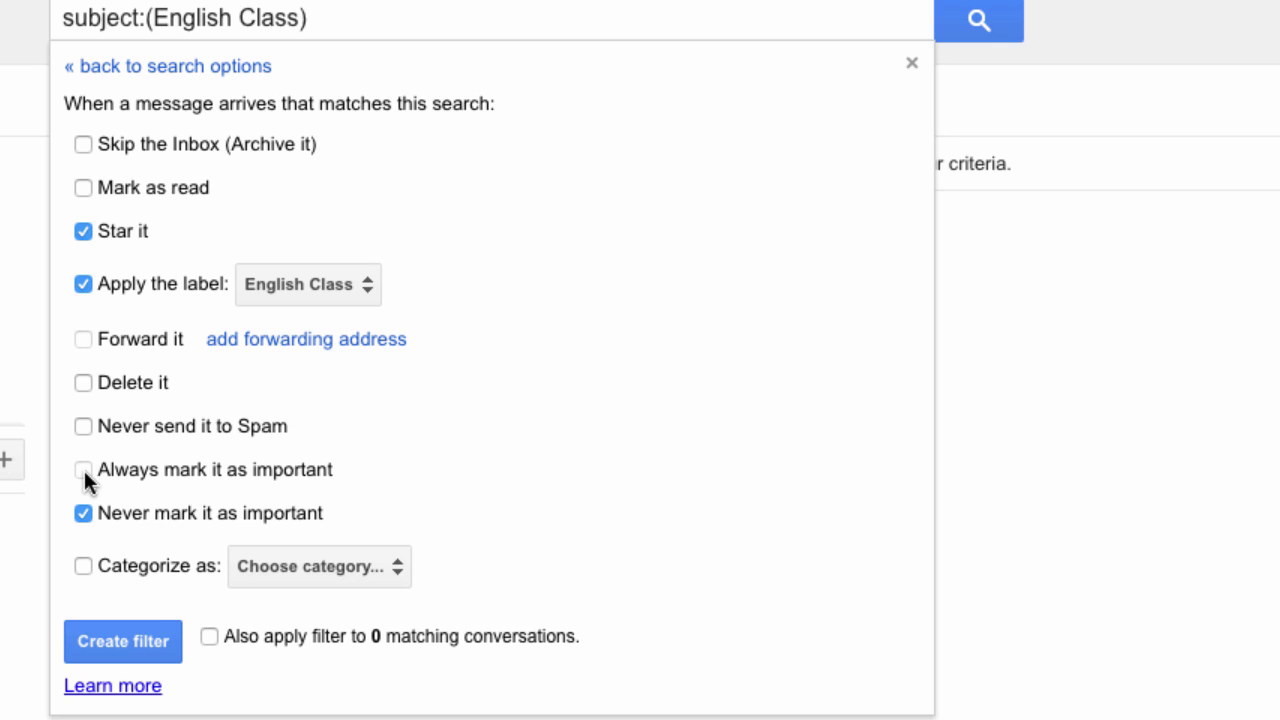
left_click(83, 513)
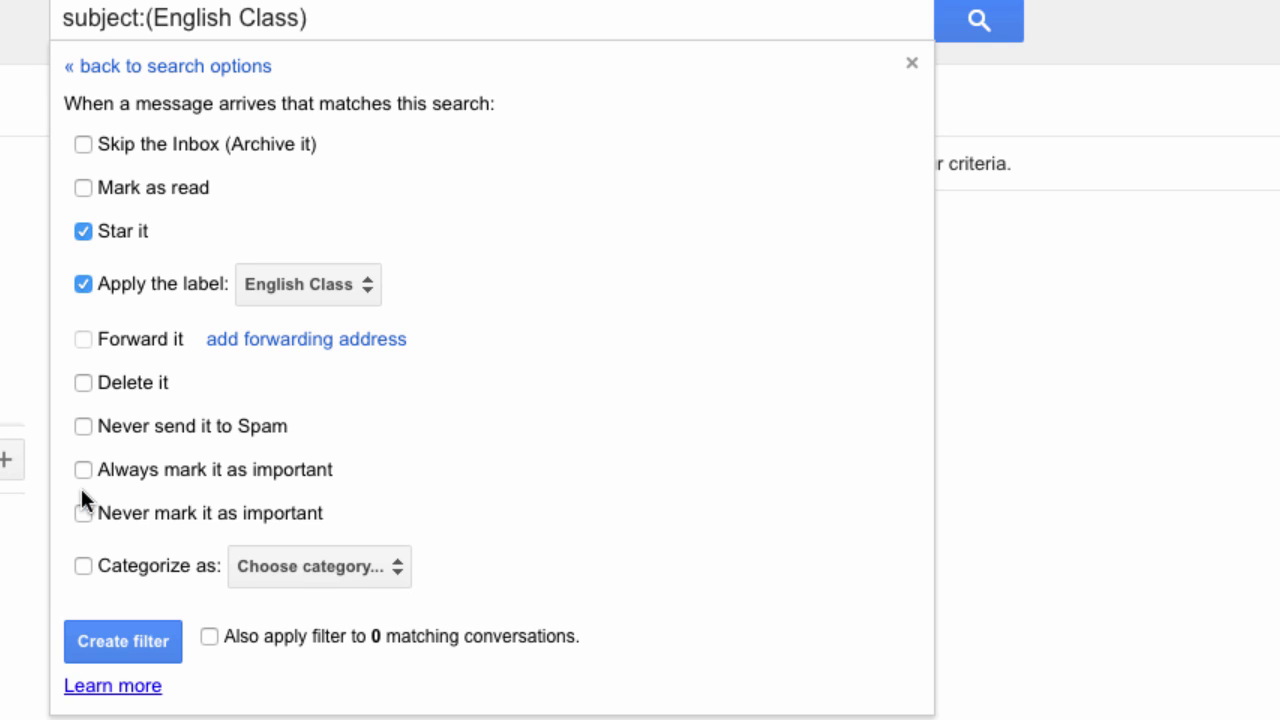
left_click(83, 469)
left_click(397, 566)
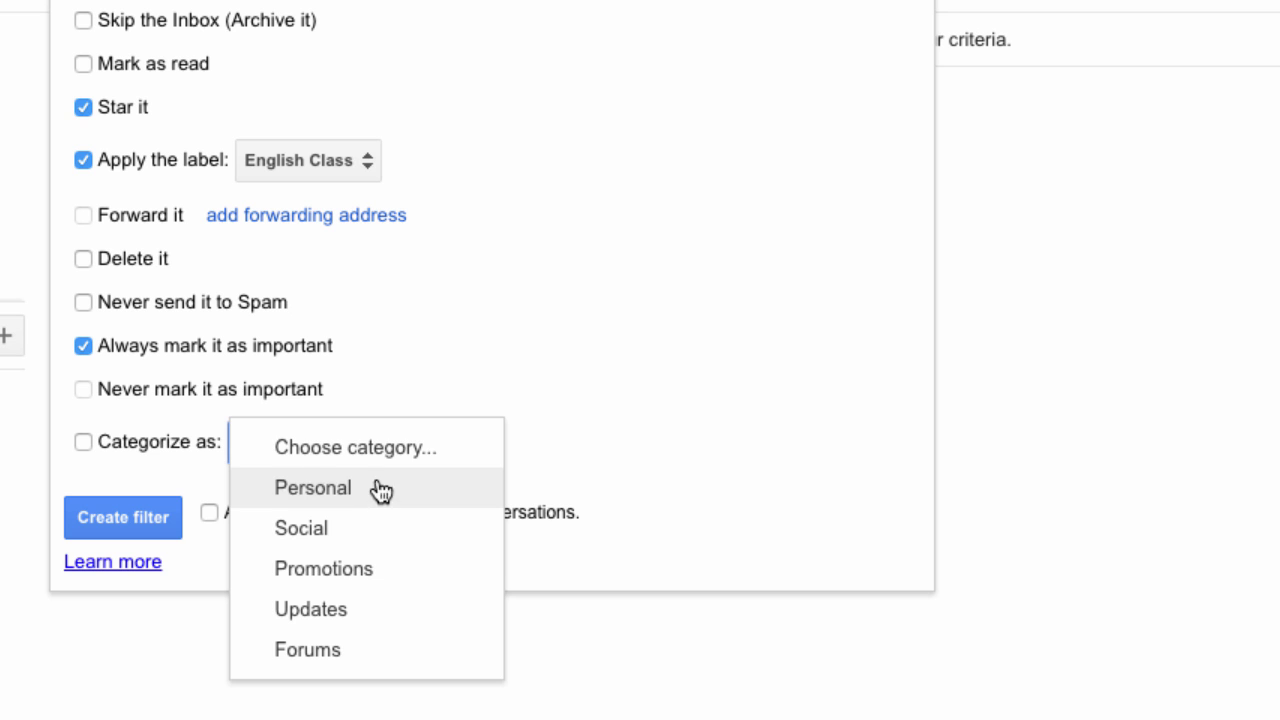
left_click(100, 491)
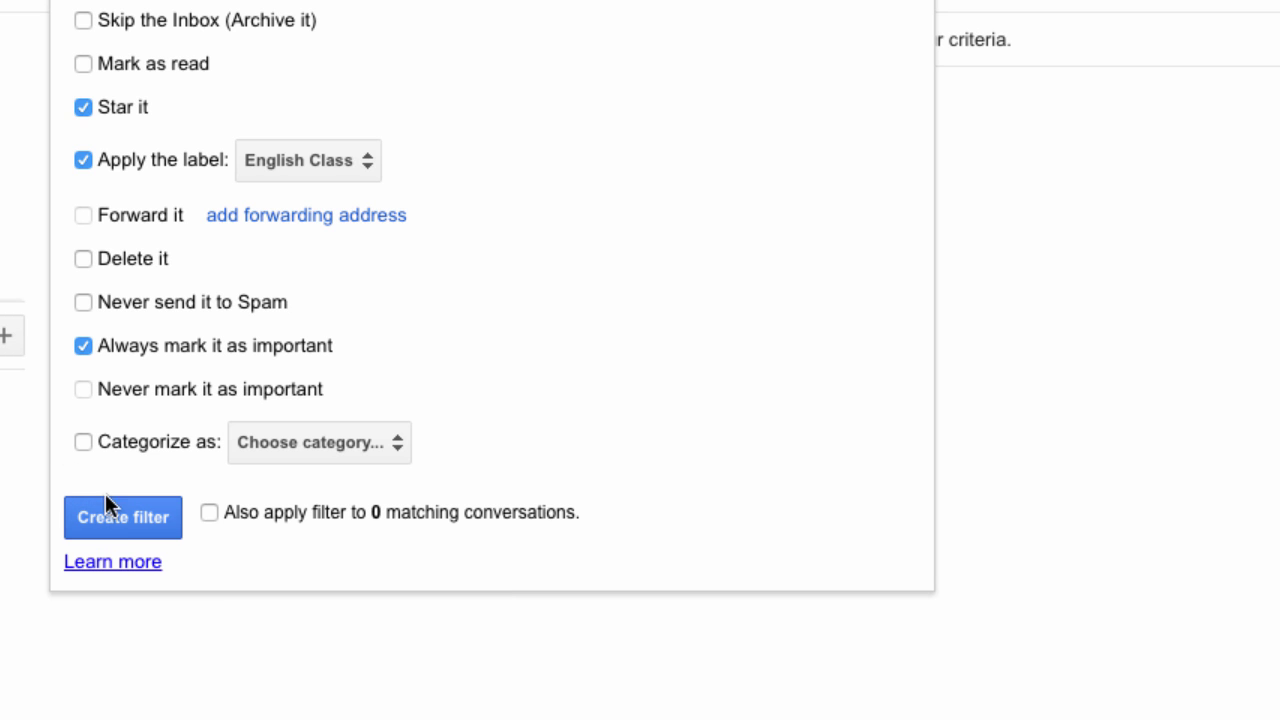
left_click(120, 522)
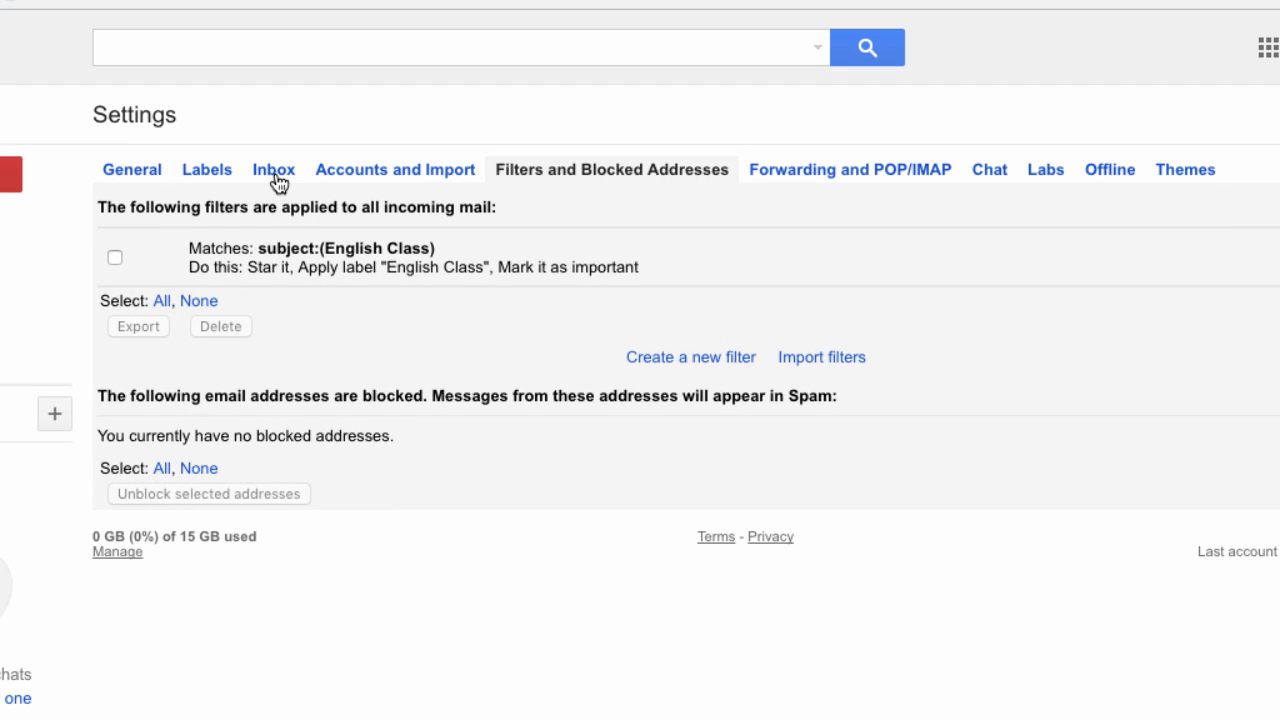
Set the inbox type to Important first and review the display options of the Important and Everything else sections.
left_click(276, 178)
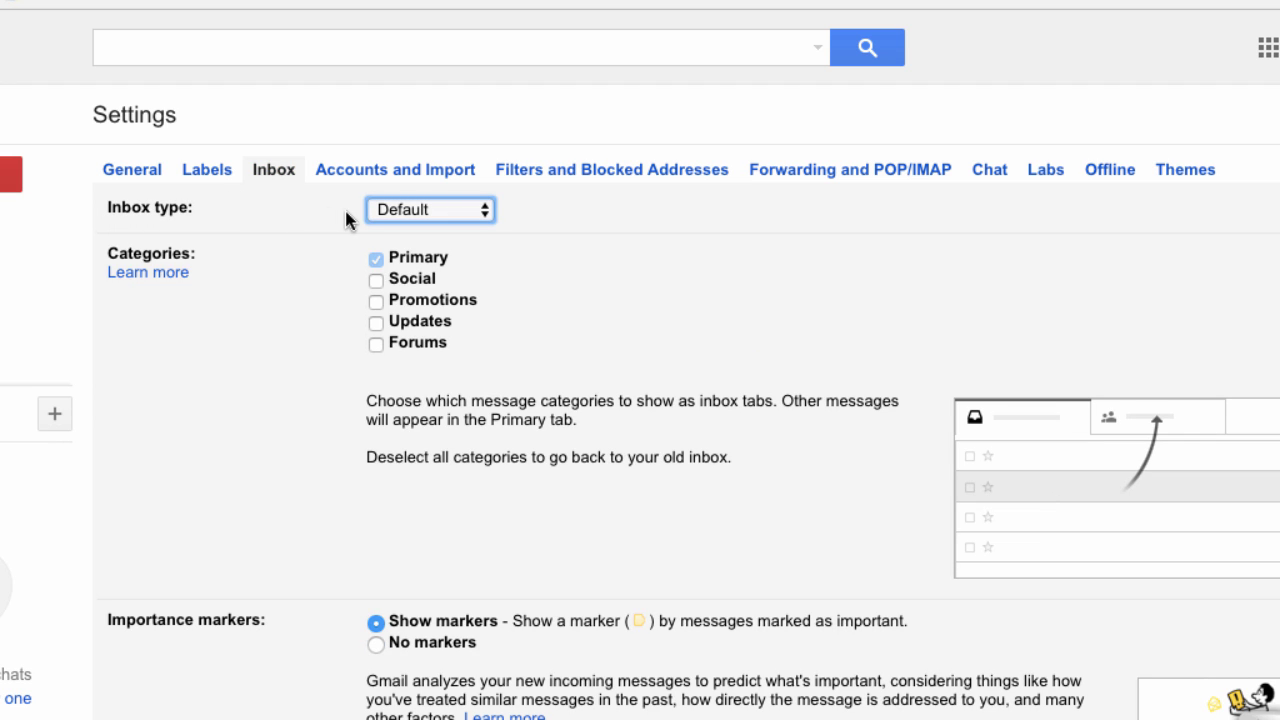
left_click(484, 216)
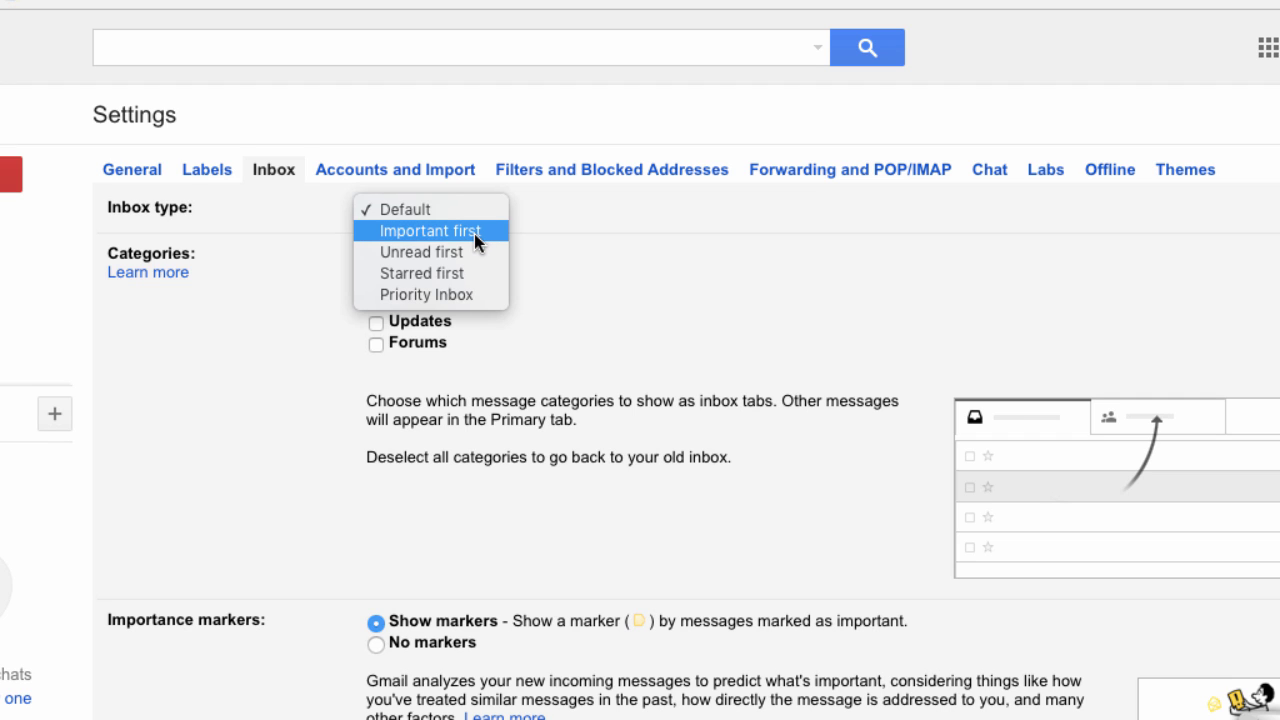
left_click(474, 232)
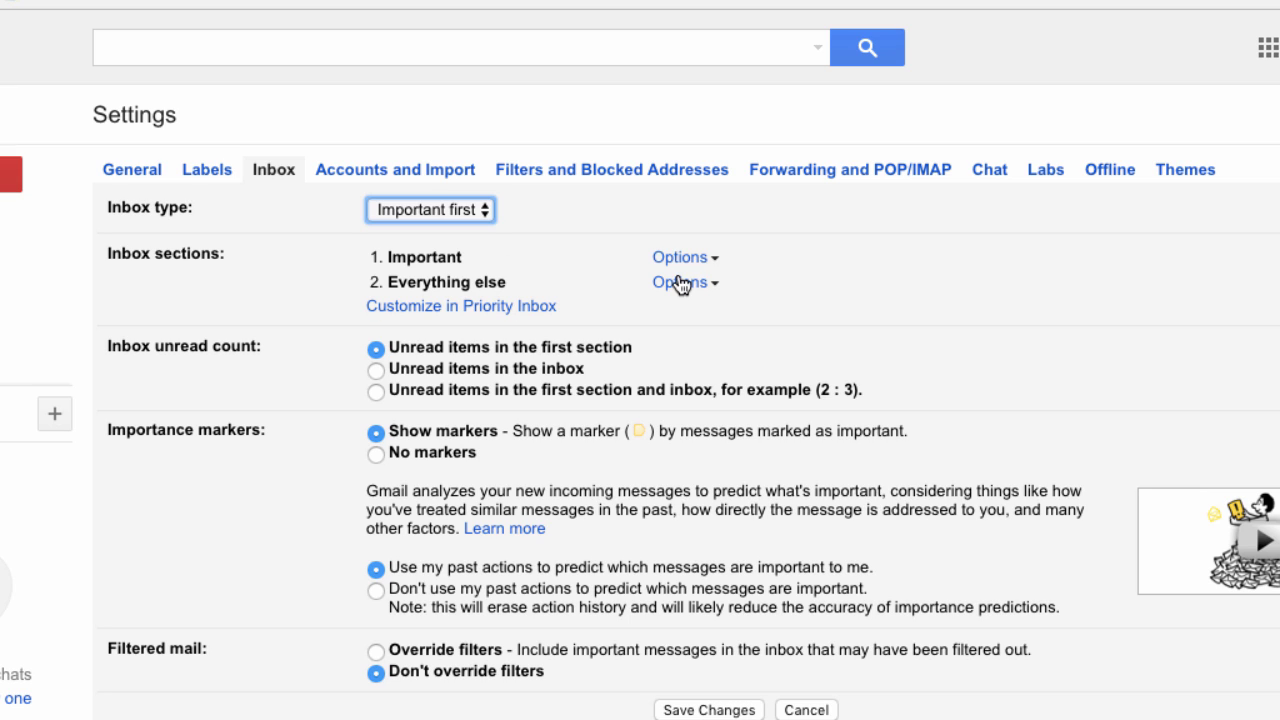
left_click(716, 259)
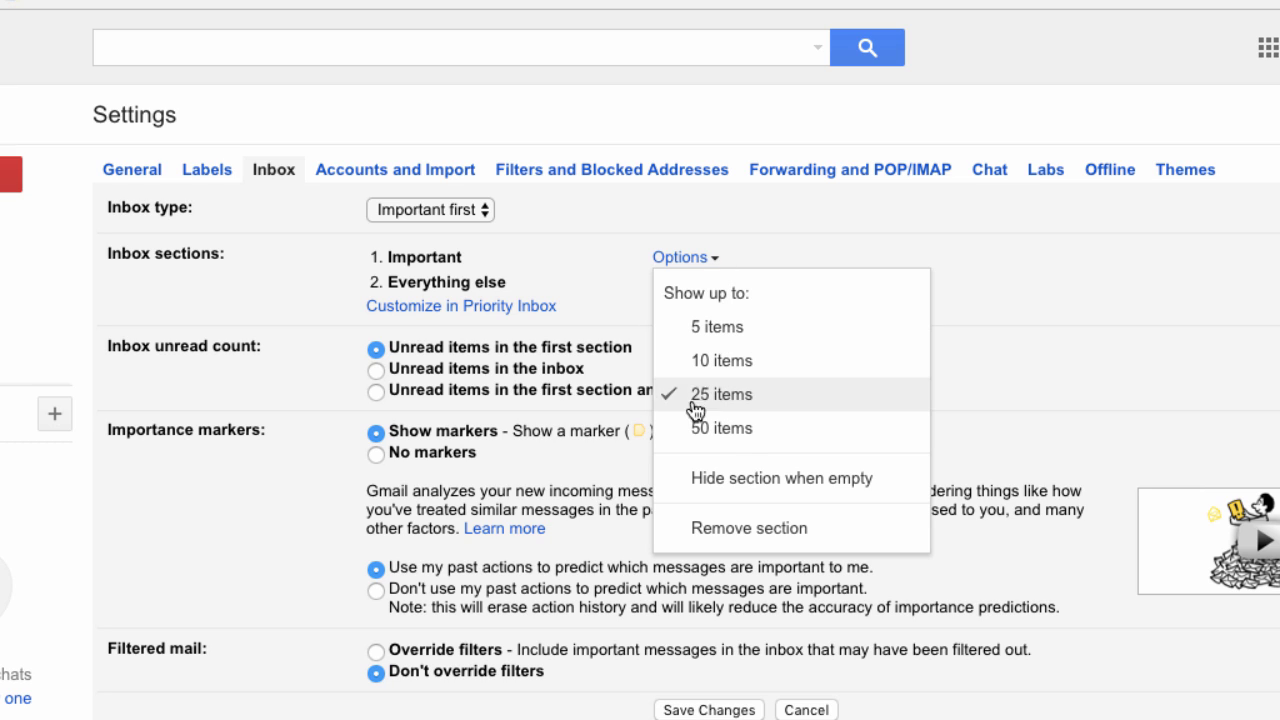
left_click(559, 240)
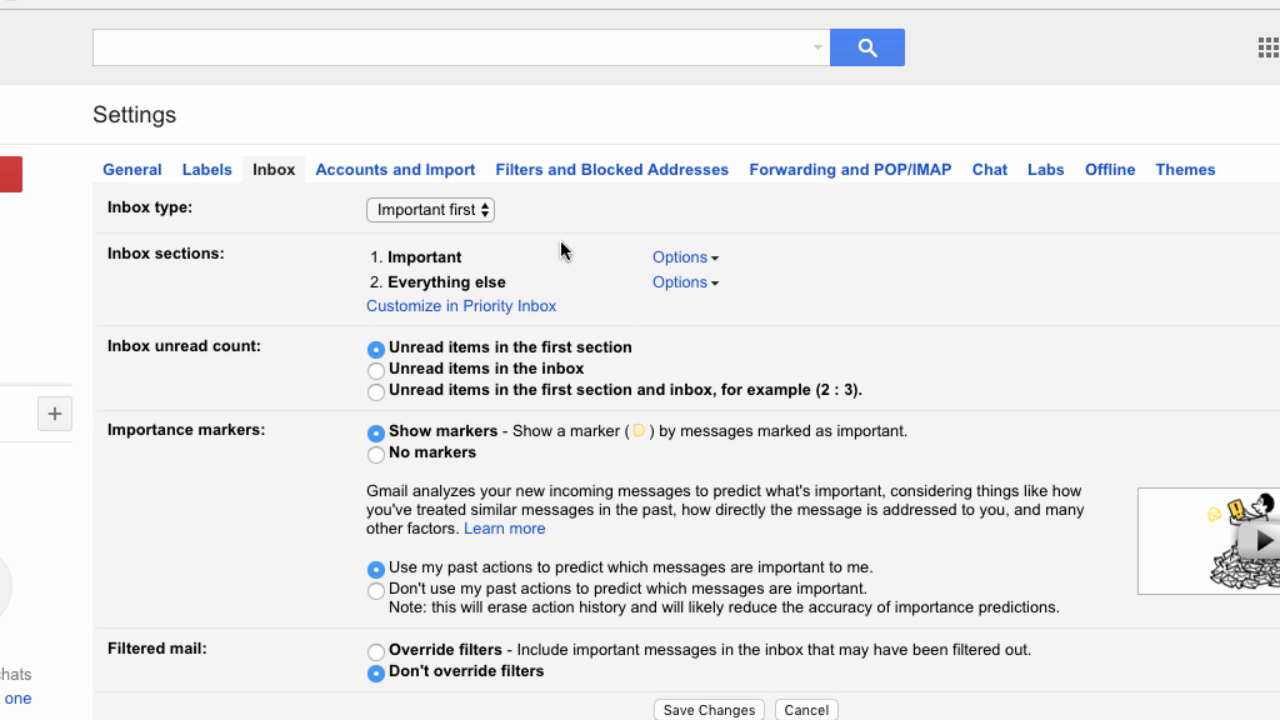
left_click(692, 286)
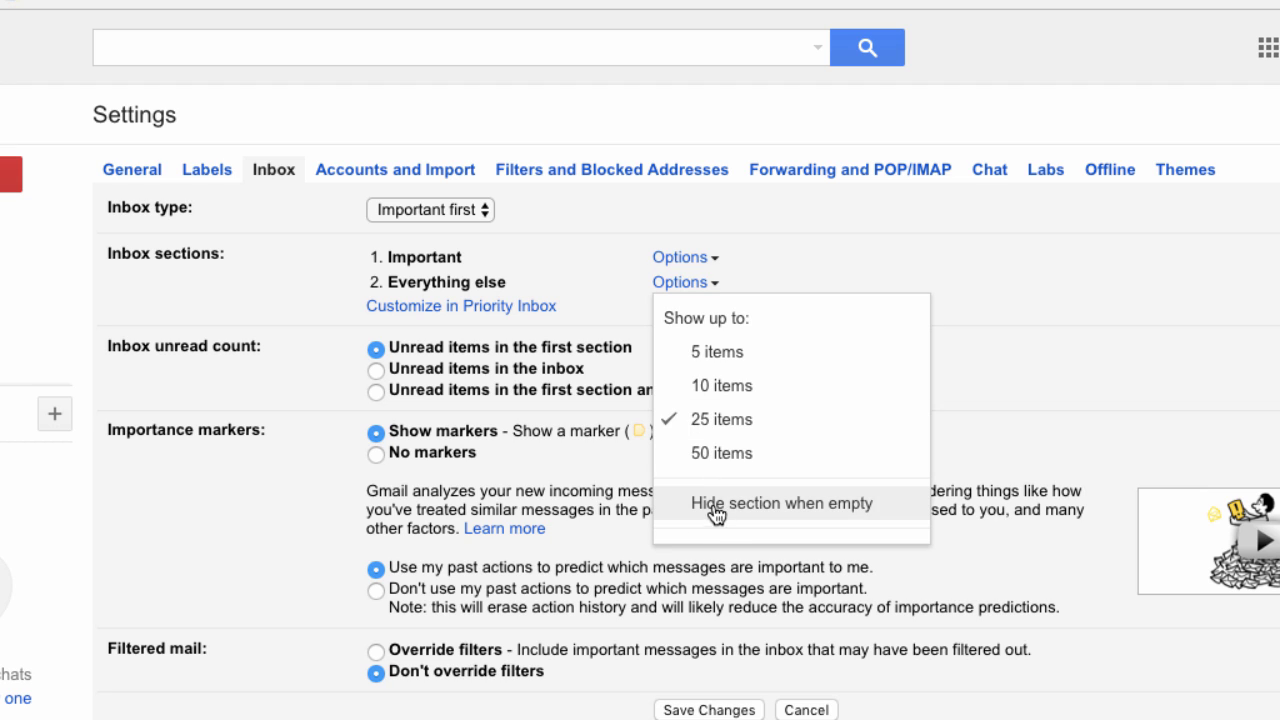
left_click(308, 266)
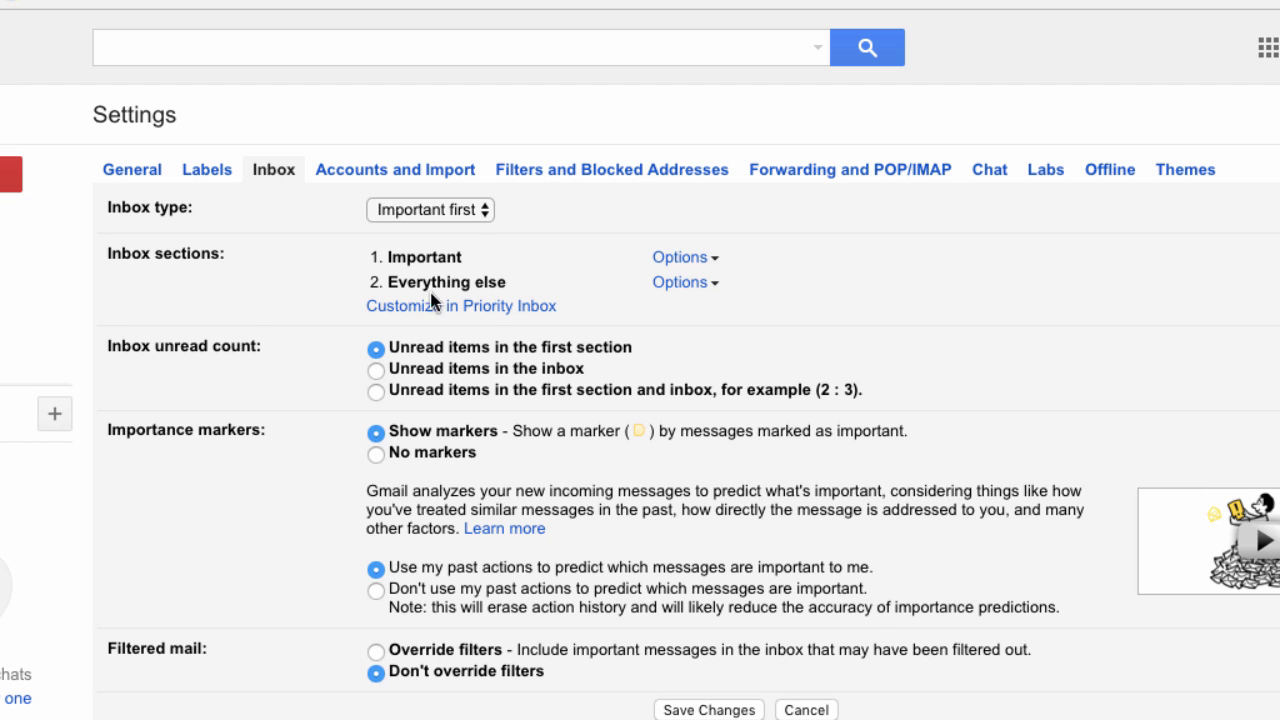
Customize the sections in Priority Inbox, adding the English Class label as the second section and Starred as the third.
left_click(496, 305)
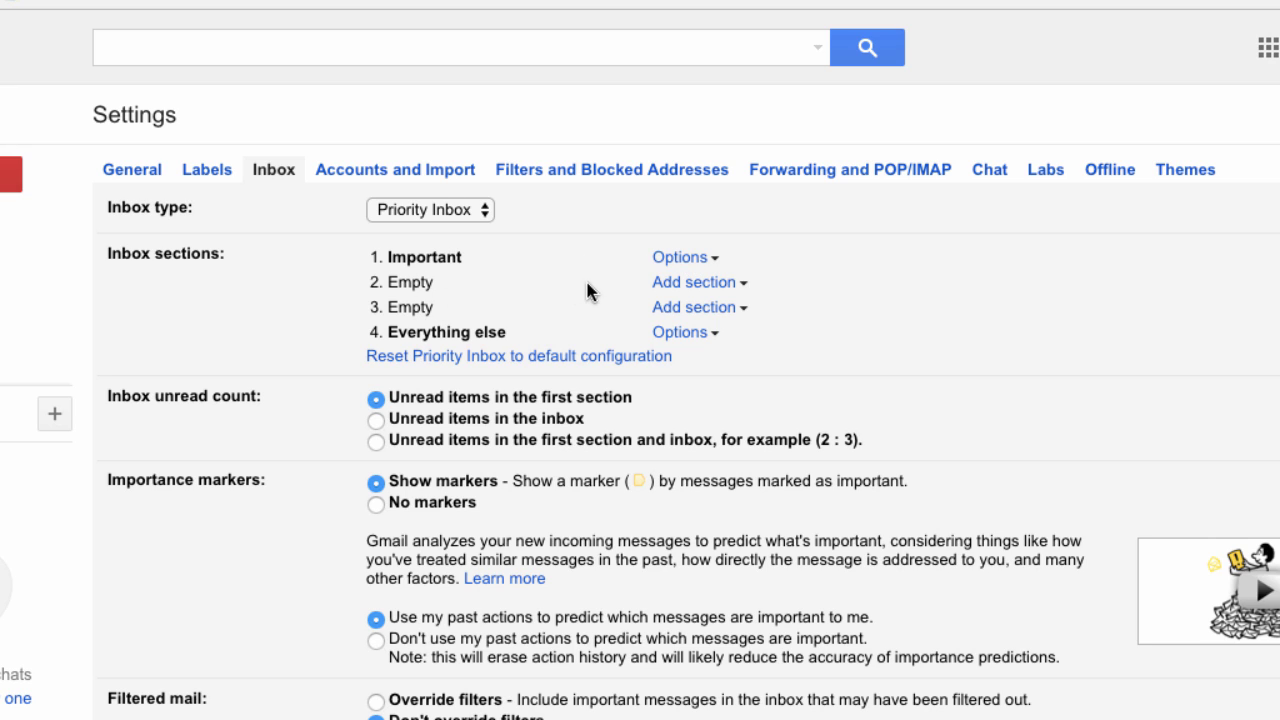
left_click(688, 288)
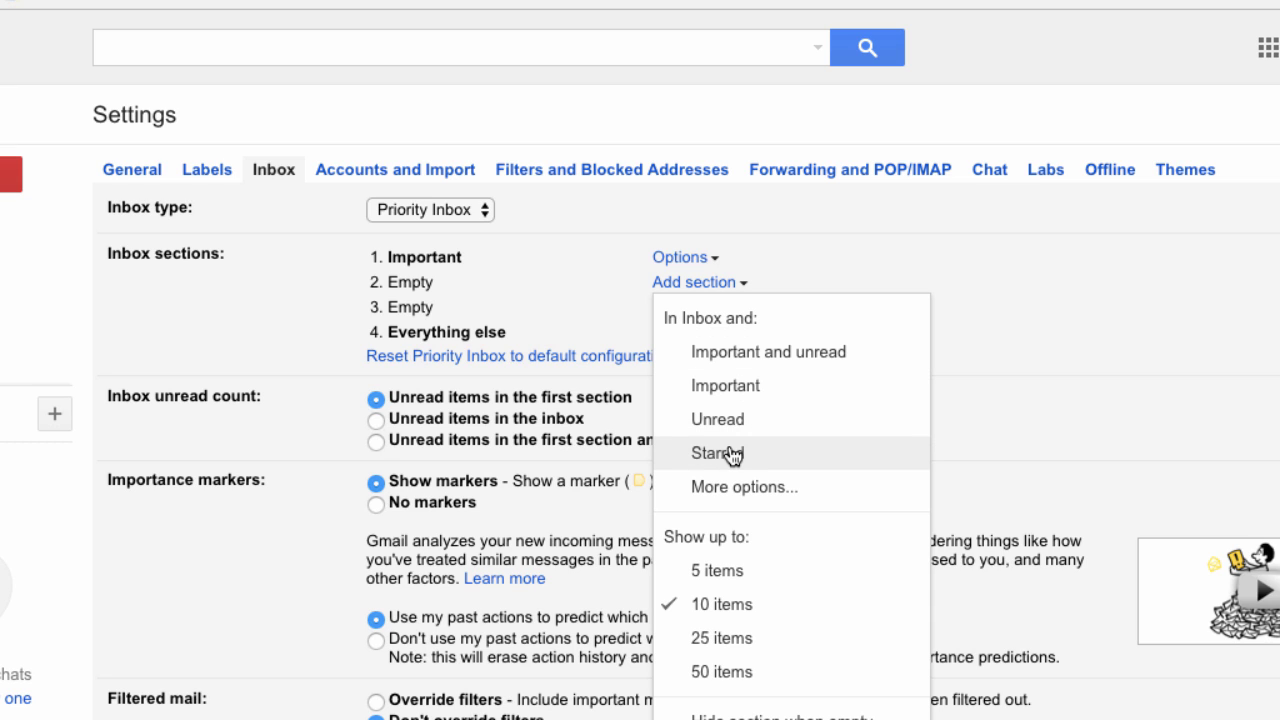
left_click(718, 489)
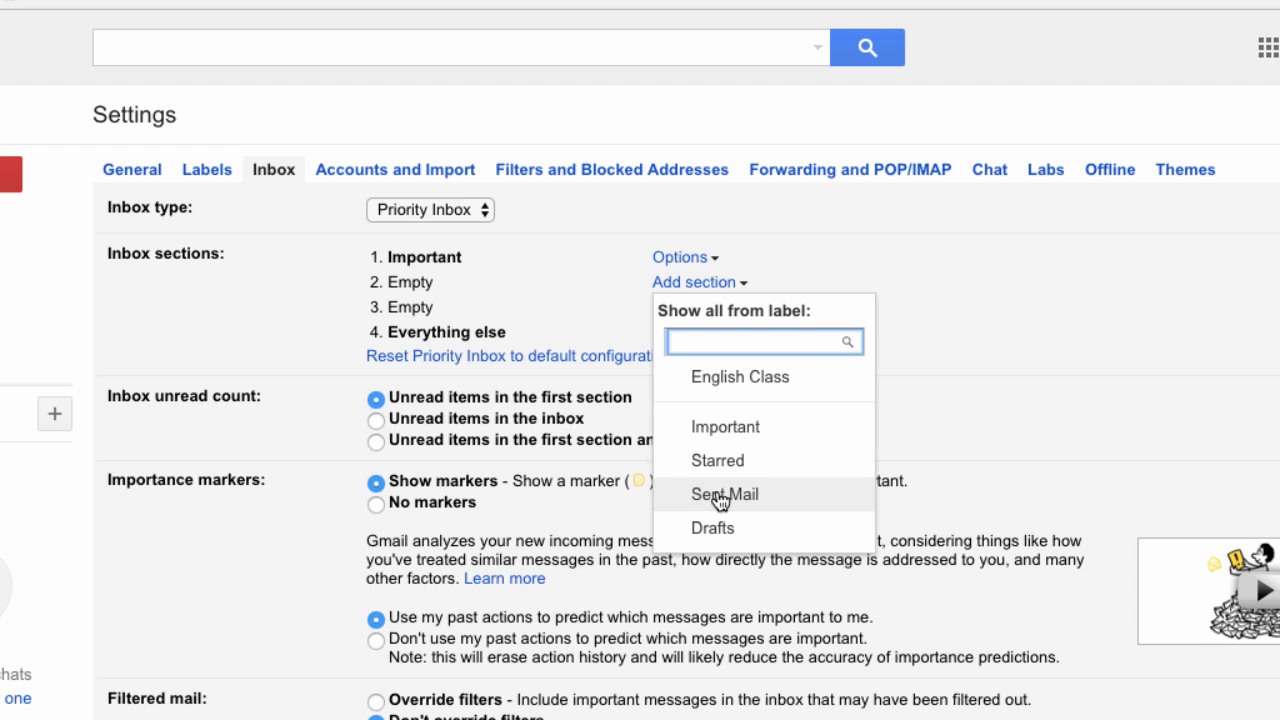
left_click(790, 380)
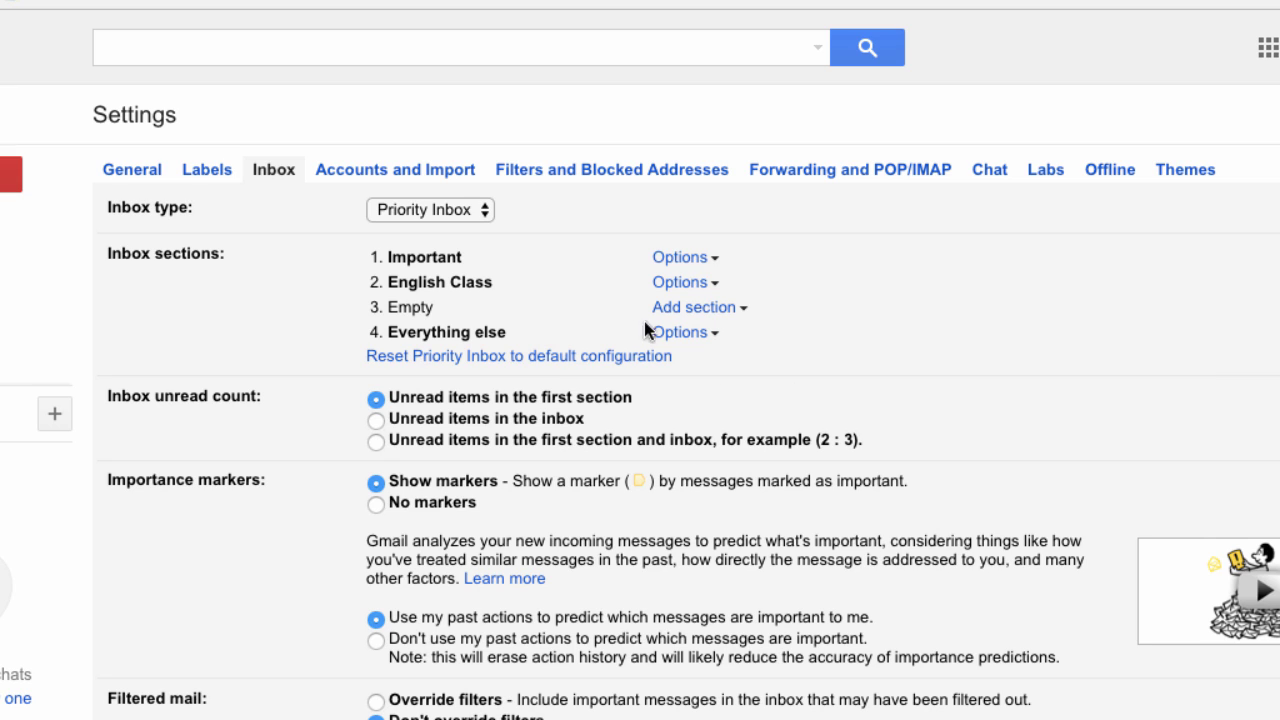
left_click(730, 310)
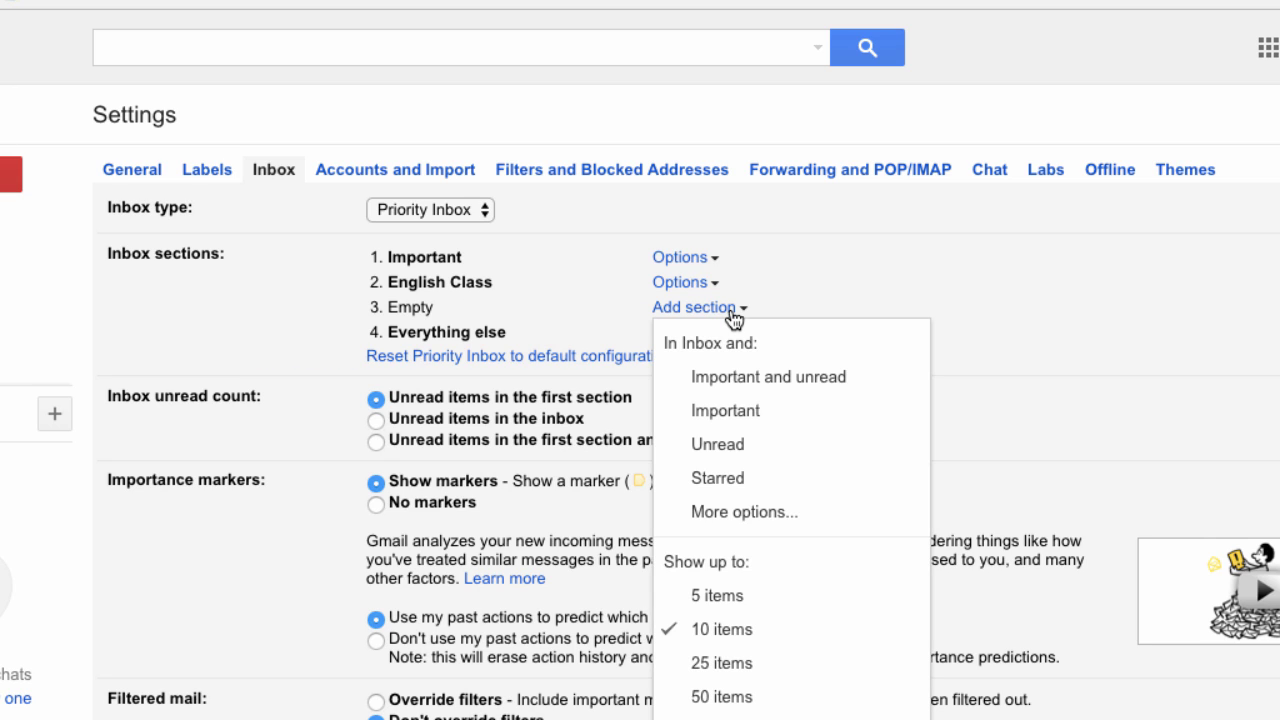
left_click(720, 479)
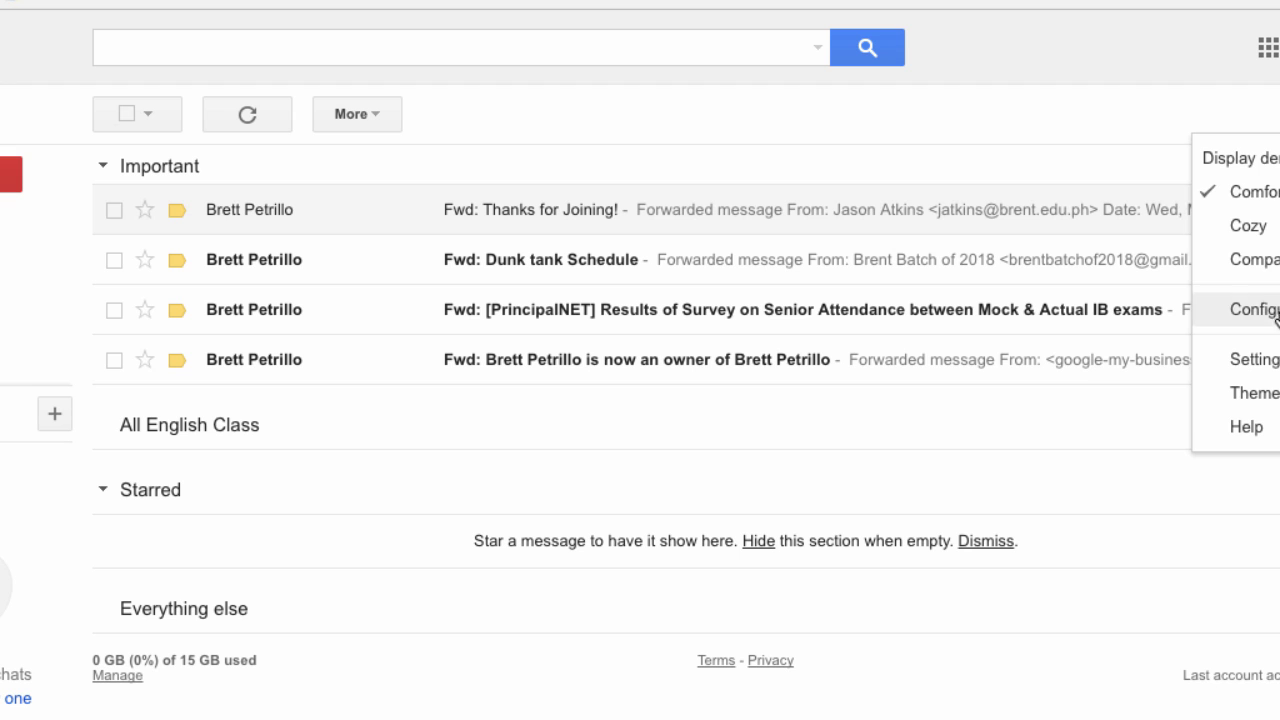
Reopen the inbox settings and switch the inbox type back to Default.
left_click(1266, 359)
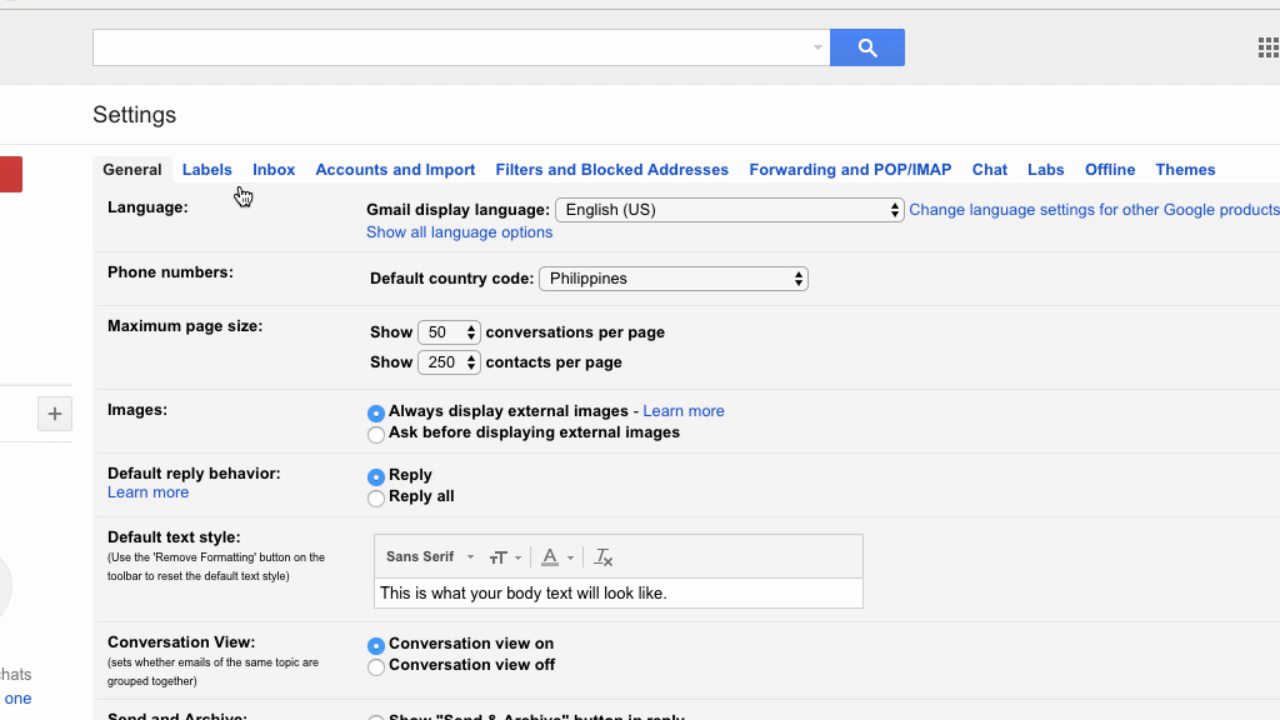
left_click(285, 173)
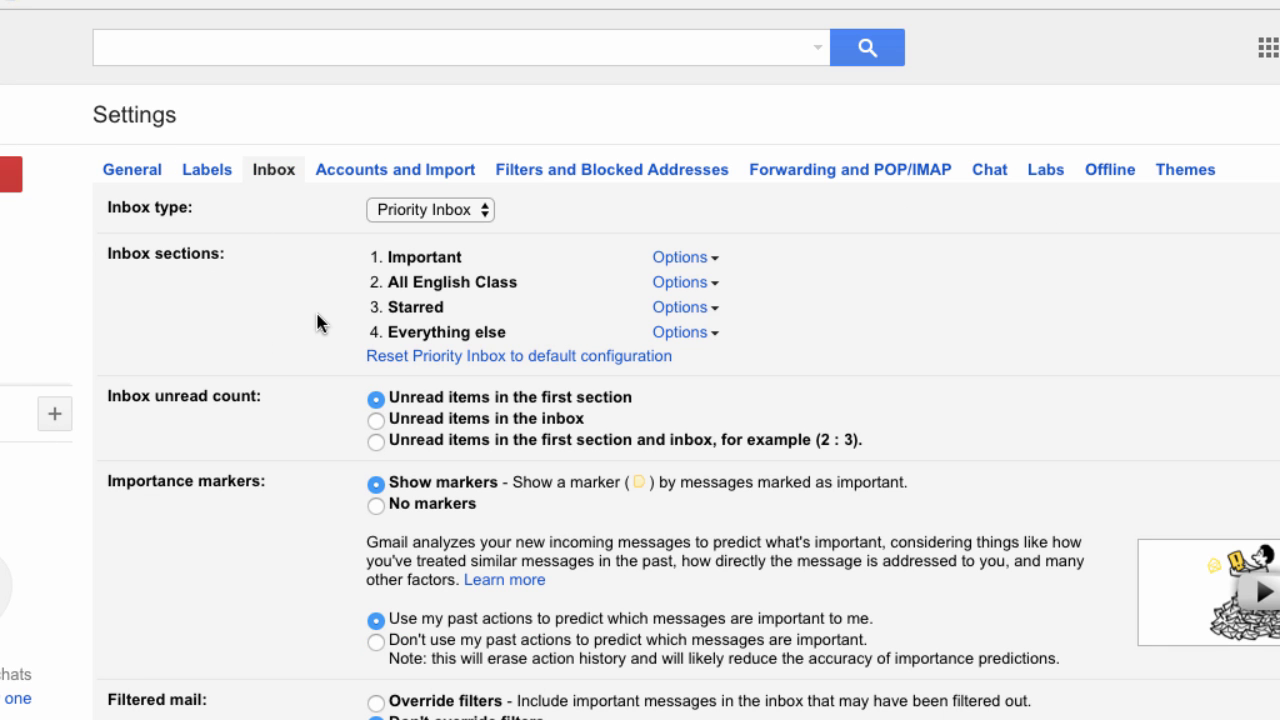
left_click(485, 211)
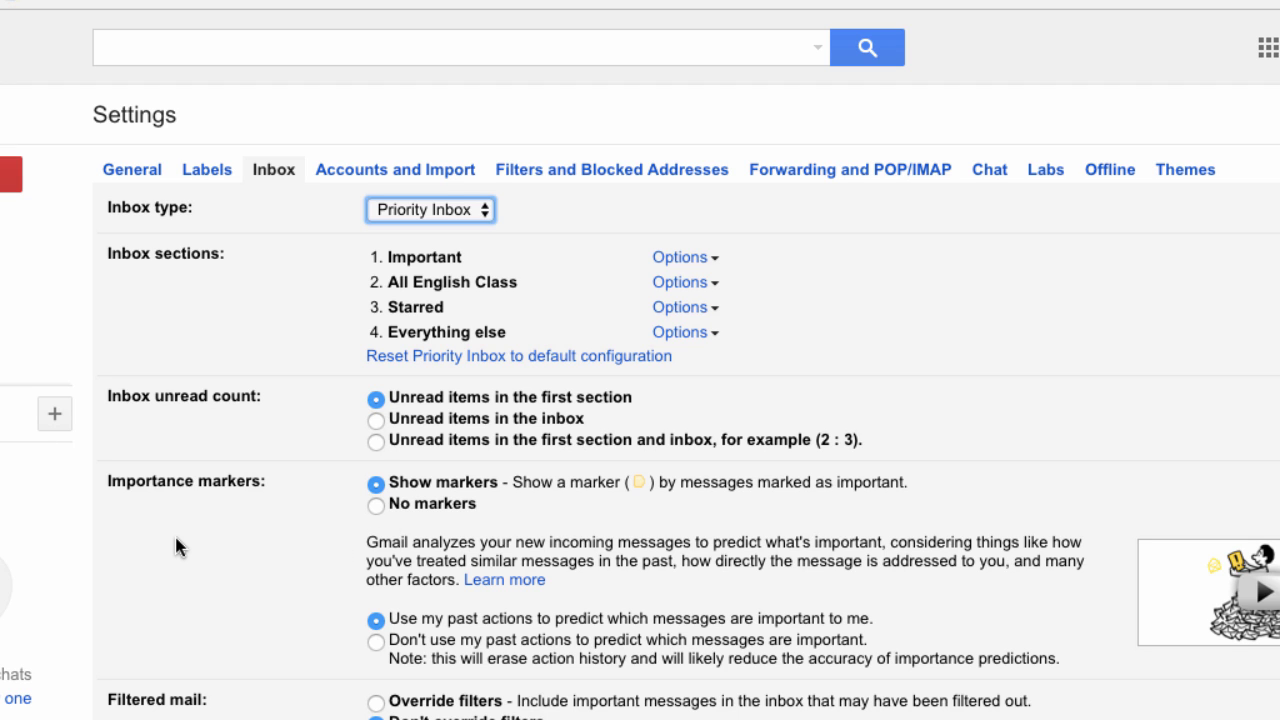
scroll(175, 537, "down", 1)
scroll(175, 546, "up", 1)
left_click(486, 209)
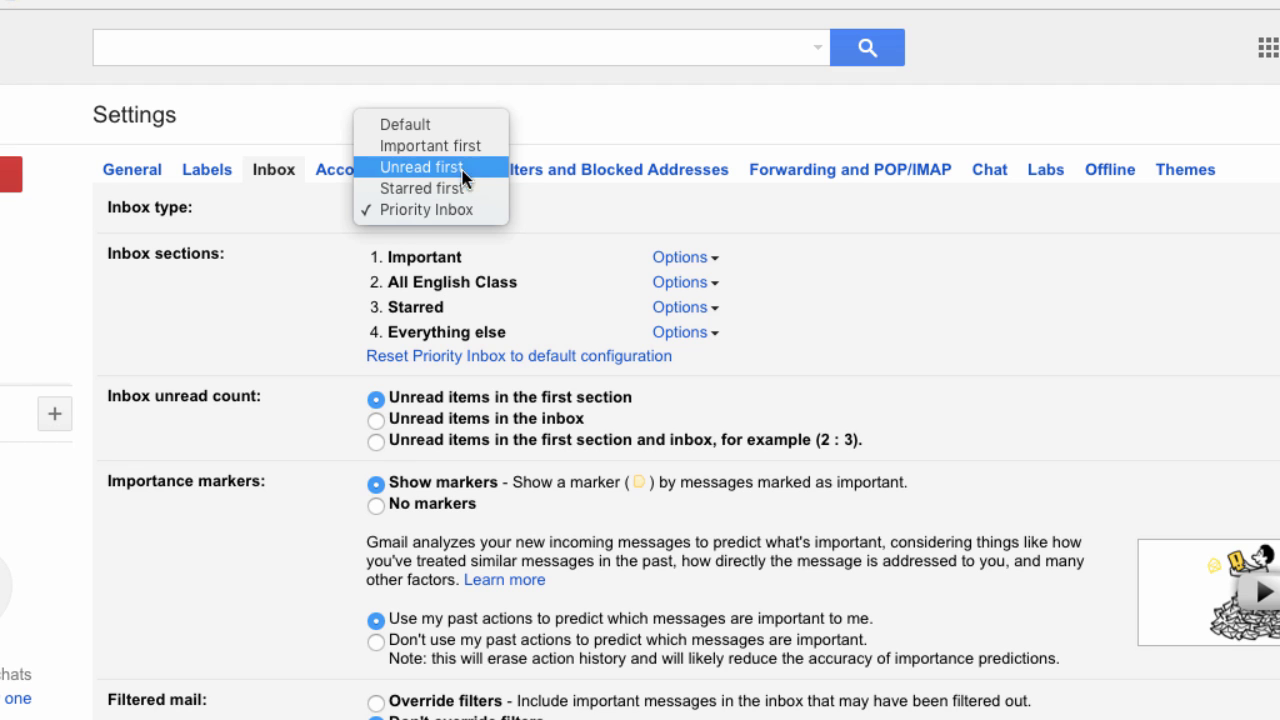
left_click(446, 127)
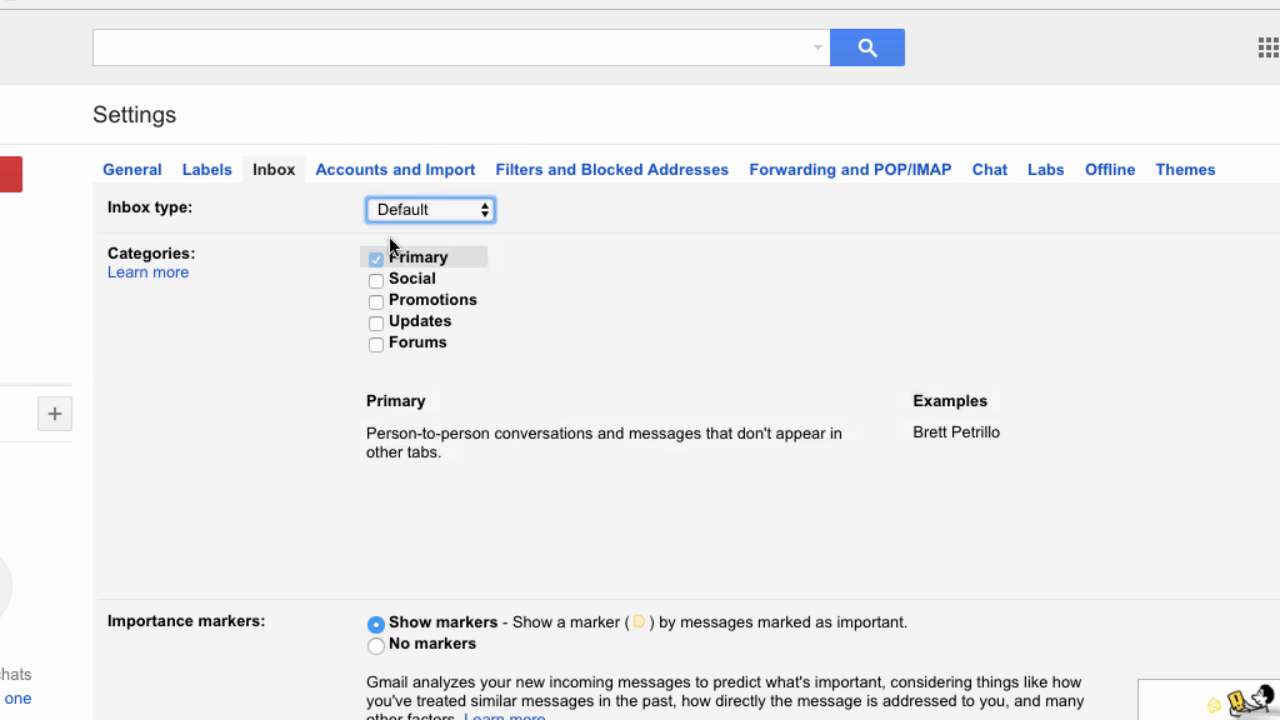
left_click(278, 170)
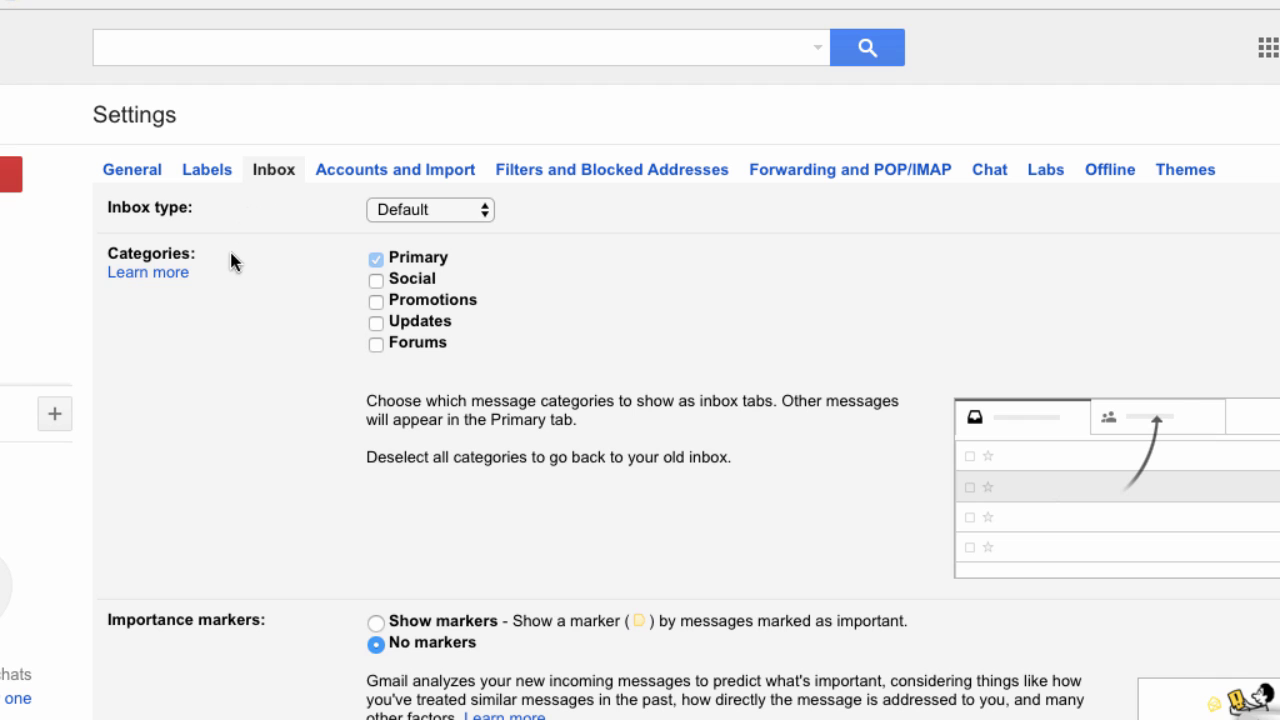
Examine the inbox categories, importance markers and filtered mail settings, as well as the Accounts and Import options.
mouse_move(403, 322)
scroll(270, 440, "down", 2)
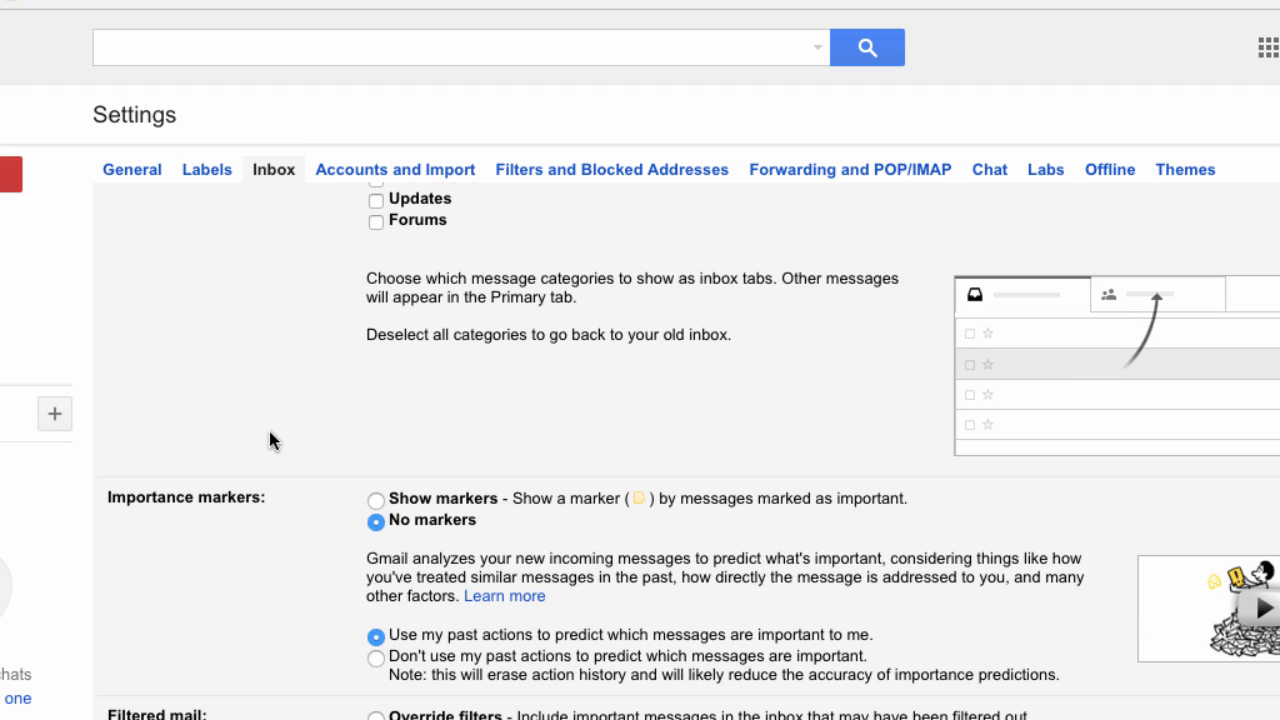
scroll(269, 433, "down", 1)
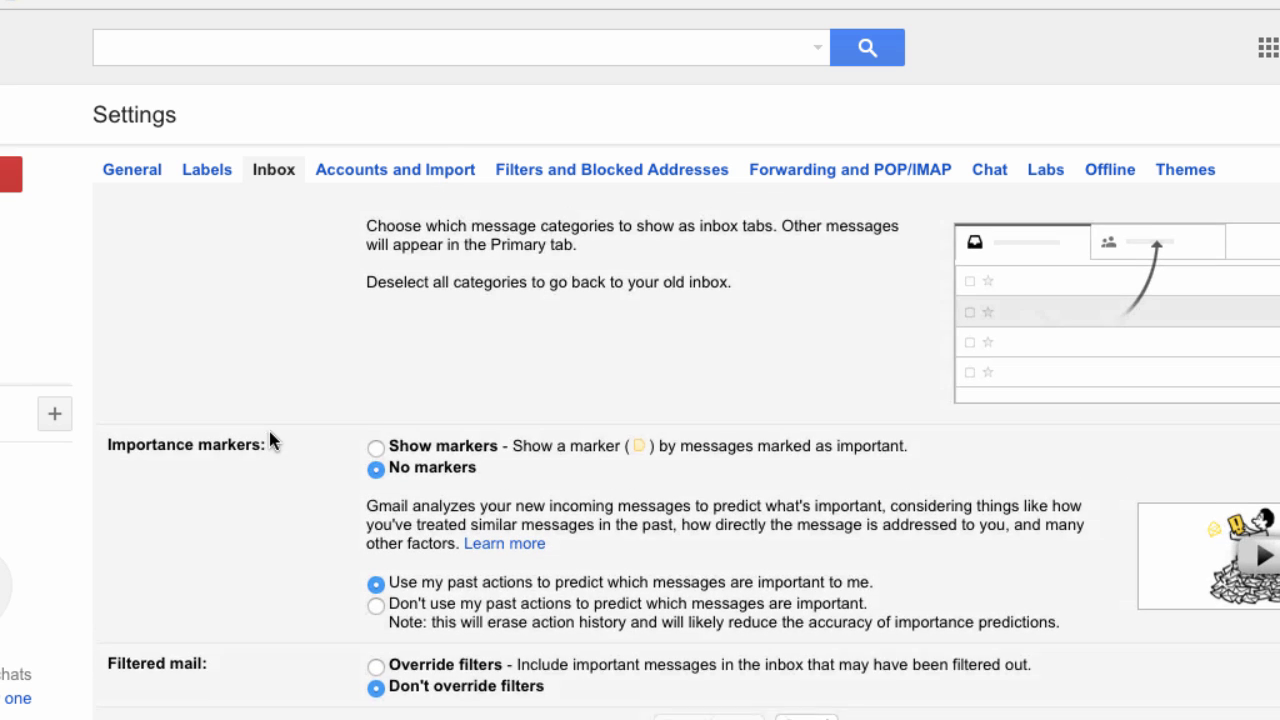
scroll(270, 430, "up", 3)
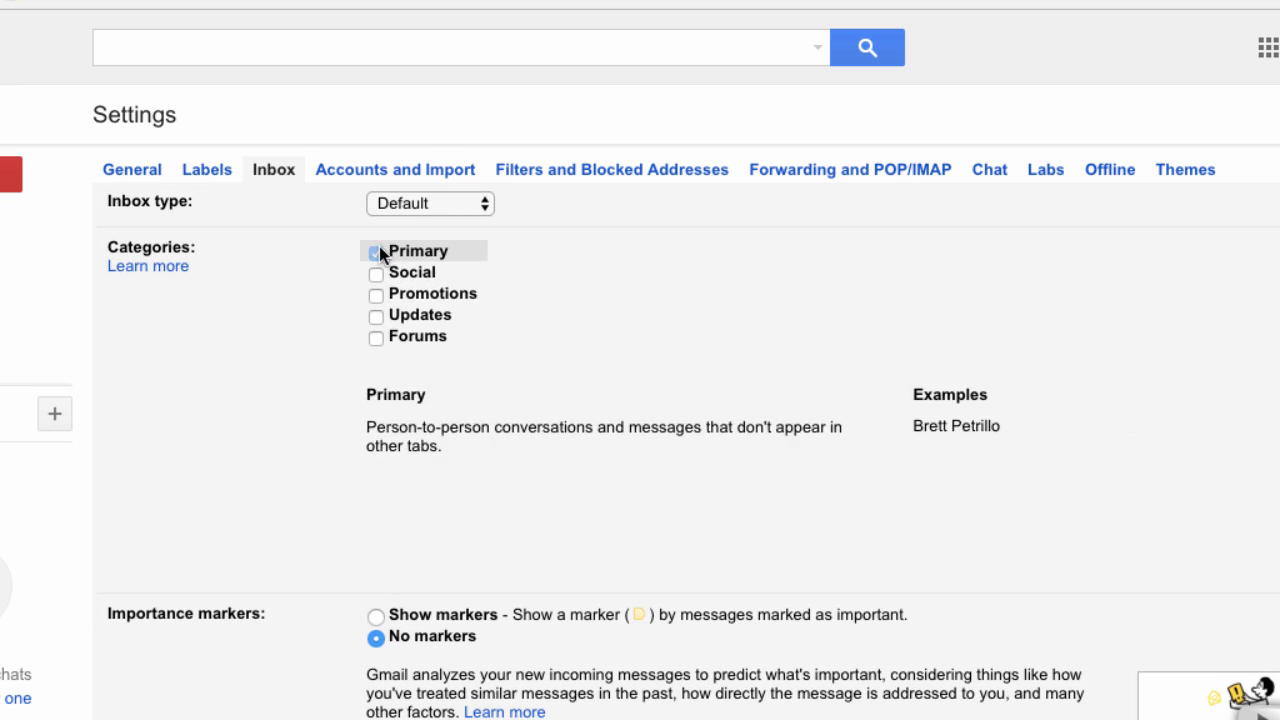
scroll(322, 475, "down", 1)
scroll(321, 466, "down", 3)
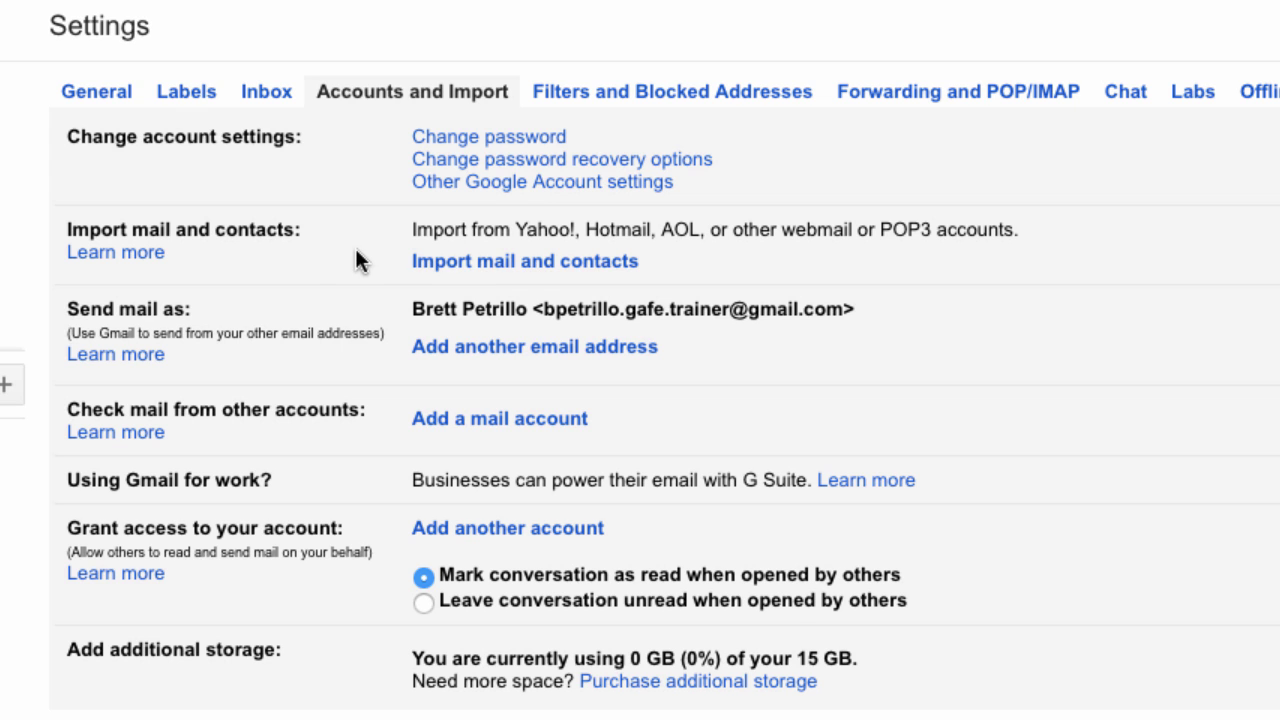
scroll(329, 265, "down", 2)
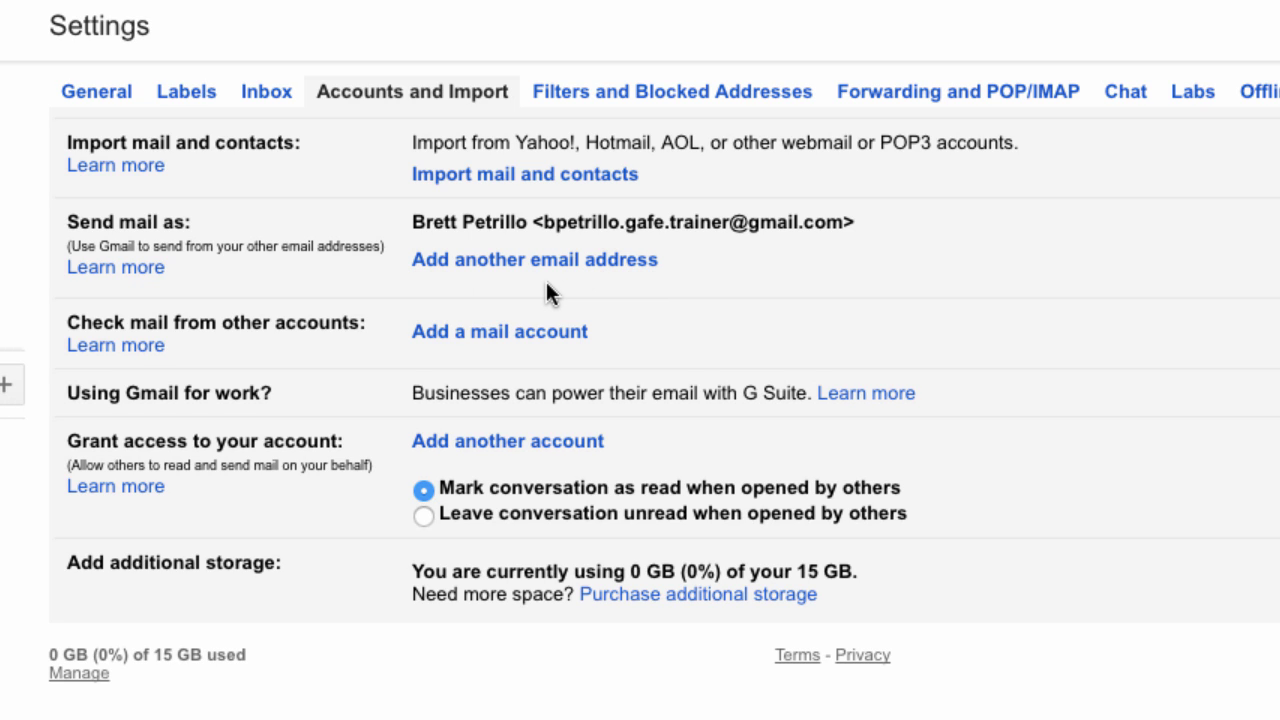
Review the remaining Accounts and Import options and open the Chat settings.
scroll(365, 349, "down", 1)
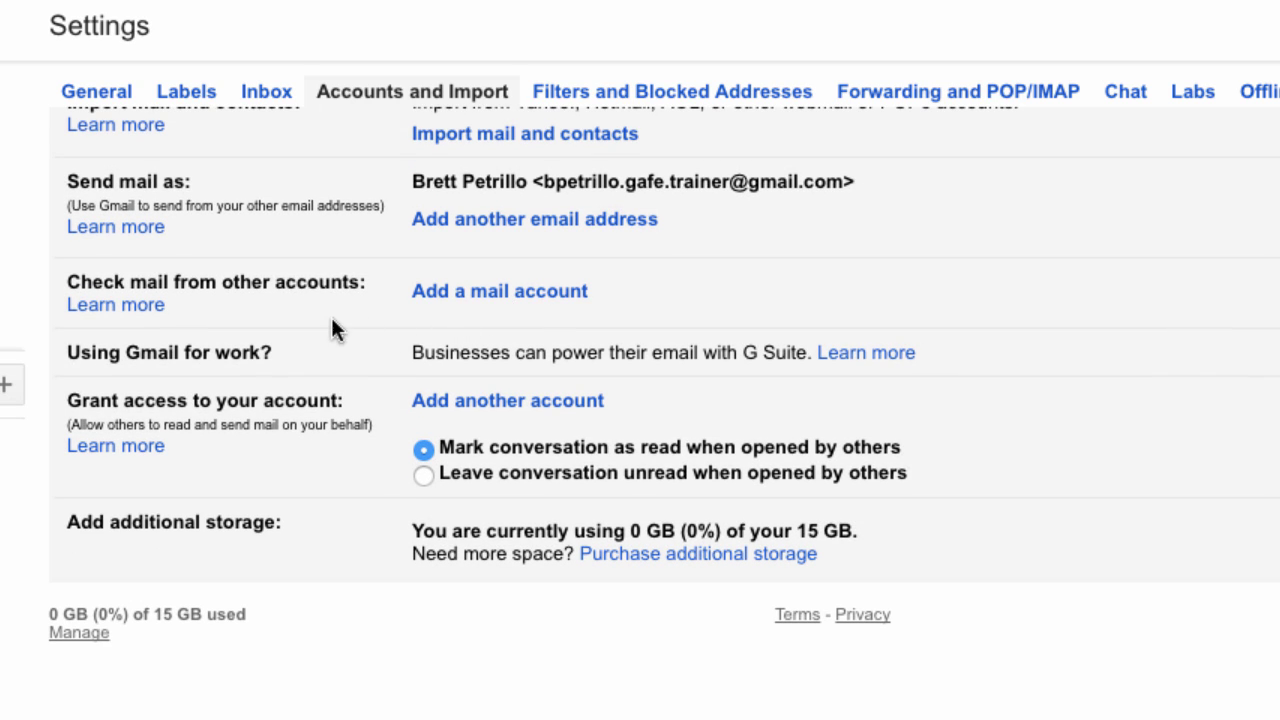
scroll(331, 317, "down", 1)
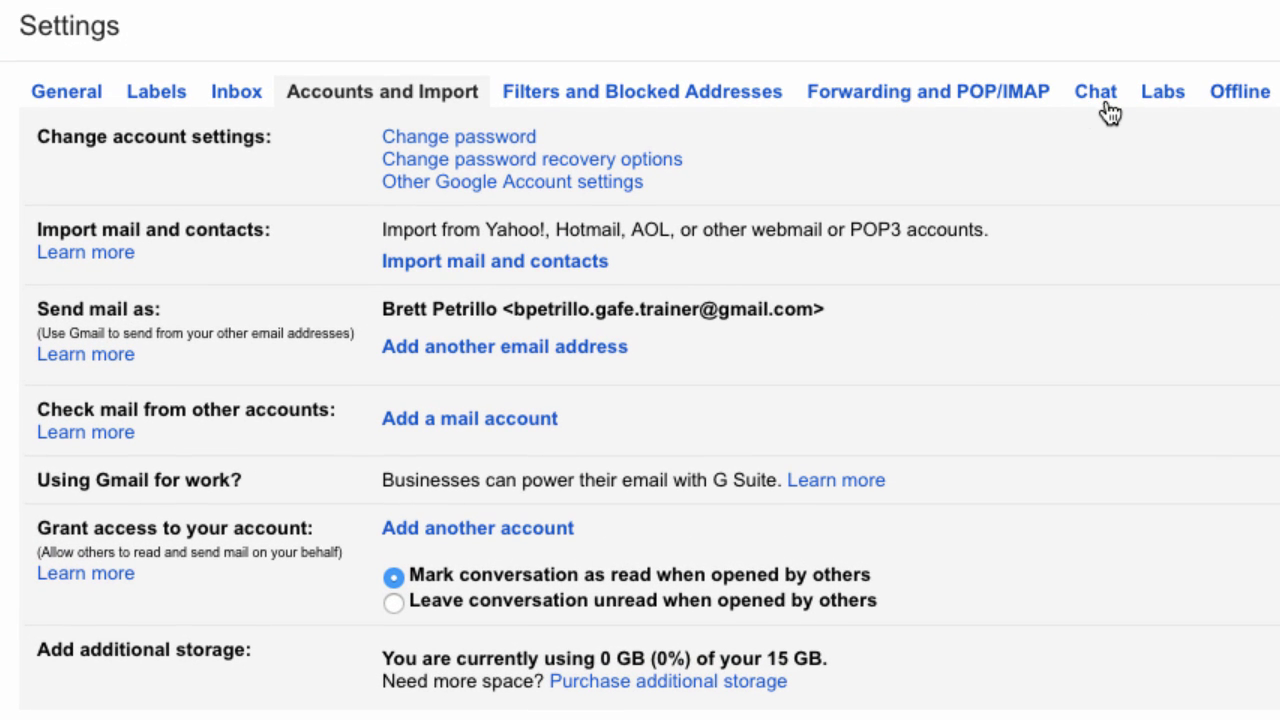
left_click(1097, 92)
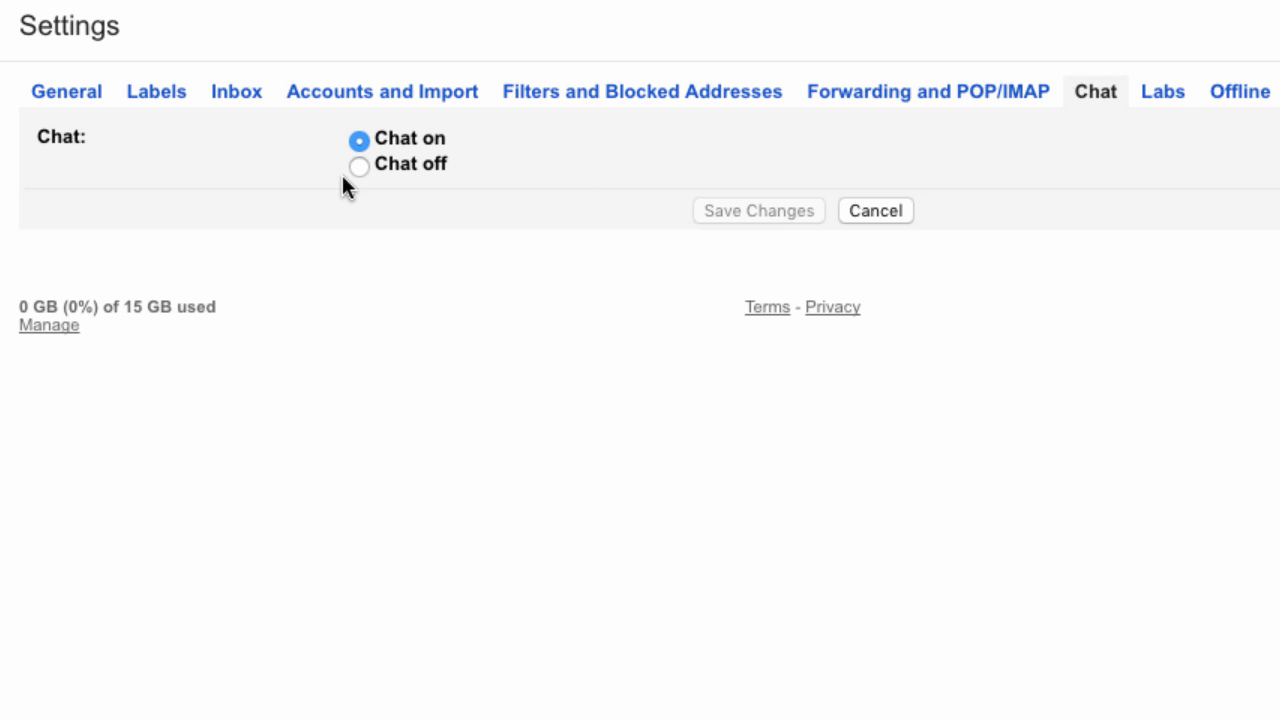
Show the Chats system label in the label list and return to the Gmail inbox.
left_click(171, 99)
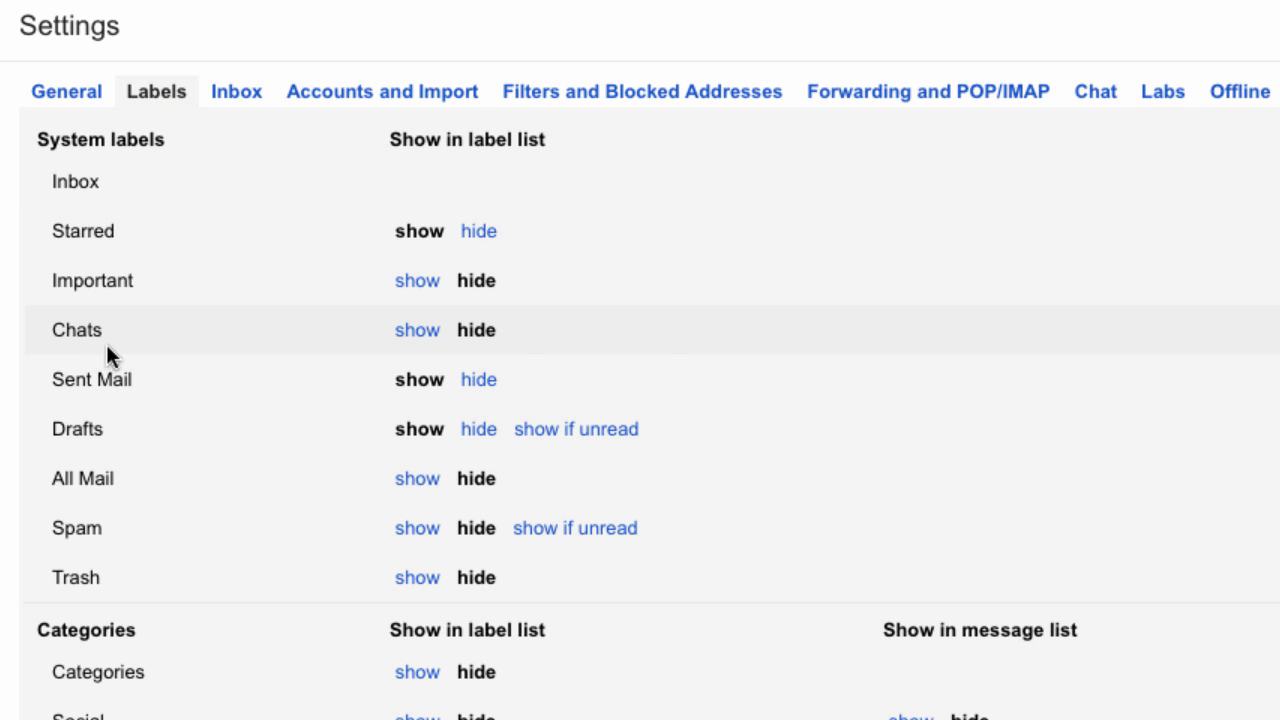
left_click(417, 331)
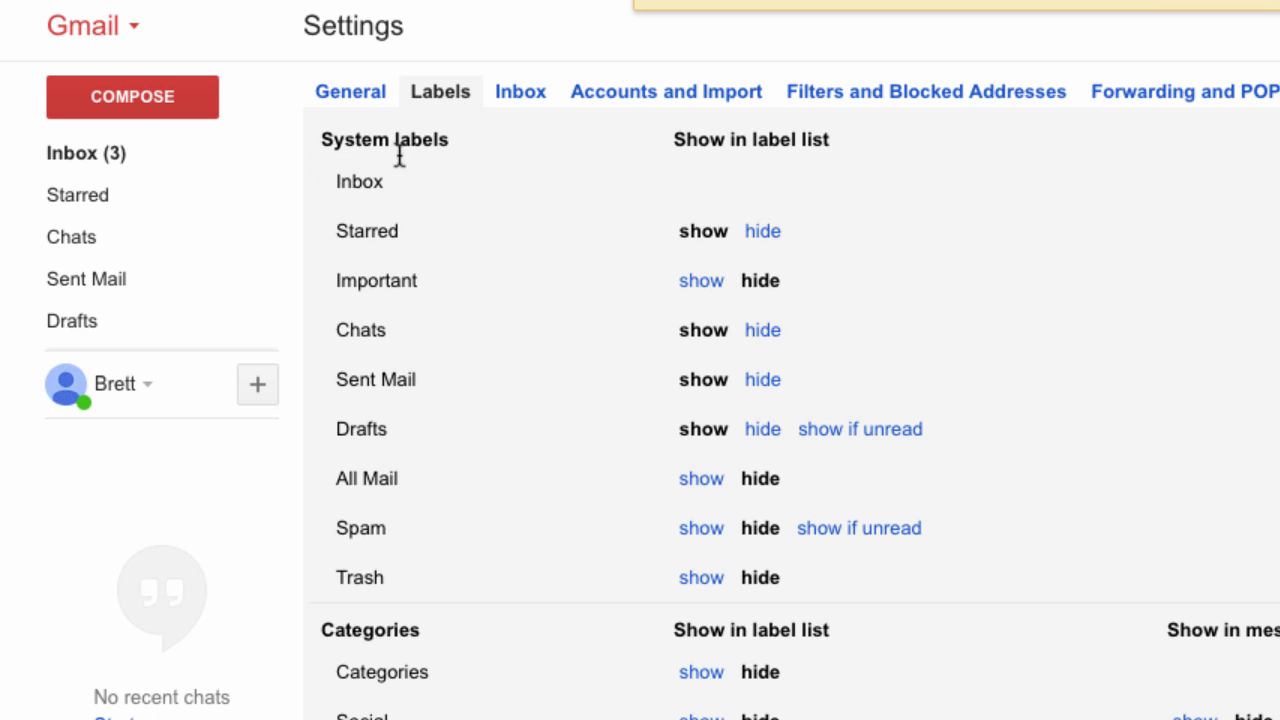
left_click(133, 27)
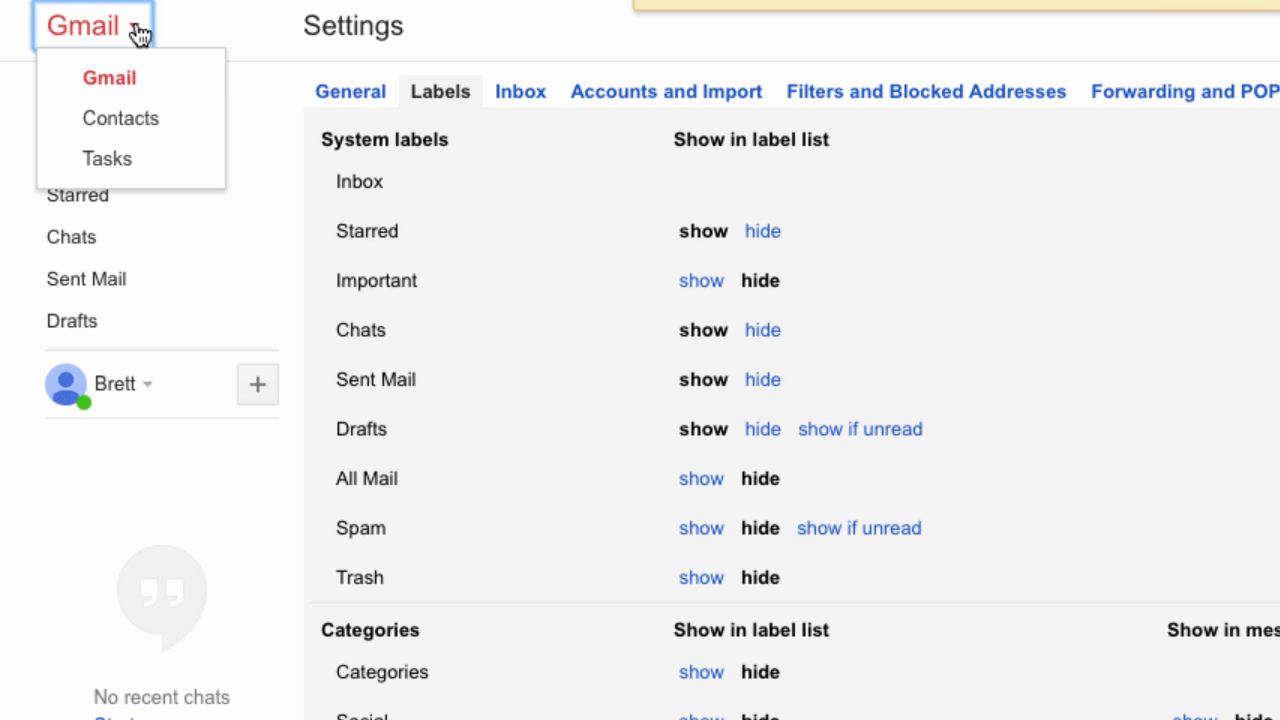
left_click(101, 80)
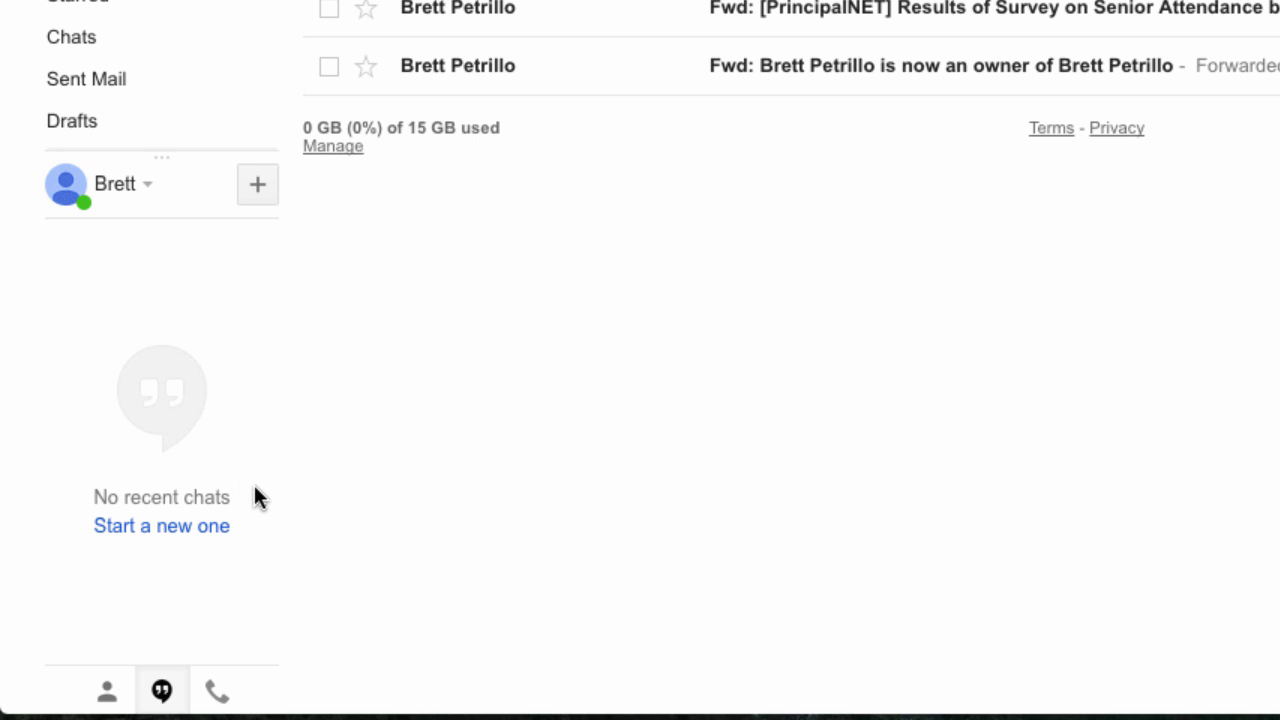
Examine the Hangouts new-conversation search and the message list of the Chats label.
left_click(149, 538)
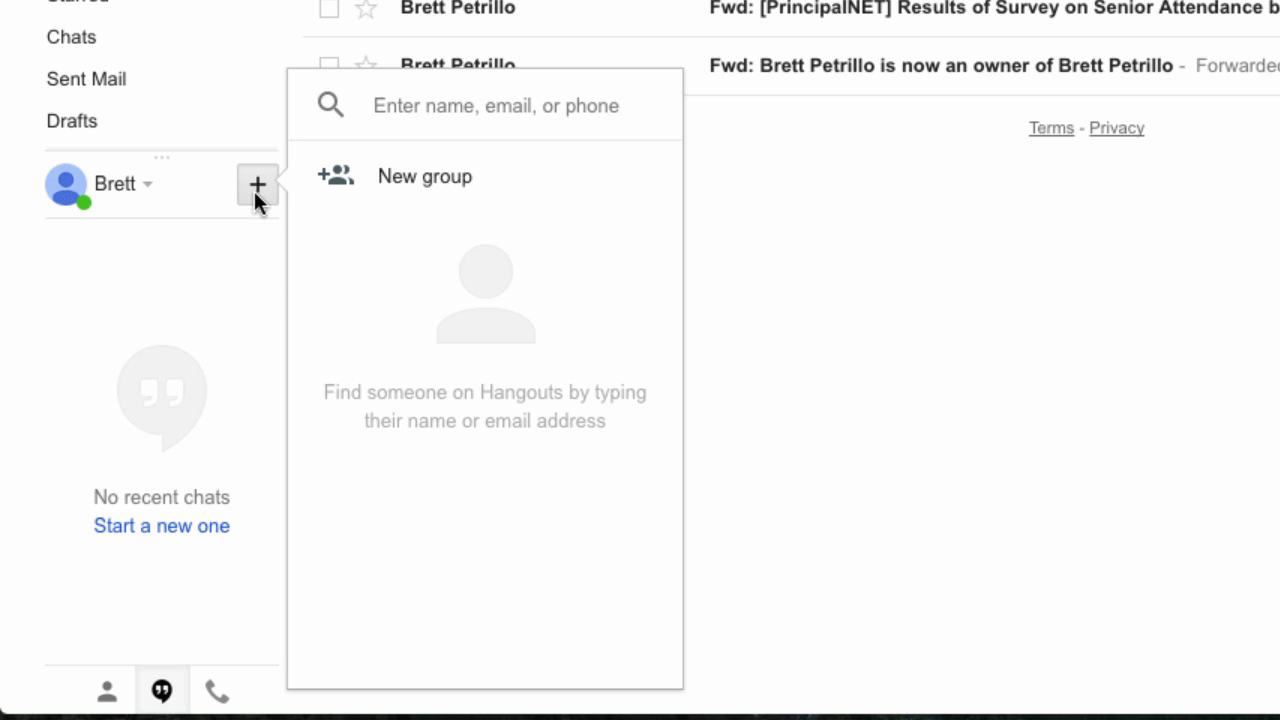
left_click(254, 266)
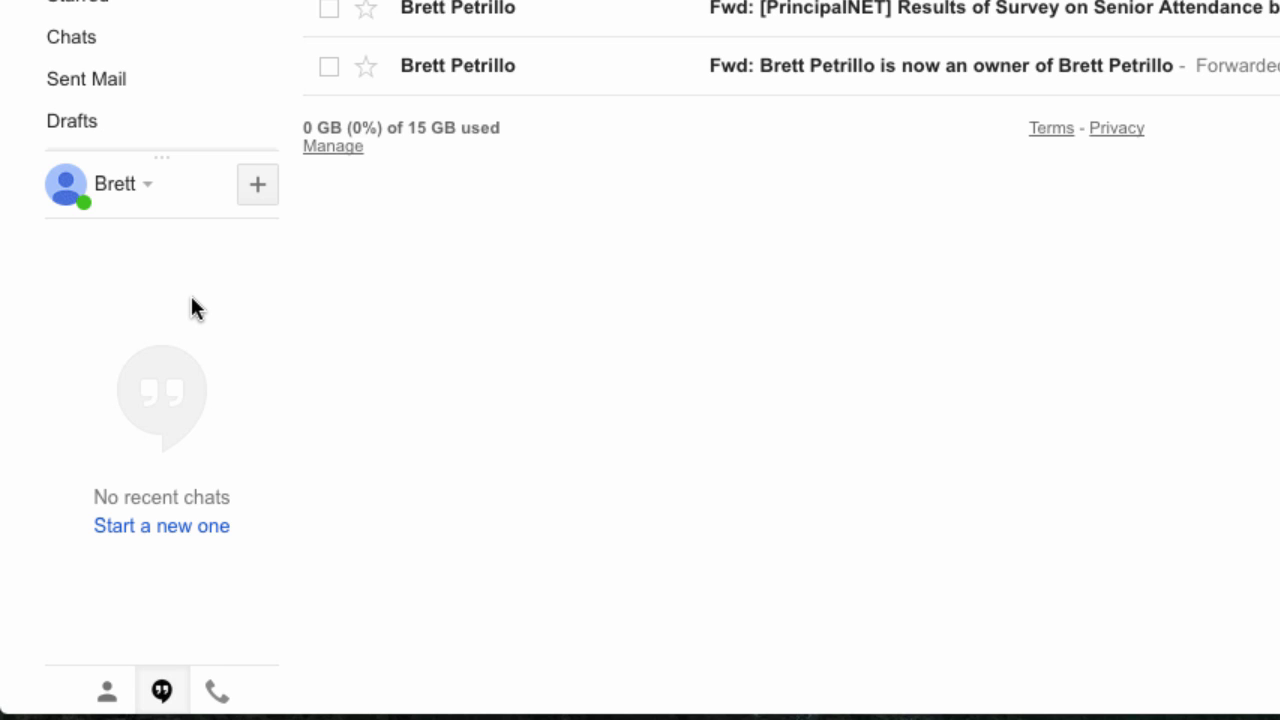
left_click(259, 187)
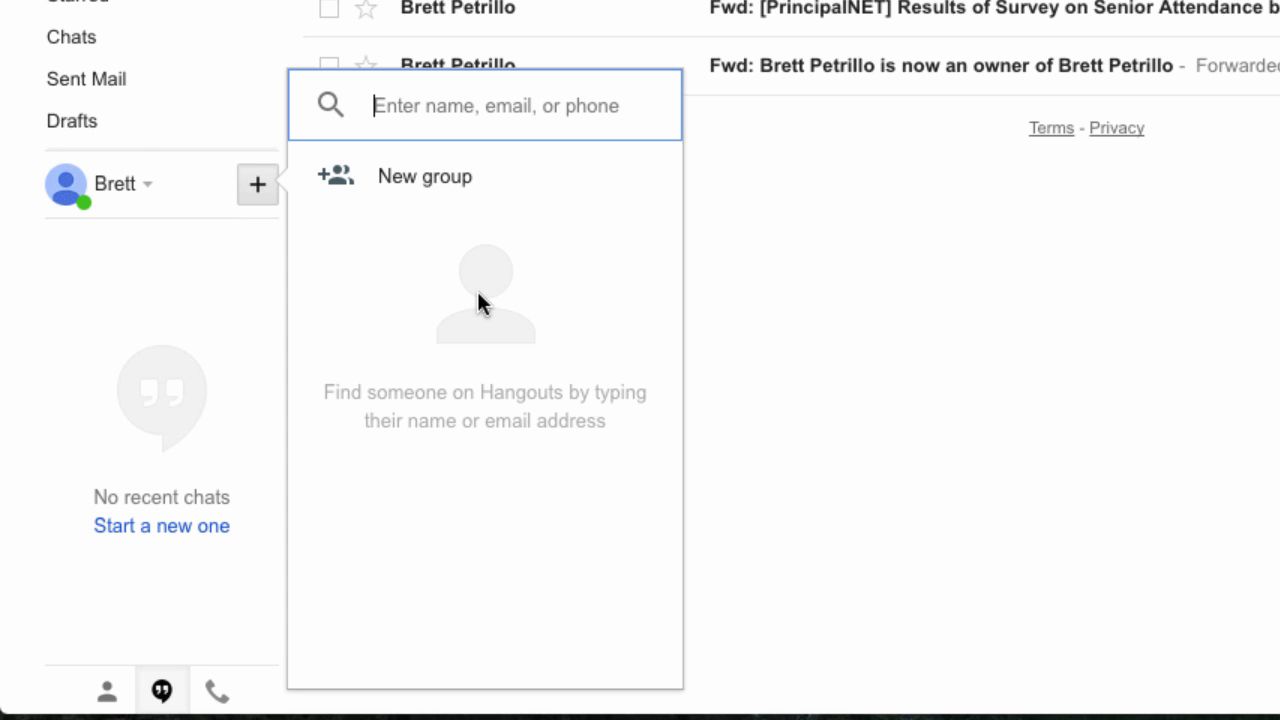
left_click(134, 287)
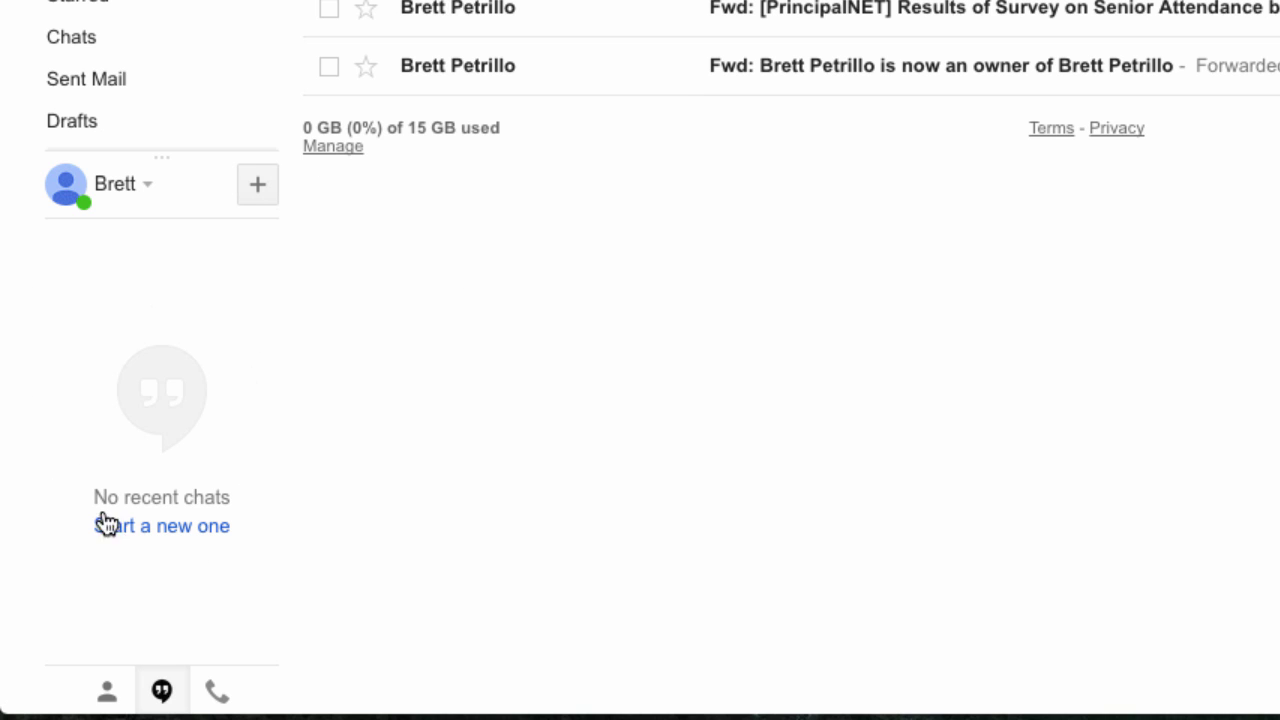
left_click(258, 186)
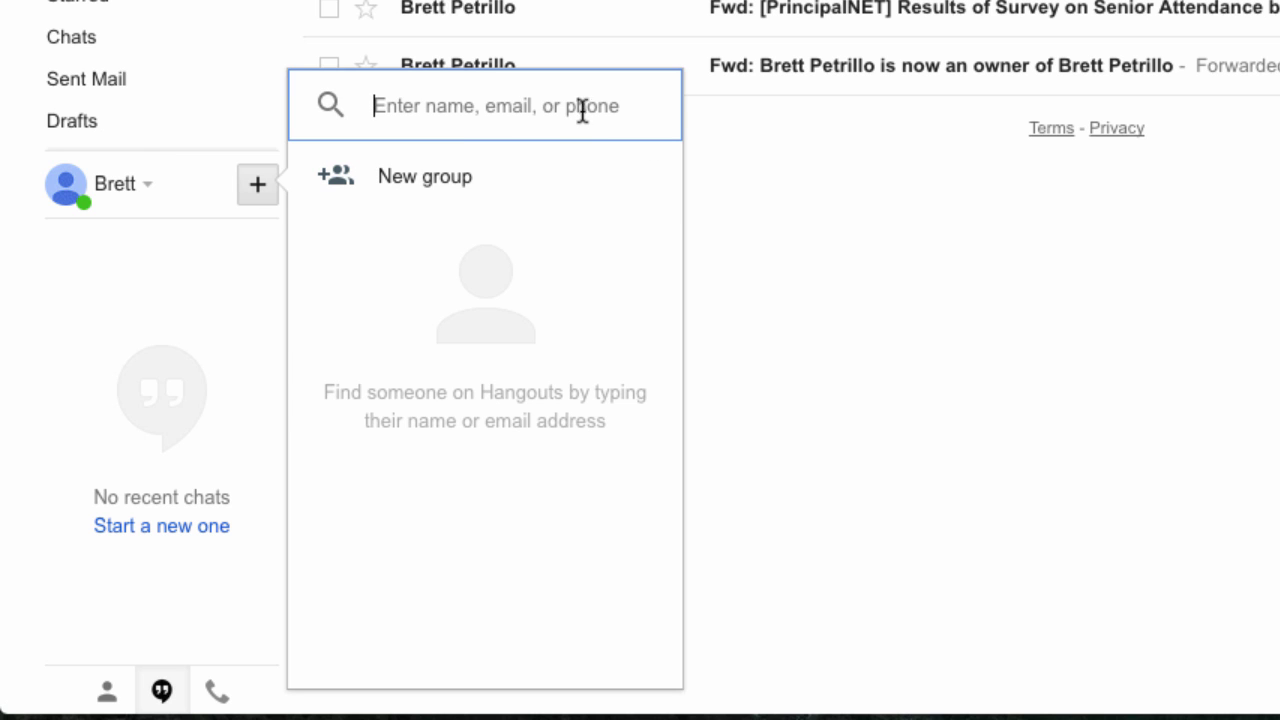
left_click(257, 302)
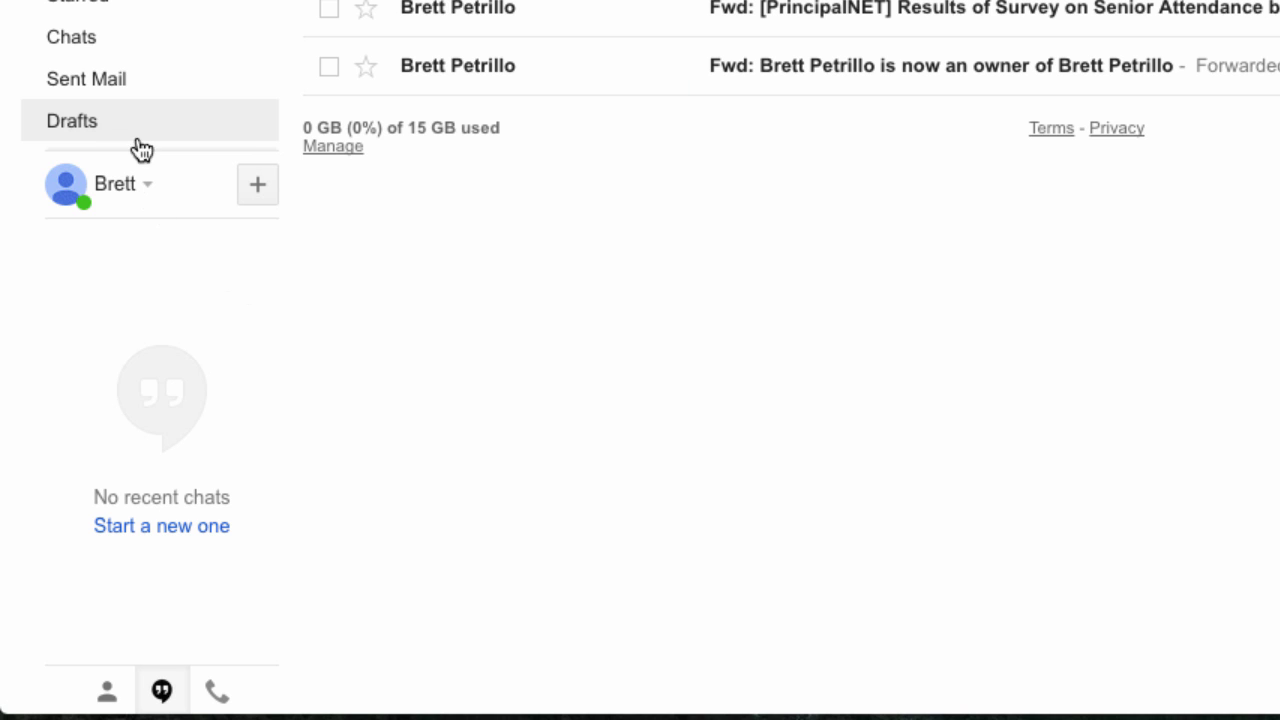
mouse_move(105, 66)
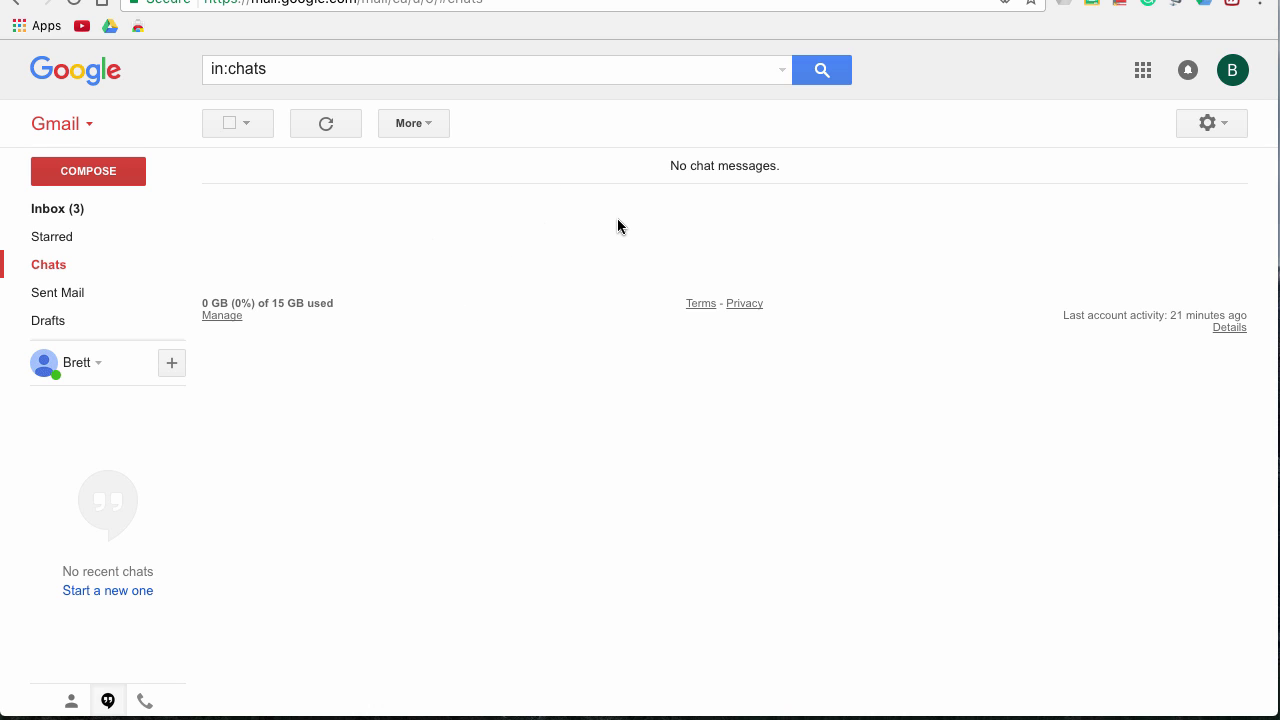
mouse_move(160, 258)
Open the Labs settings and examine the available experimental features, from the authentication icon through Yelp previews.
left_click(1223, 131)
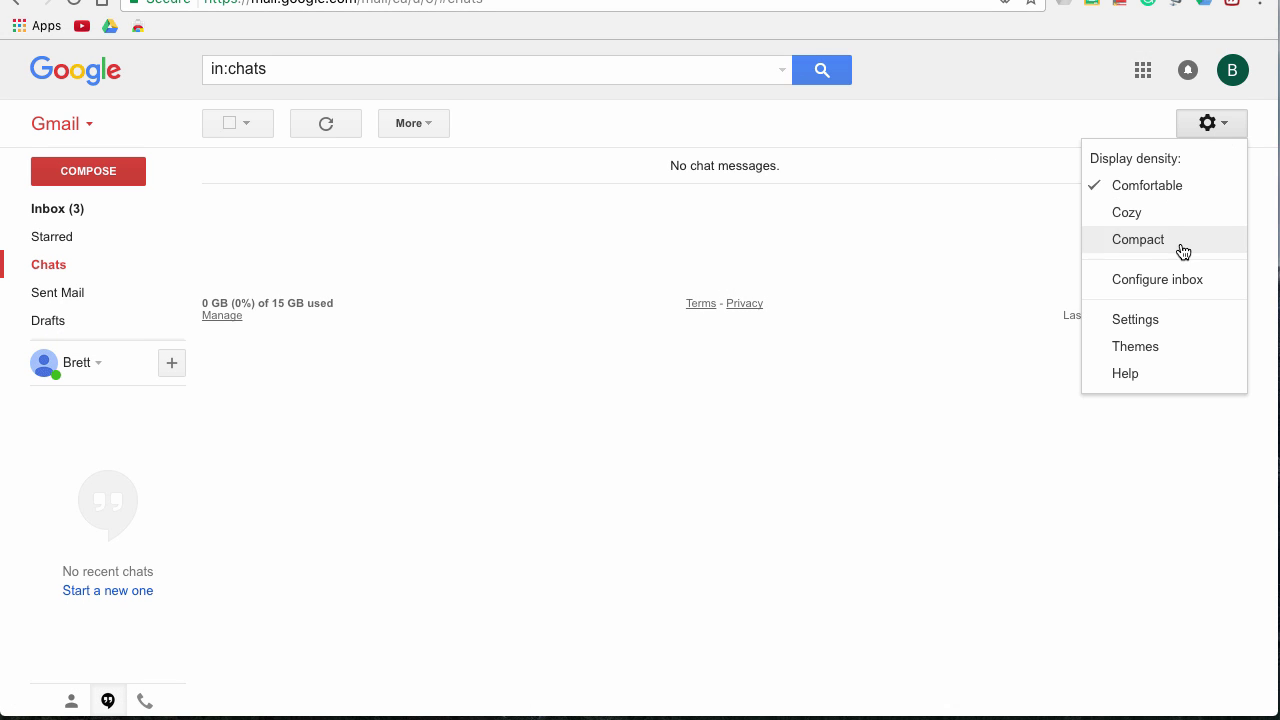
left_click(1144, 319)
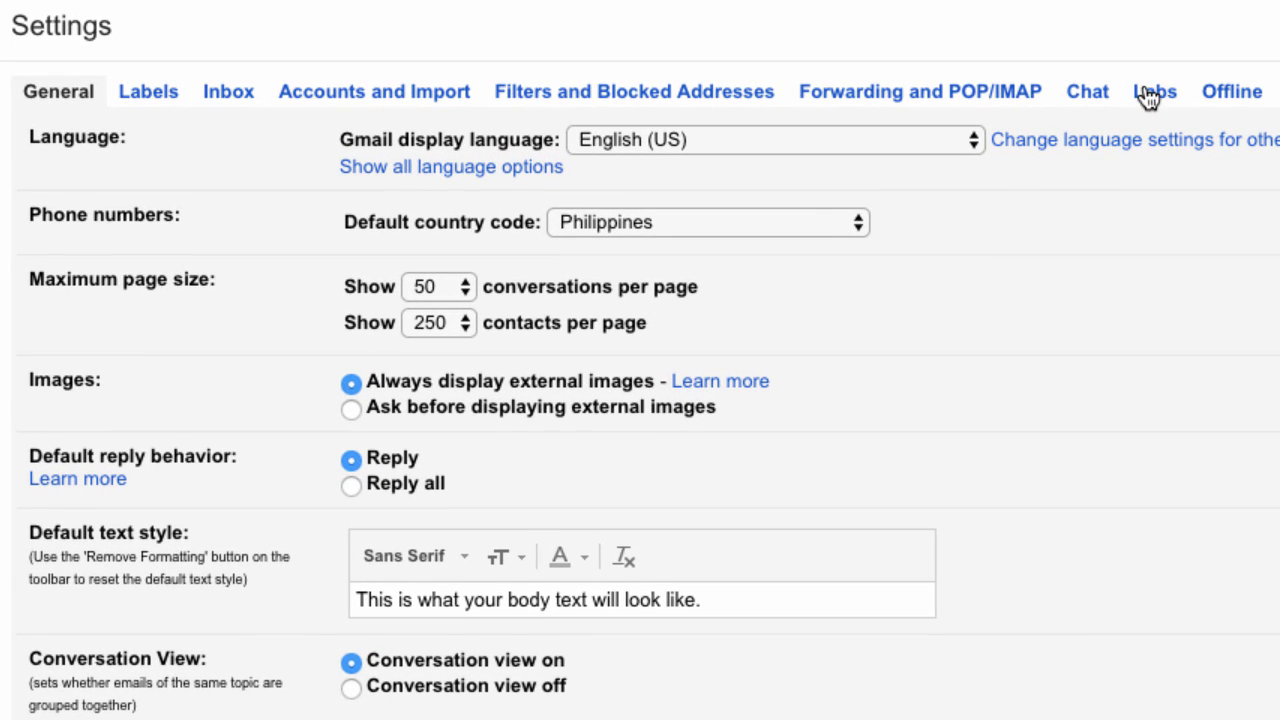
left_click(1155, 93)
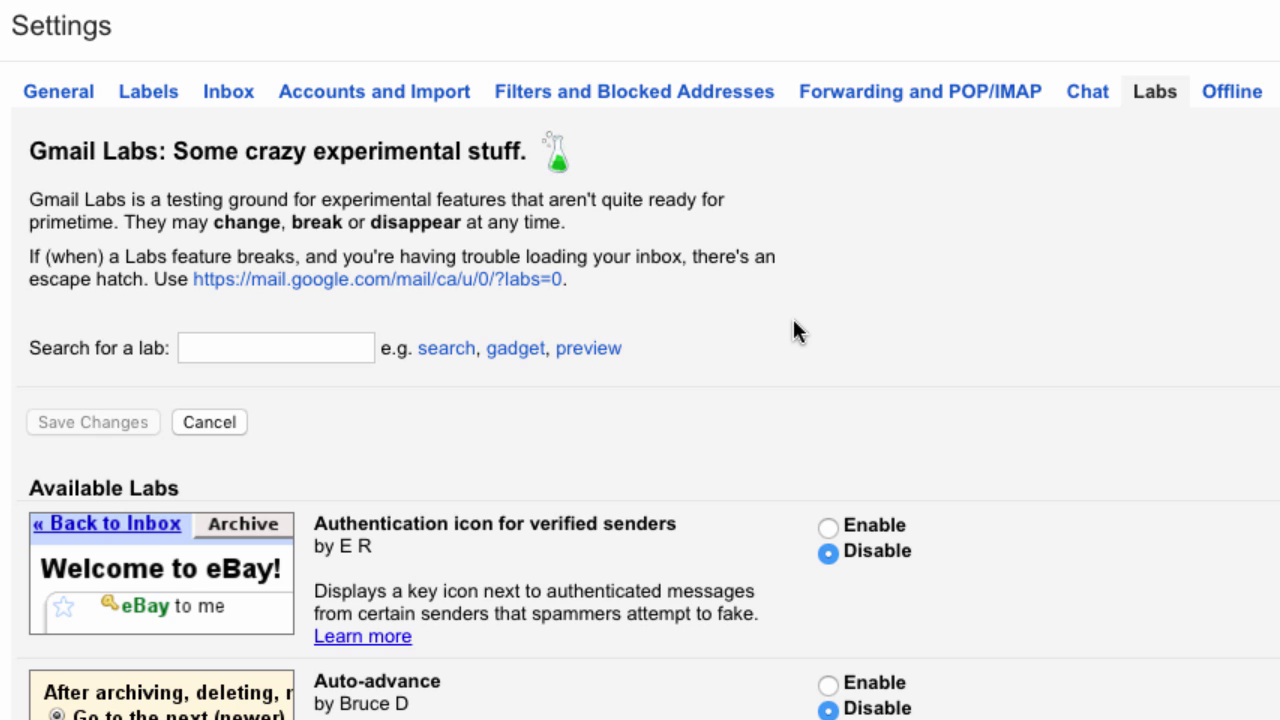
scroll(793, 330, "down", 1)
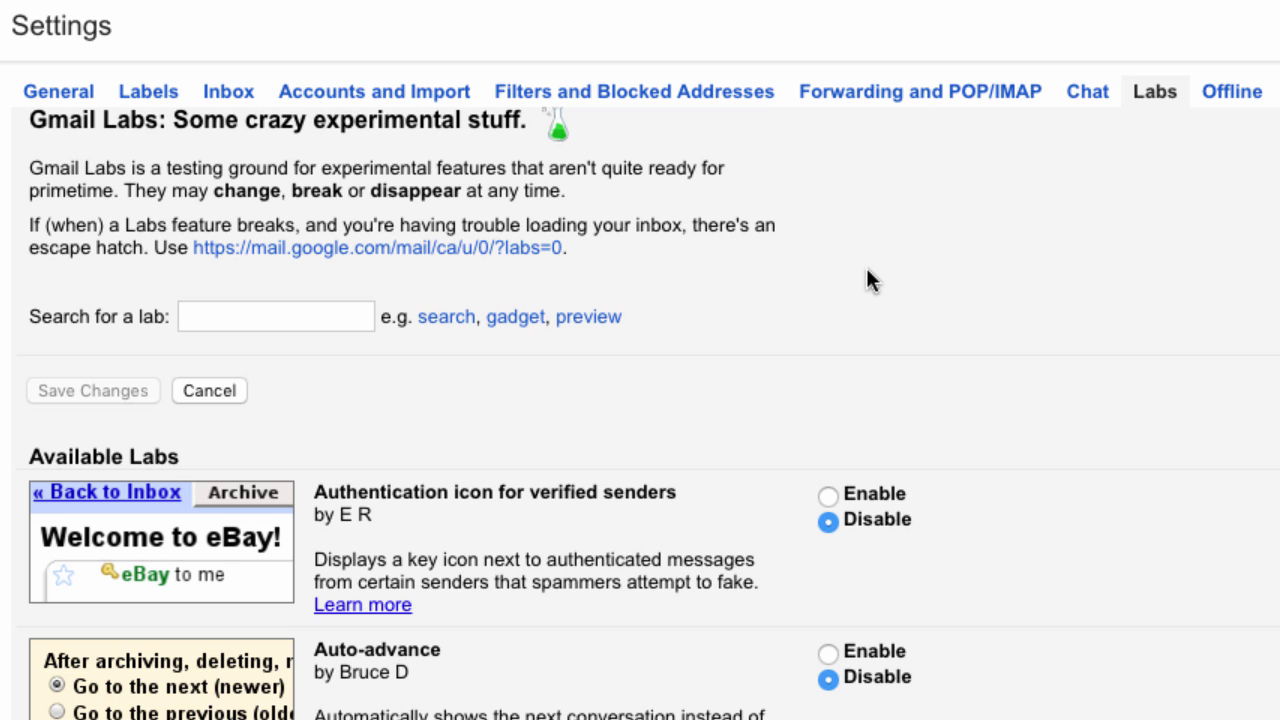
scroll(866, 270, "down", 2)
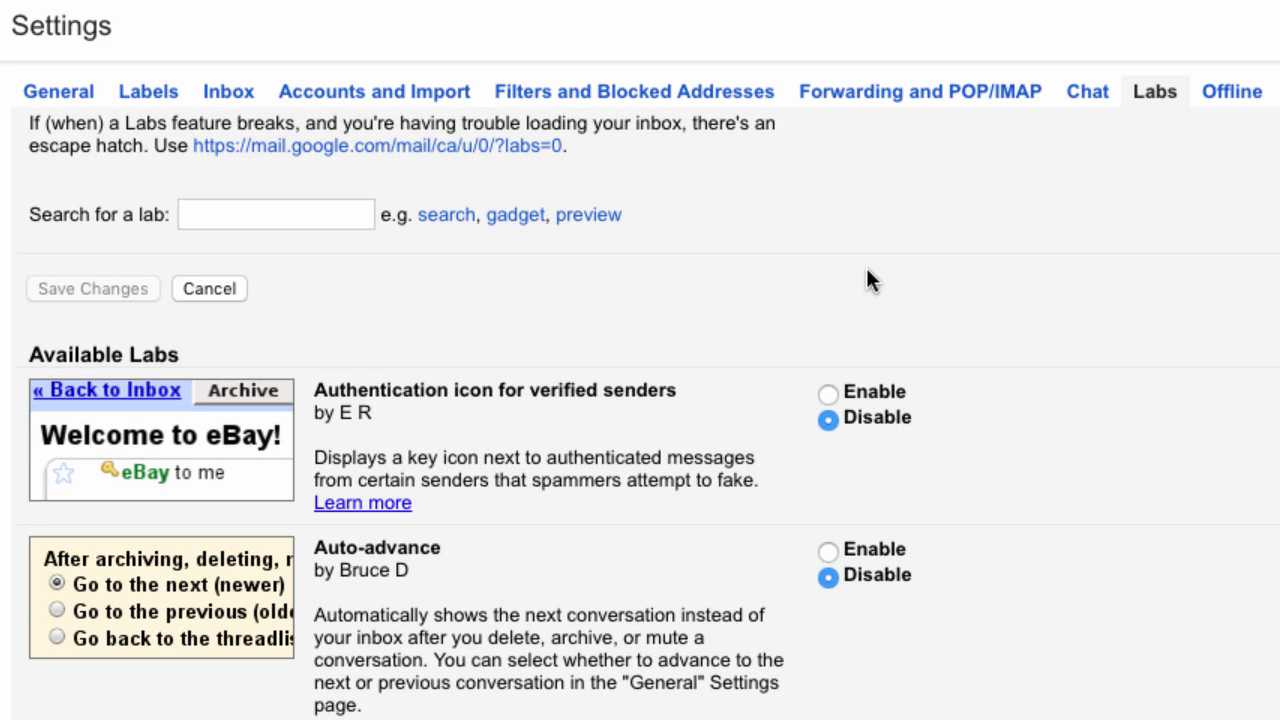
scroll(866, 270, "down", 3)
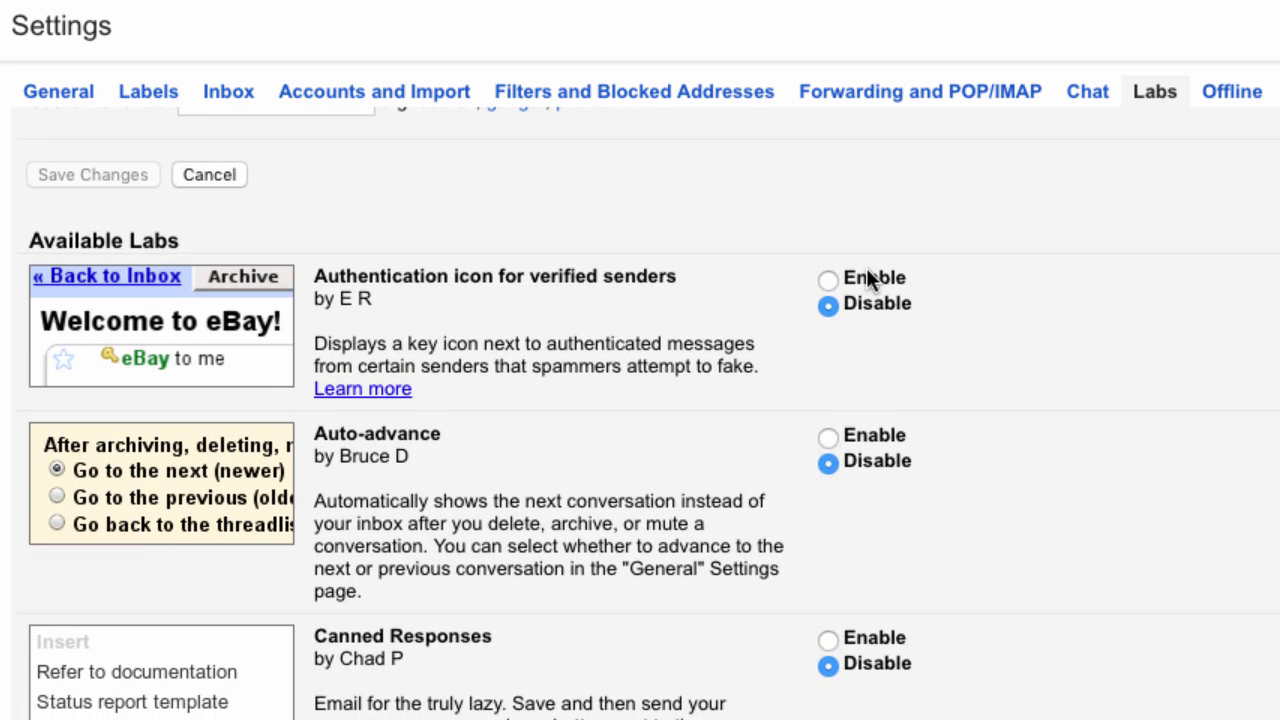
scroll(866, 270, "down", 4)
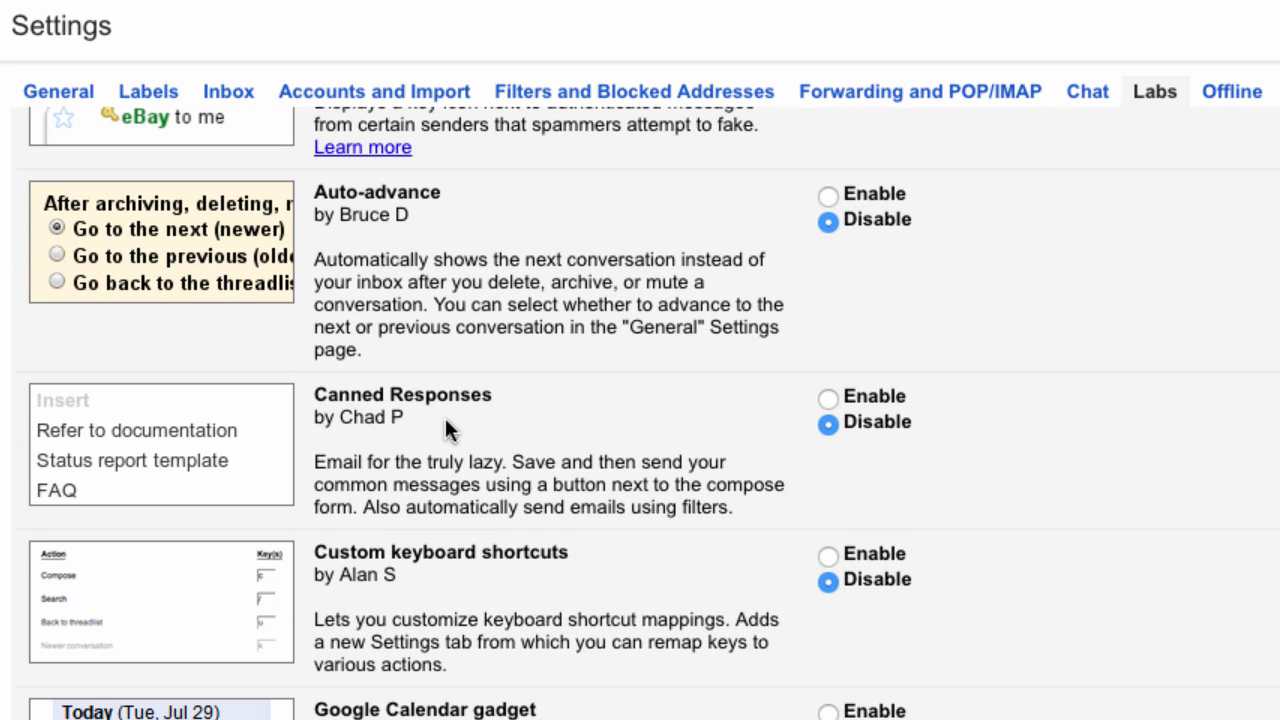
scroll(694, 504, "down", 10)
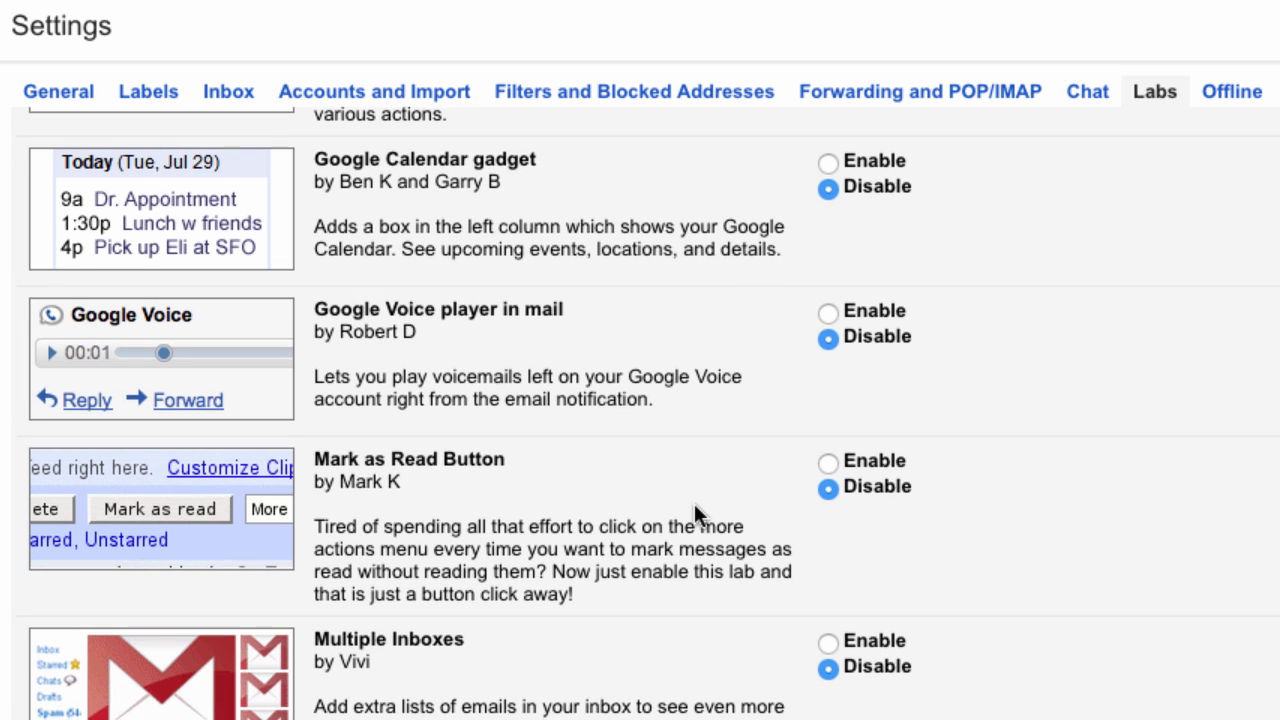
scroll(694, 503, "down", 2)
scroll(694, 503, "down", 4)
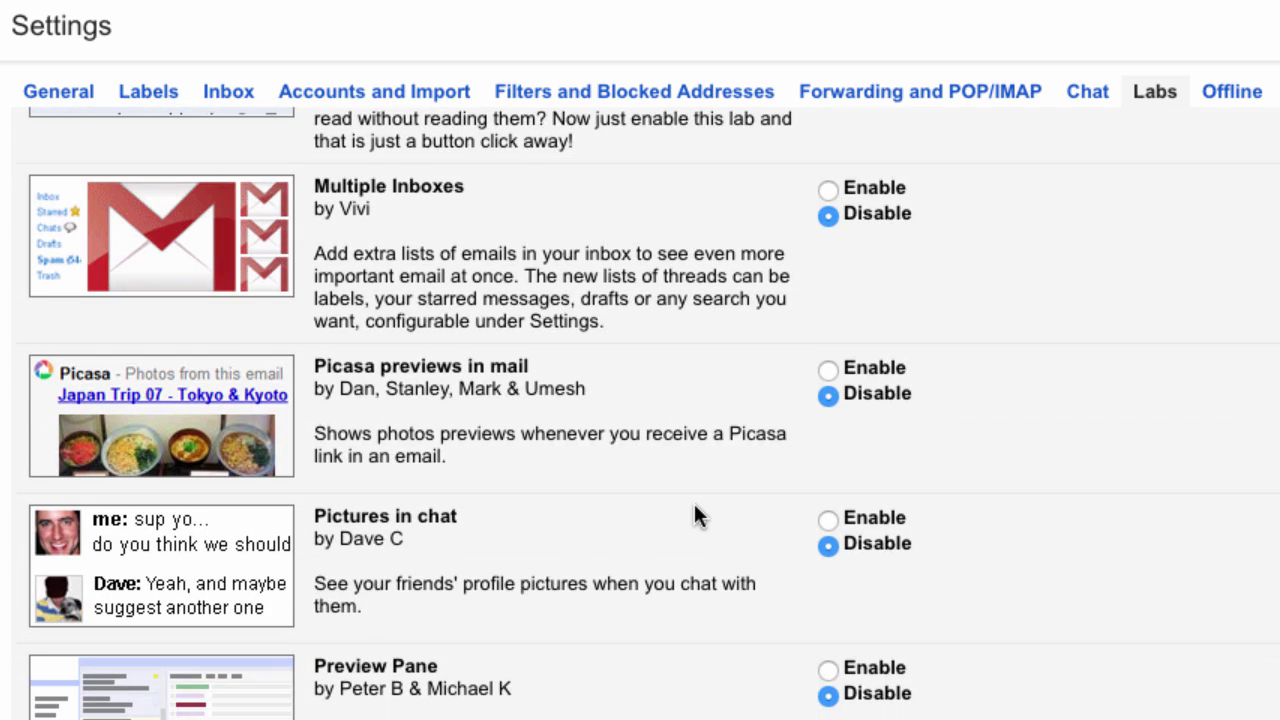
scroll(694, 505, "down", 4)
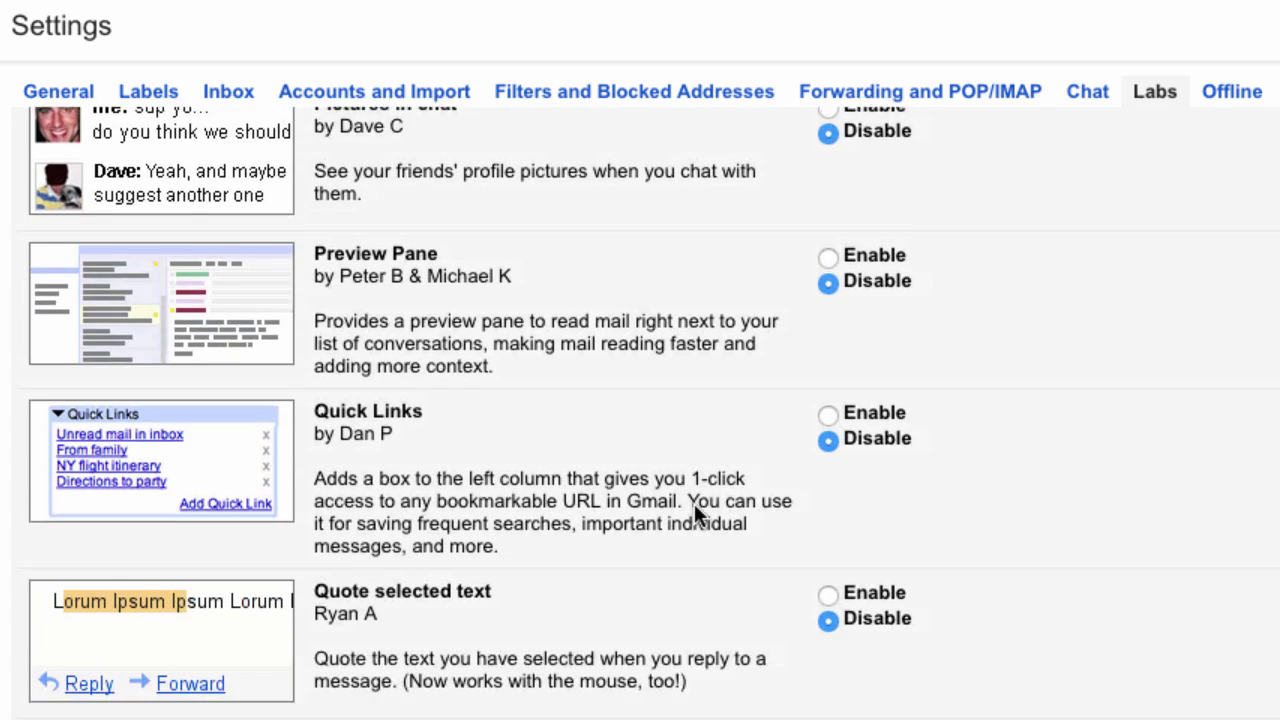
scroll(694, 503, "down", 2)
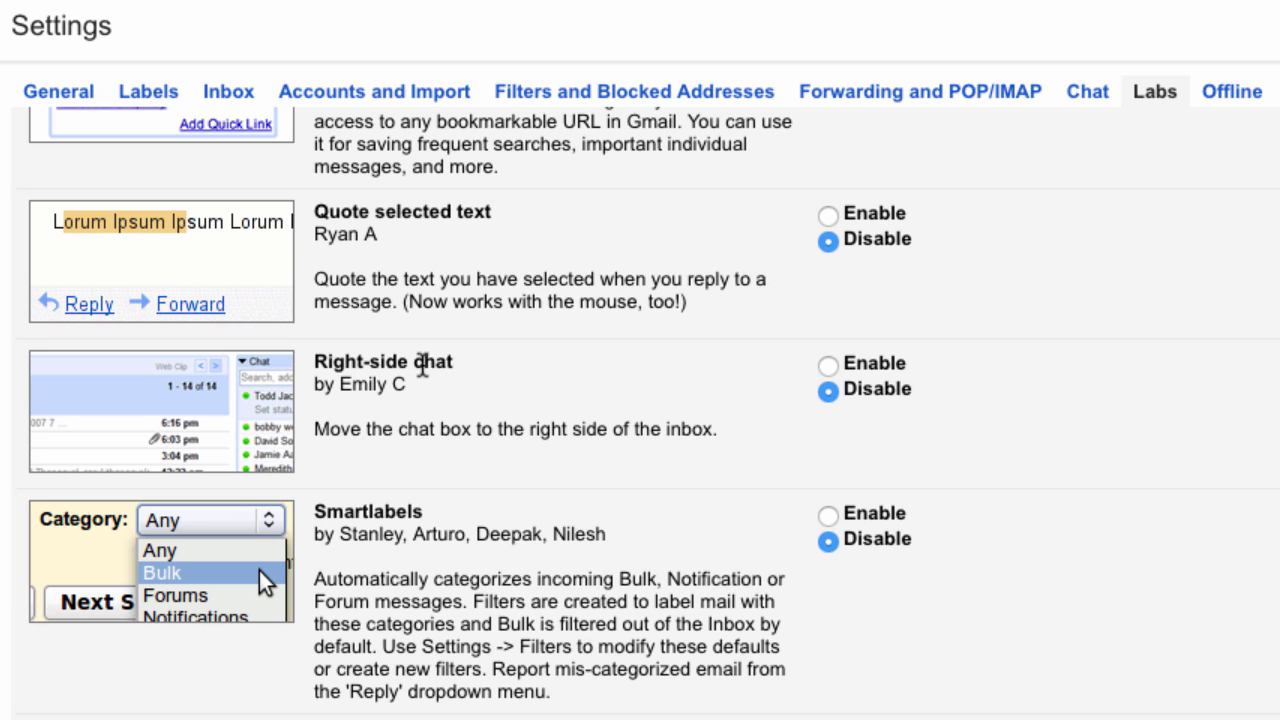
scroll(834, 366, "down", 2)
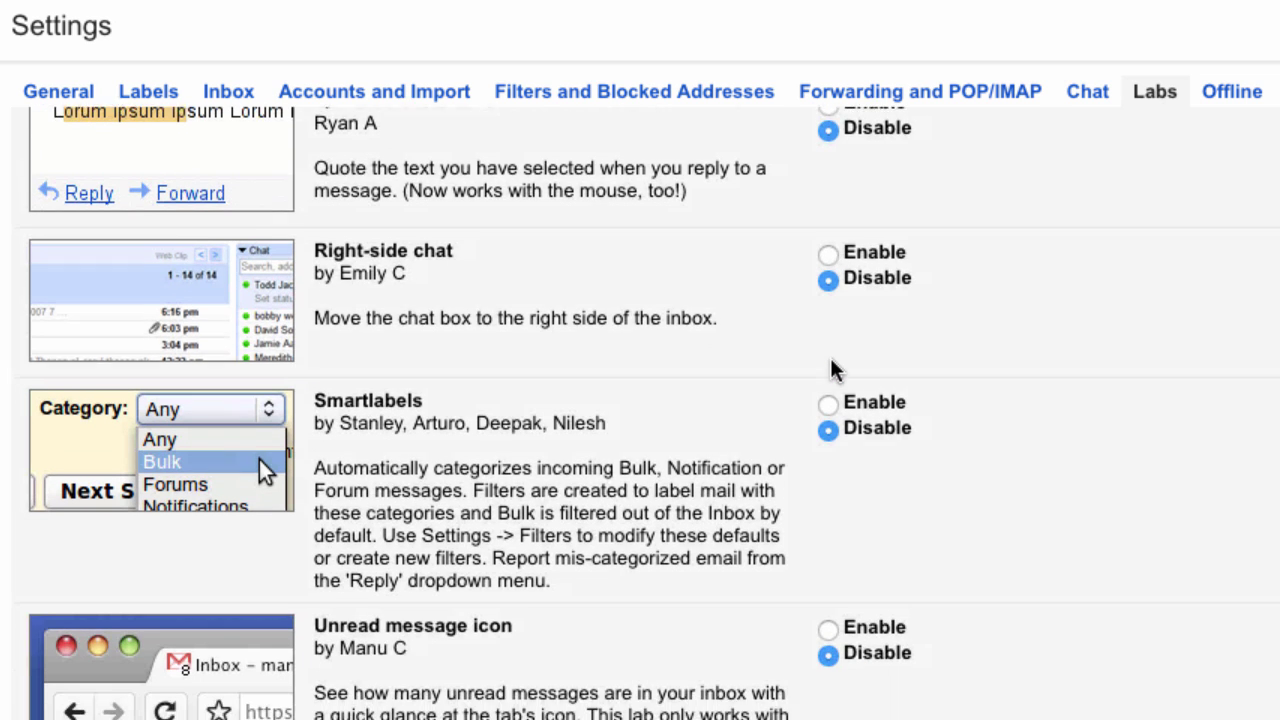
scroll(836, 370, "down", 1)
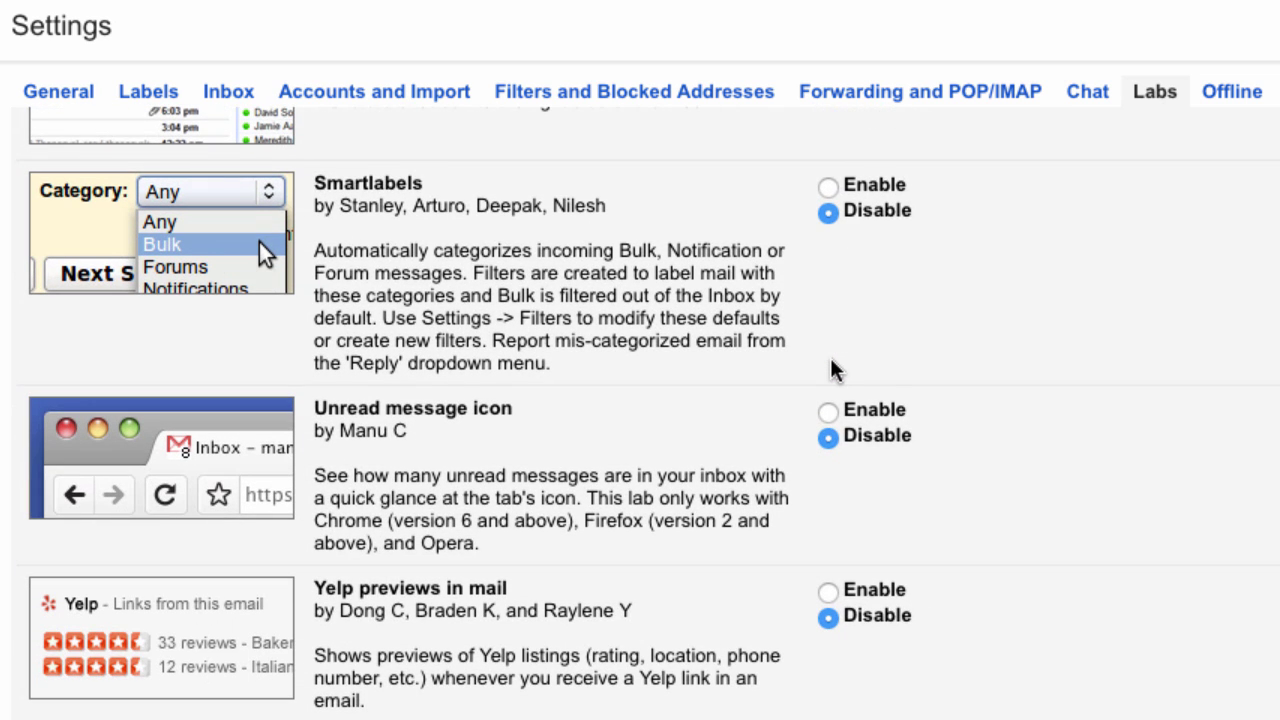
scroll(834, 365, "down", 1)
scroll(834, 366, "up", 6)
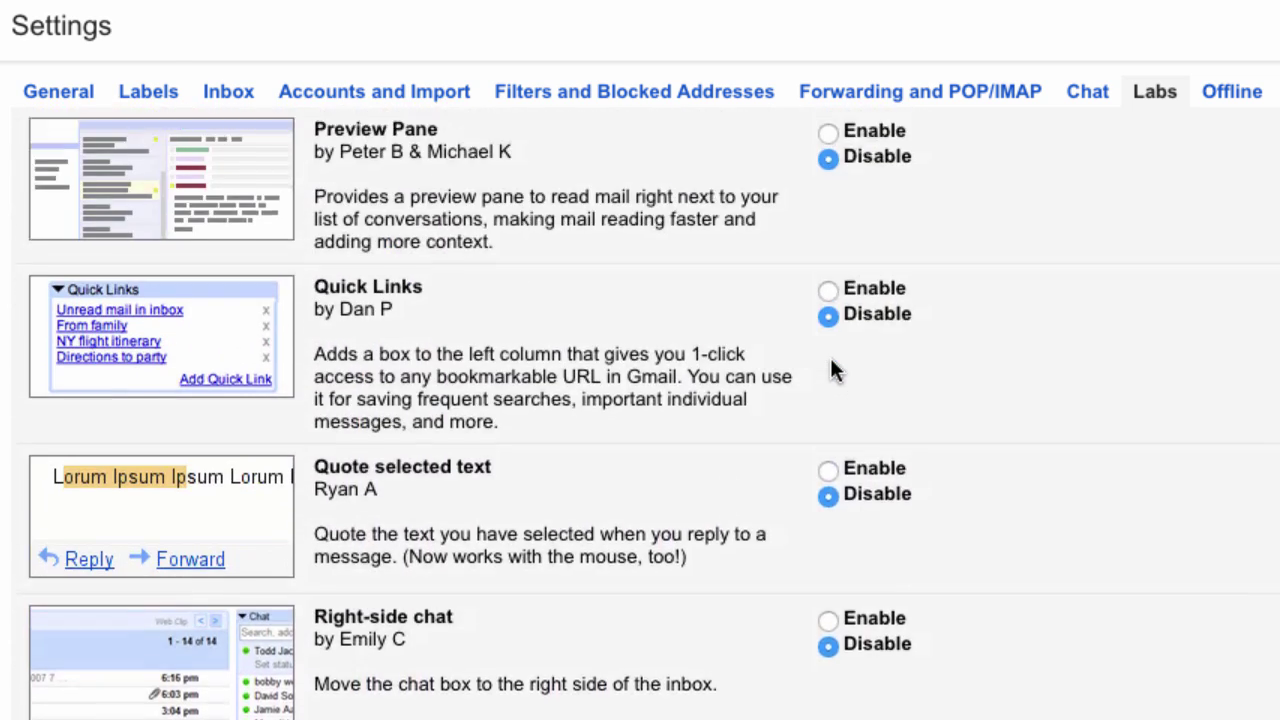
scroll(834, 370, "up", 7)
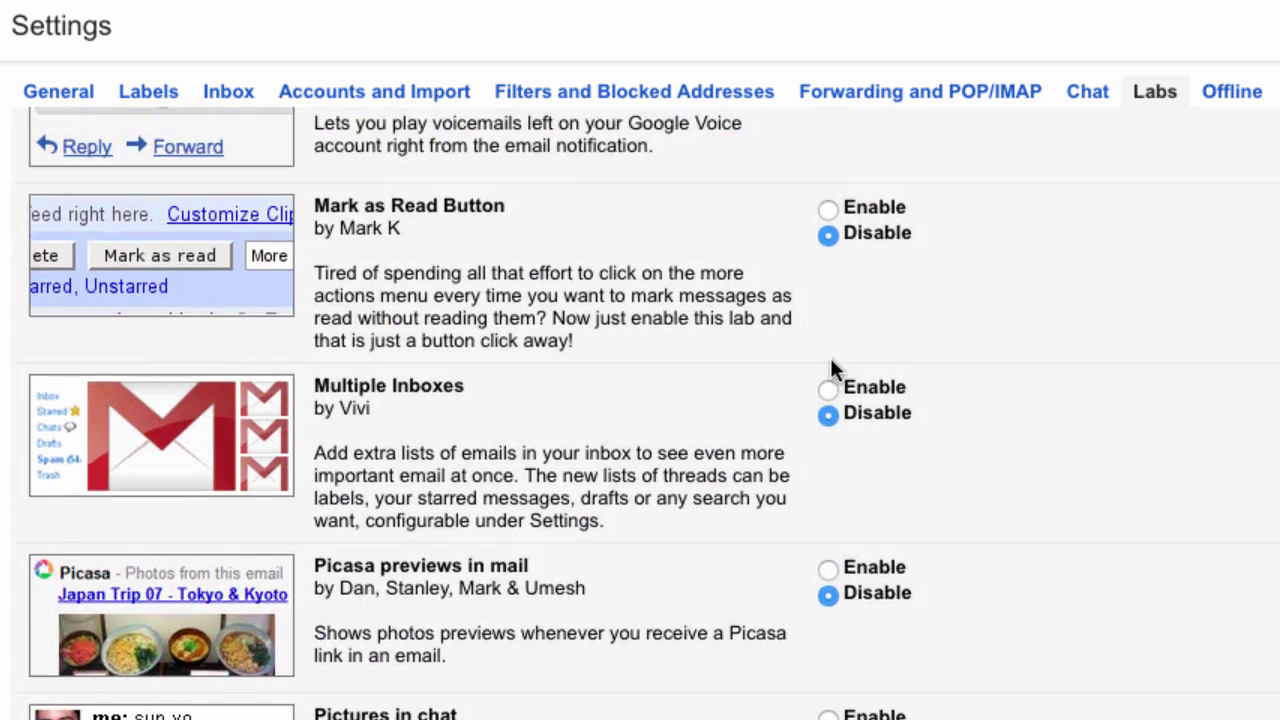
scroll(830, 358, "up", 3)
scroll(830, 359, "up", 4)
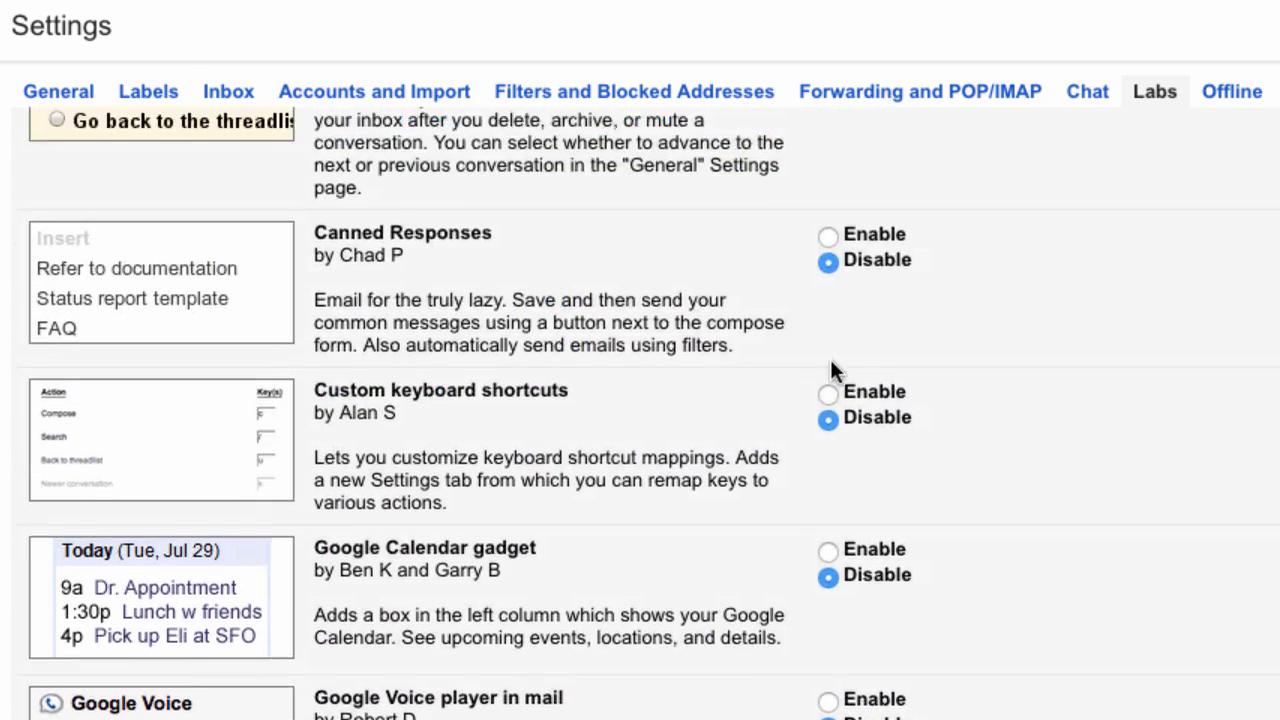
scroll(831, 362, "up", 6)
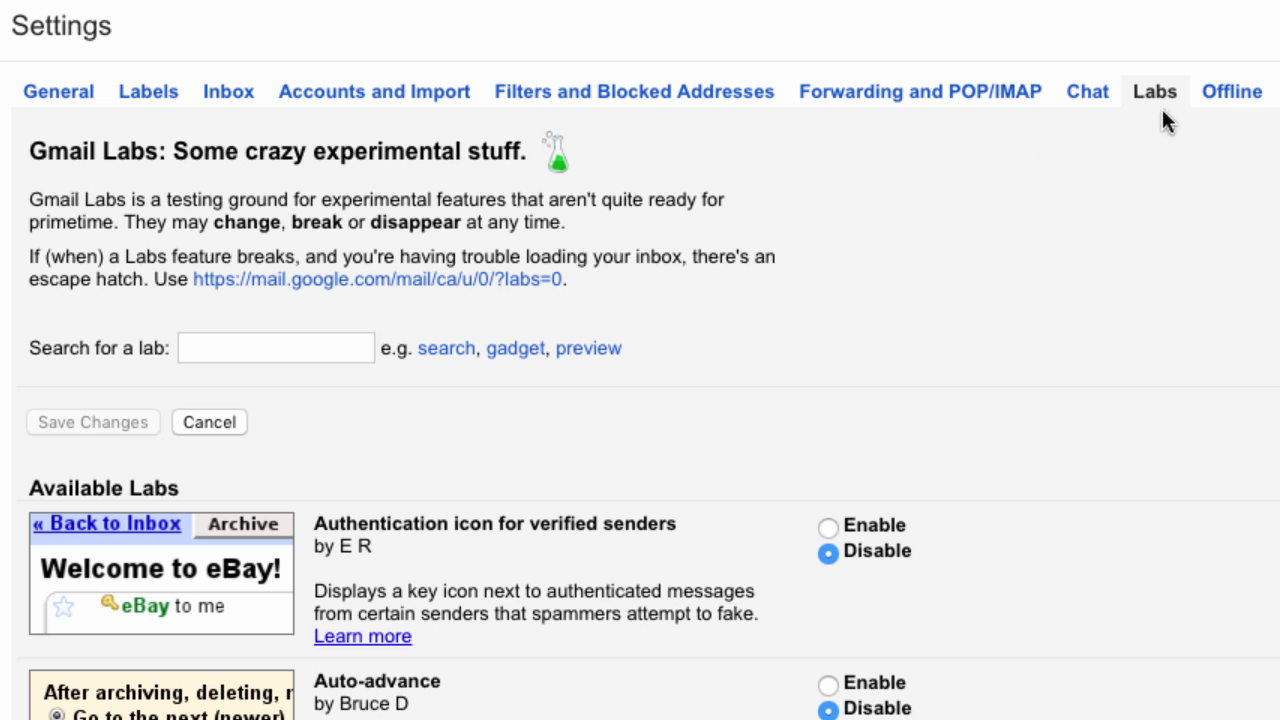
Install the Gmail Offline app from the Chrome Web Store, starting from Gmail's Offline settings.
left_click(1234, 95)
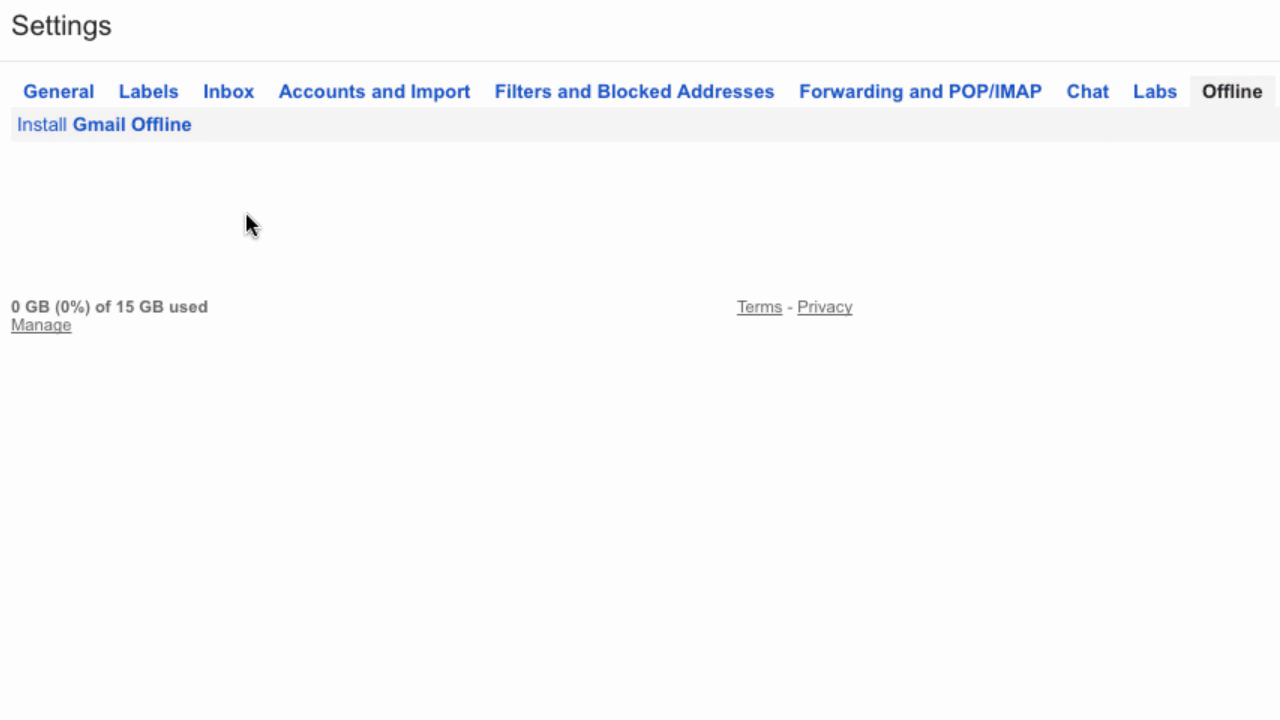
left_click(98, 128)
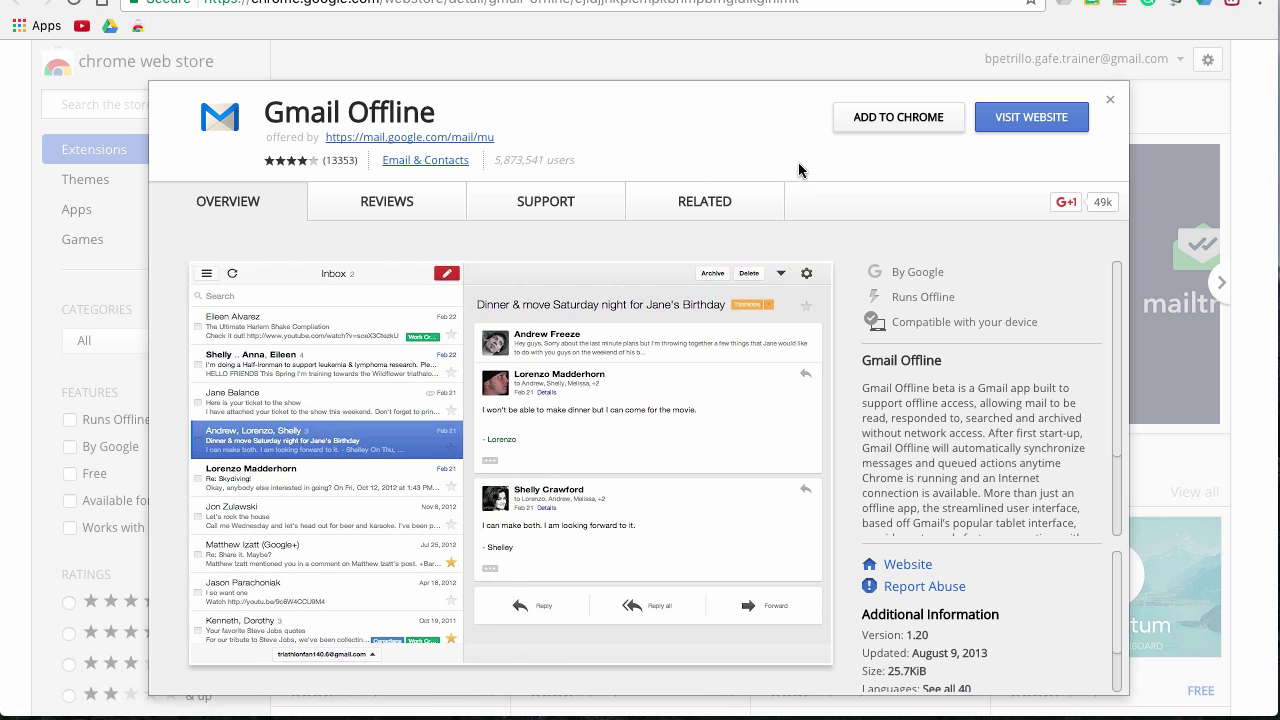
left_click(900, 122)
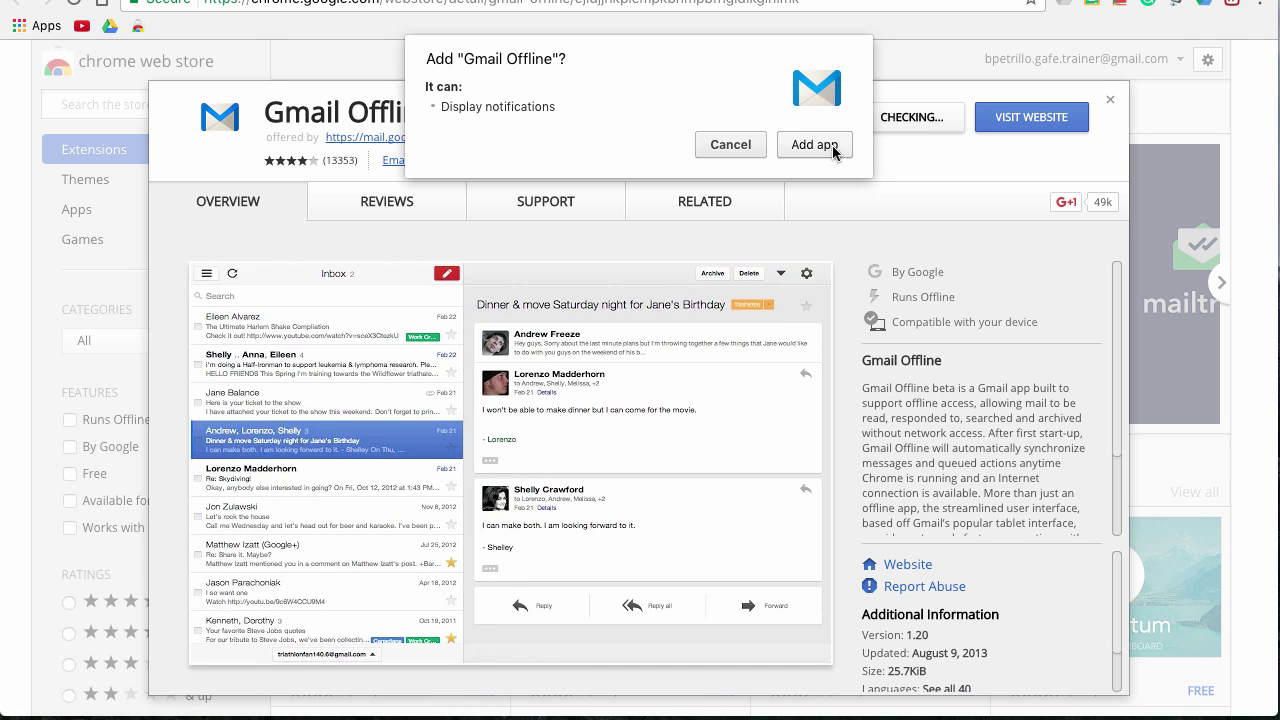
left_click(803, 145)
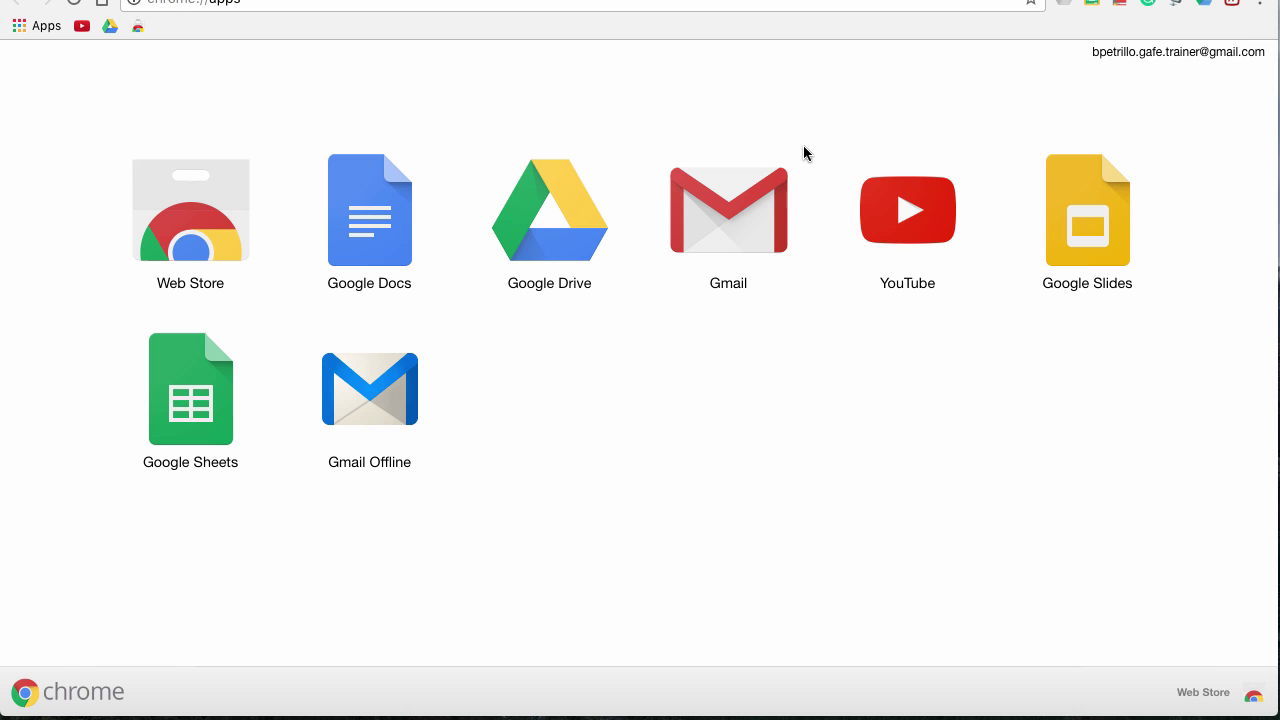
Launch Gmail Offline, allow offline mail for the account, and look through the first inbox message.
left_click(358, 398)
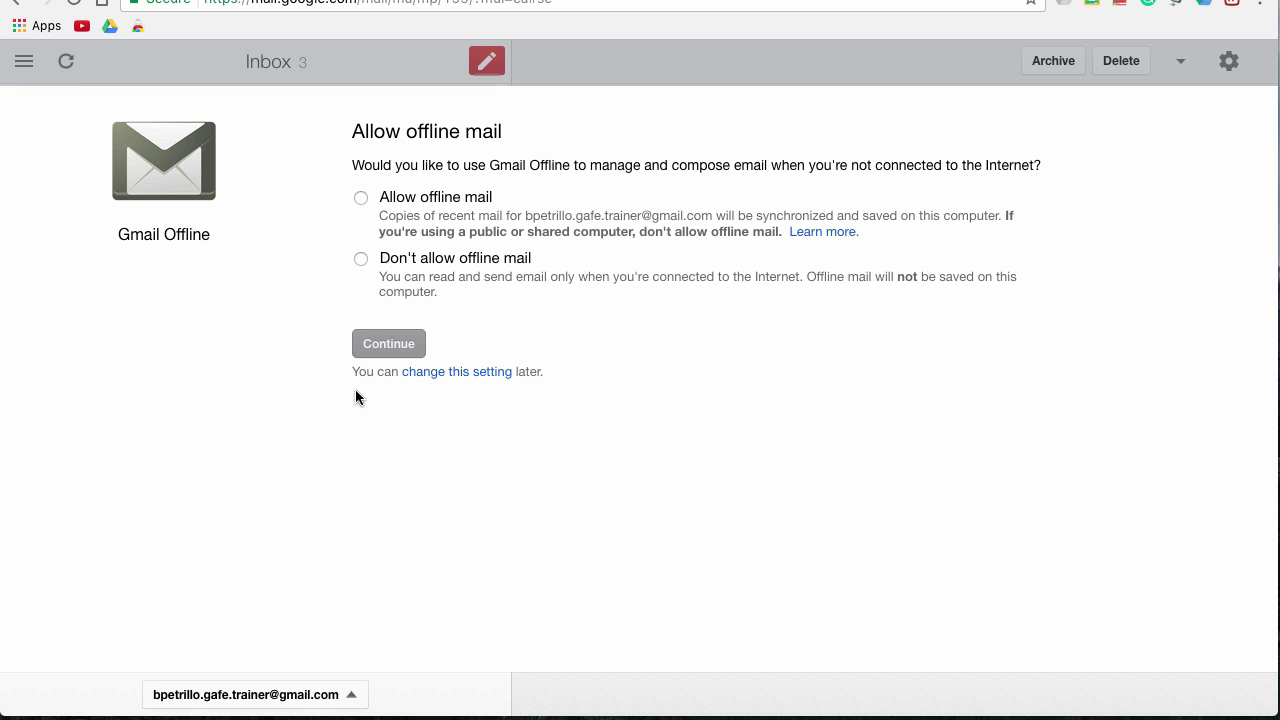
left_click(362, 197)
left_click(375, 344)
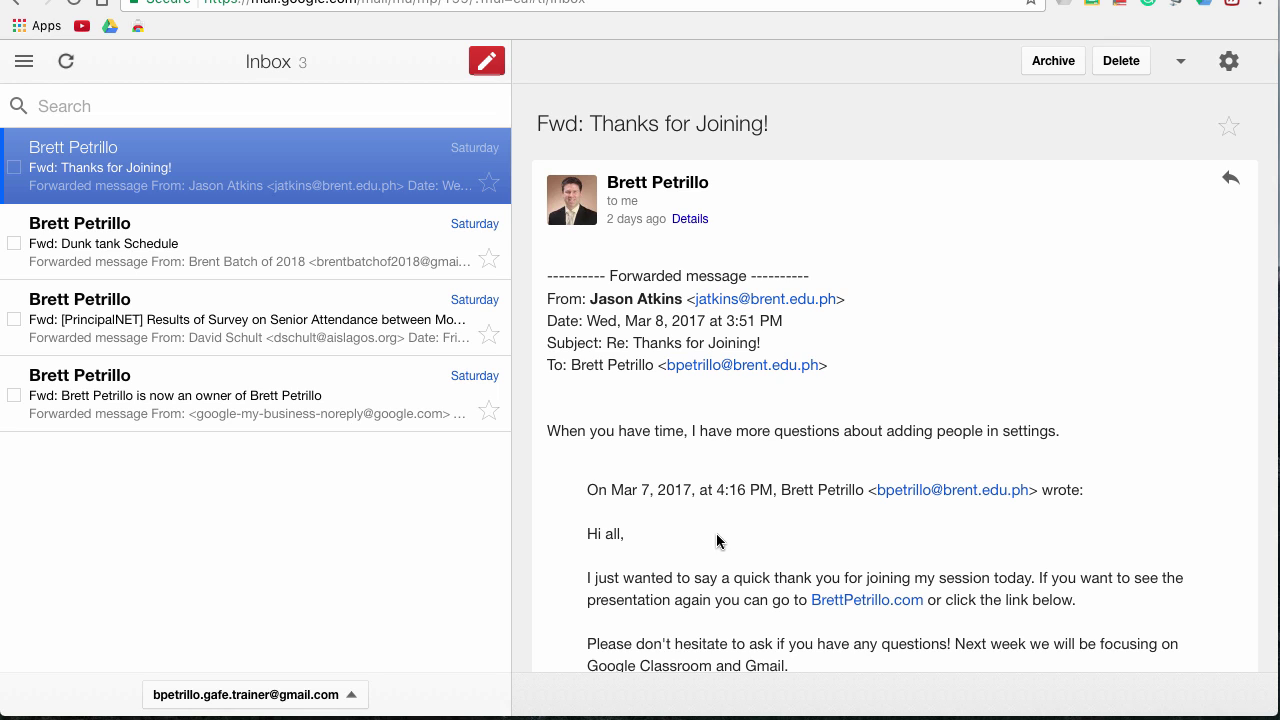
scroll(716, 537, "down", 3)
scroll(716, 537, "up", 3)
Switch to the Google Contacts browser tab and reopen Gmail Offline from Chrome's apps page.
key("ctrl+Tab")
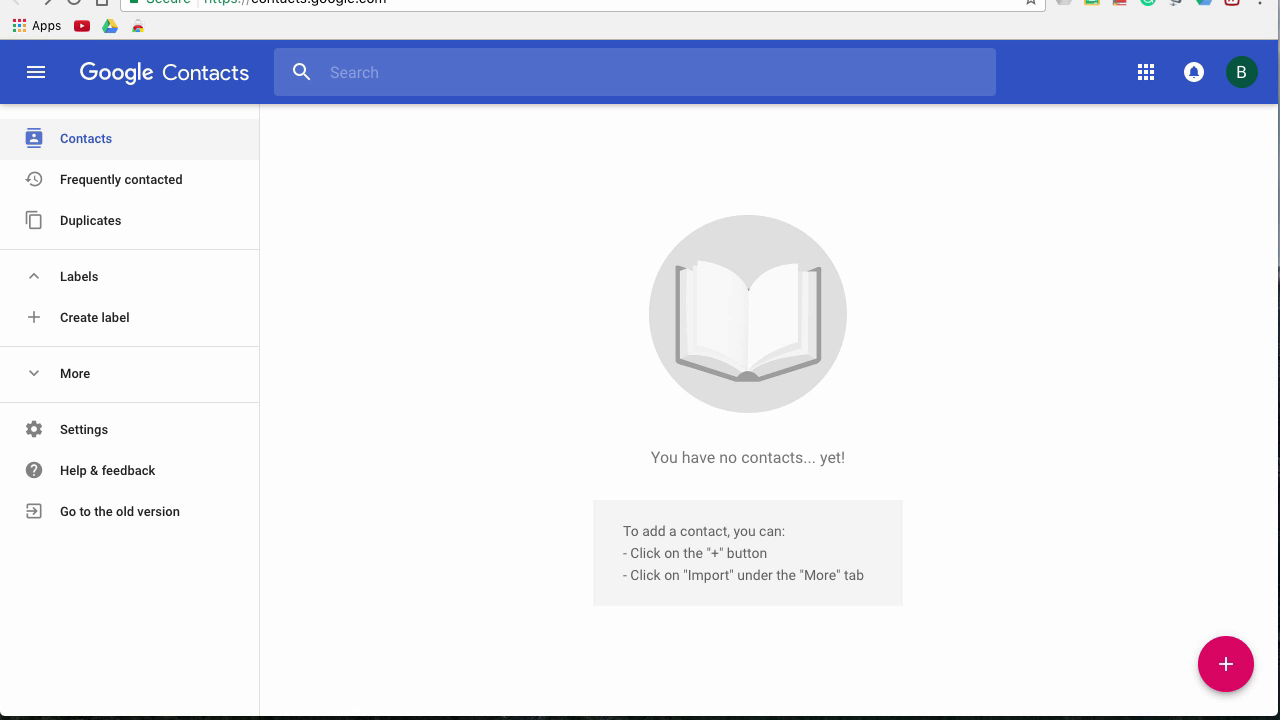
left_click(45, 28)
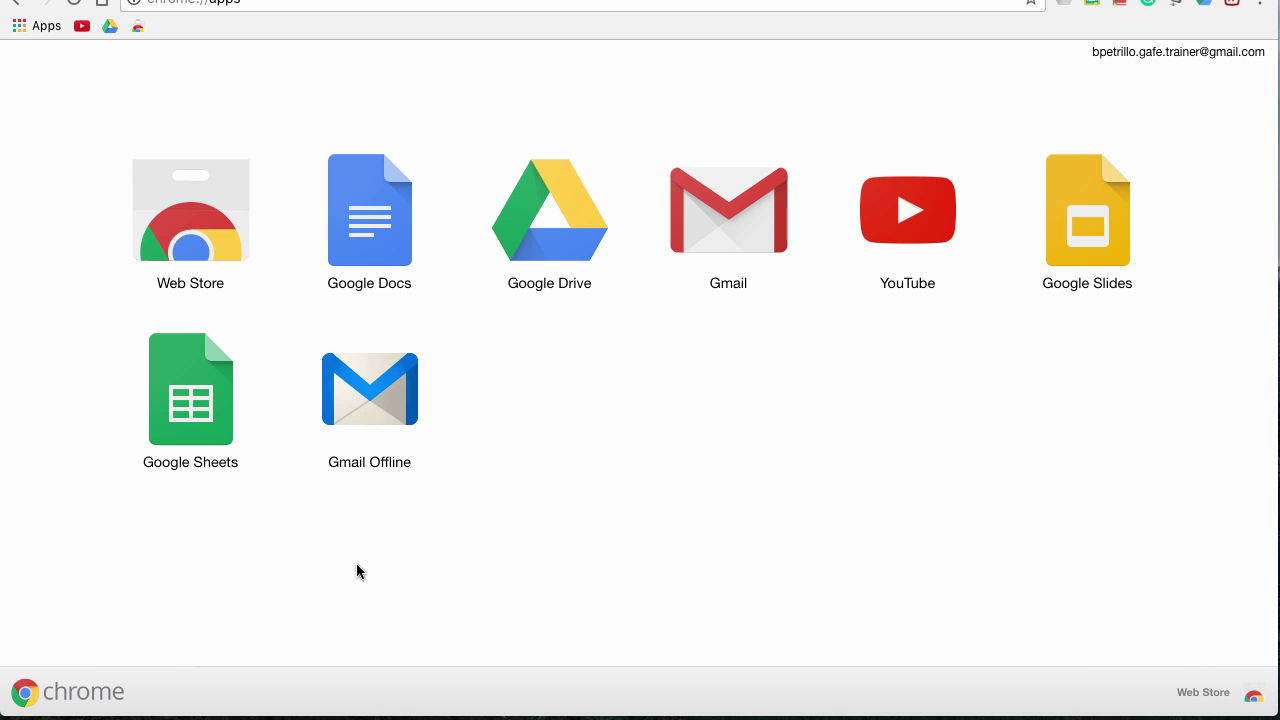
left_click(368, 389)
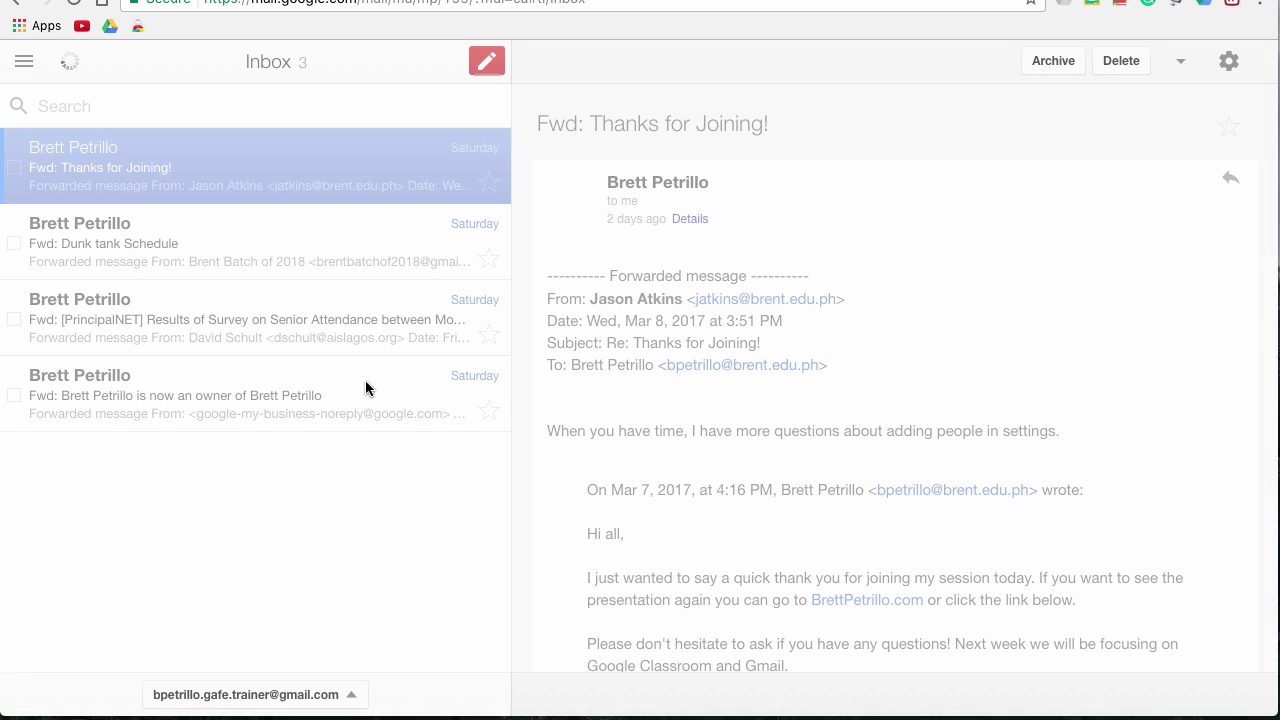